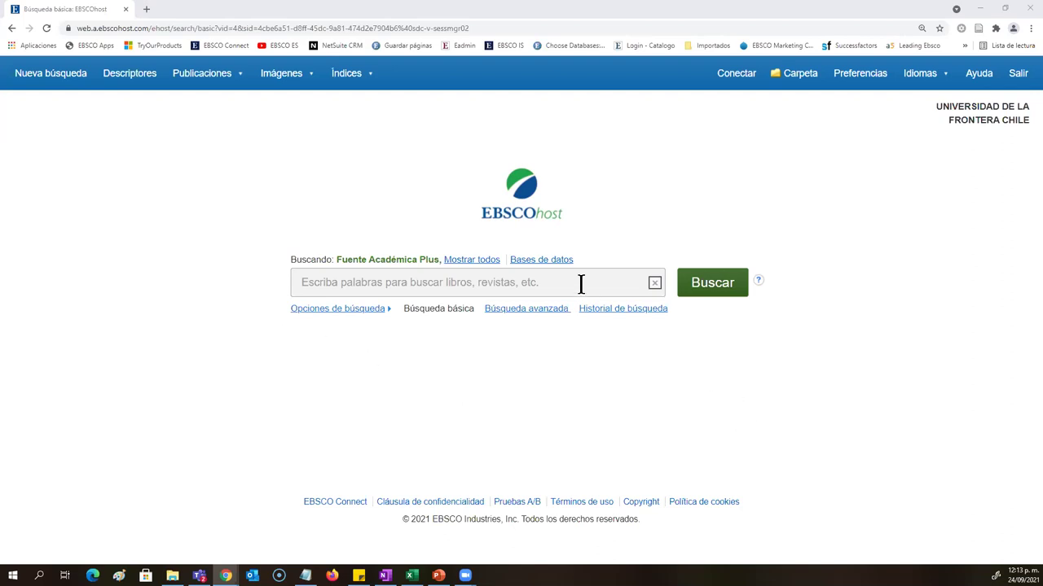
Step: In Bases de datos, toggle Fuente Académica Plus and Academic Search Ultimate off and back on, then accept
left_click(524, 263)
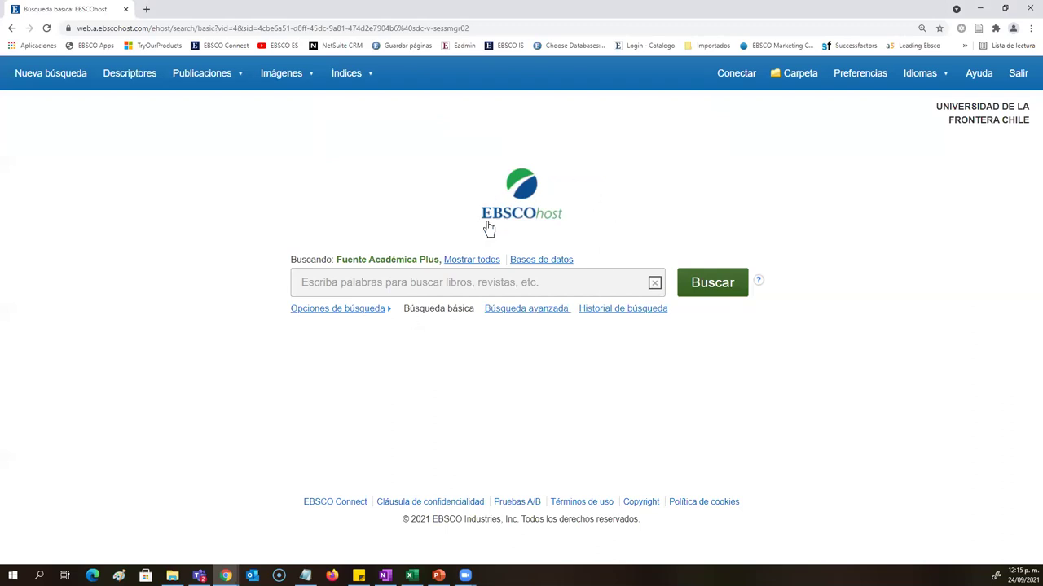
left_click(535, 259)
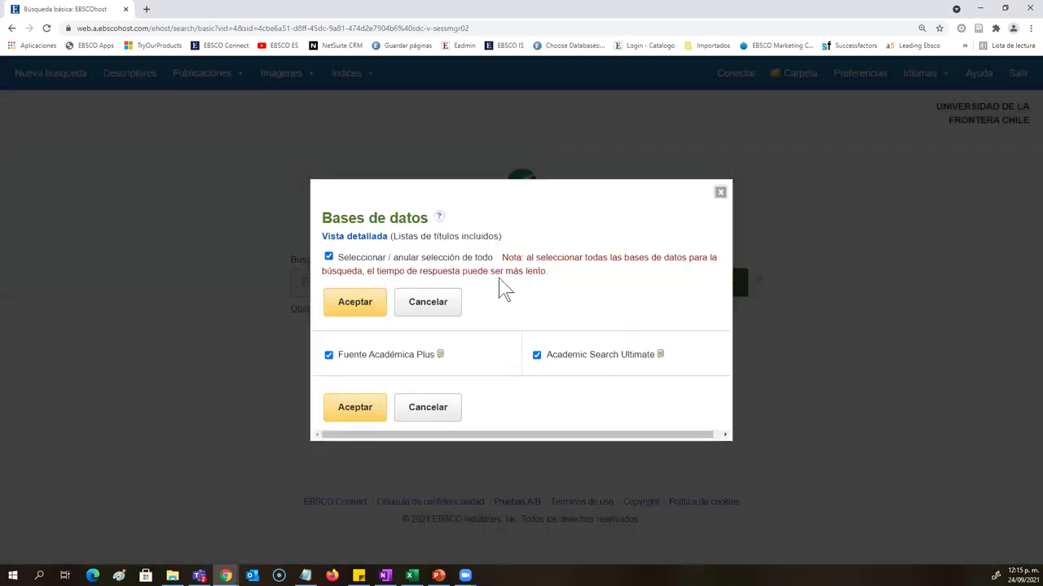
left_click(329, 356)
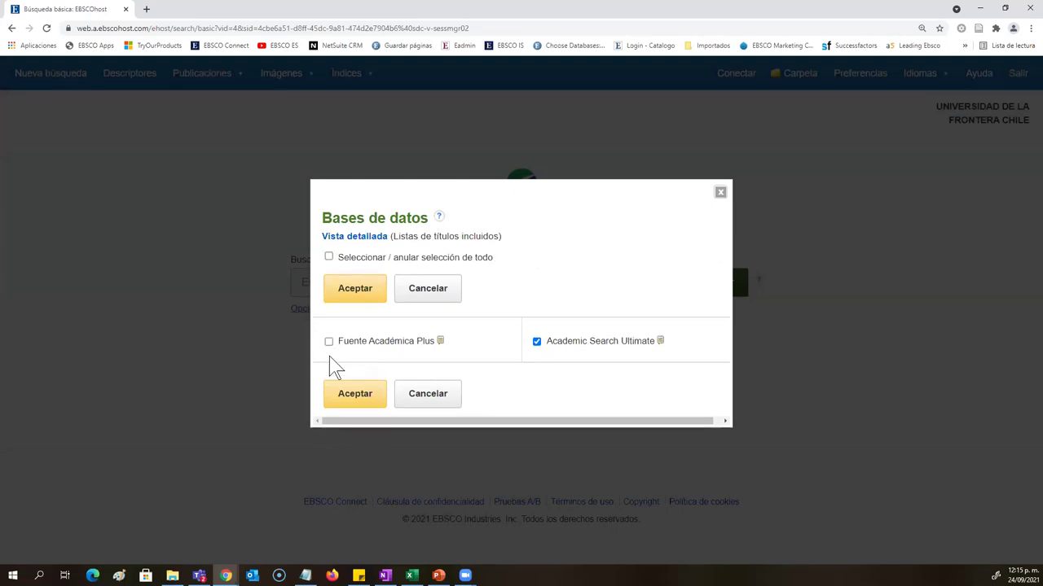
left_click(329, 342)
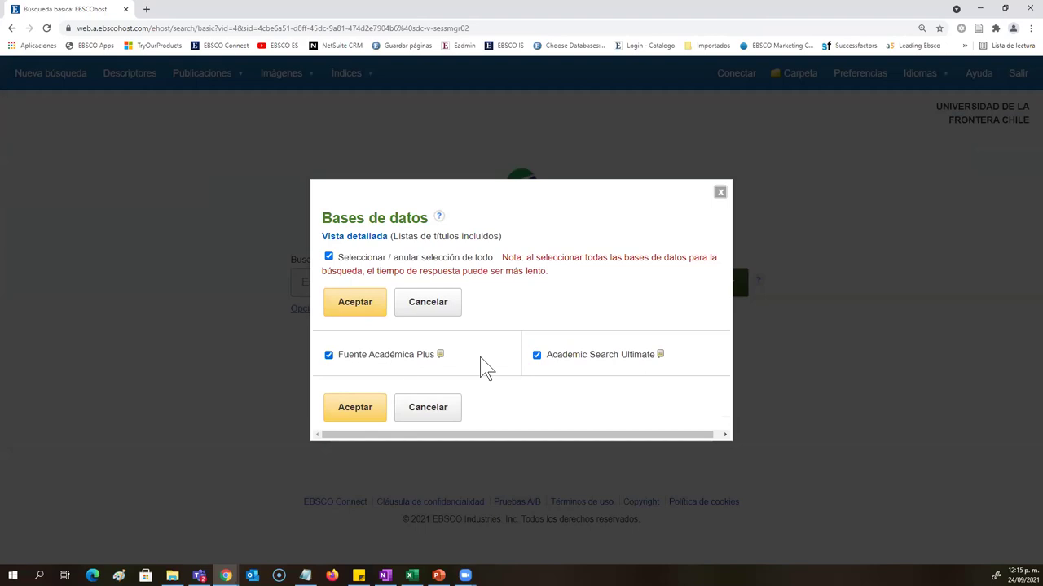
left_click(537, 356)
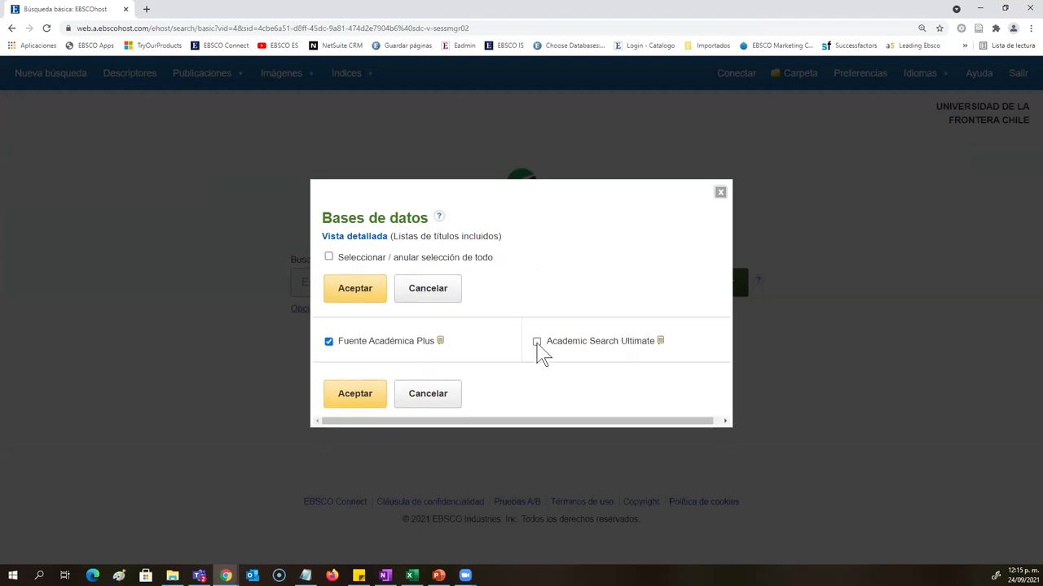
left_click(537, 343)
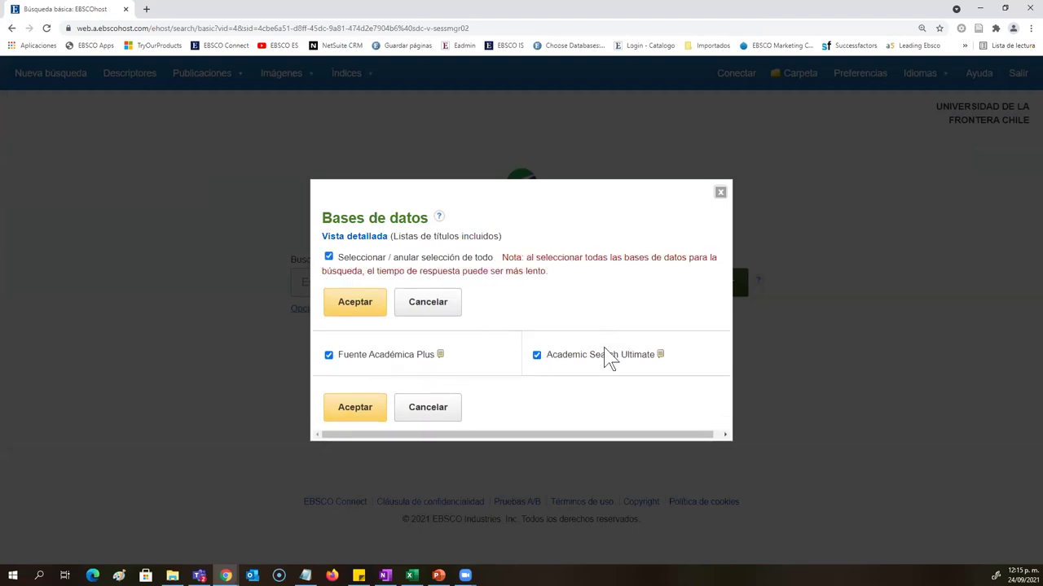
left_click(334, 417)
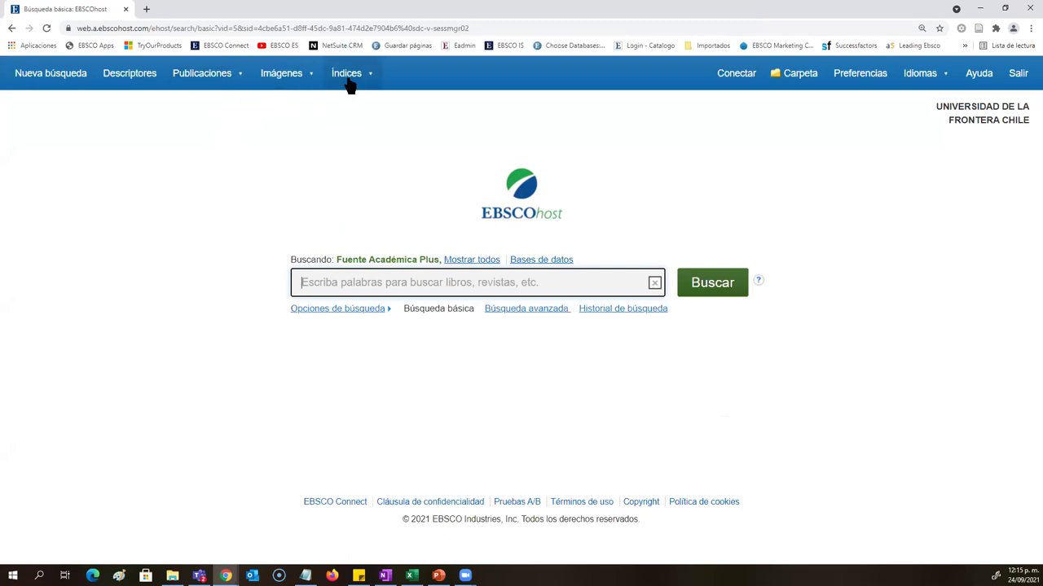
left_click(48, 27)
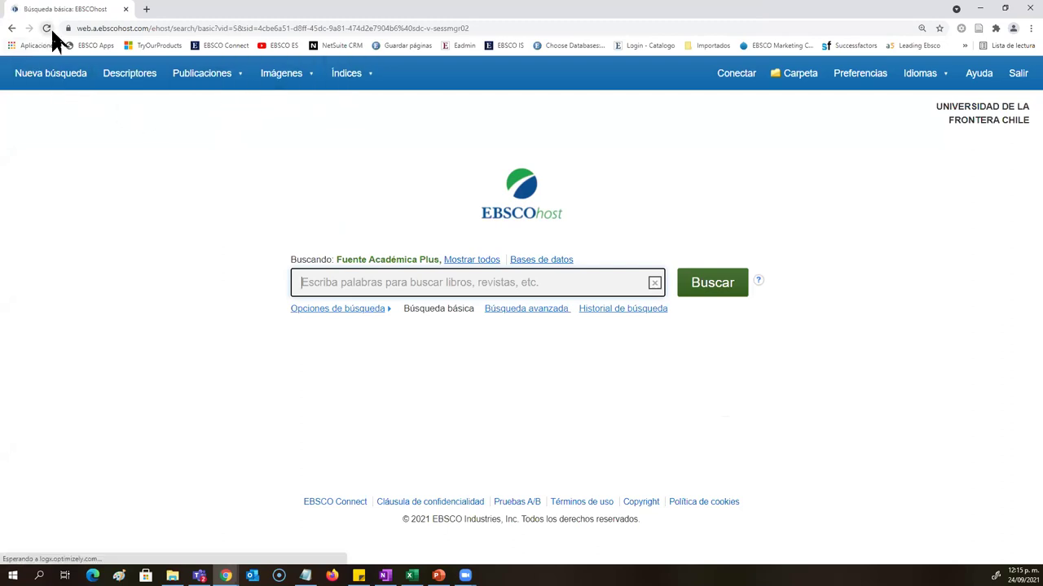
mouse_move(184, 80)
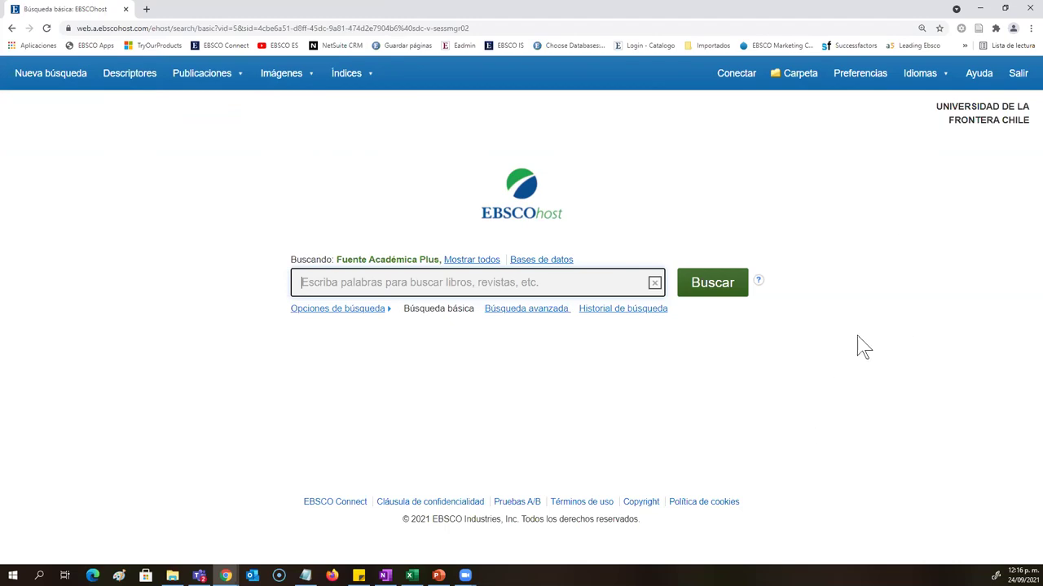
left_click(924, 81)
left_click_drag(404, 313, 450, 325)
left_click(472, 387)
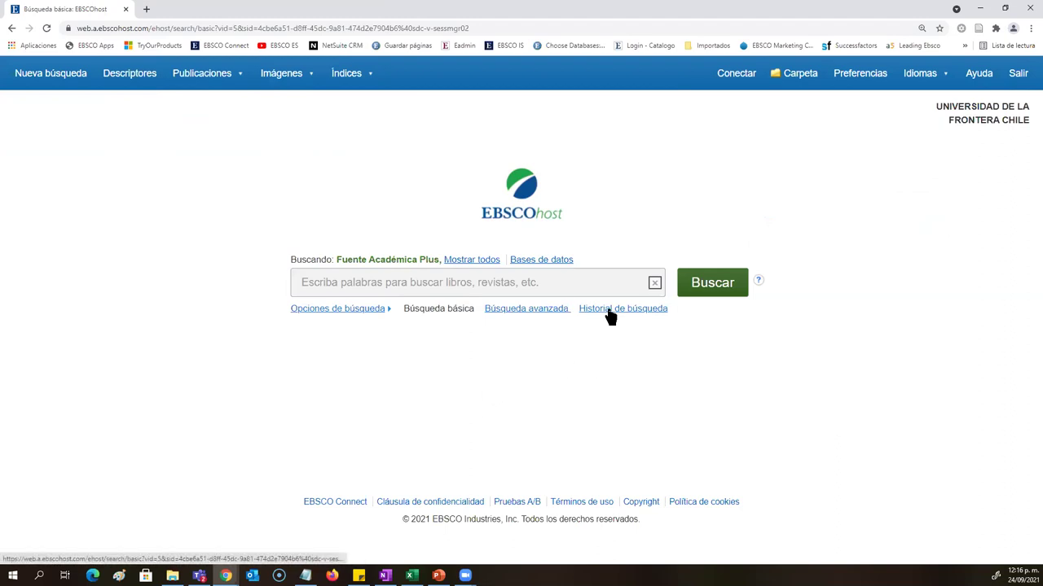
left_click_drag(284, 507, 651, 533)
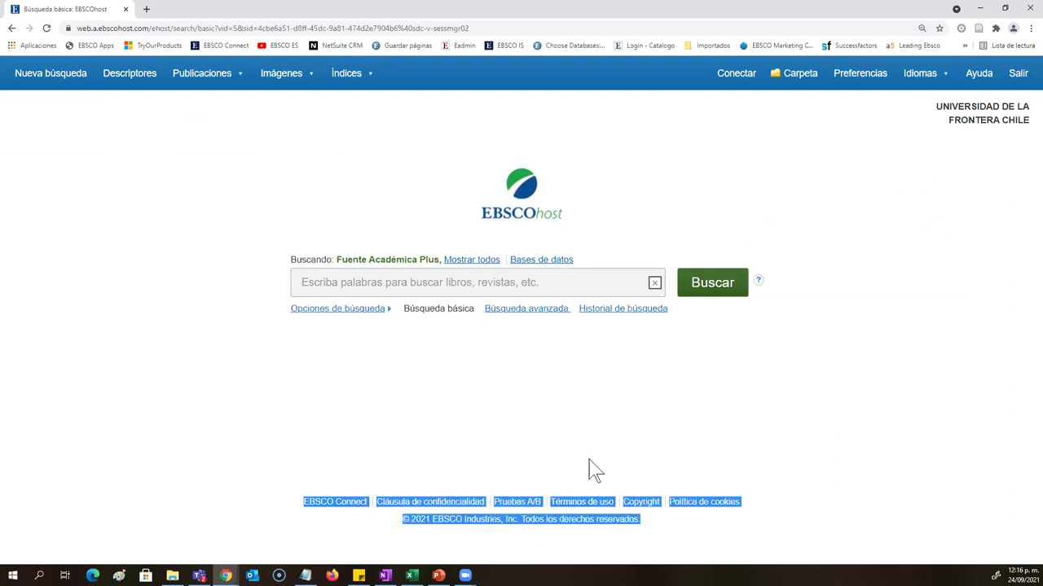
left_click(532, 410)
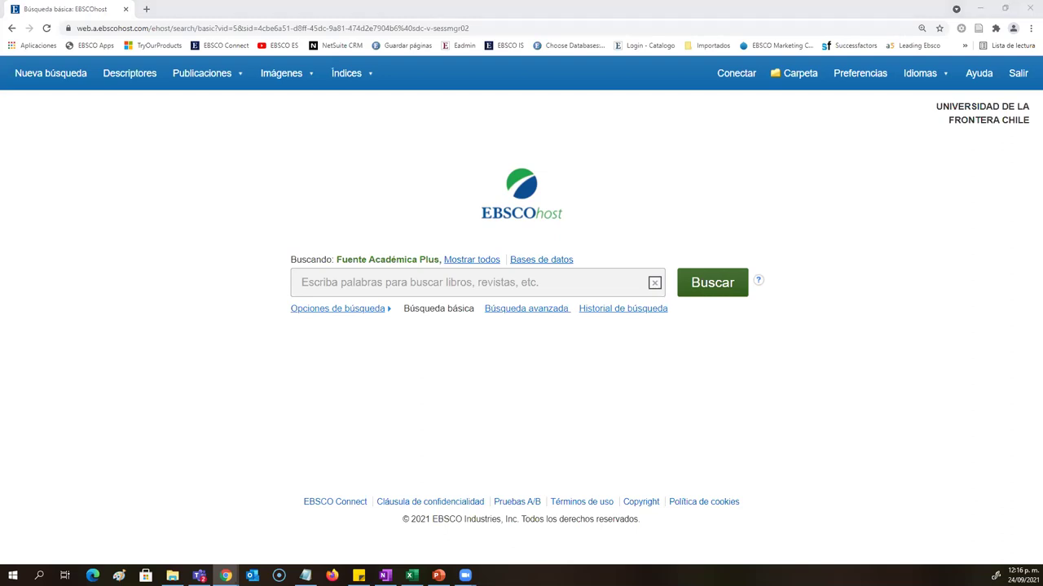
Step: Clear trial terms from the search box, enter 'Educación', and run the search
left_click(480, 280)
type("Educación")
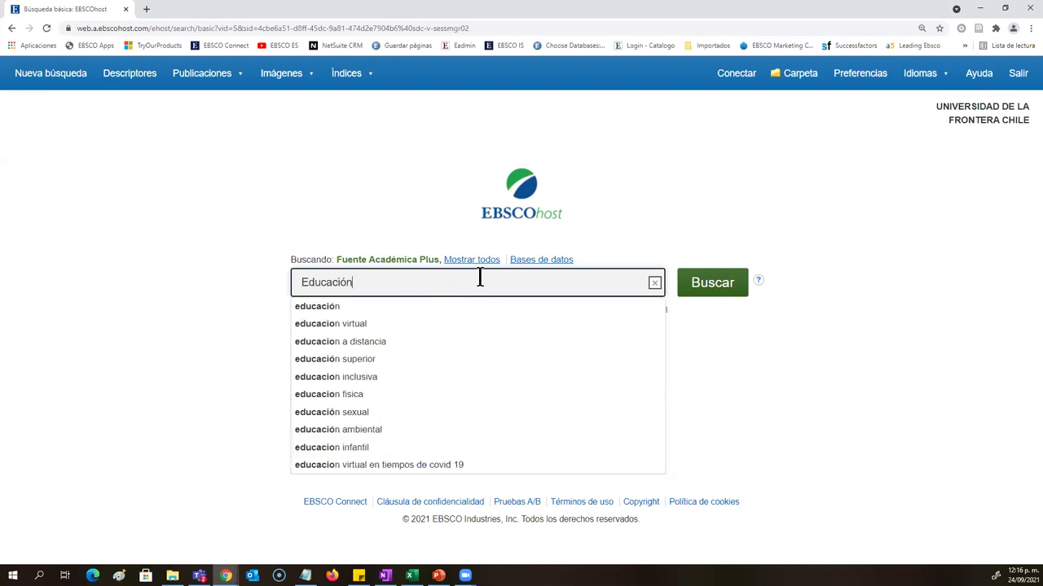
type(" virtual")
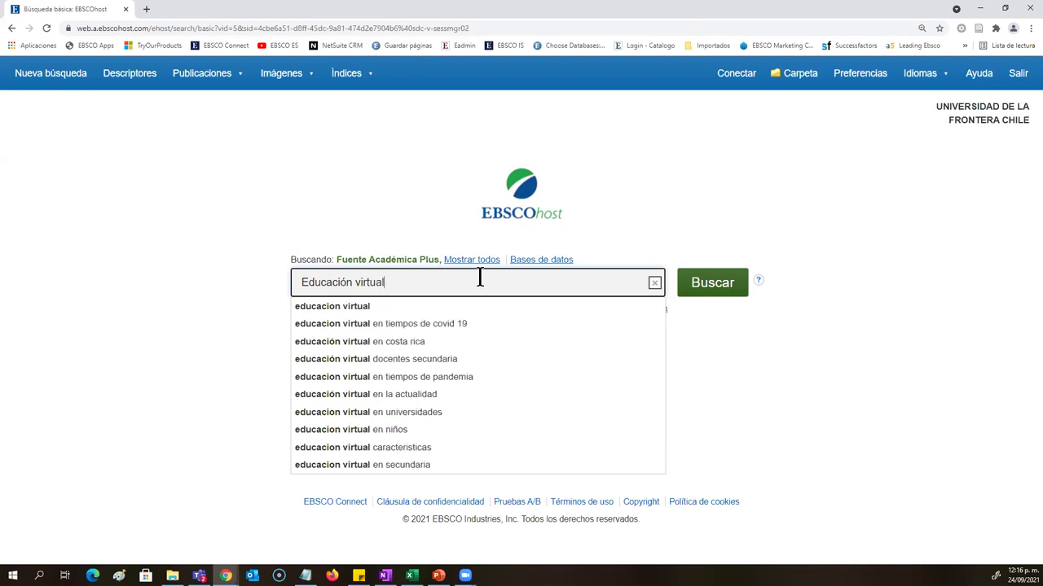
key("BackSpace")
key("BackSpace")
key("BackSpace")
key("BackSpace")
key("BackSpace")
key("BackSpace")
key("BackSpace")
key("BackSpace")
key("BackSpace")
key("BackSpace")
key("BackSpace")
key("BackSpace")
key("BackSpace")
key("BackSpace")
key("BackSpace")
key("BackSpace")
key("BackSpace")
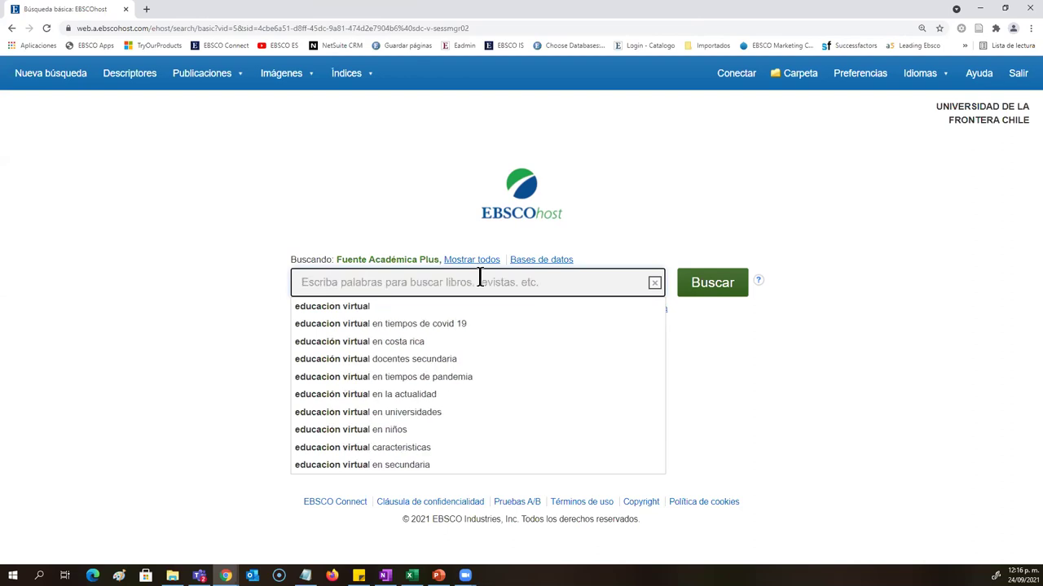
type("Andre")
key("BackSpace")
key("BackSpace")
key("BackSpace")
key("BackSpace")
key("BackSpace")
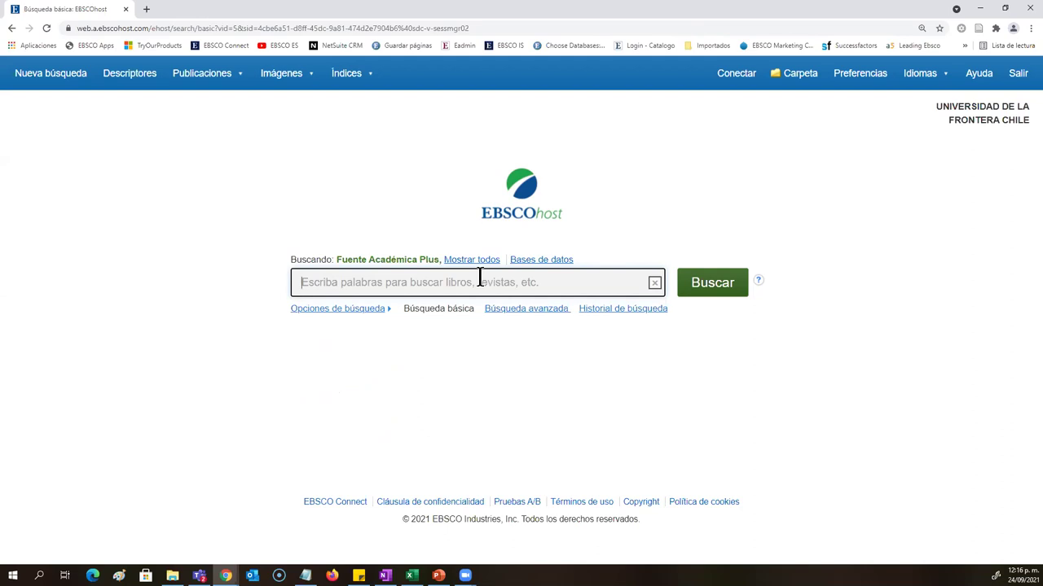
type("Educación")
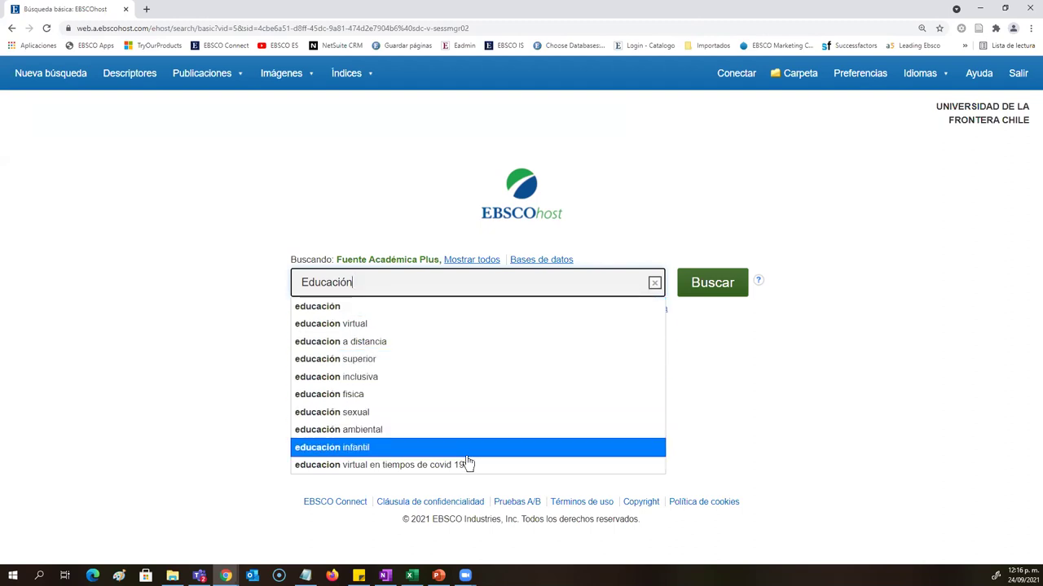
left_click(713, 285)
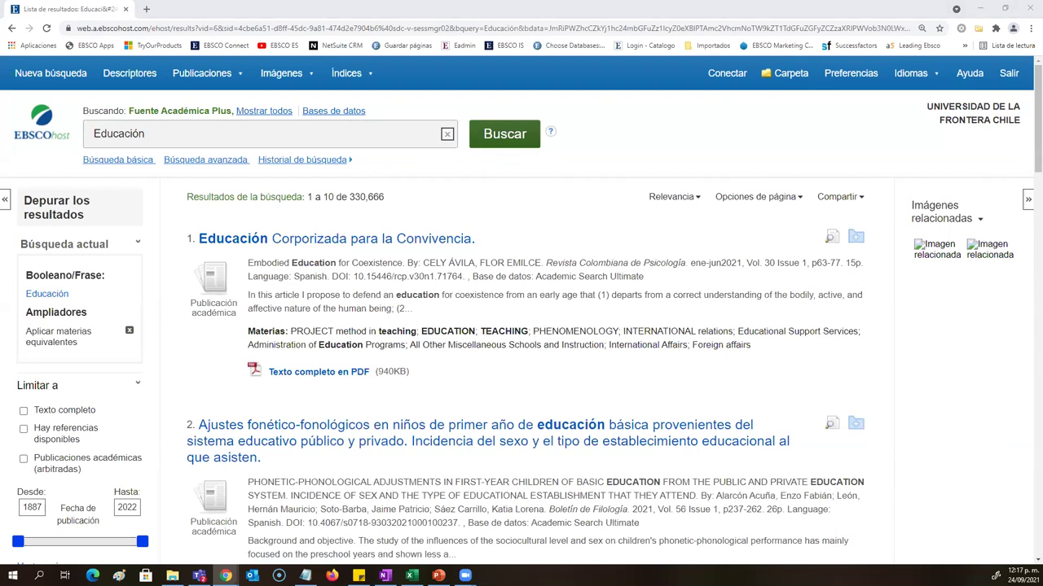
Step: Highlight the 330,666 result count for Educación
left_click_drag(384, 197, 349, 198)
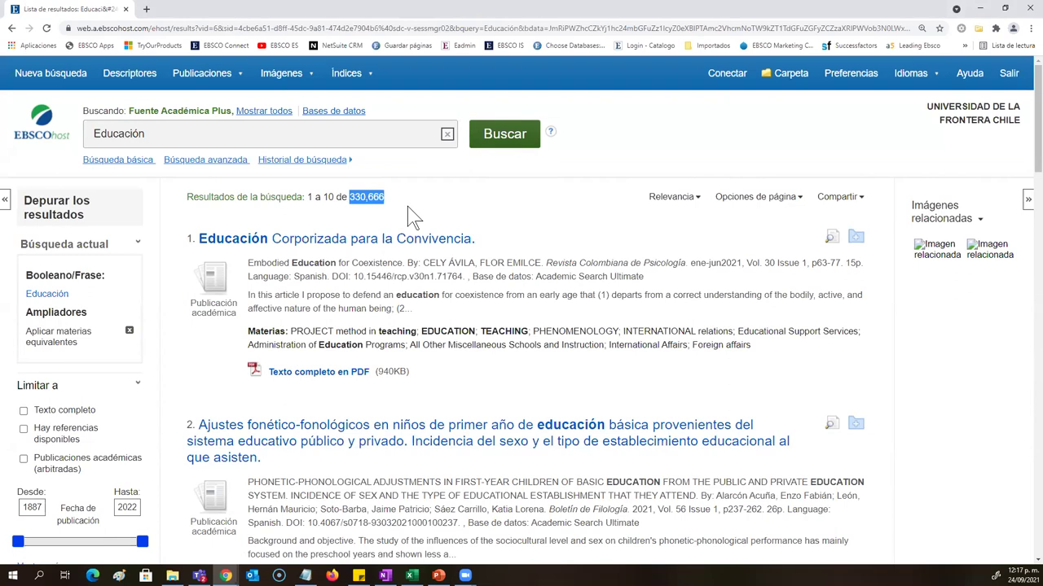
Step: Change the term to 'Education', rerun the search, and highlight the 2,615,418 result count
left_click(244, 133)
key("BackSpace")
key("BackSpace")
key("BackSpace")
key("BackSpace")
type("tion")
key("Return")
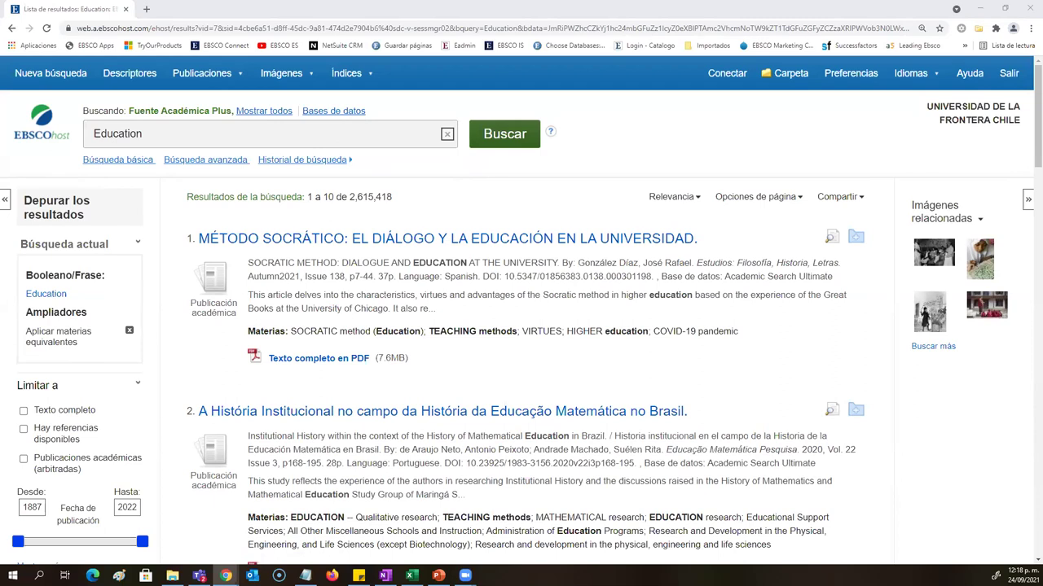
left_click_drag(393, 198, 352, 216)
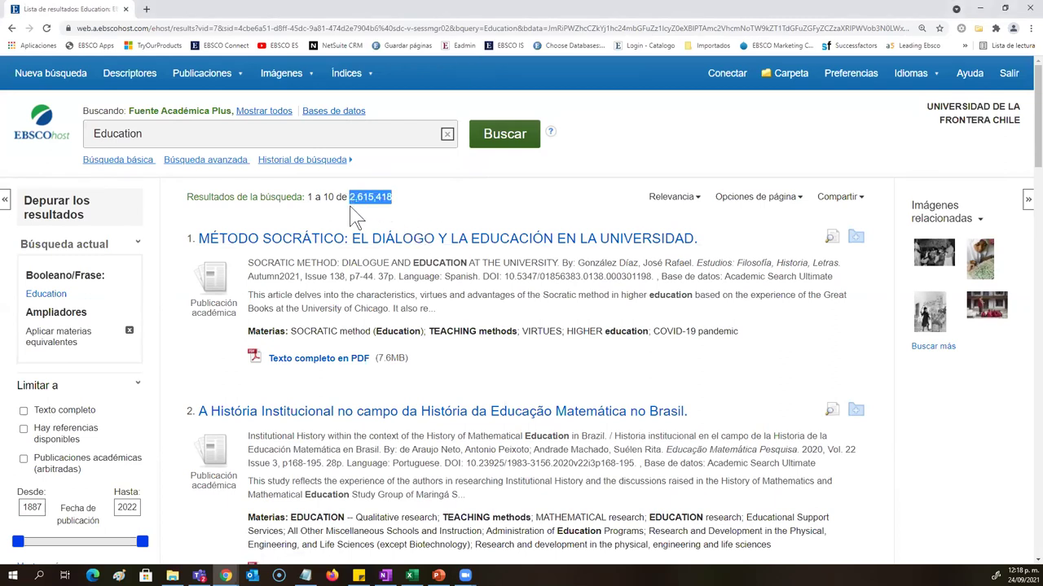
left_click_drag(102, 218, 25, 207)
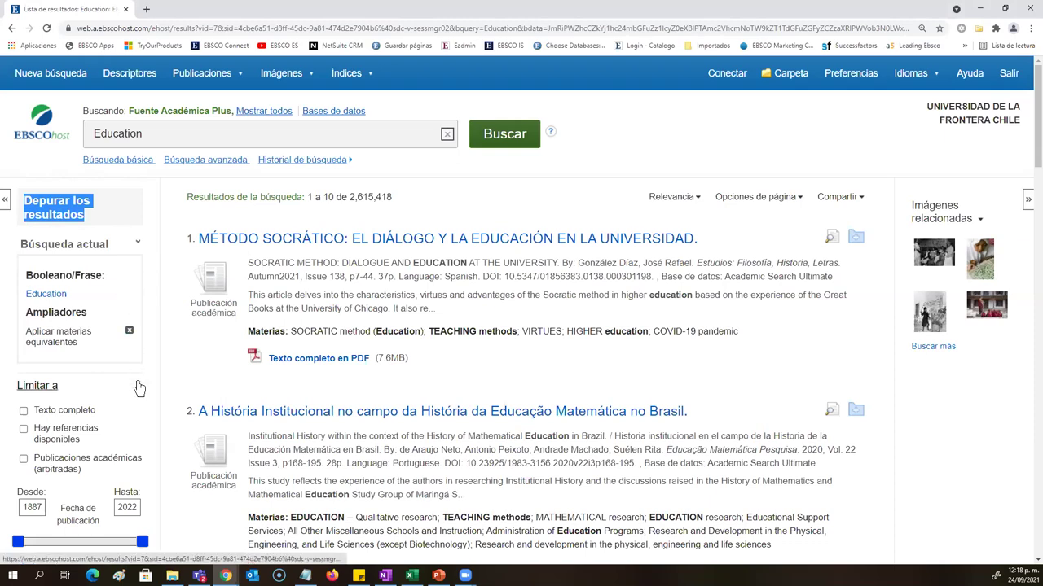
Step: Collapse the Limitar a, Tipos de fuentes and Base de datos filter sections
left_click(137, 388)
scroll(138, 389, "down", 1)
left_click(133, 313)
scroll(136, 316, "down", 1)
scroll(135, 317, "down", 2)
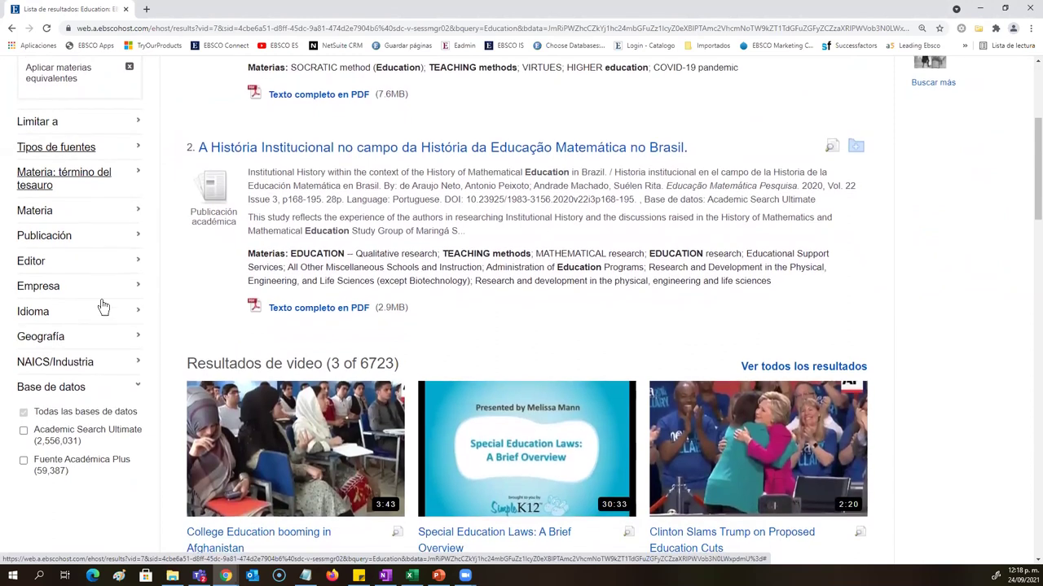
left_click(135, 384)
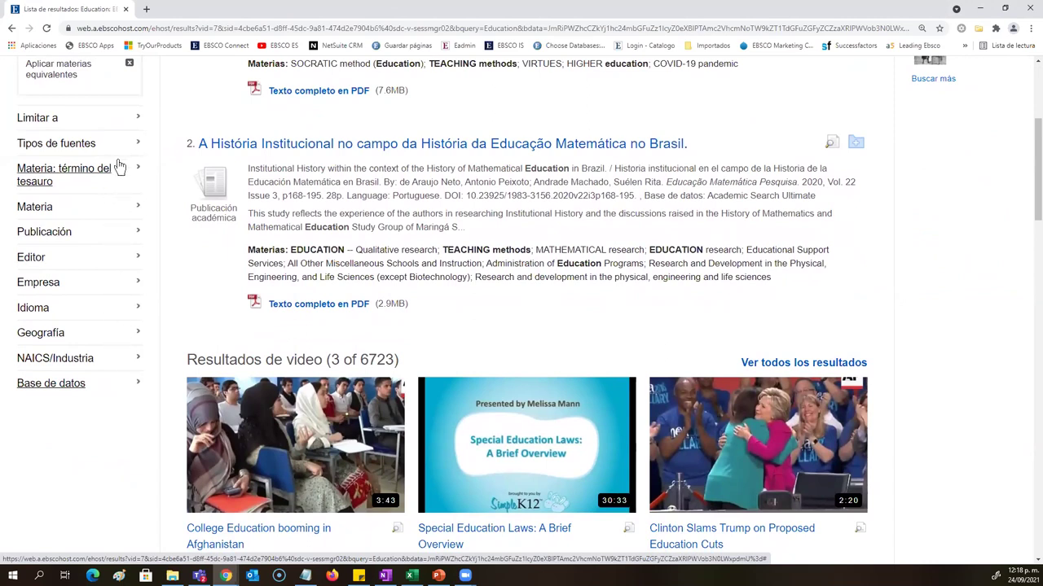
scroll(198, 260, "up", 2)
scroll(349, 211, "up", 1)
left_click_drag(392, 197, 348, 200)
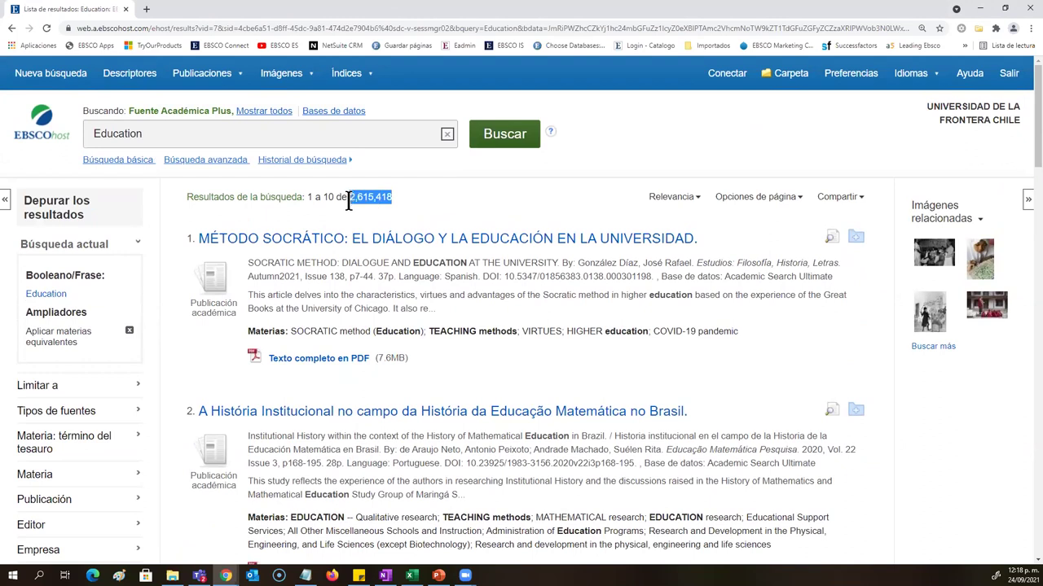
Step: Highlight the subject term EDUCATION and expand the NAICS/Industria filter
scroll(262, 355, "down", 2)
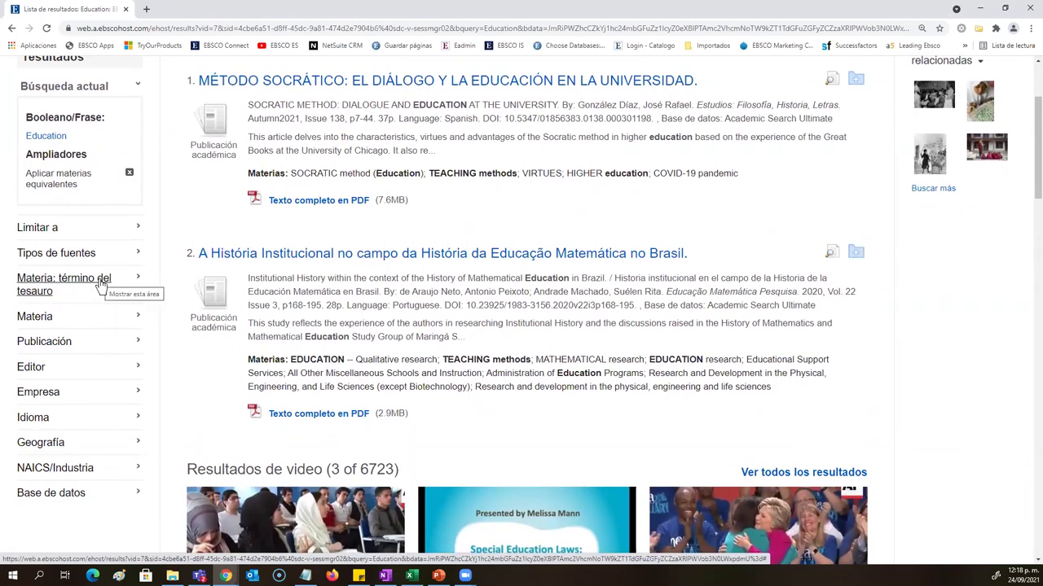
scroll(101, 282, "down", 2)
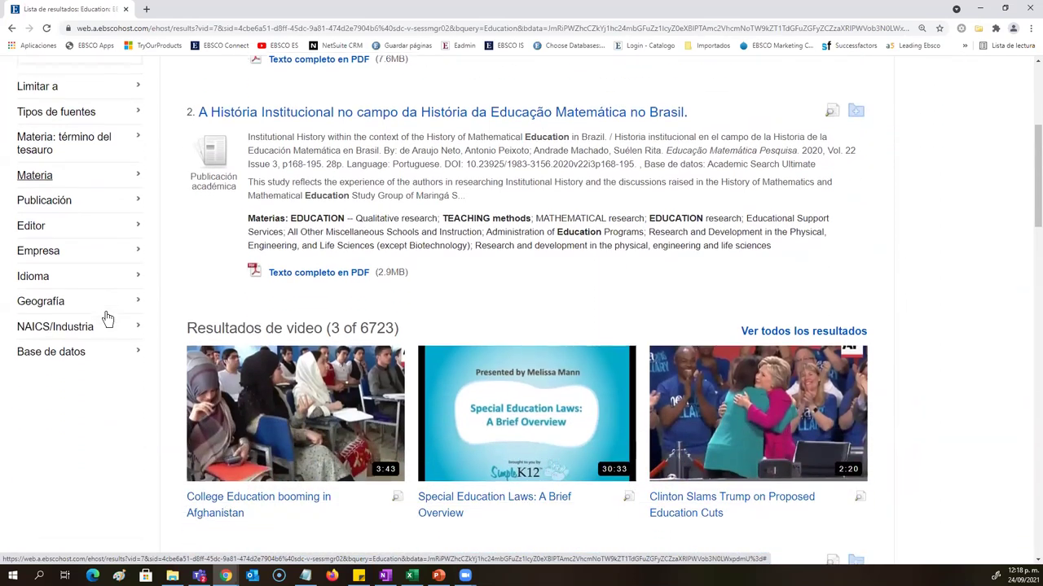
left_click_drag(347, 203, 289, 203)
scroll(150, 358, "up", 1)
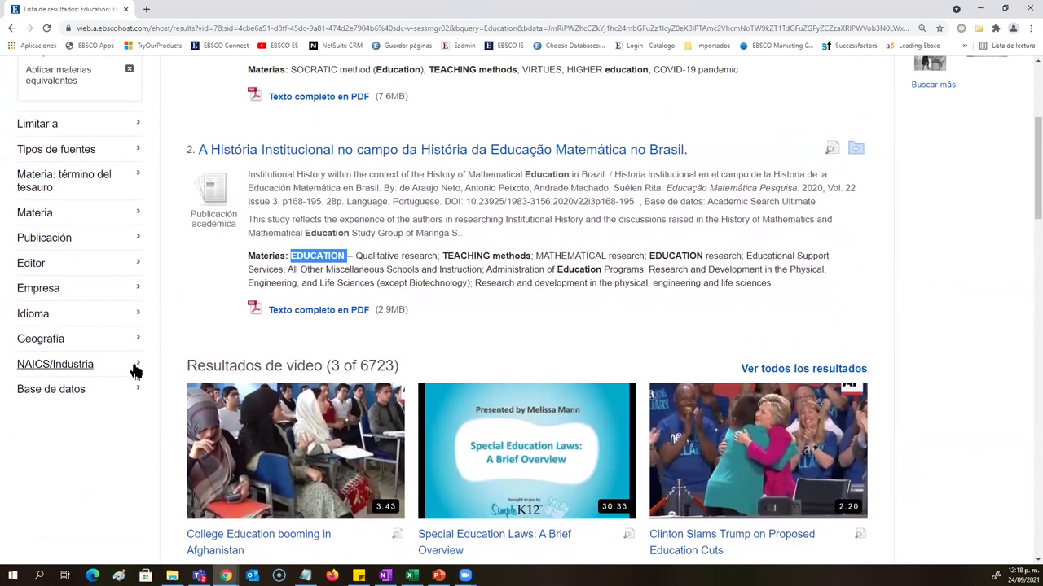
left_click(135, 371)
scroll(136, 351, "down", 3)
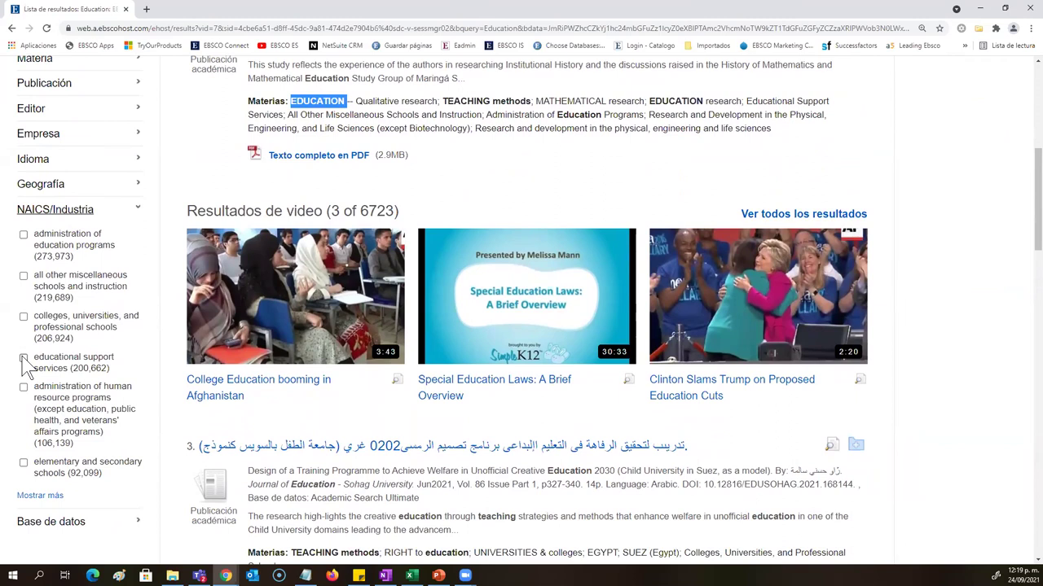
Step: Apply NAICS/Industria filters: educational support services, administration of human resource programs, elementary and secondary schools
left_click(48, 498)
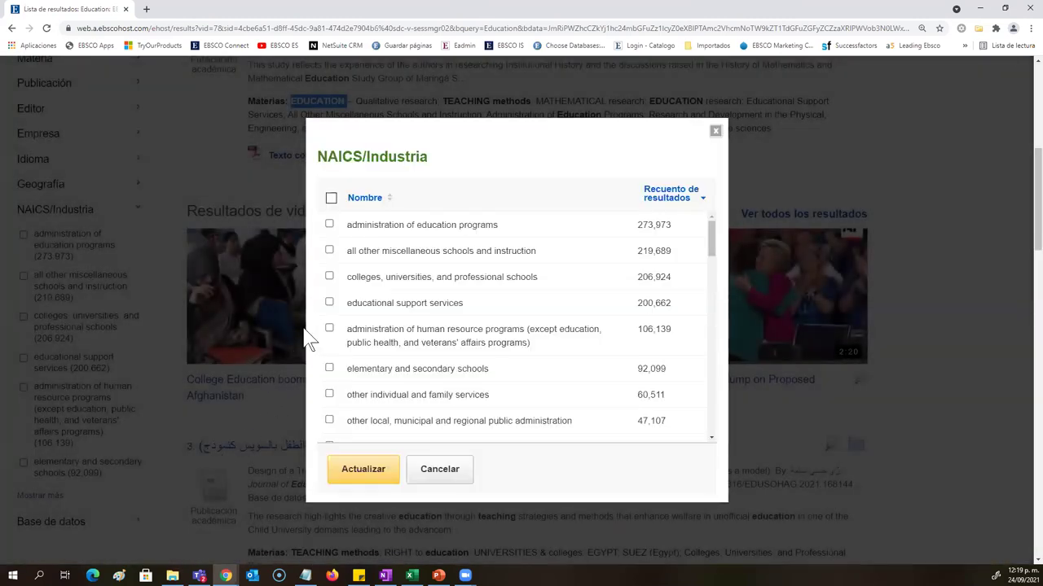
left_click(329, 303)
left_click(329, 328)
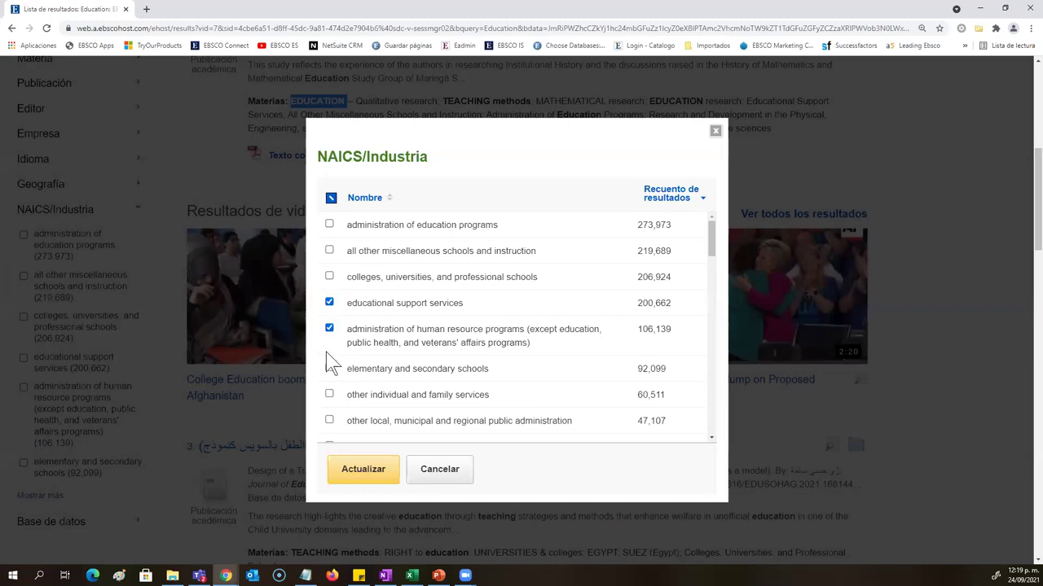
left_click(329, 369)
left_click(359, 471)
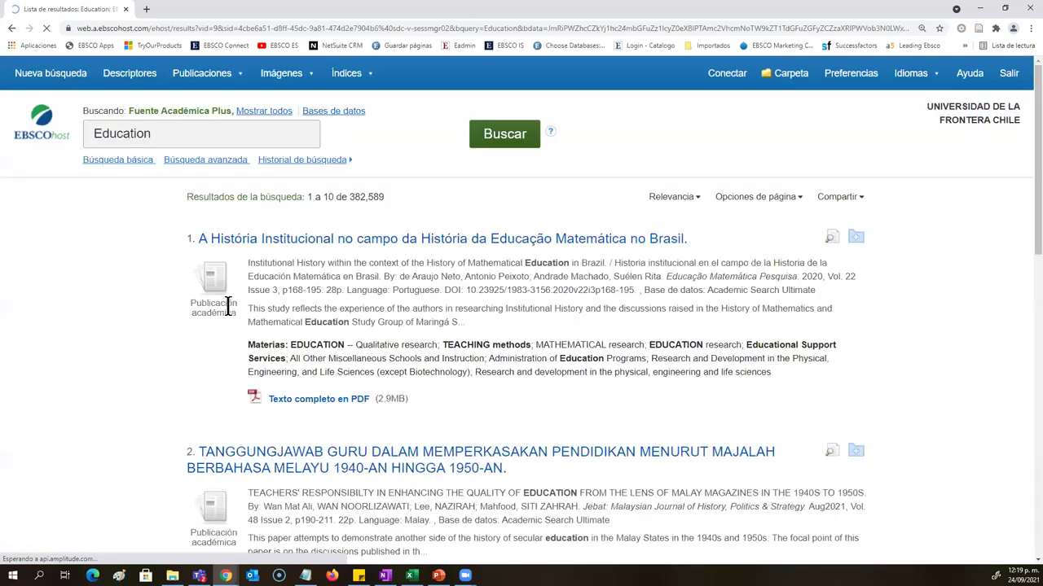
Step: Check the three NAICS/Industria filters listed under Búsqueda actual
scroll(173, 344, "up", 4)
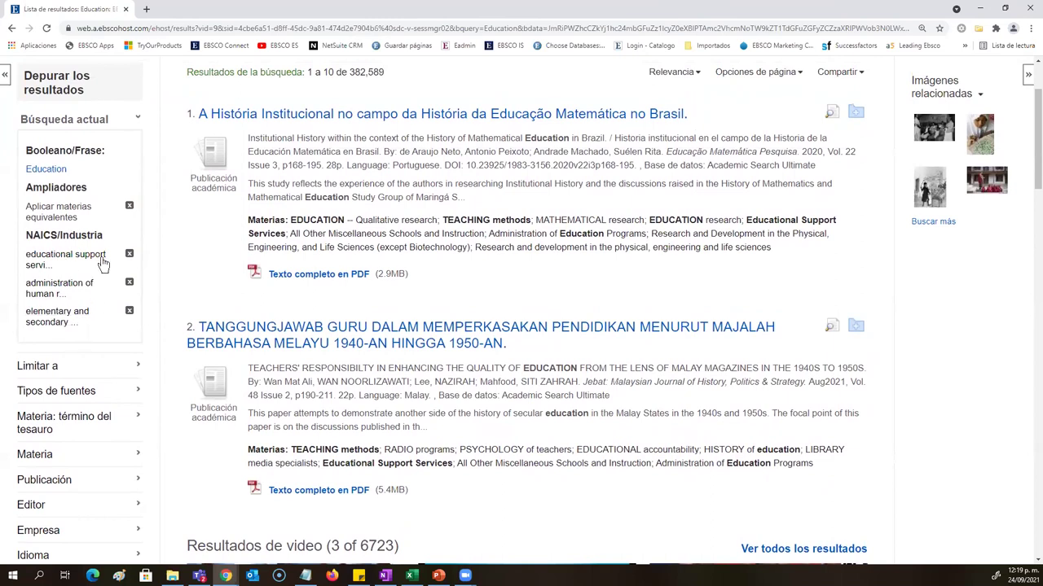
left_click_drag(105, 235, 27, 234)
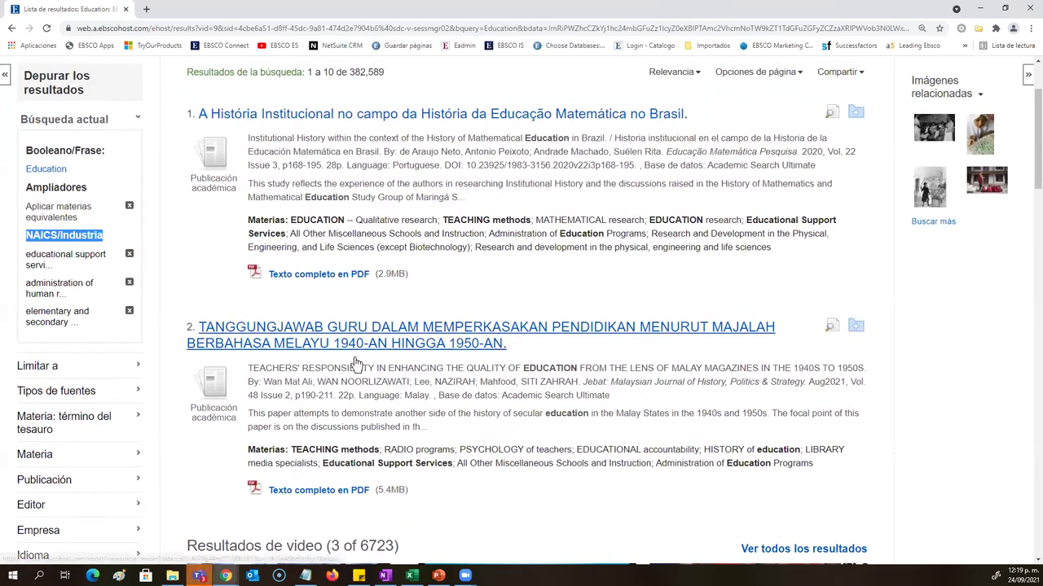
scroll(361, 366, "up", 3)
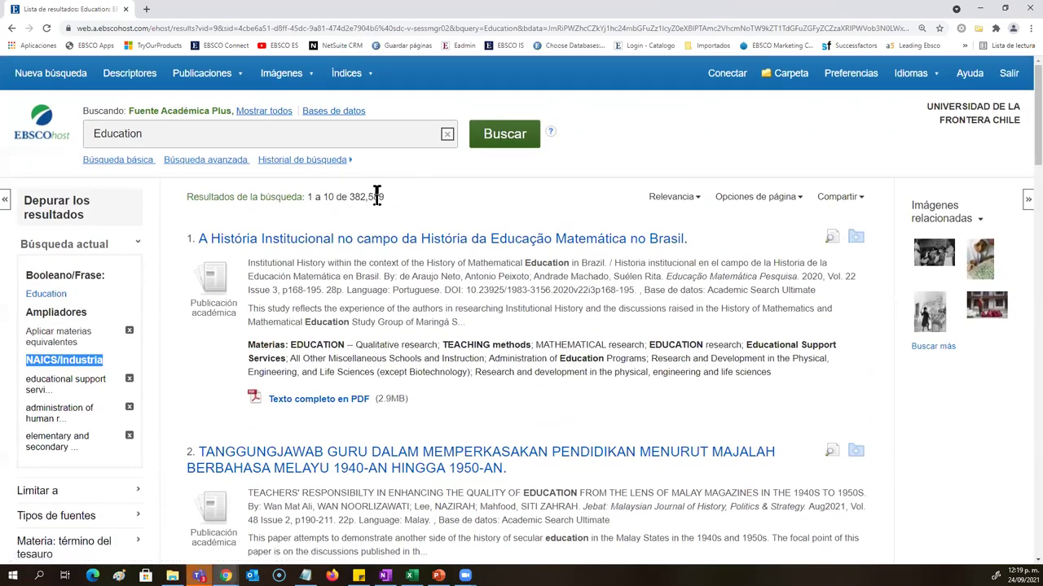
Step: Remove the educational support services, elementary and secondary schools, and human resource programs filters
left_click(130, 381)
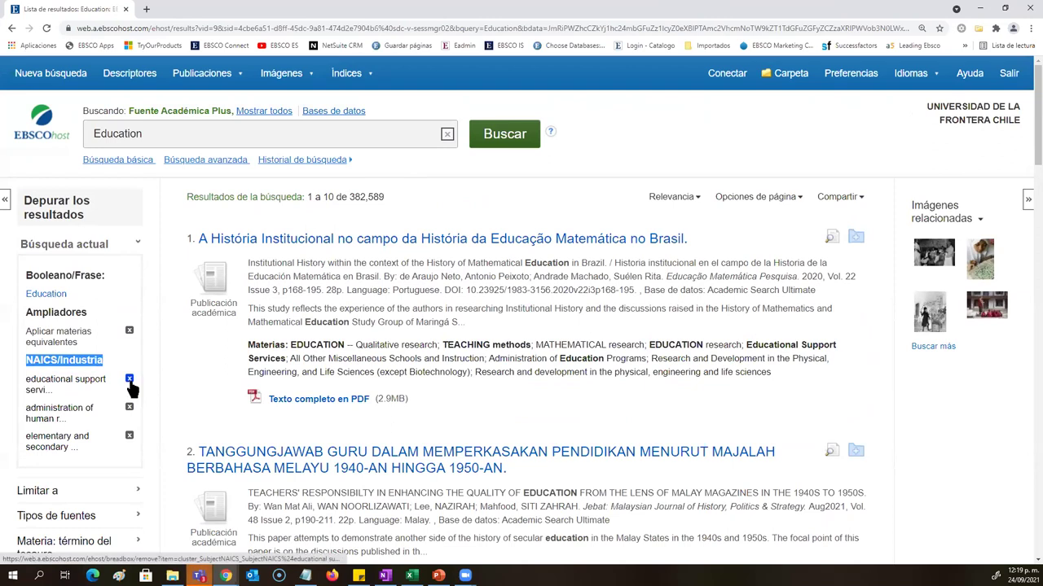
left_click(128, 439)
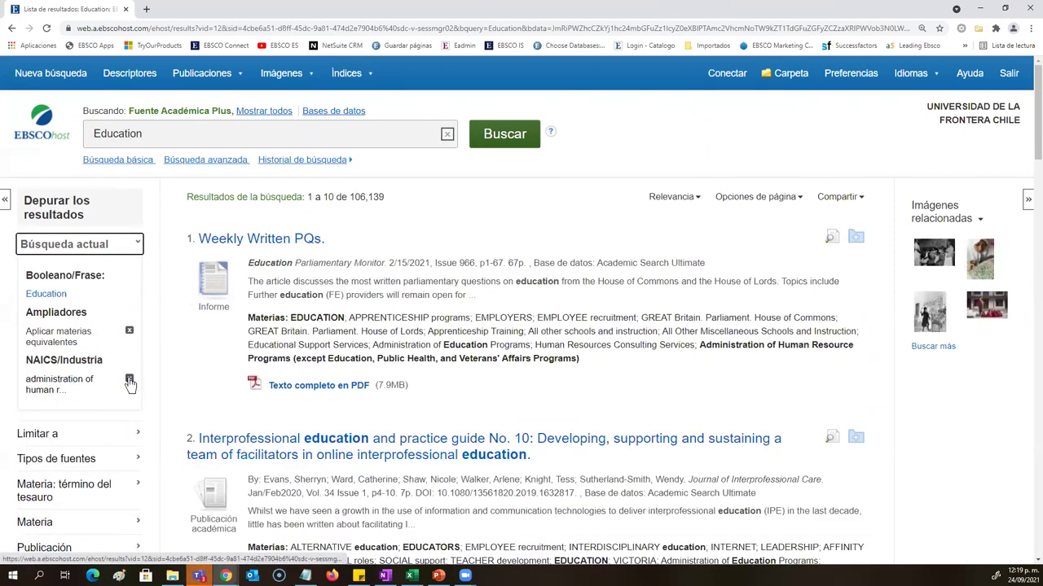
left_click(130, 381)
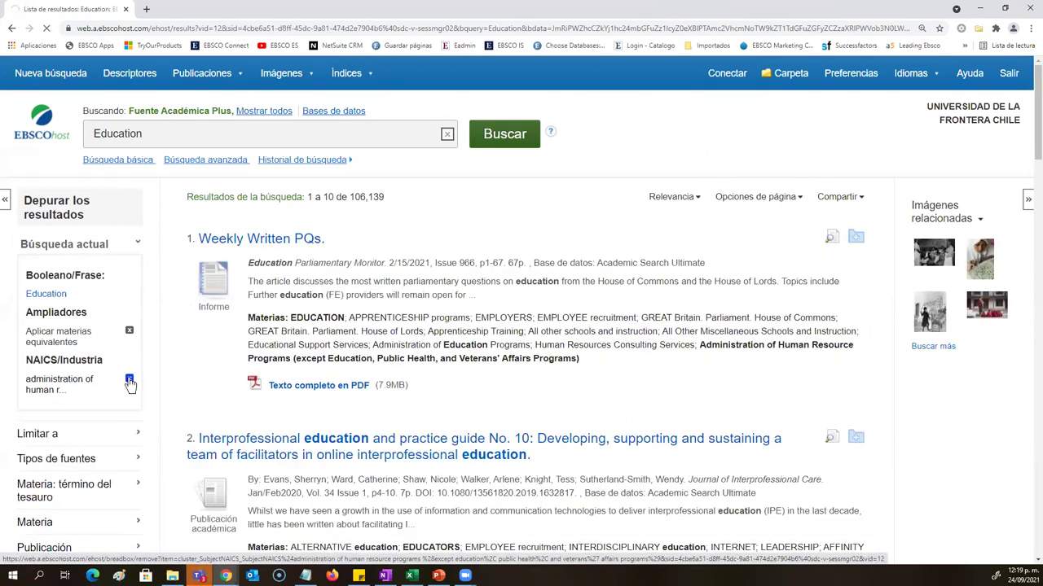
scroll(130, 383, "down", 3)
scroll(130, 382, "down", 1)
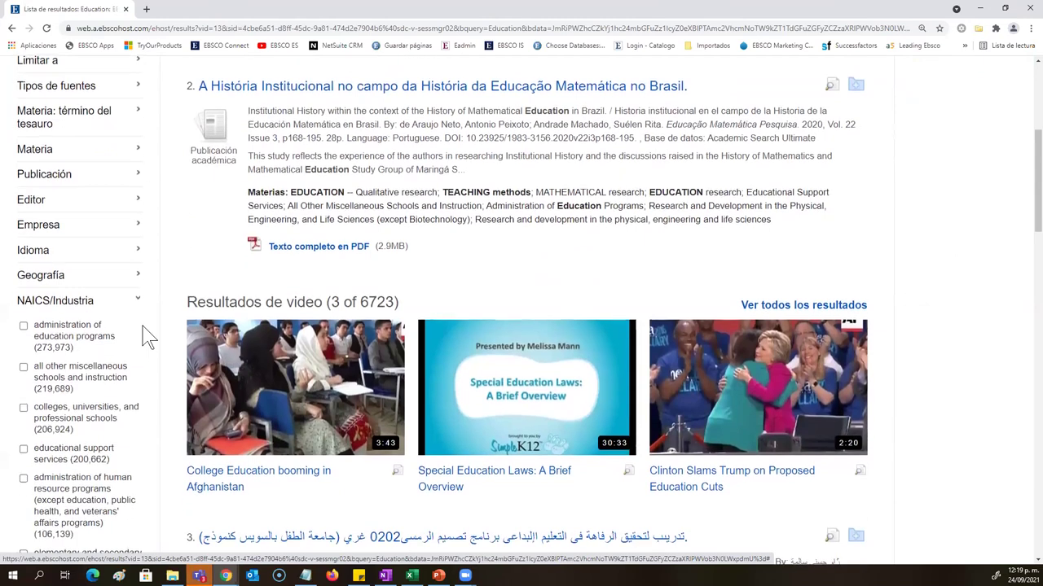
Step: Collapse NAICS/Industria and browse the Base de datos, Geografía and Idioma facets
left_click(133, 300)
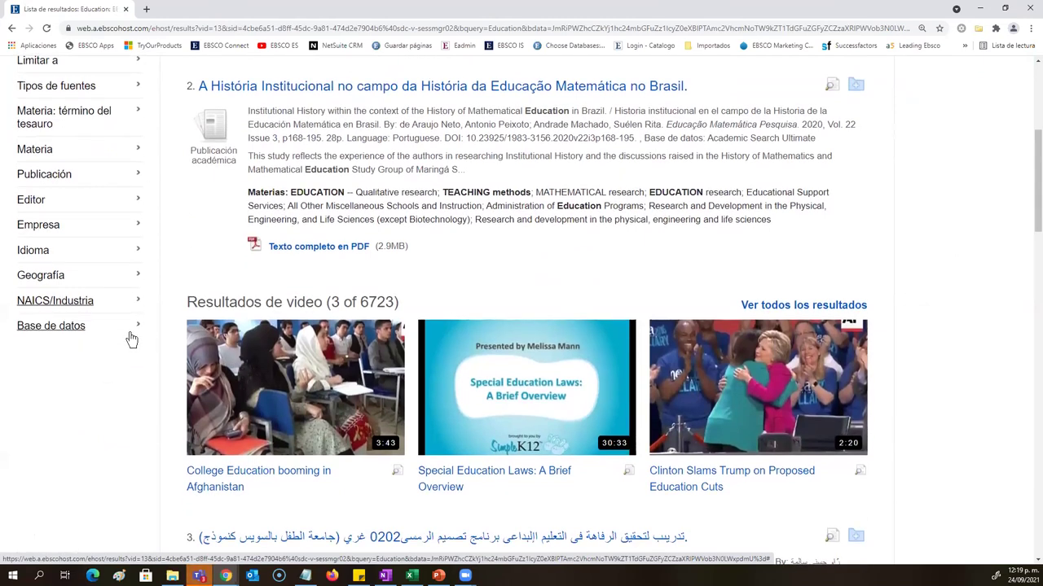
left_click(128, 330)
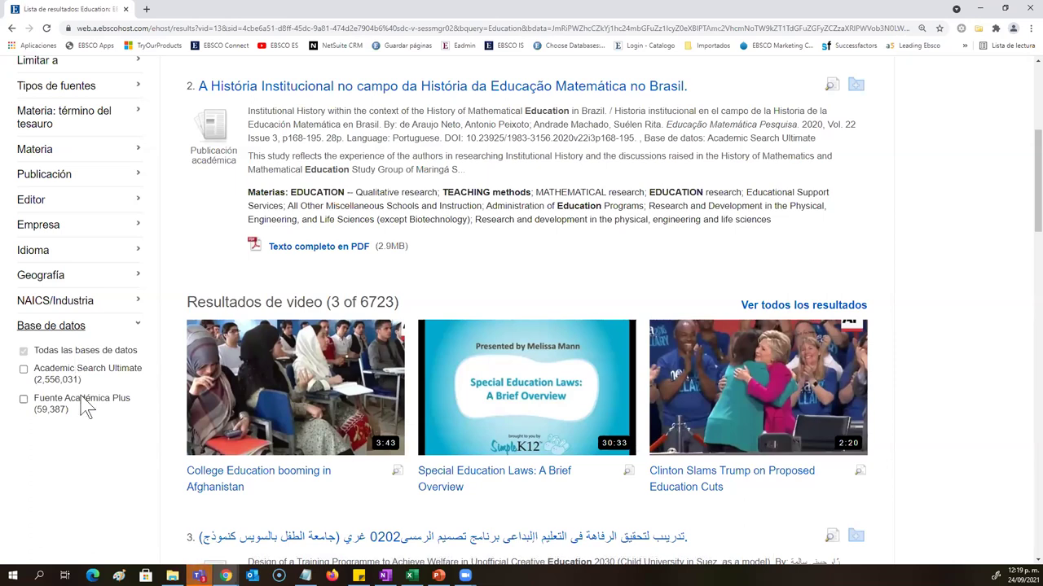
left_click(137, 329)
left_click(118, 277)
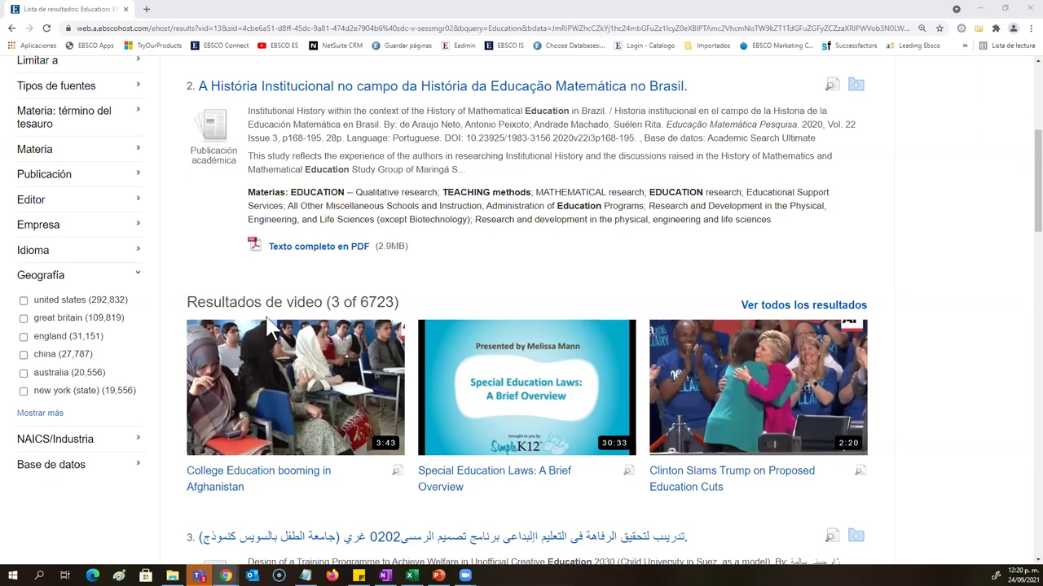
left_click(137, 257)
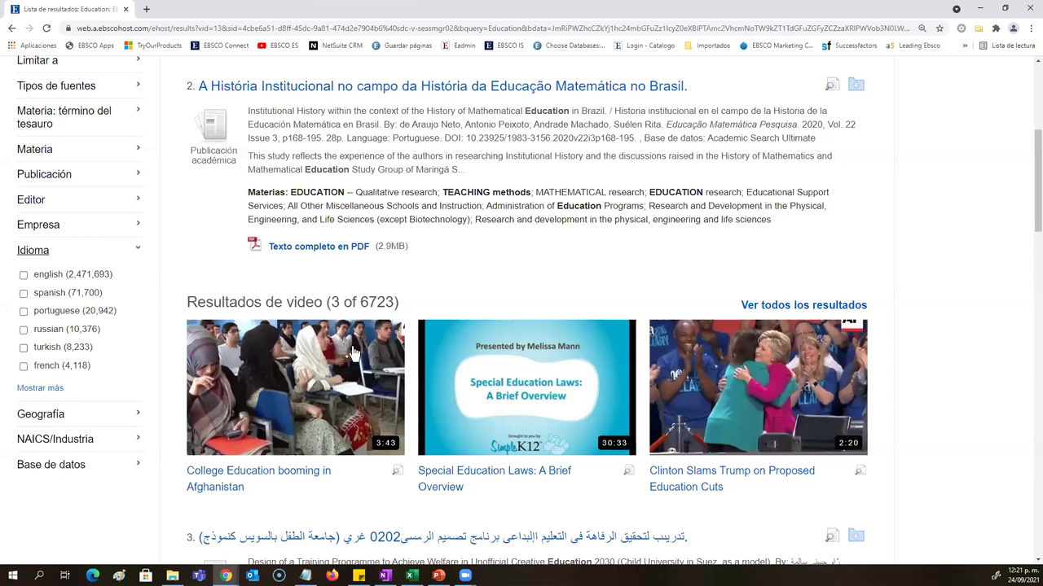
left_click(137, 249)
scroll(154, 345, "up", 1)
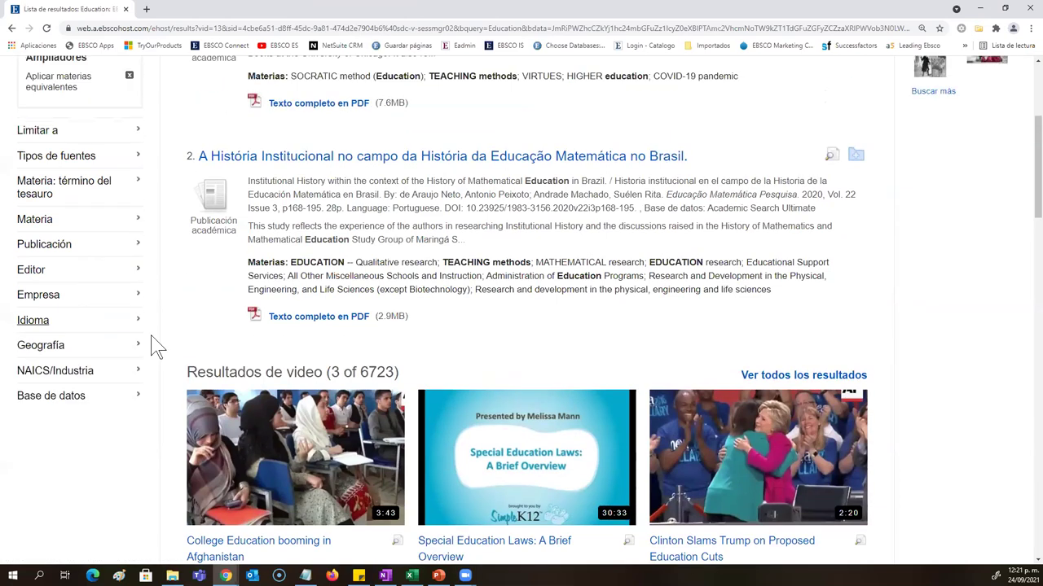
Step: Browse Empresa, Editor and Publicación facets, then expand Materia and Materia: término del tesauro
left_click(121, 338)
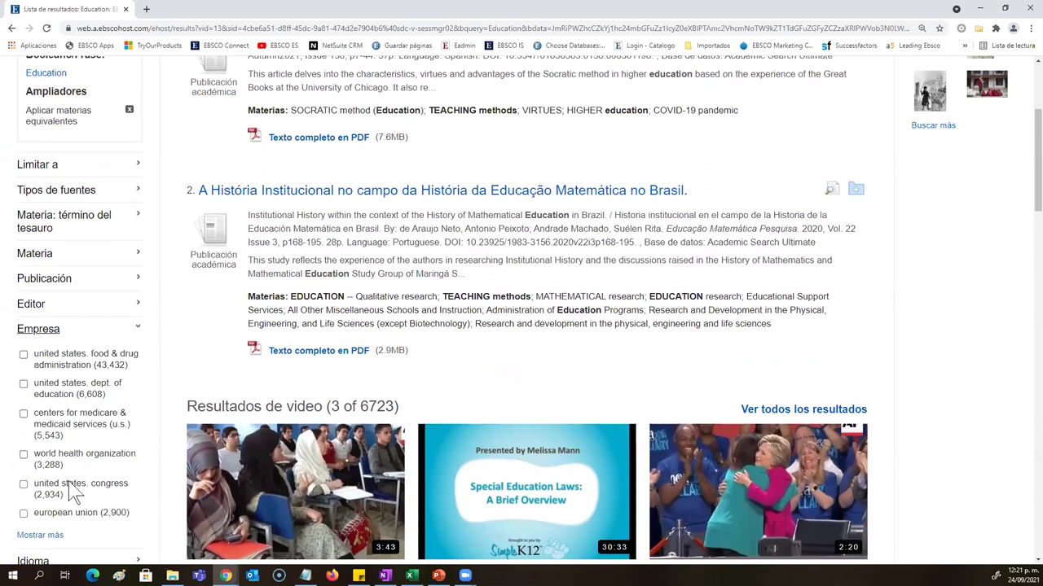
left_click(130, 334)
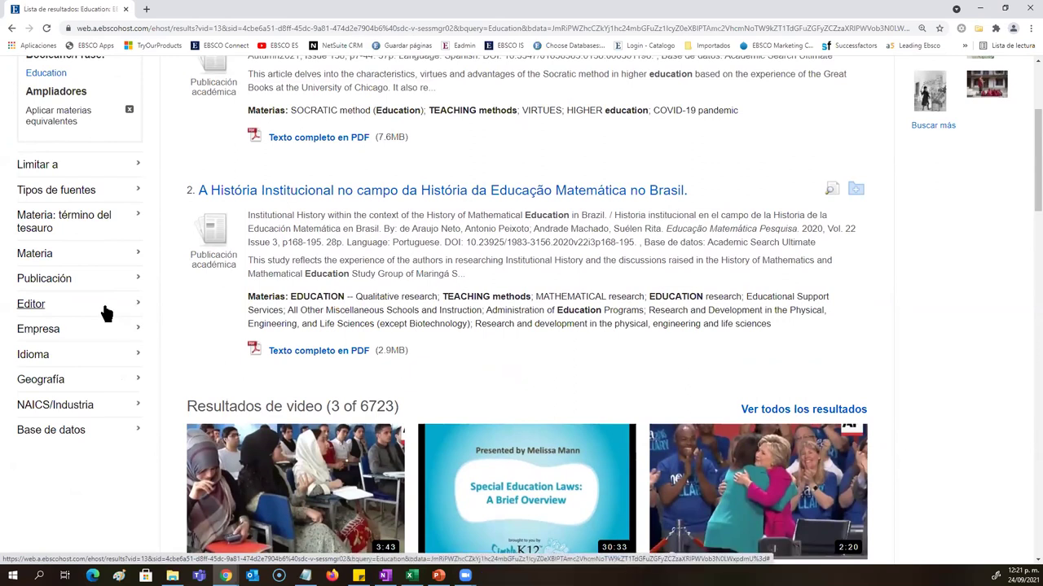
left_click(62, 310)
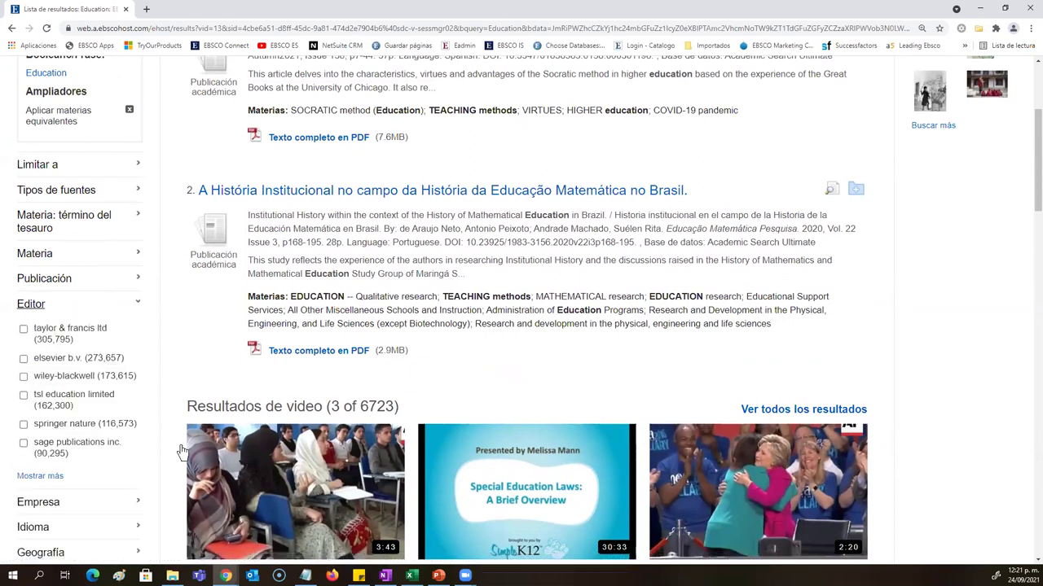
left_click(137, 280)
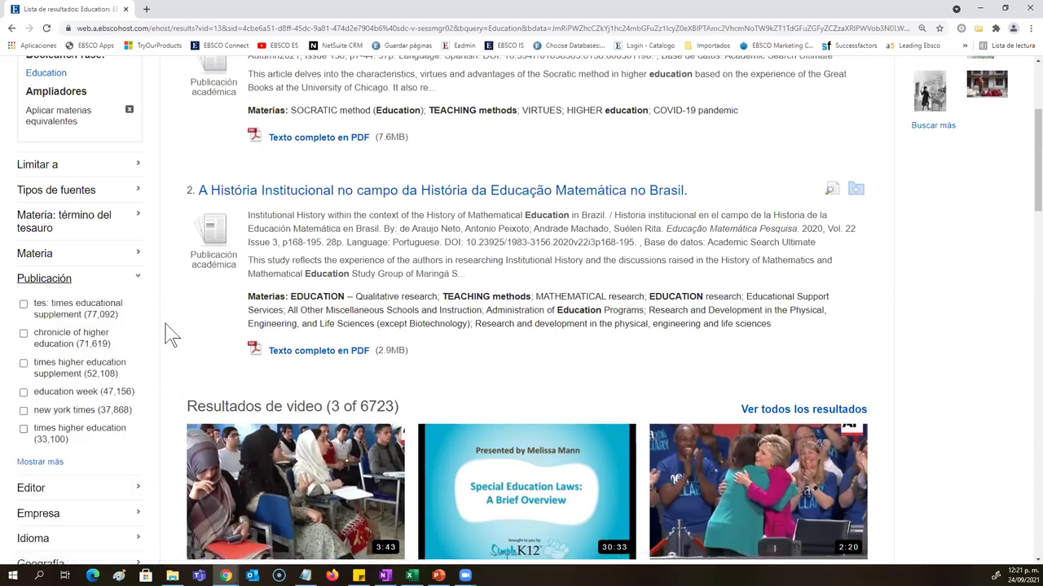
left_click_drag(118, 316, 85, 316)
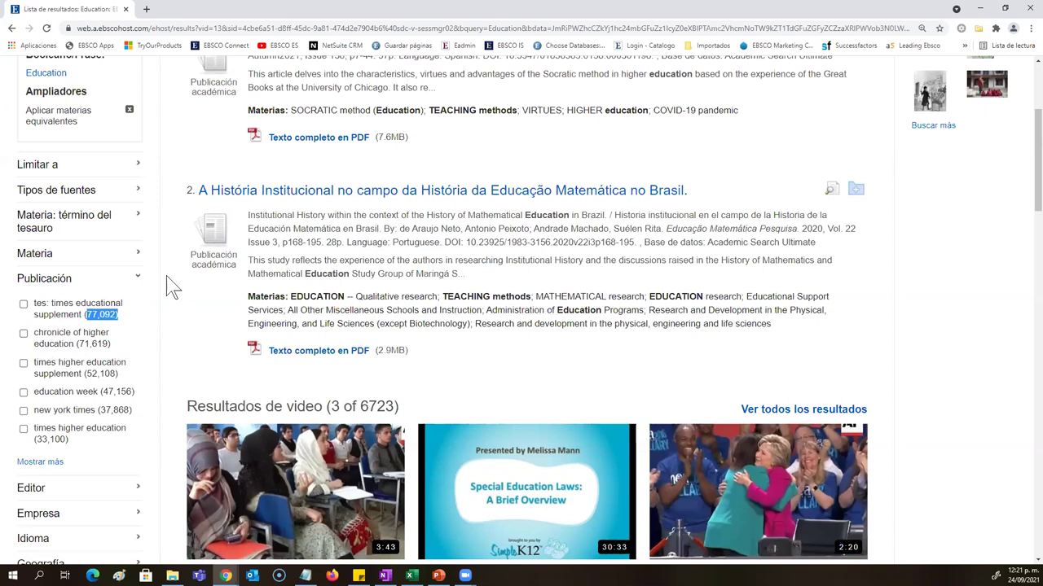
left_click(138, 284)
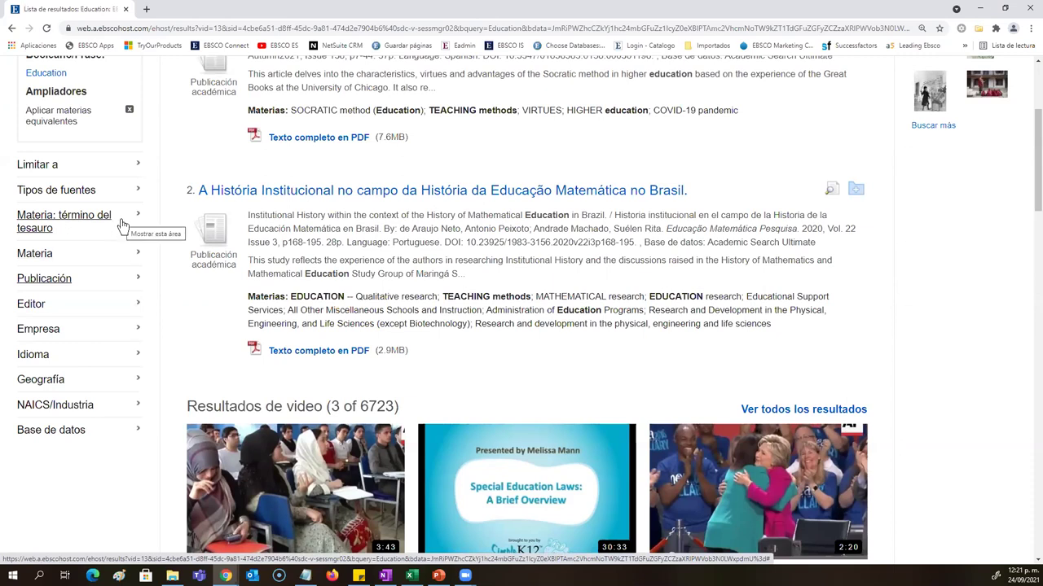
left_click(122, 254)
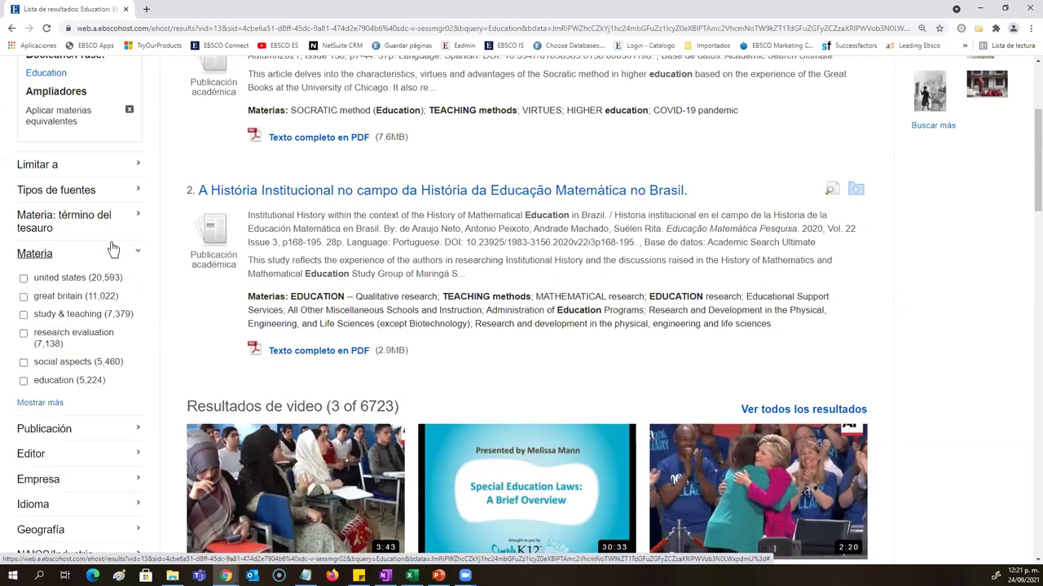
left_click(112, 236)
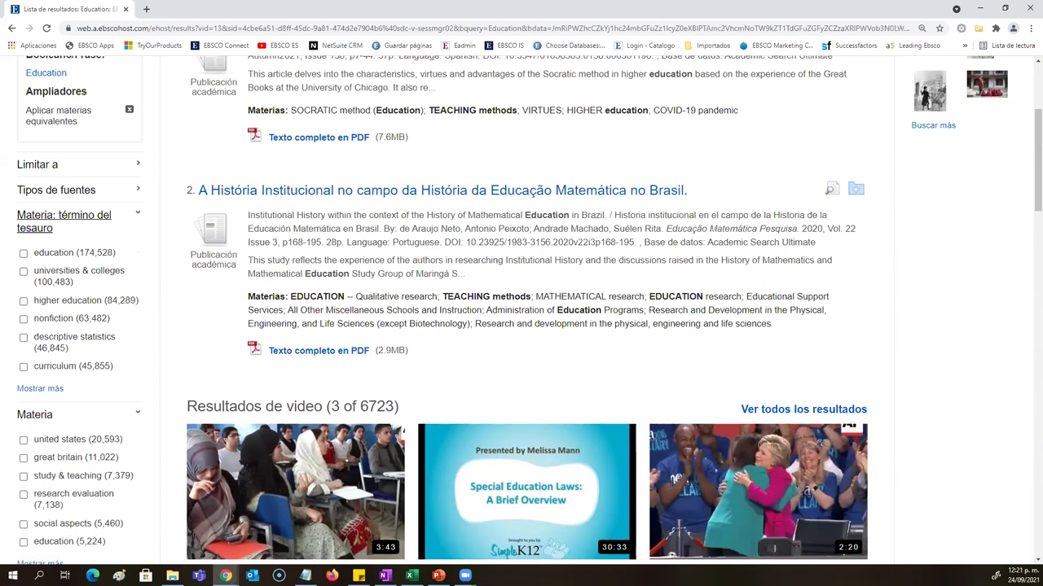
Step: Highlight the subject terms of the second result
scroll(171, 341, "down", 1)
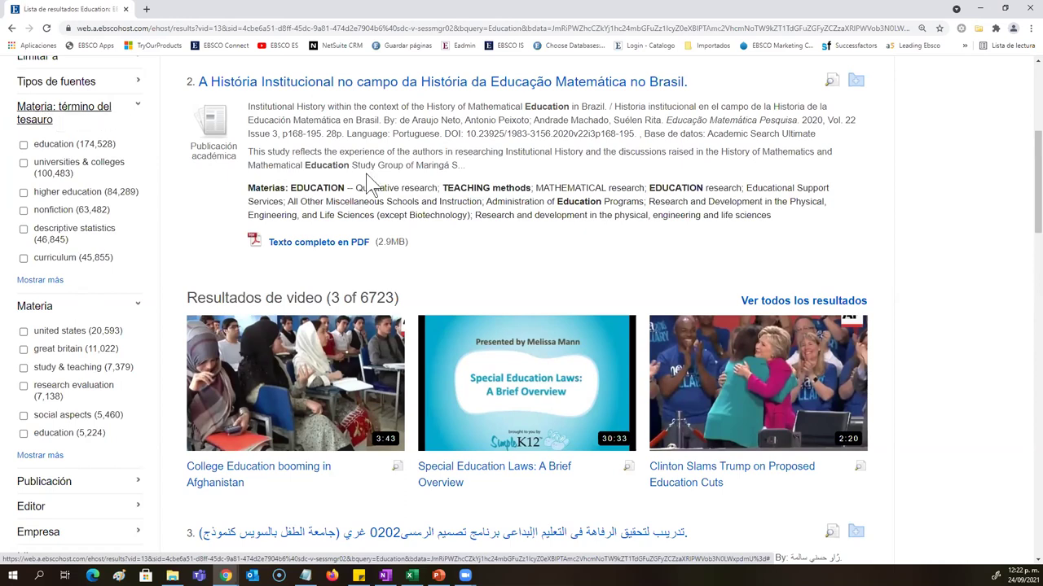
left_click_drag(819, 226, 244, 198)
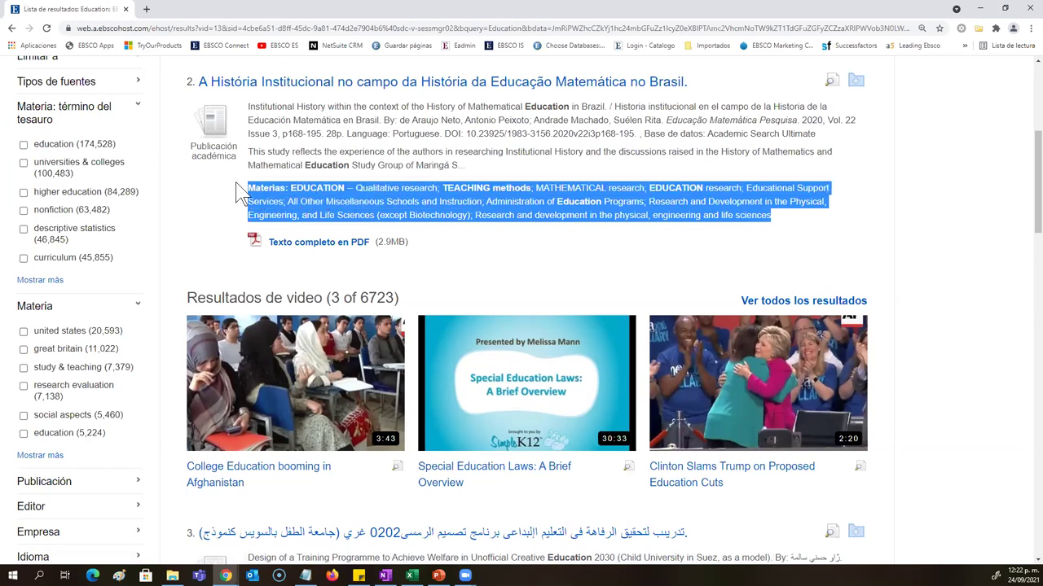
scroll(326, 236, "up", 2)
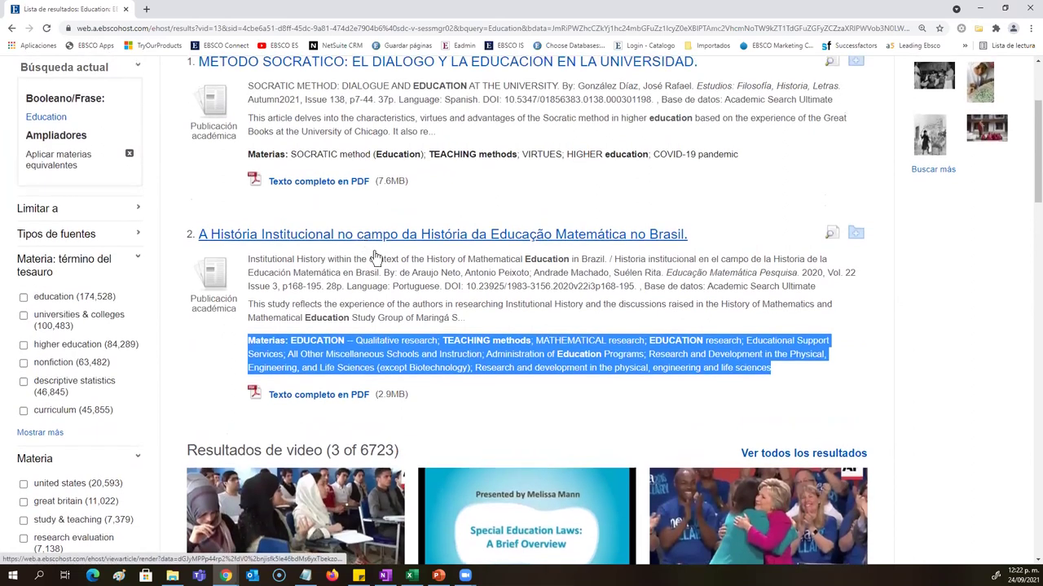
Step: Collapse both Materia facets and show the full Tipos de fuentes list
left_click(135, 471)
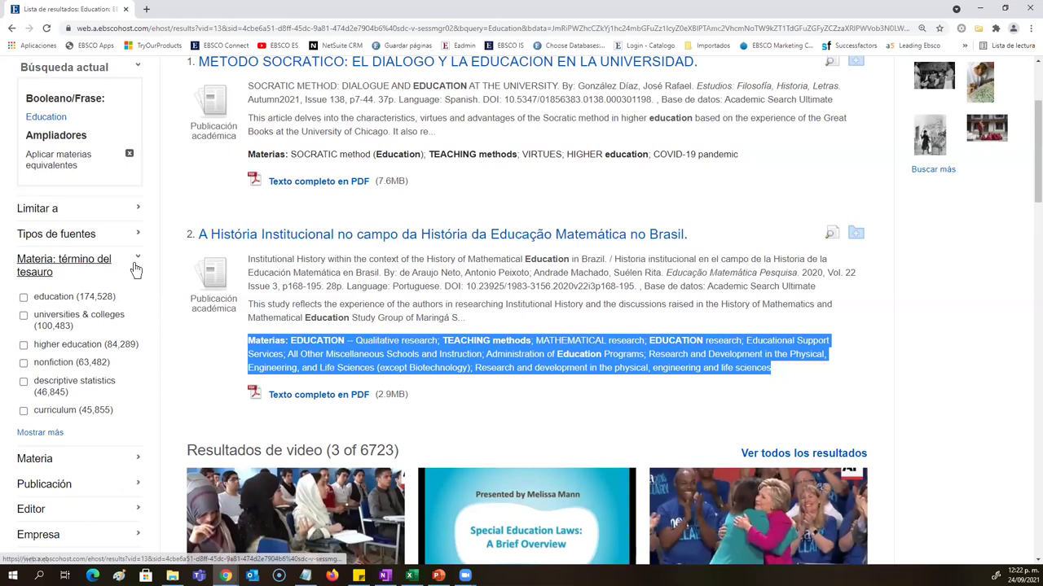
left_click(134, 265)
left_click(104, 247)
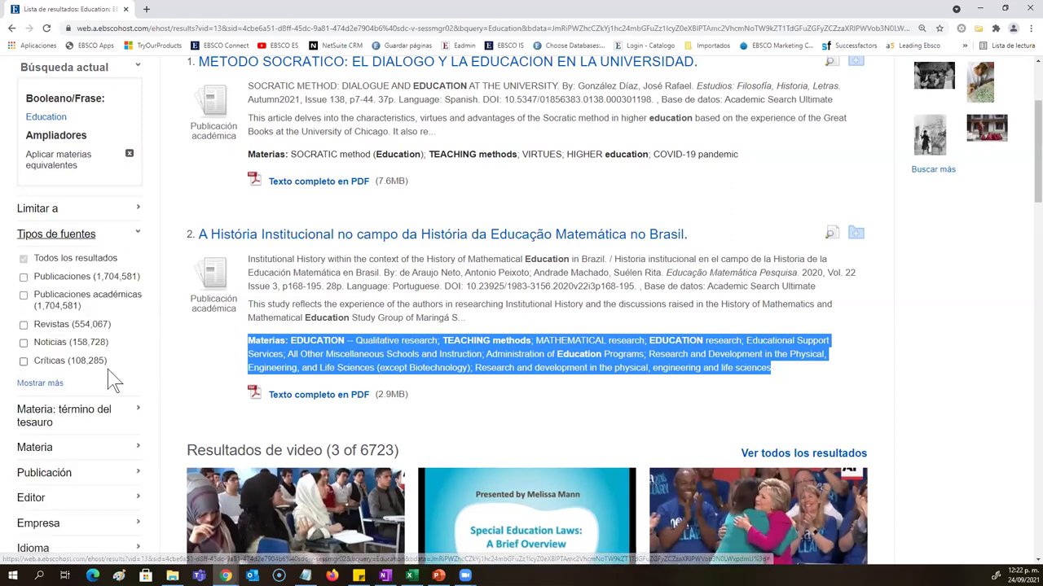
left_click(41, 383)
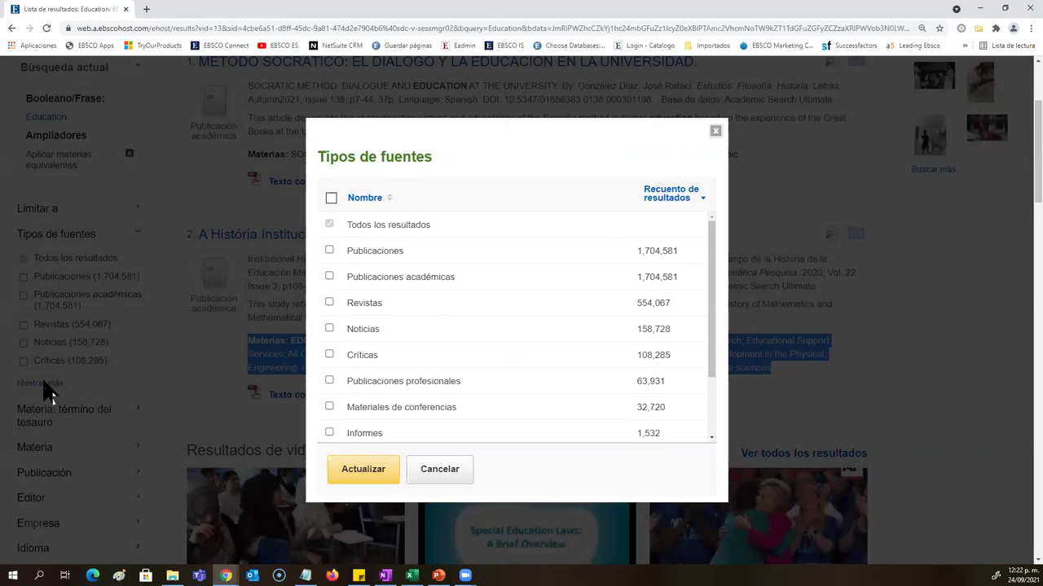
Step: Scroll the Tipos de fuentes list and dismiss it without choosing any source type
scroll(448, 334, "down", 3)
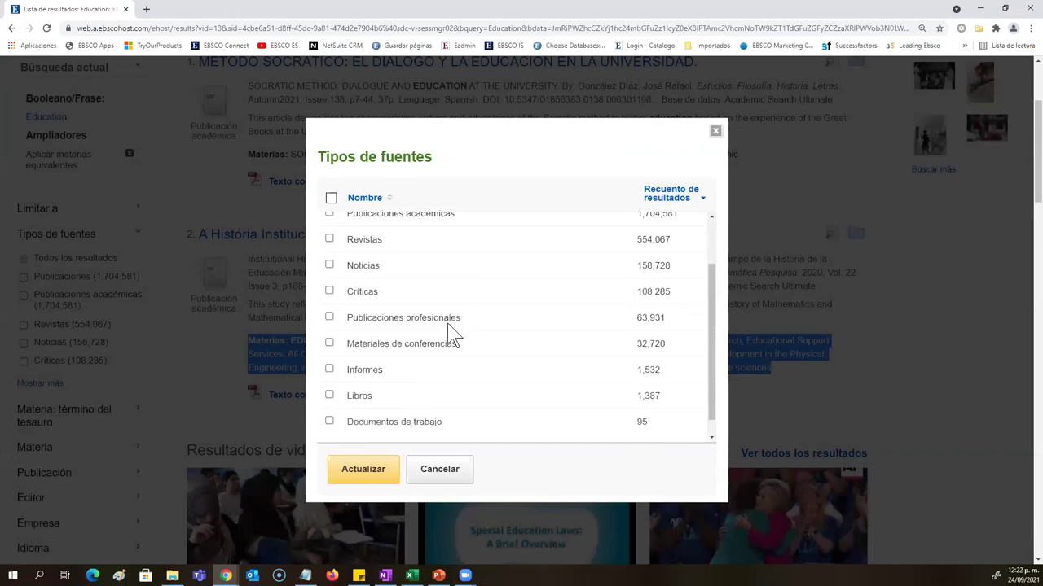
scroll(444, 346, "down", 1)
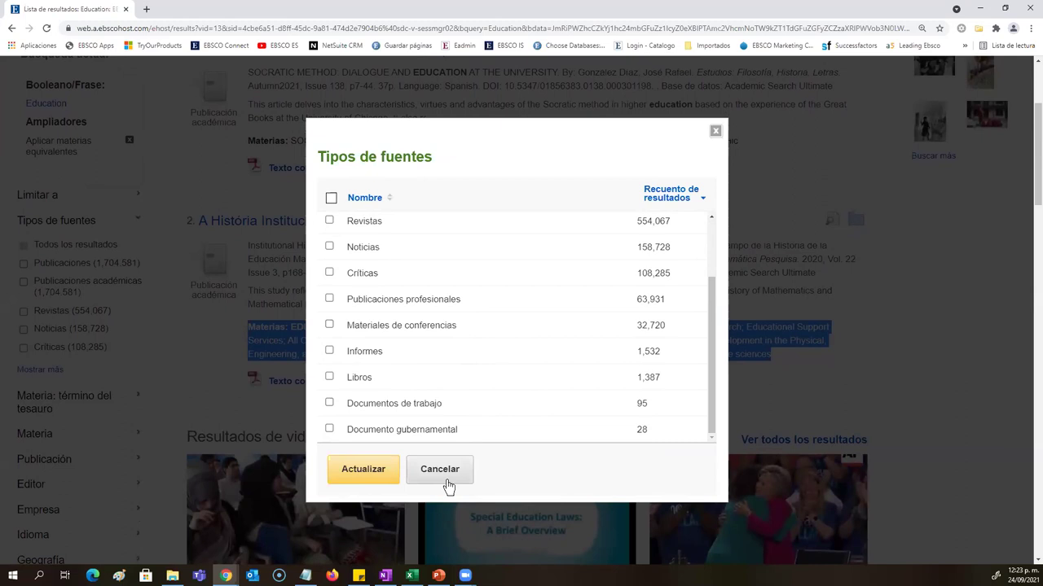
scroll(463, 367, "up", 1)
left_click_drag(415, 335, 350, 337)
left_click_drag(390, 301, 350, 302)
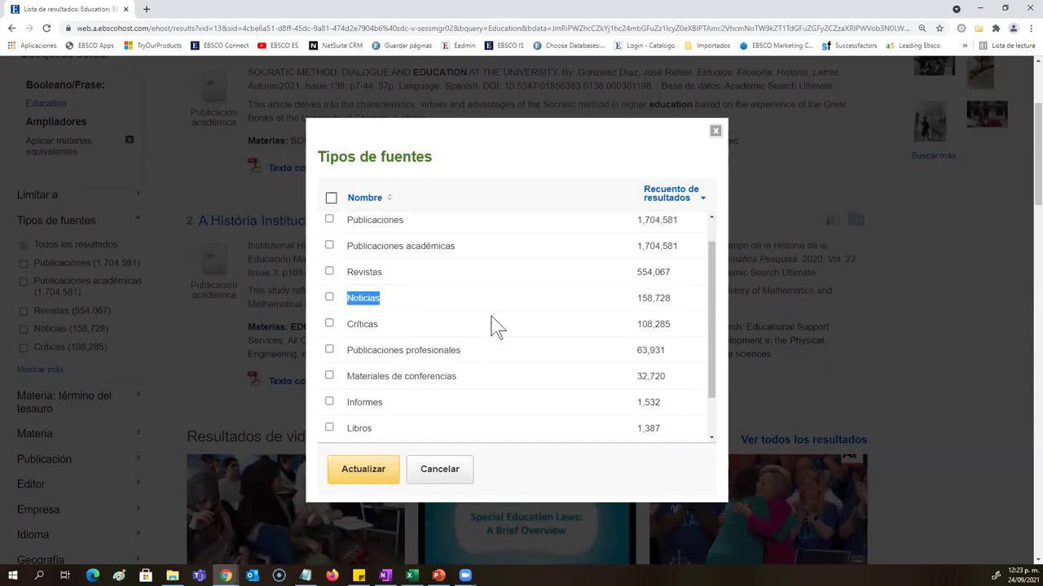
left_click(173, 382)
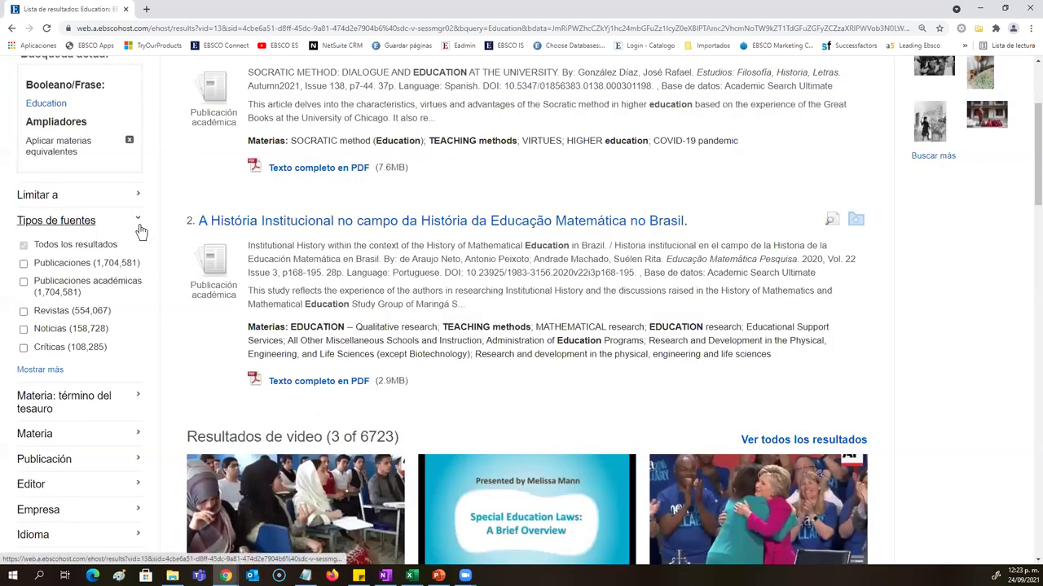
Step: Under Limitar a, change the publication start year from 1887 to 2012
left_click(137, 221)
left_click(136, 204)
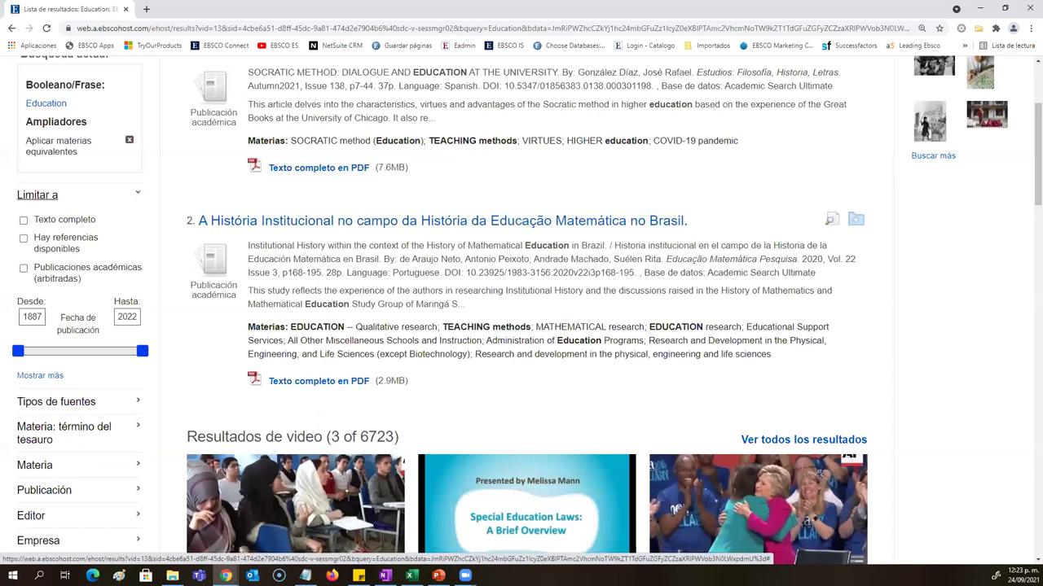
scroll(45, 297, "up", 2)
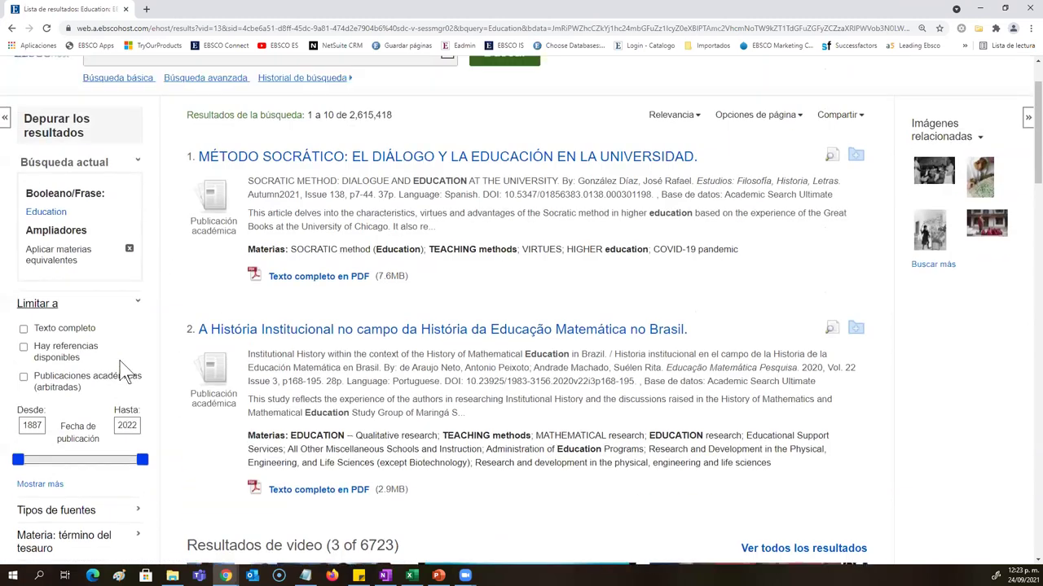
scroll(34, 242, "down", 2)
scroll(34, 242, "down", 1)
double_click(32, 242)
type("2012")
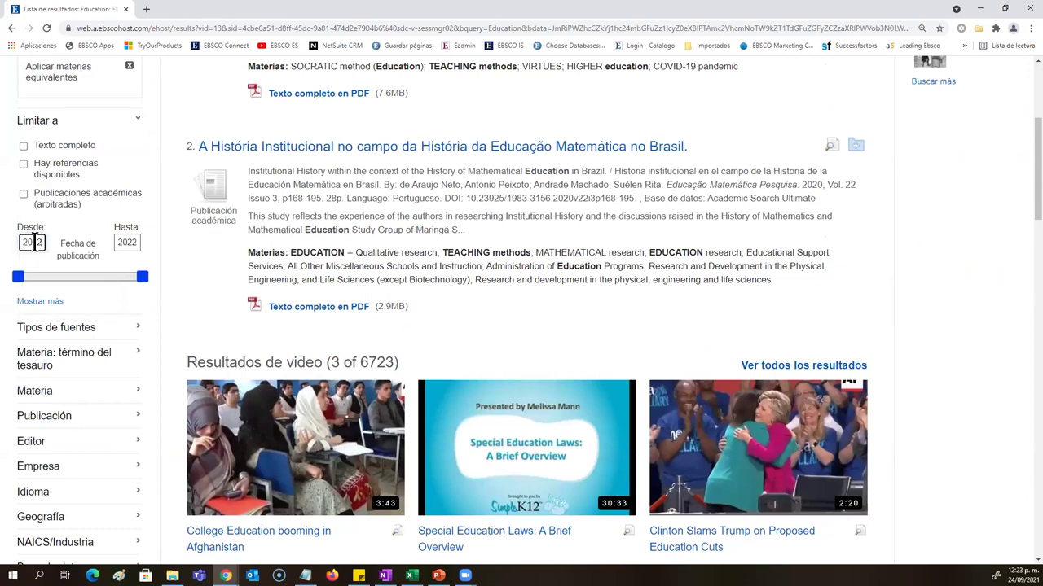
key("Return")
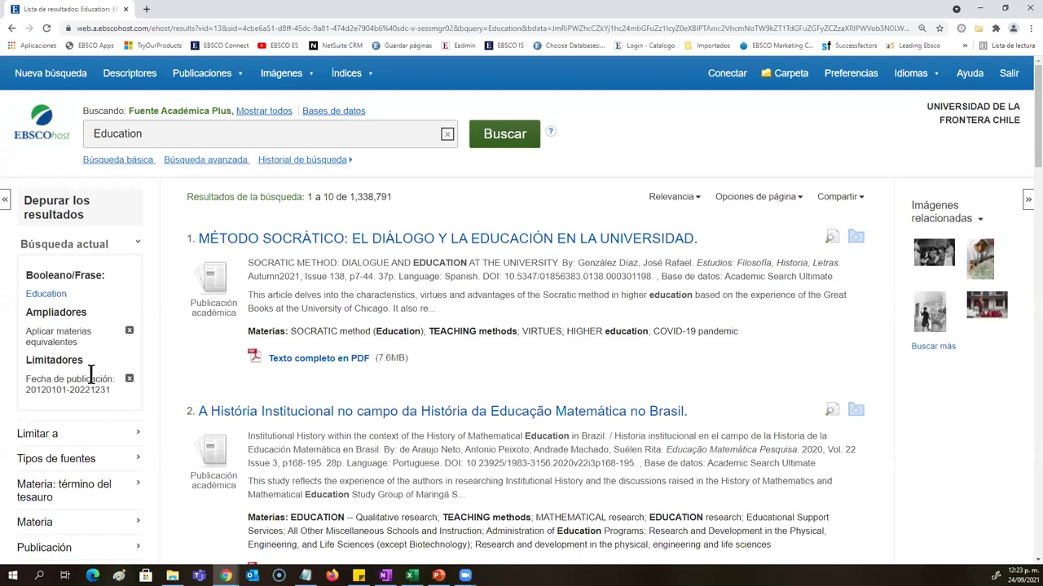
Step: Reopen the limit options and check the 2012–2022 publication date range slider
left_click(137, 442)
scroll(139, 447, "down", 2)
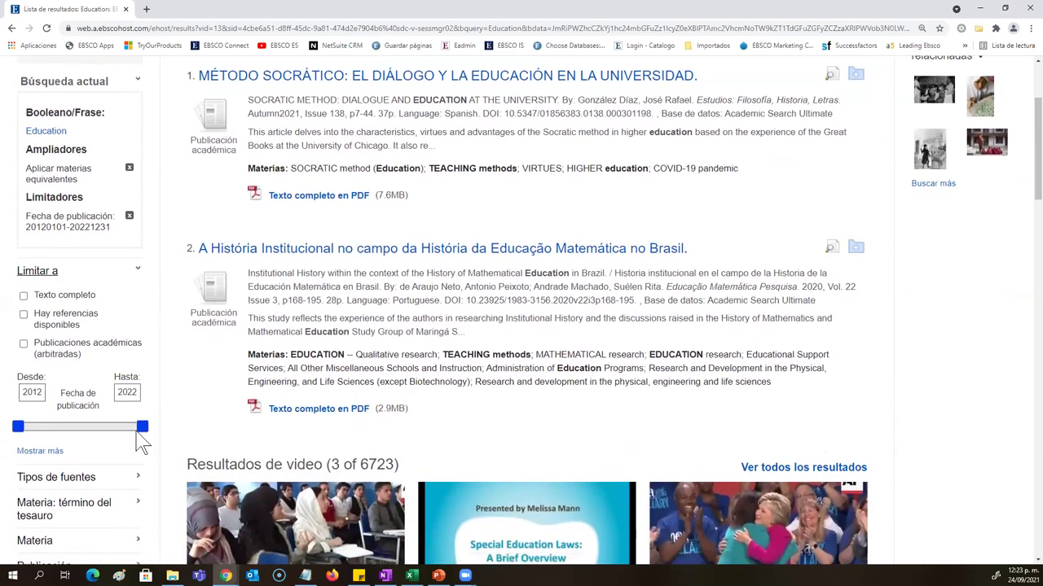
left_click_drag(142, 427, 151, 444)
left_click_drag(18, 429, 18, 432)
triple_click(72, 361)
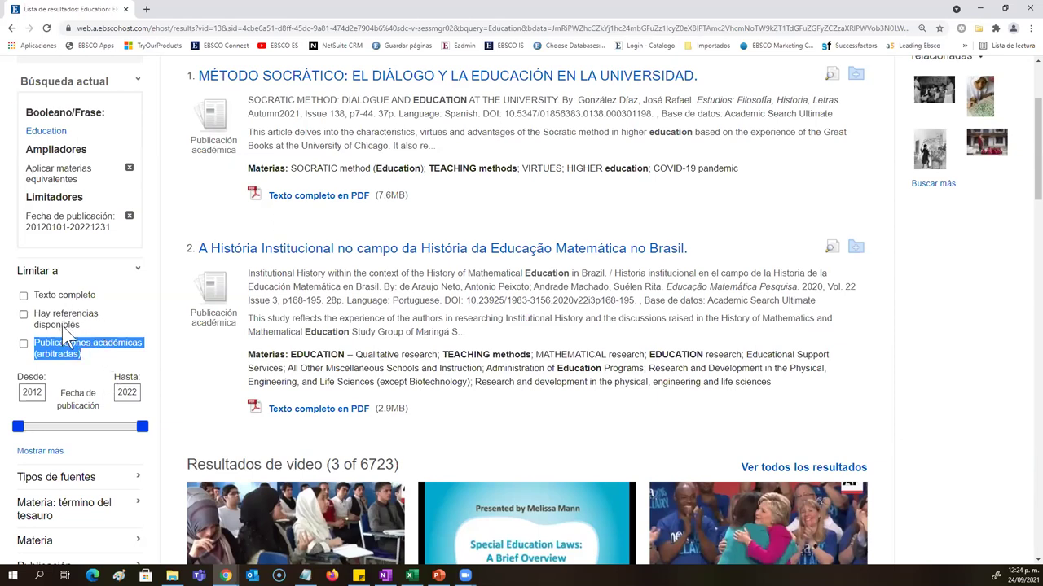
Step: Tick the Texto completo limit so the dated Education results drop to 615,459
left_click(277, 316)
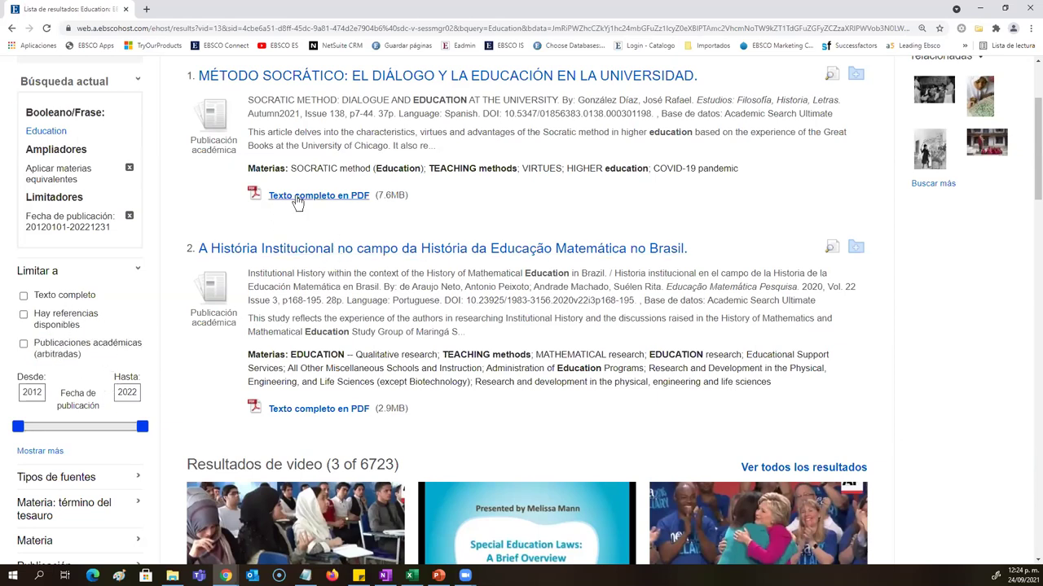
left_click_drag(96, 296, 38, 297)
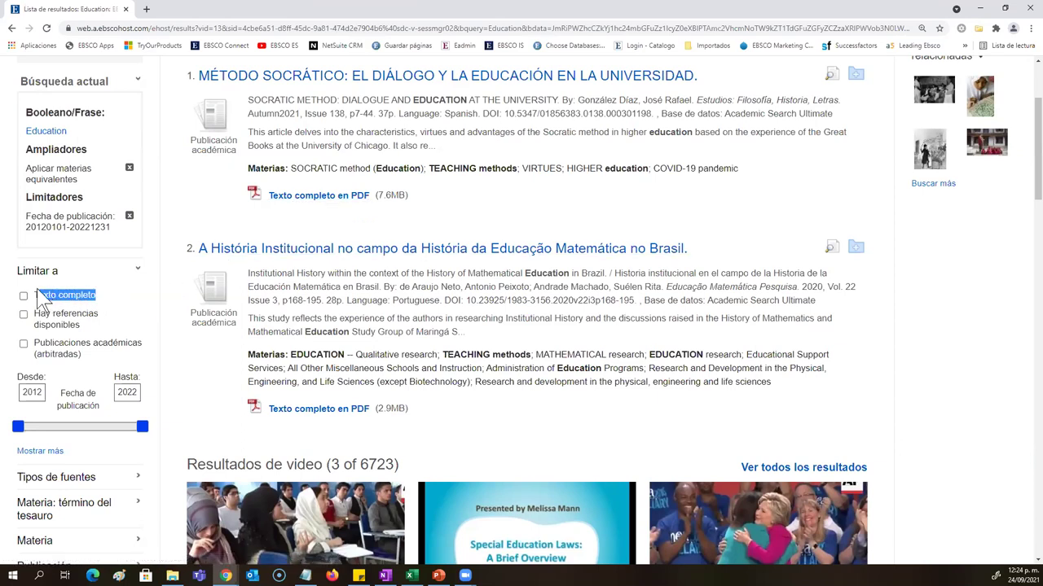
left_click(137, 273)
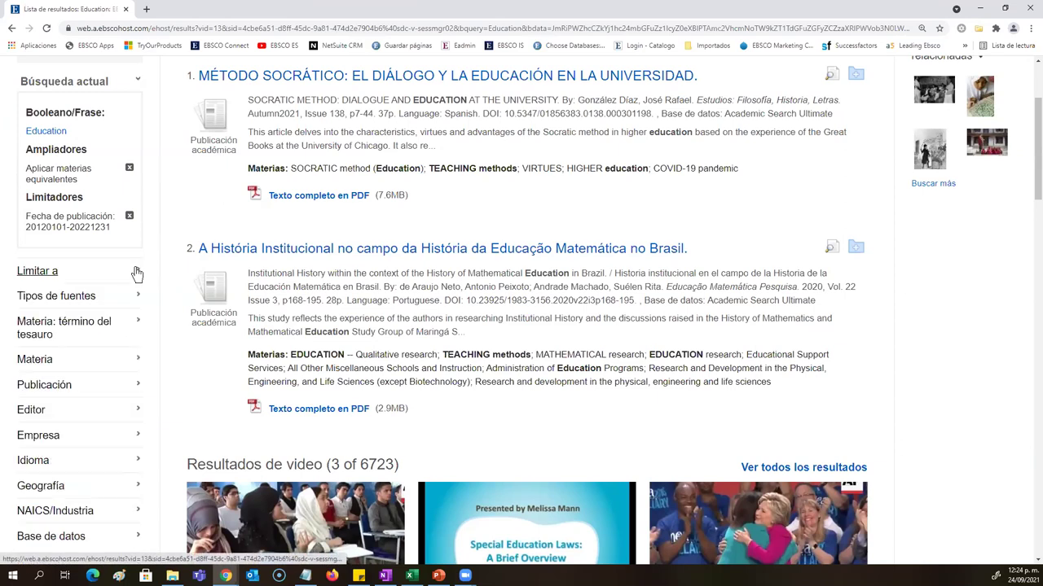
left_click_drag(414, 197, 270, 201)
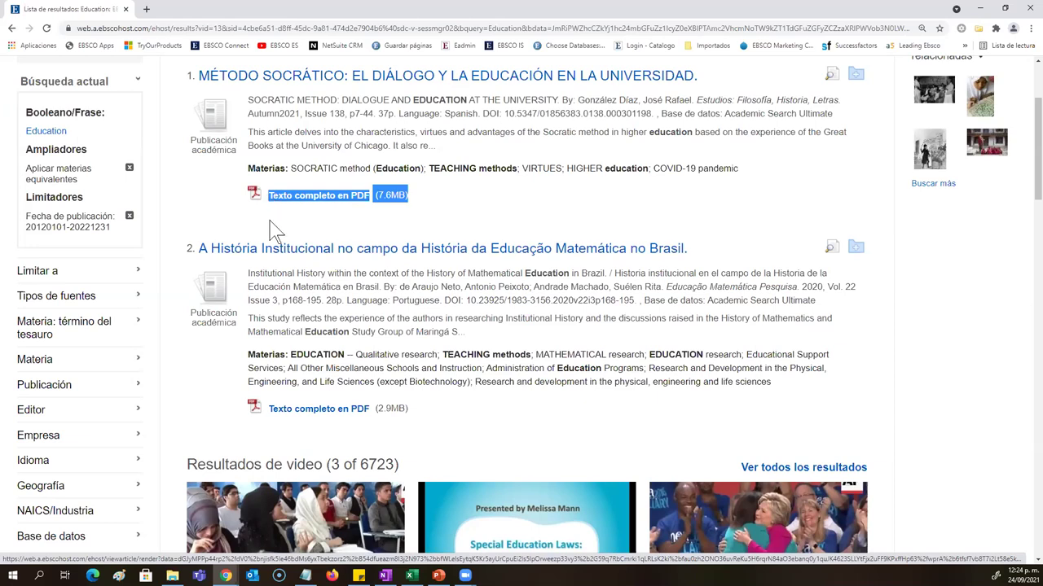
left_click(114, 277)
left_click(23, 295)
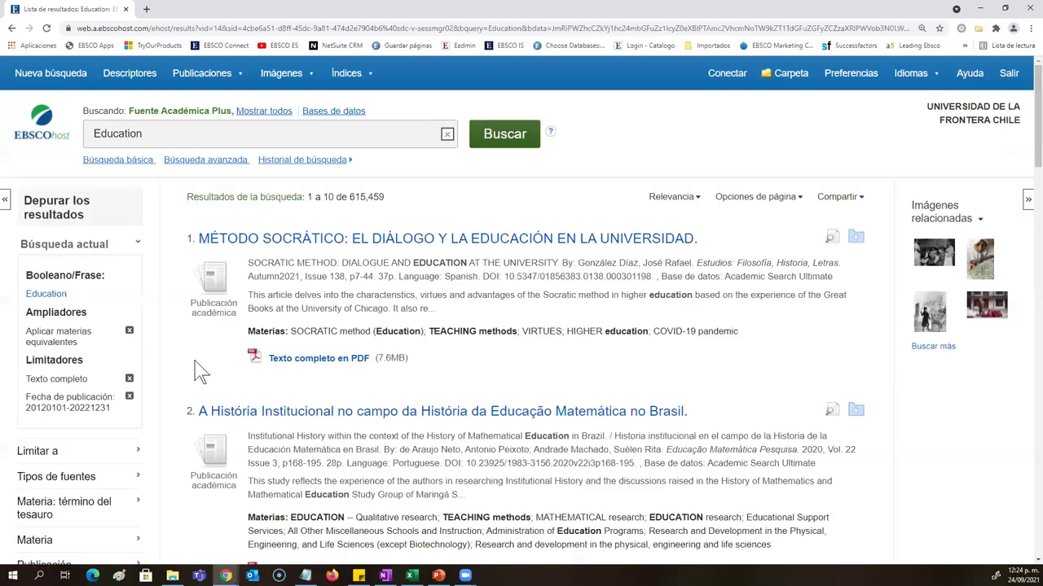
scroll(359, 408, "down", 3)
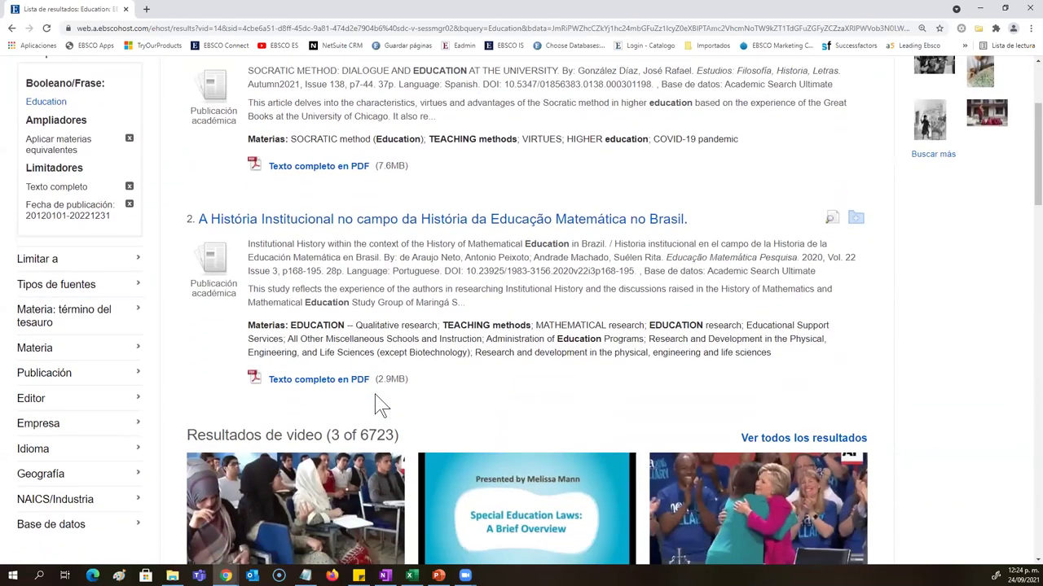
scroll(382, 405, "down", 2)
scroll(190, 380, "up", 4)
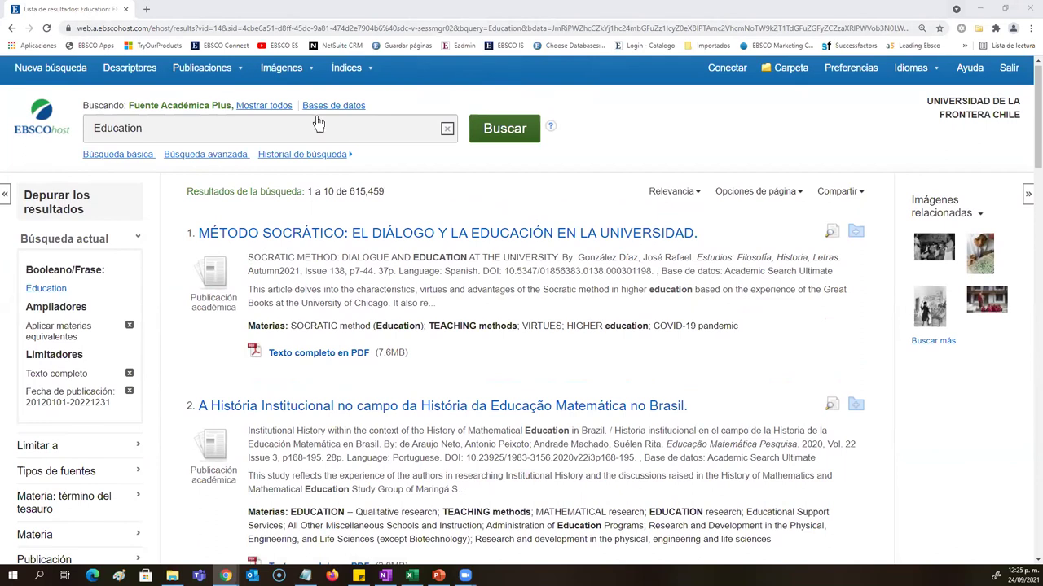
scroll(391, 272, "up", 1)
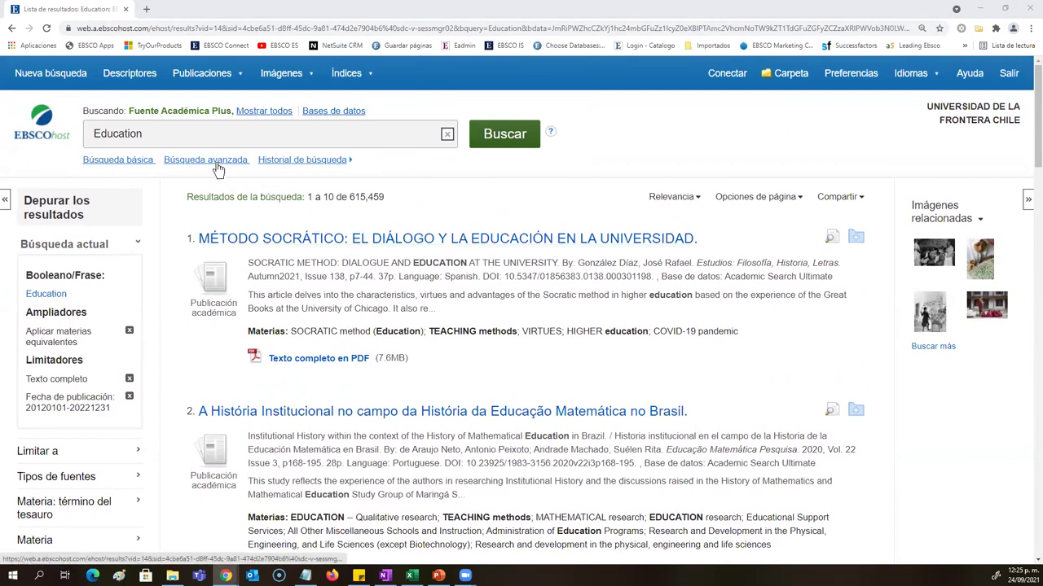
Step: Switch to Búsqueda avanzada and delete Education from the first search box
left_click(217, 162)
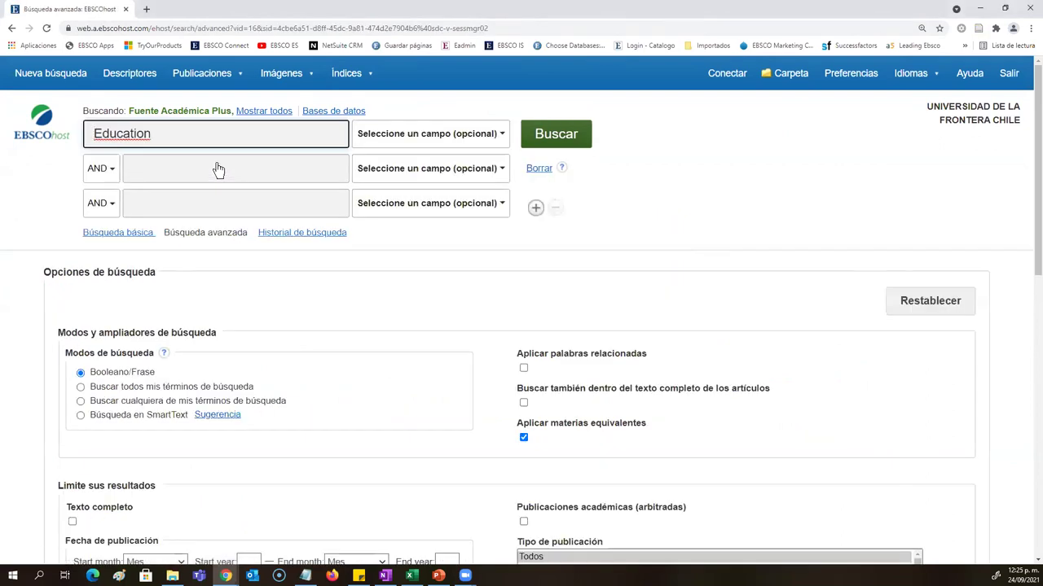
double_click(83, 136)
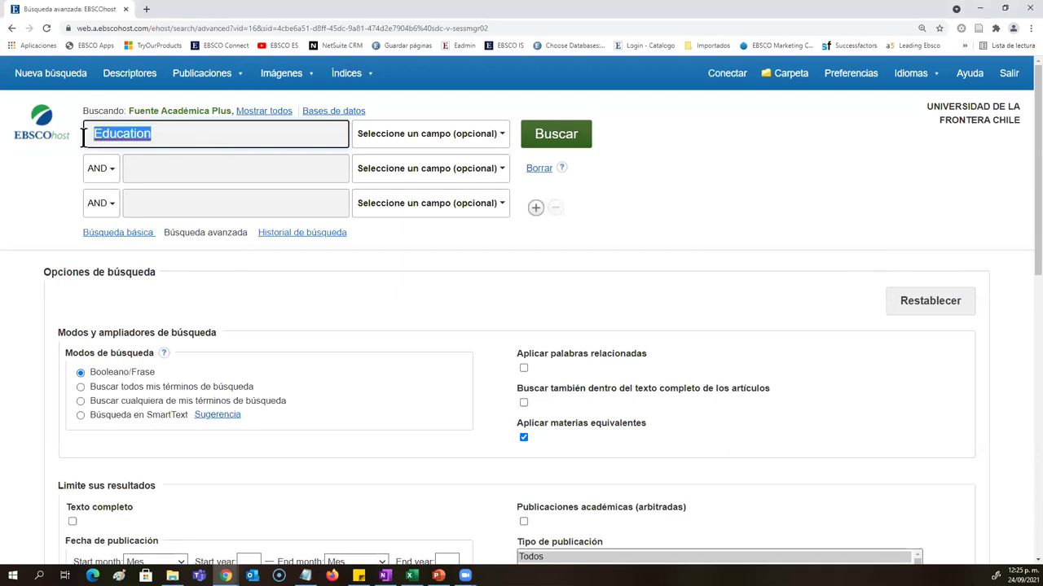
key("BackSpace")
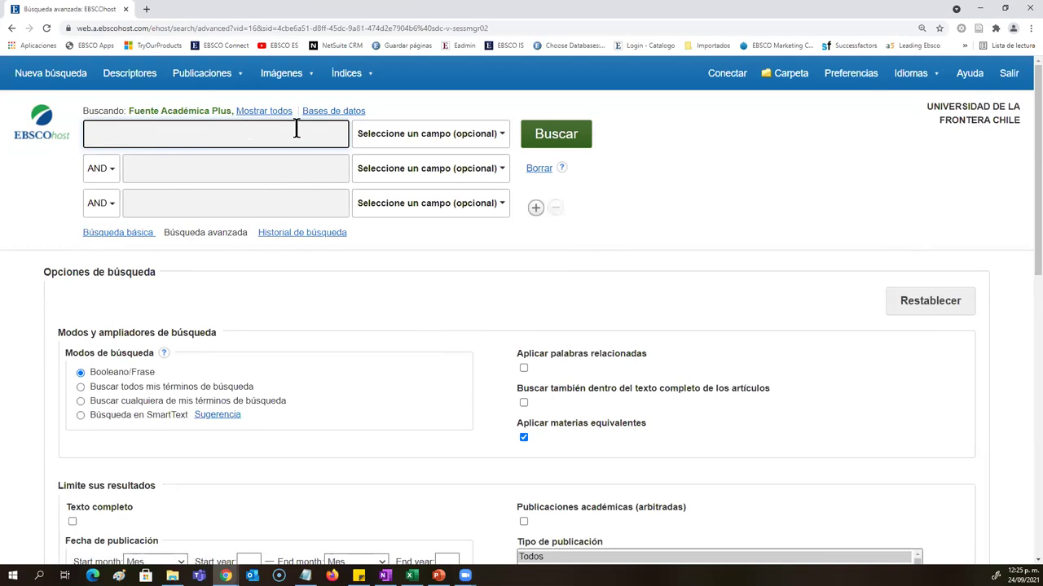
left_click(306, 170)
left_click(314, 203)
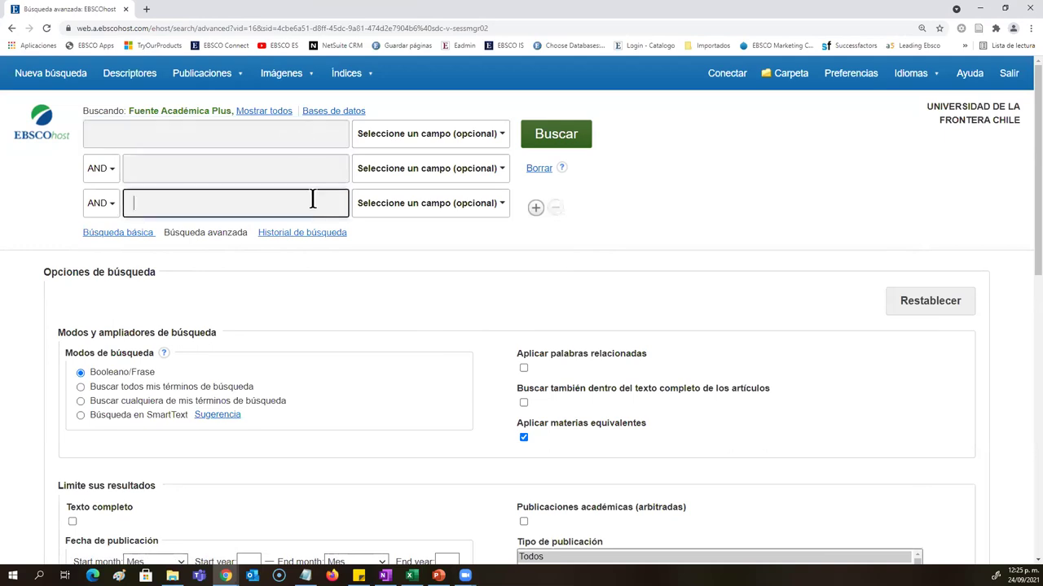
left_click(277, 145)
left_click(284, 167)
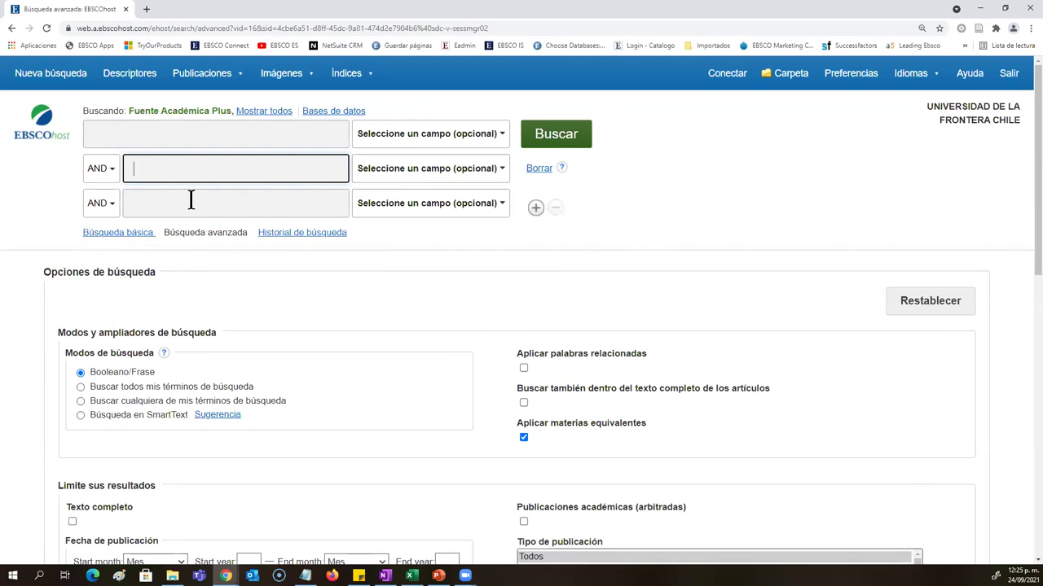
left_click(404, 134)
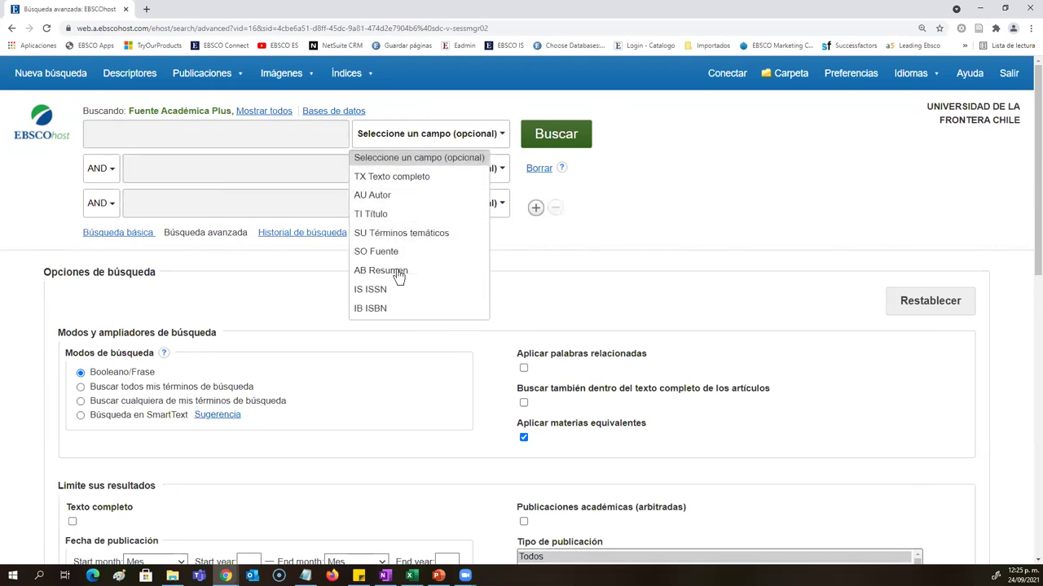
Step: Enter Diagnosis in the first row with the TI Título field
left_click(373, 214)
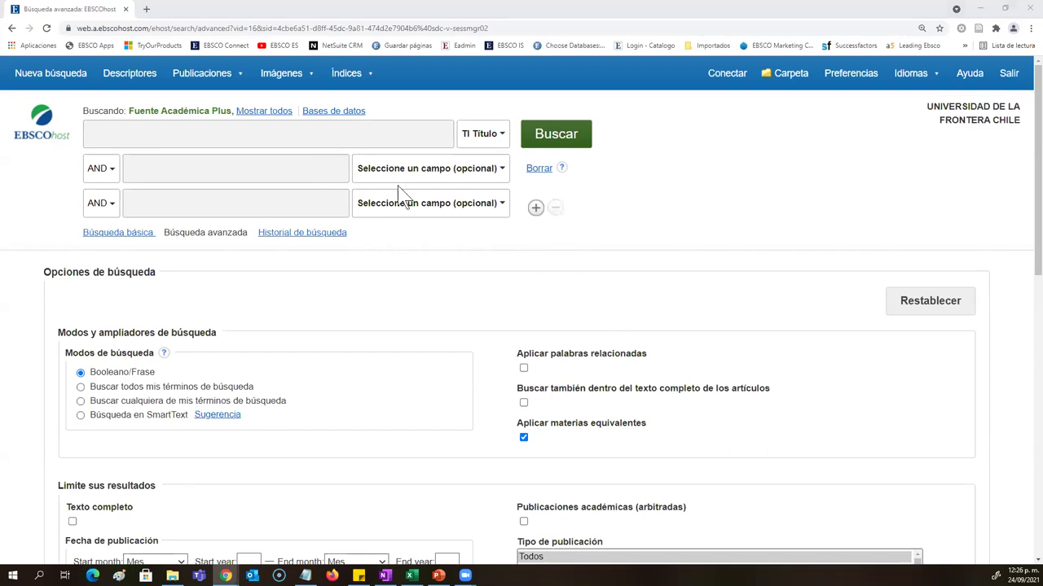
left_click(333, 131)
type("D")
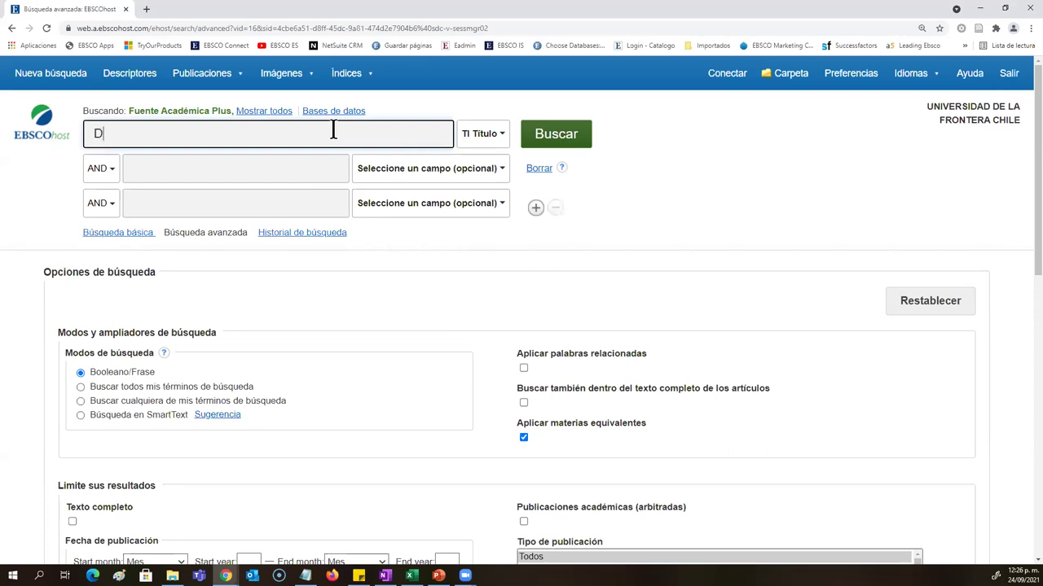
type("iagnosis")
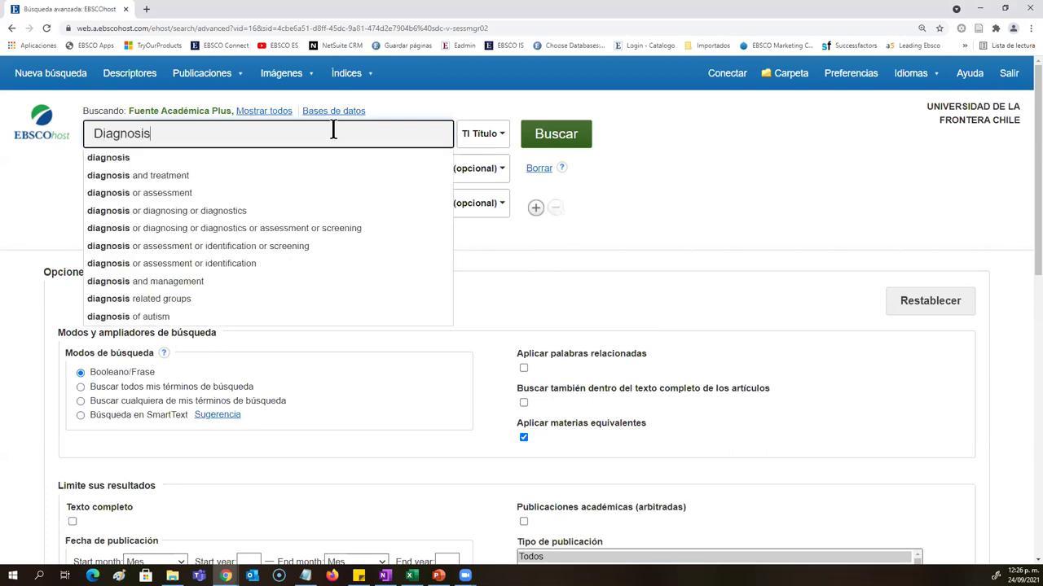
Step: Enter HIV in the second row, searched in SU Términos temáticos and joined by AND
mouse_move(328, 83)
left_click(479, 169)
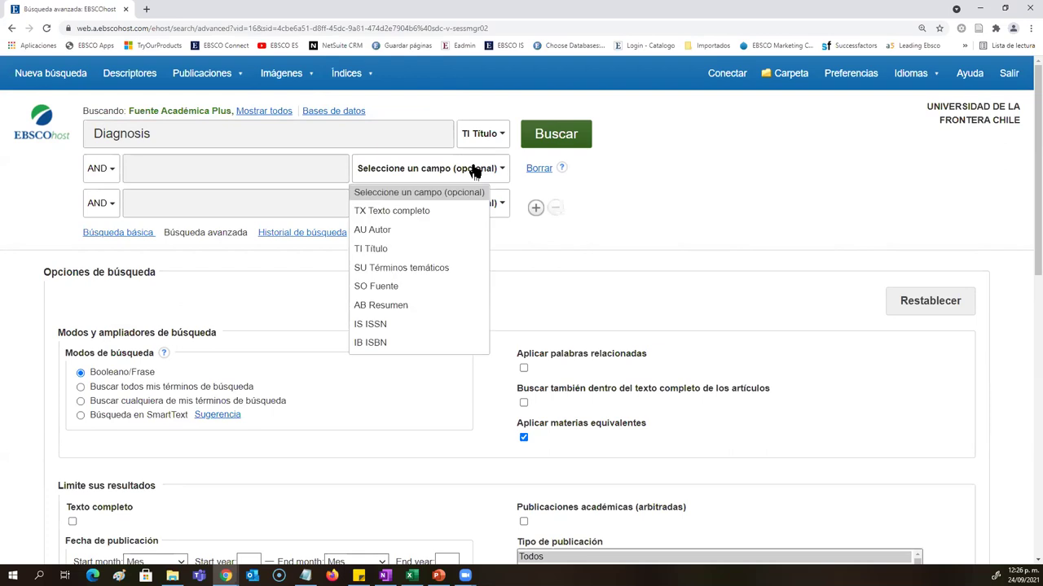
left_click(419, 271)
left_click(326, 174)
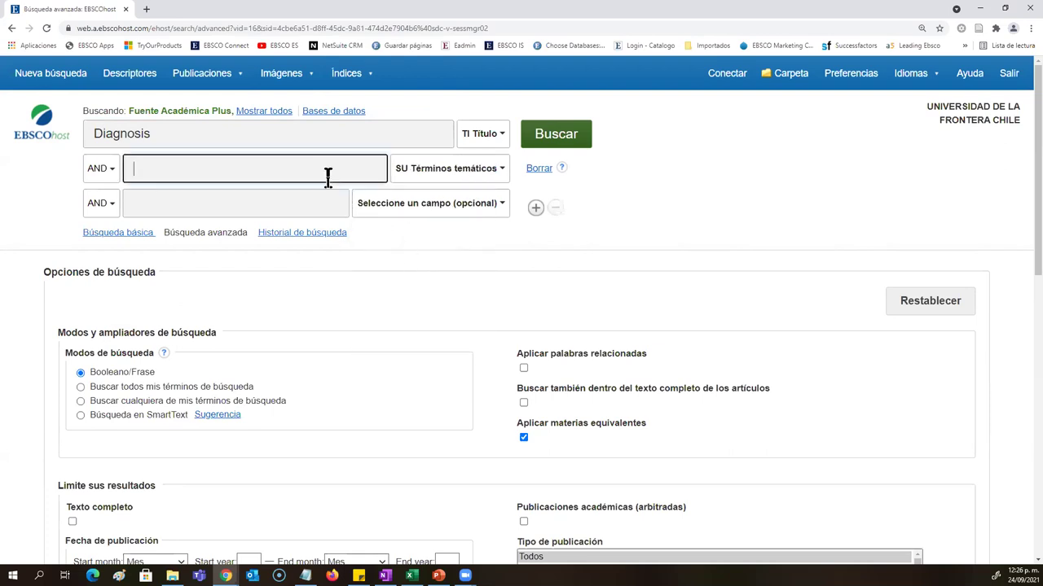
type("HIV")
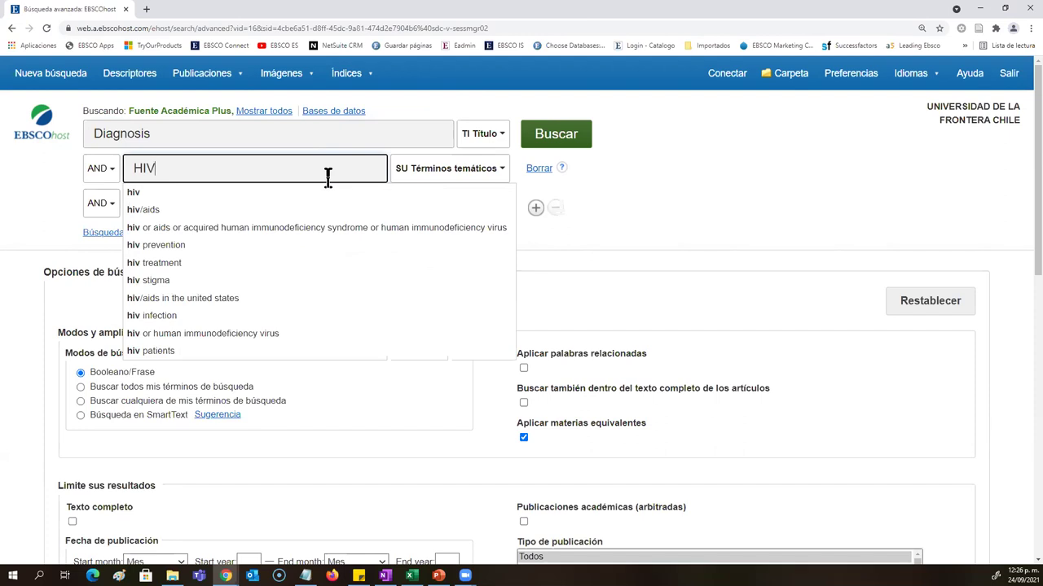
left_click(448, 175)
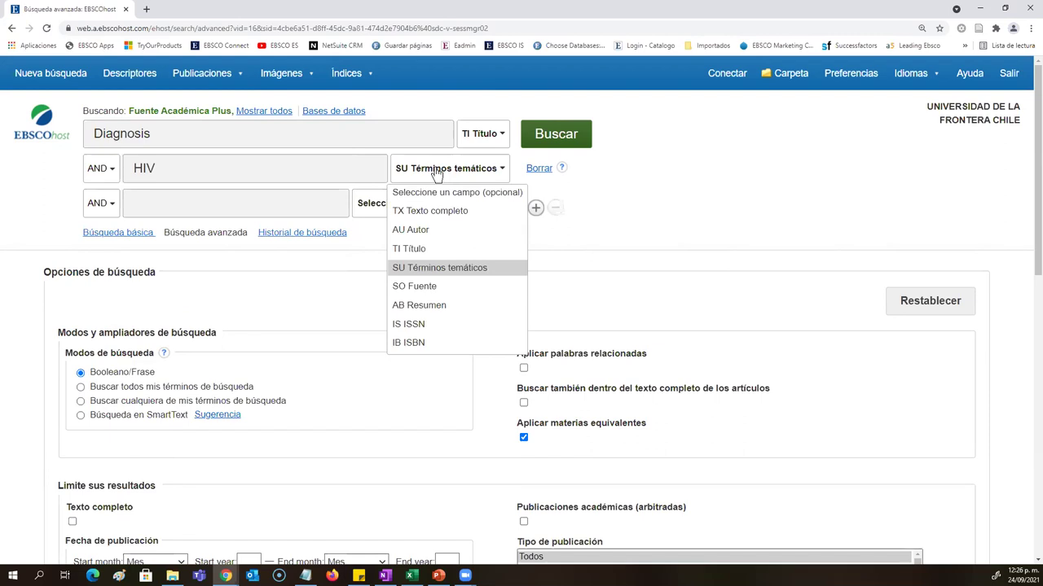
left_click(265, 167)
left_click_drag(200, 135, 55, 154)
left_click_drag(249, 171, 126, 161)
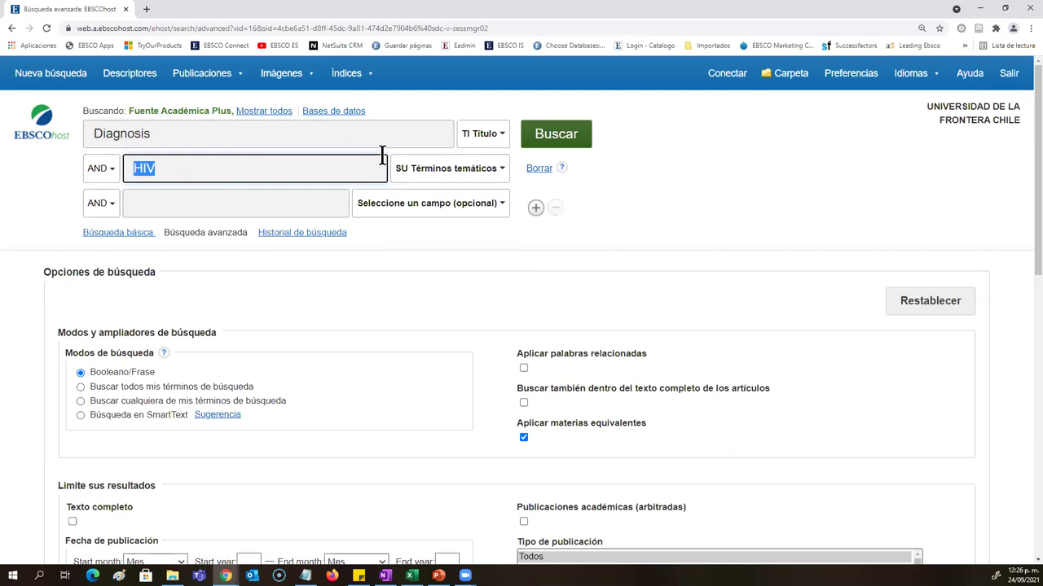
Step: Change the HIV row's operator from AND to OR
left_click(411, 204)
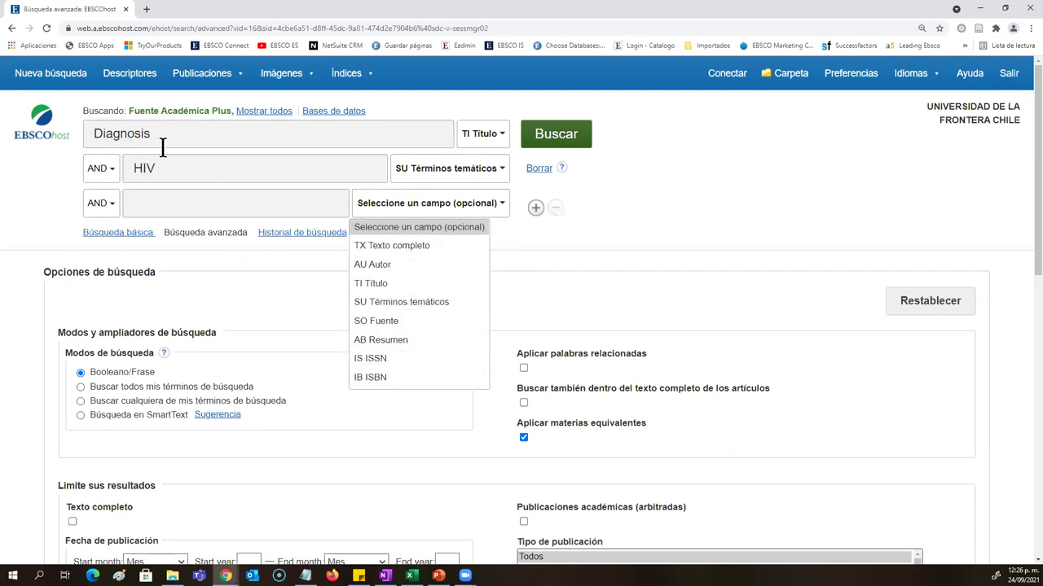
left_click(101, 168)
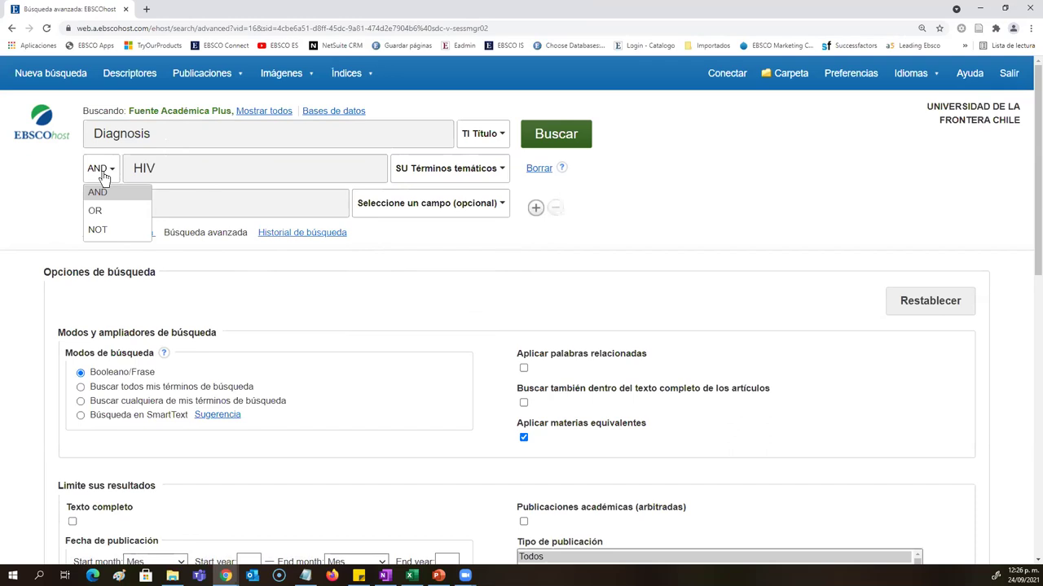
left_click(103, 178)
left_click(153, 160)
left_click(150, 135)
left_click(171, 166)
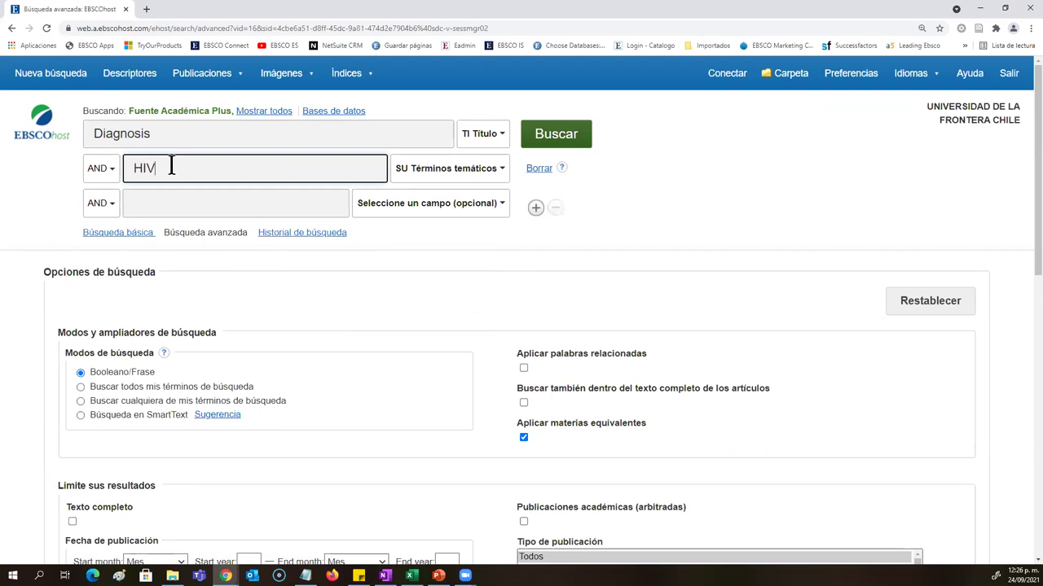
left_click(102, 169)
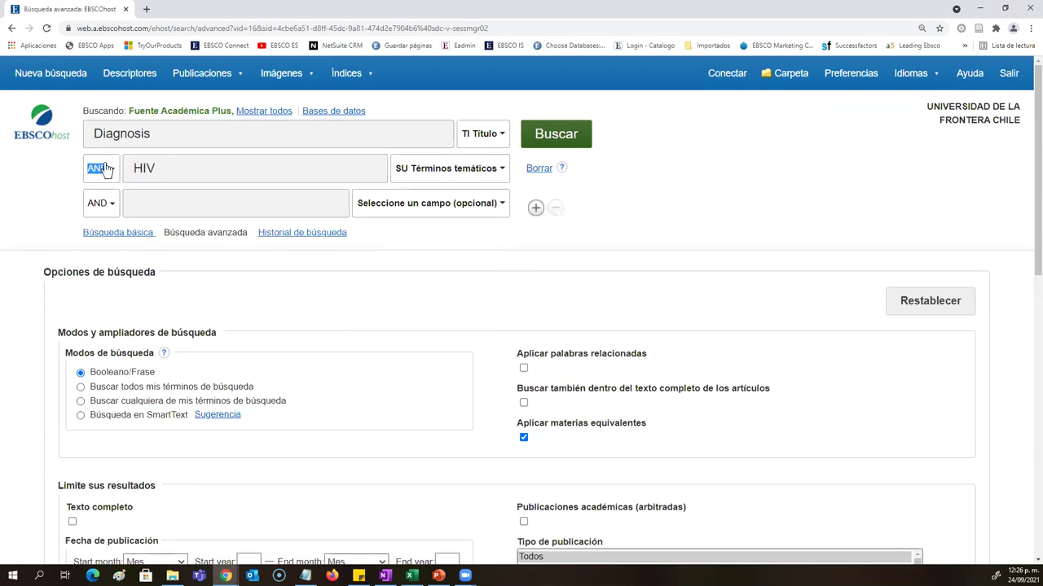
left_click(109, 215)
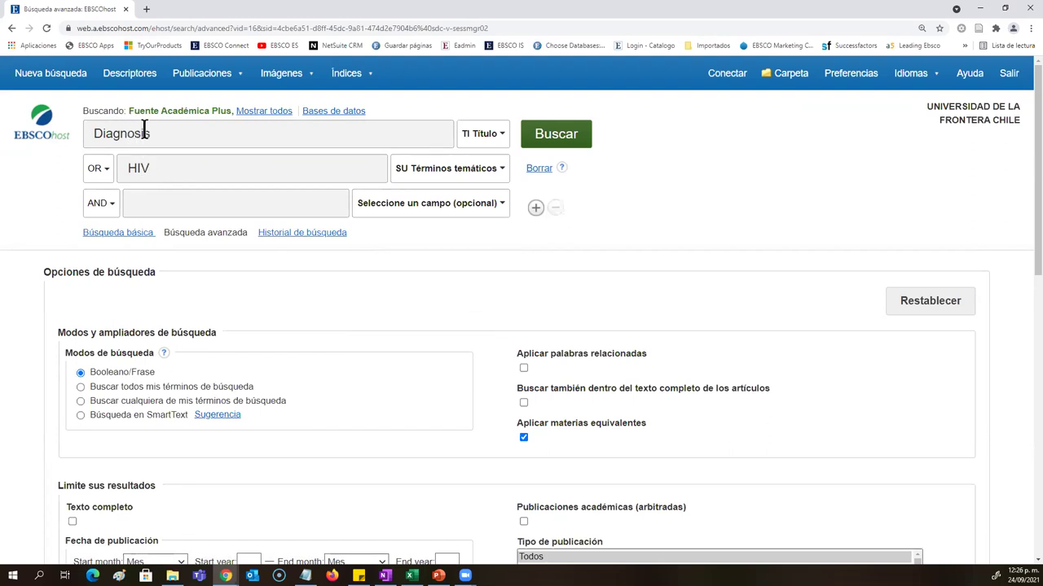
Step: Add SIDA as a third search term joined with OR
left_click(99, 207)
left_click(106, 246)
left_click(154, 210)
type("sida")
key("BackSpace")
key("BackSpace")
key("BackSpace")
key("BackSpace")
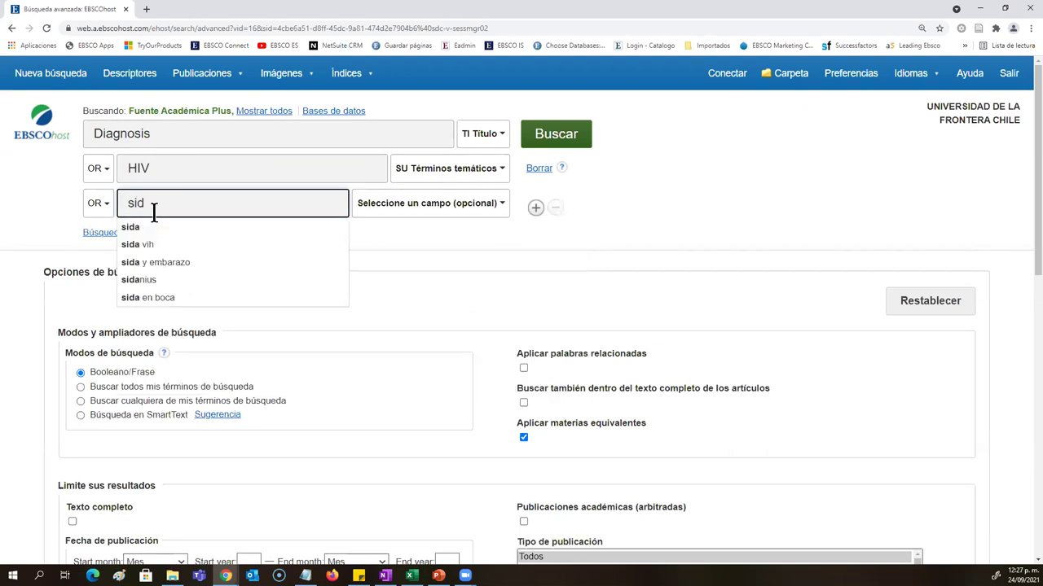
type("s")
key("BackSpace")
type("SIDA")
Step: Set both operators back to AND and delete the SIDA term
left_click(99, 169)
left_click(96, 190)
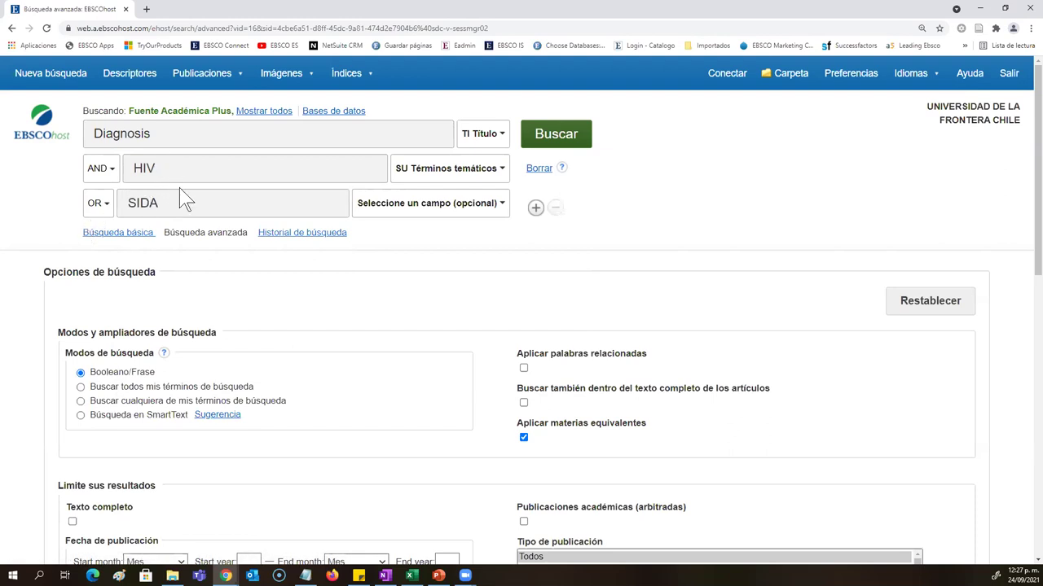
left_click(100, 208)
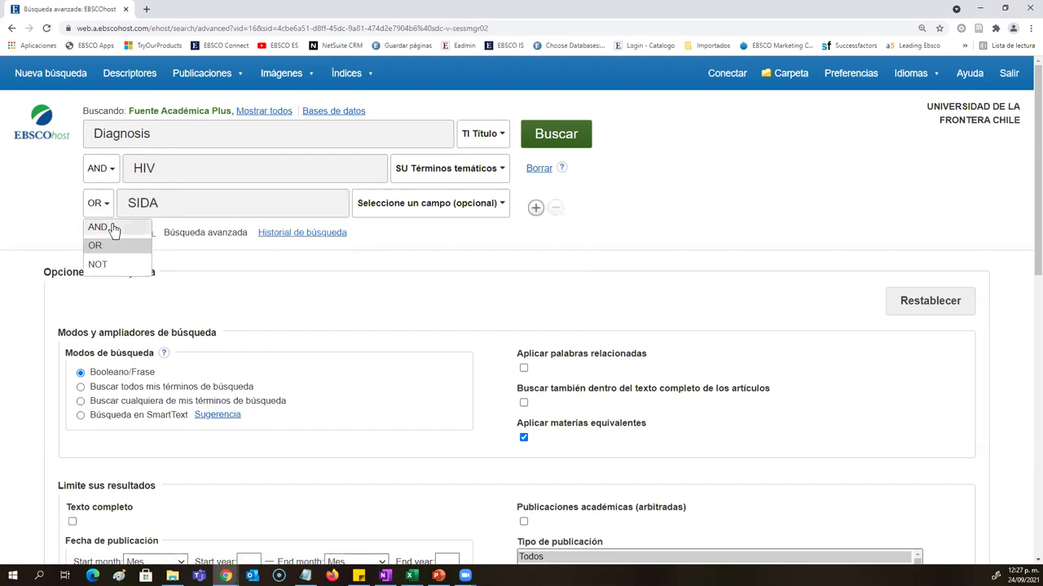
left_click(104, 226)
left_click_drag(201, 203, 89, 203)
key("BackSpace")
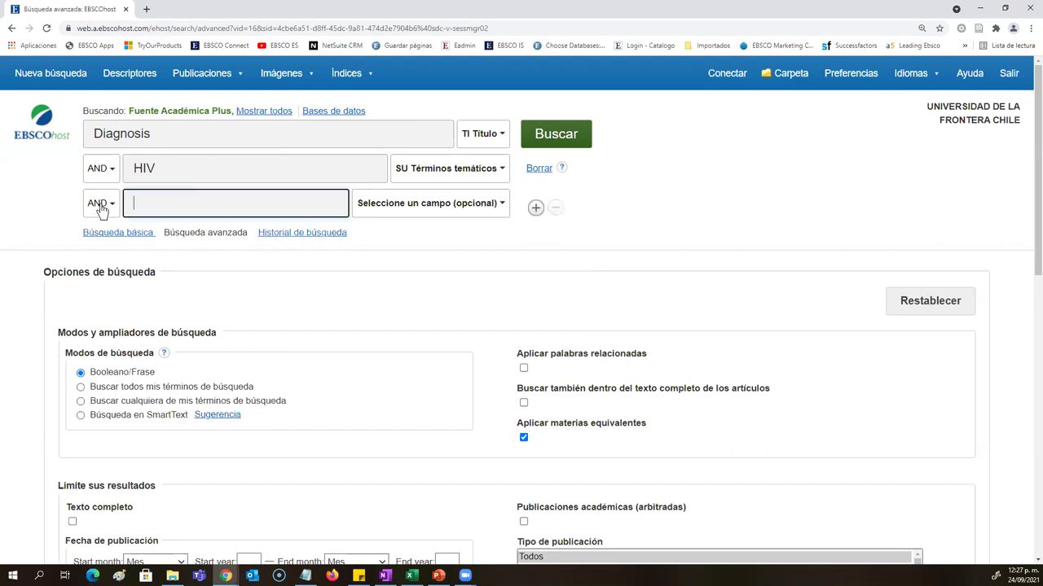
Step: Briefly try NOT on the HIV row, restore AND, and run the Diagnosis AND HIV search
left_click(103, 178)
left_click(110, 228)
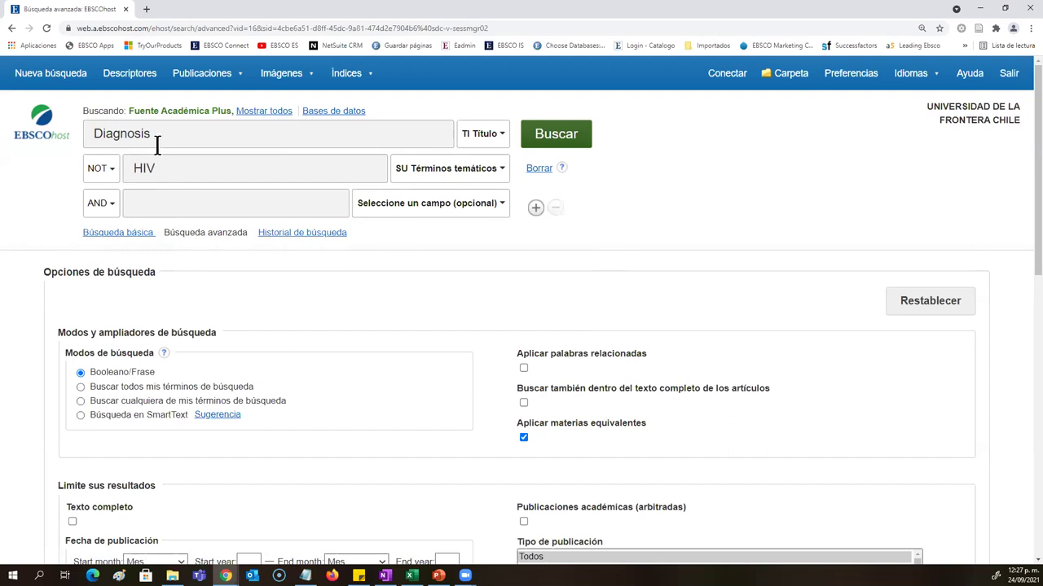
left_click_drag(155, 135, 76, 133)
left_click_drag(168, 171, 141, 174)
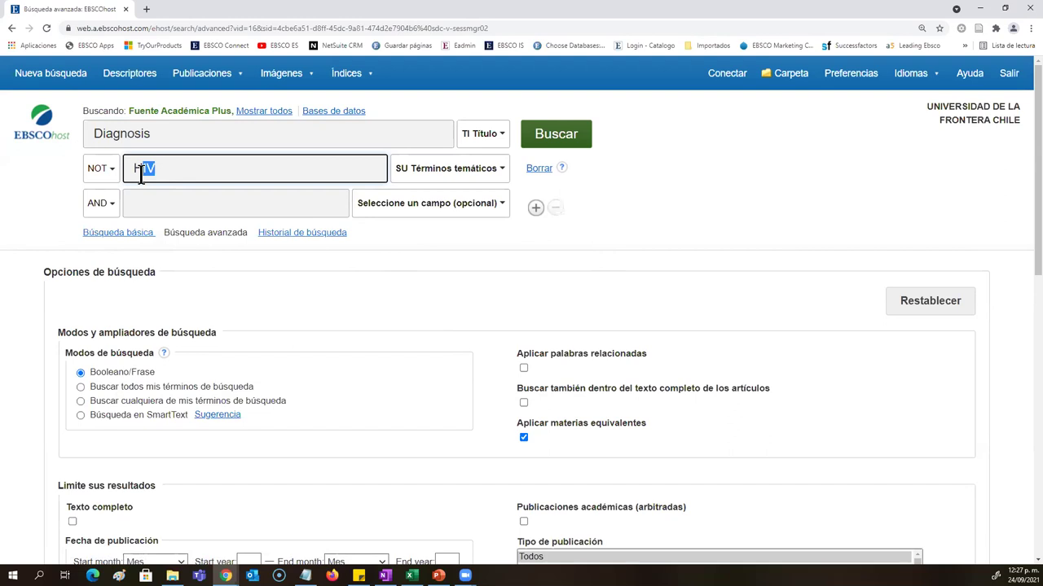
left_click(112, 169)
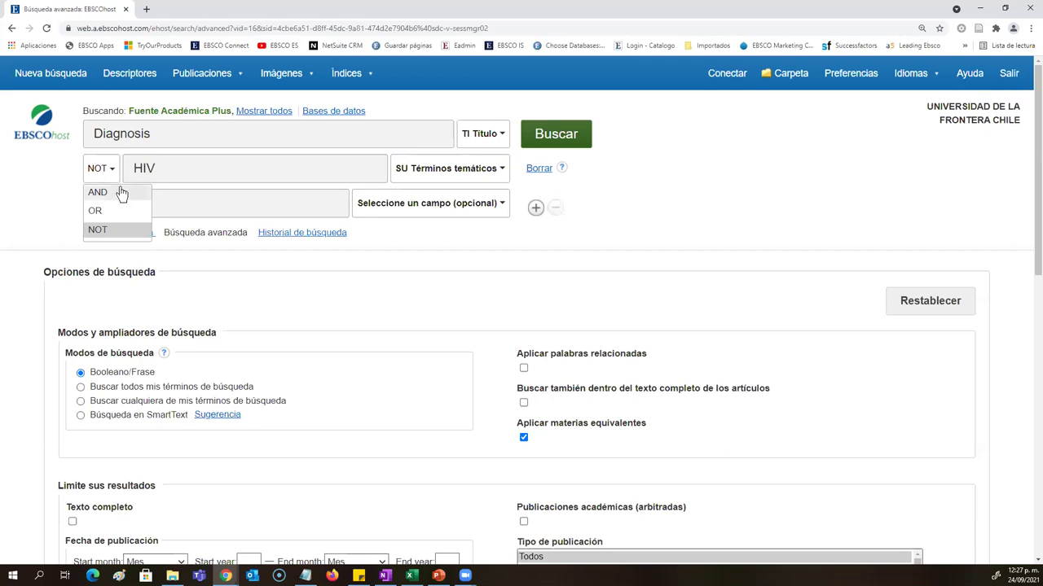
left_click(119, 192)
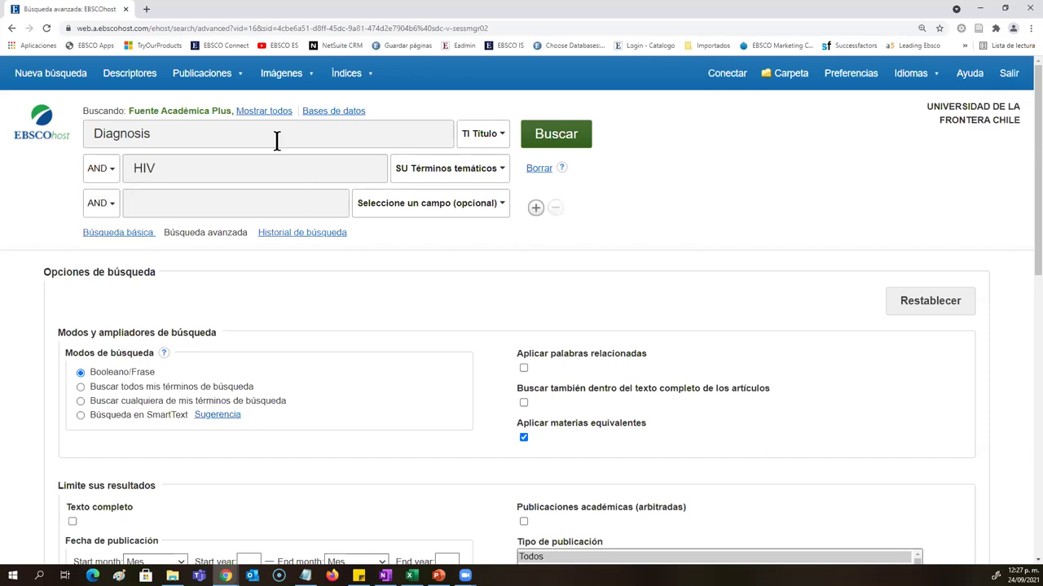
left_click(551, 145)
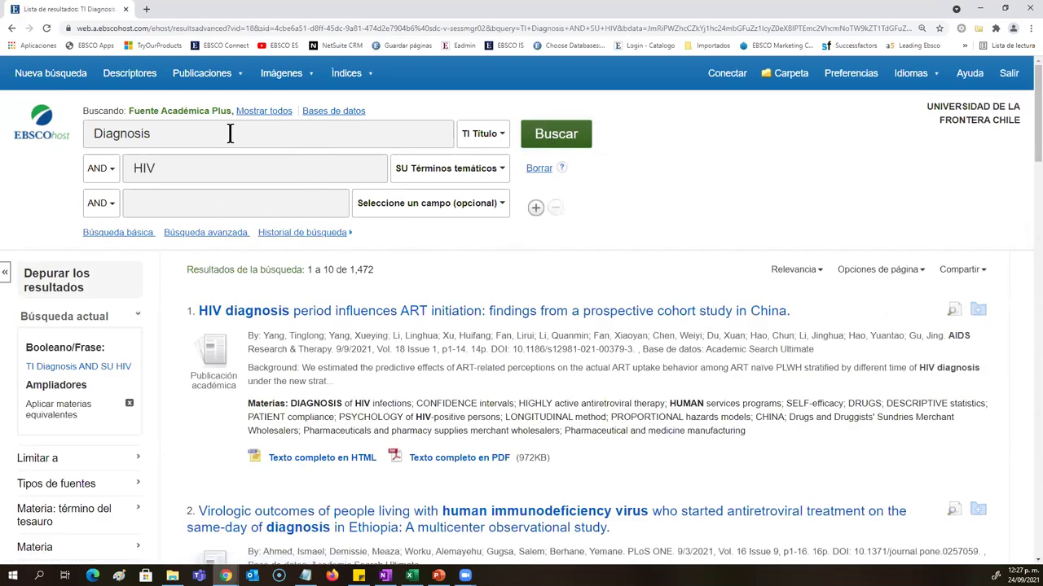
Step: Scroll through the 1,472 article results and 13 video results, then return to the top
left_click_drag(374, 271, 352, 272)
scroll(351, 273, "down", 3)
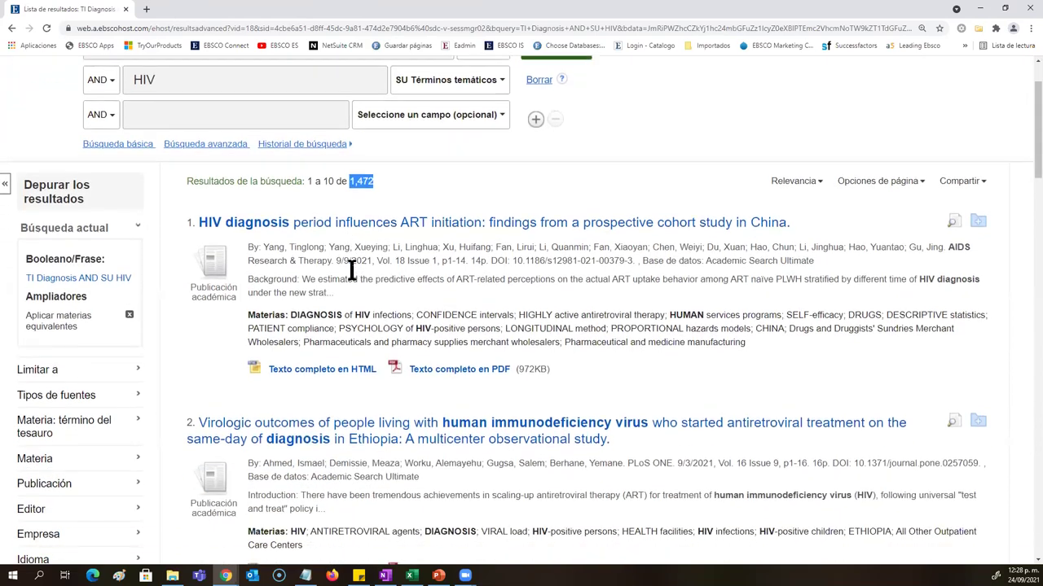
scroll(352, 273, "down", 5)
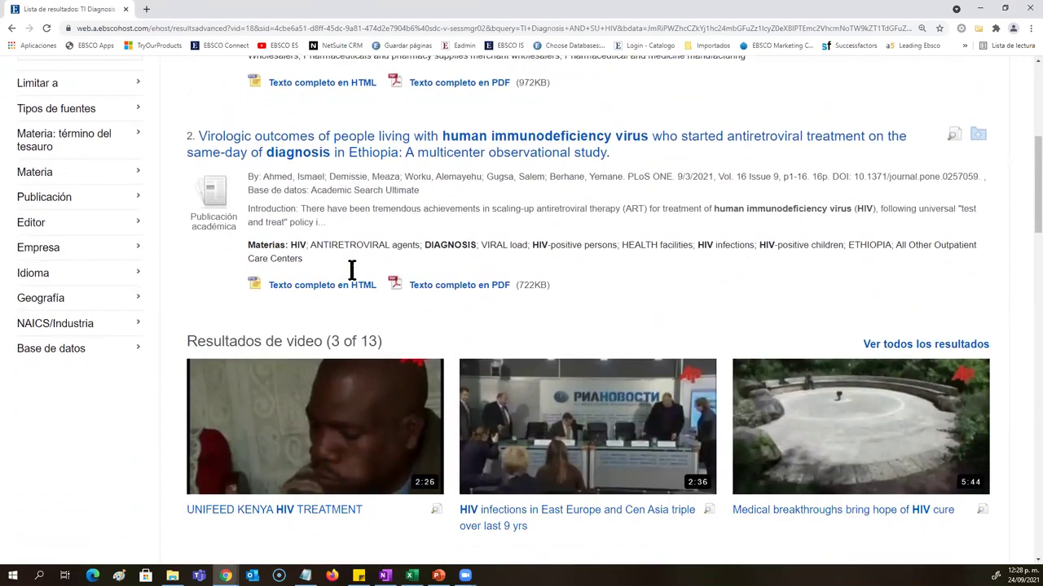
scroll(384, 323, "down", 1)
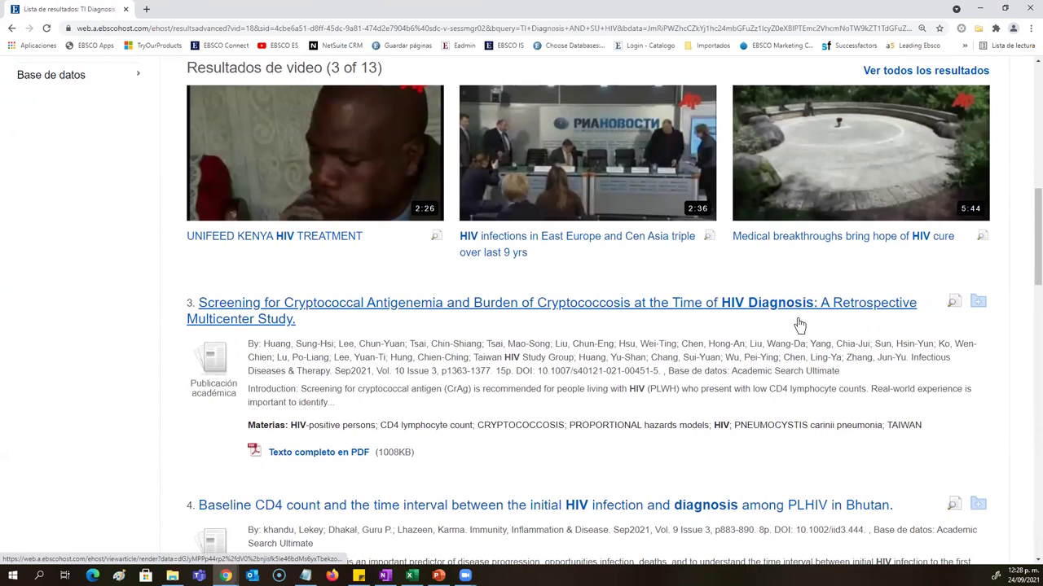
scroll(787, 338, "down", 2)
scroll(768, 296, "down", 1)
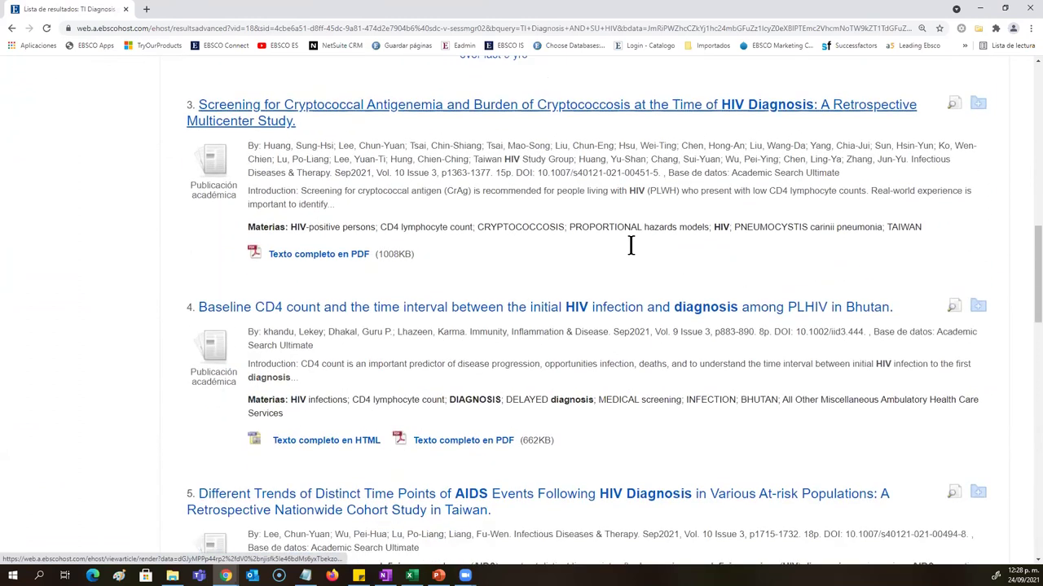
scroll(668, 249, "down", 4)
scroll(651, 245, "down", 3)
scroll(630, 302, "down", 1)
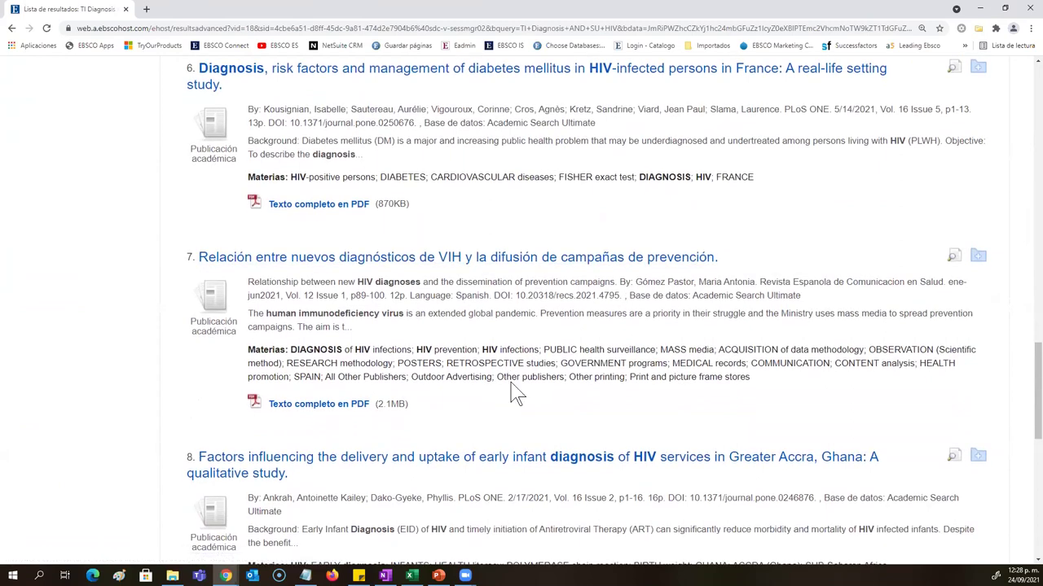
scroll(515, 391, "up", 10)
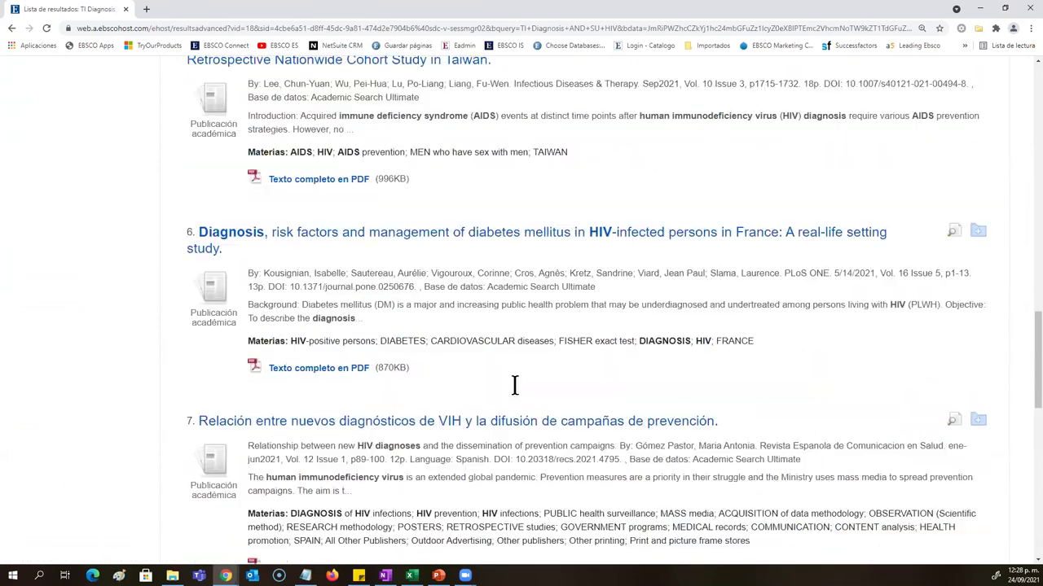
scroll(515, 384, "up", 5)
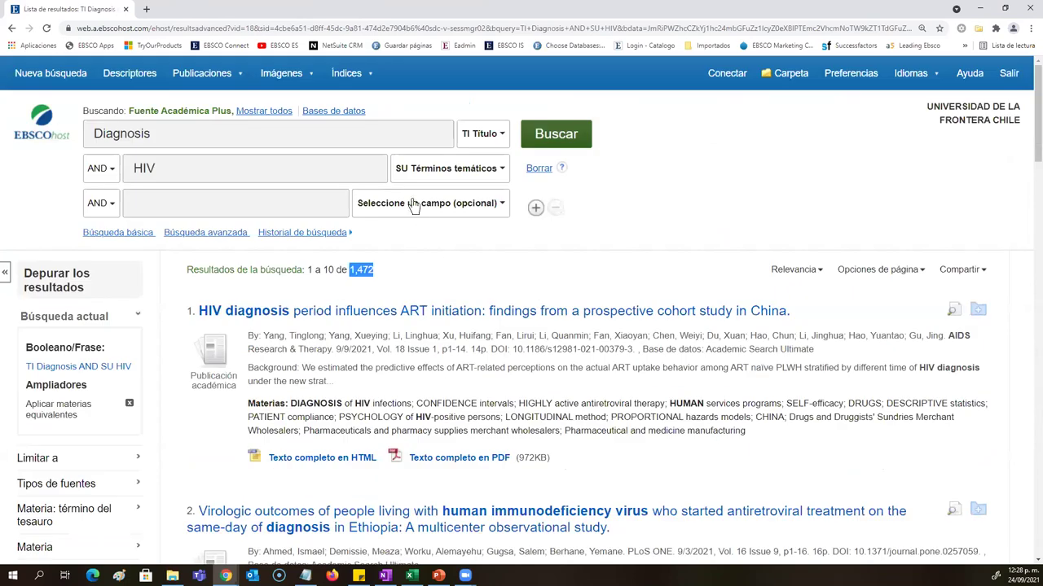
left_click(414, 205)
Step: Set the third row's field to AU Autor and type the author's name
left_click(411, 266)
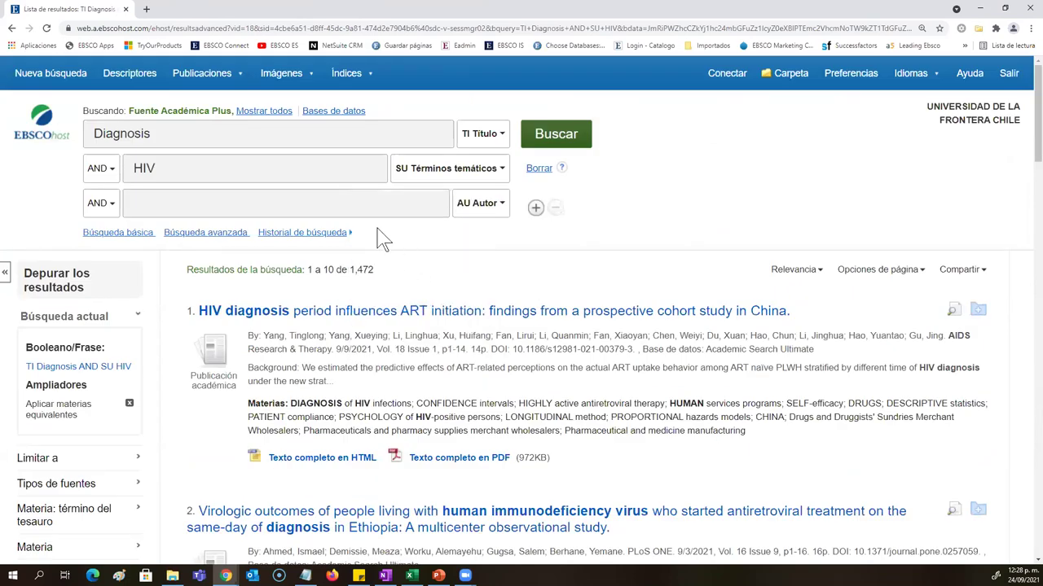
left_click(332, 210)
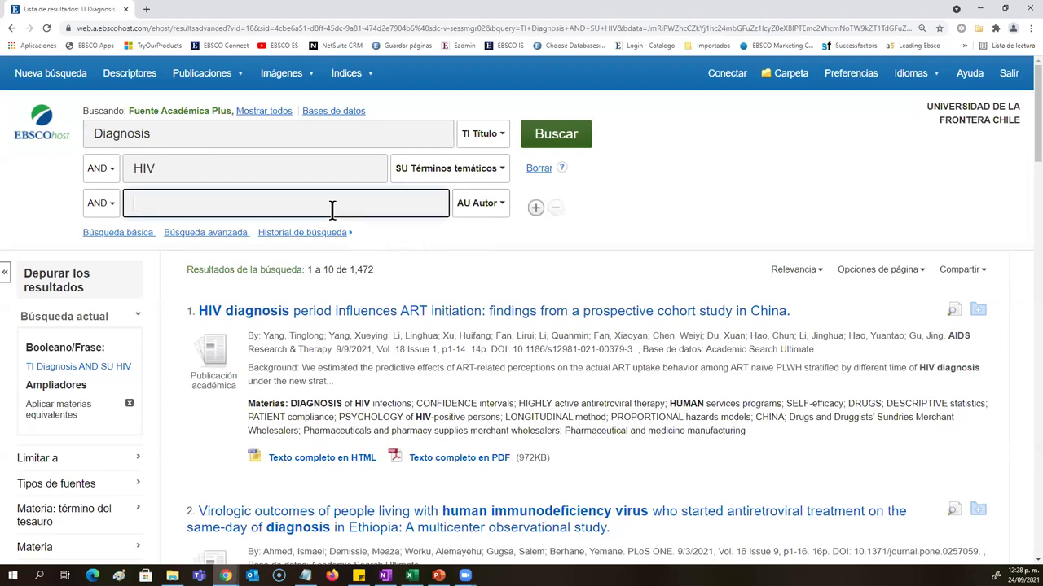
type("jUNG")
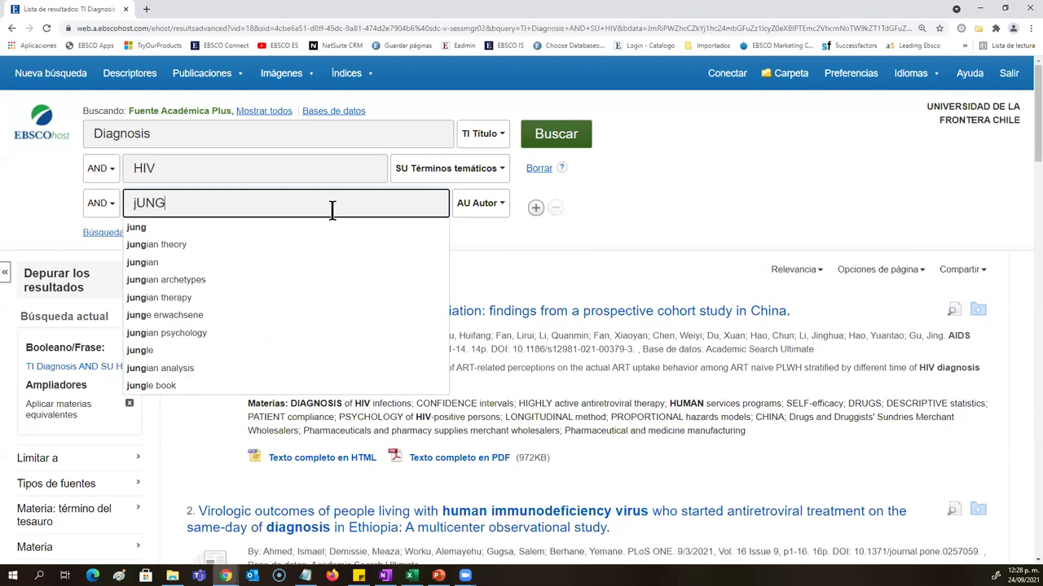
key("BackSpace")
key("BackSpace")
key("BackSpace")
key("BackSpace")
type("Jing")
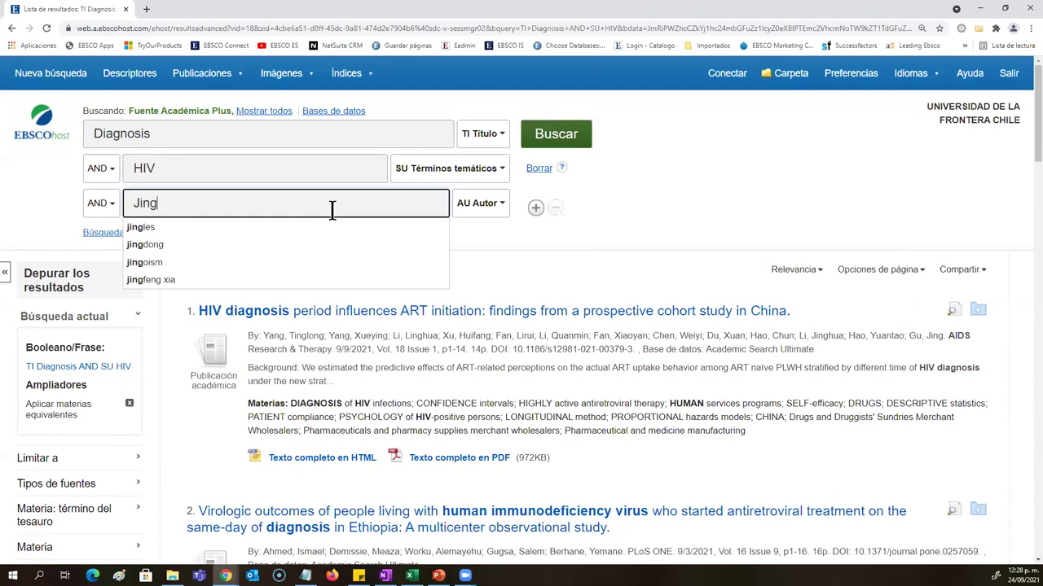
left_click(281, 142)
left_click(306, 174)
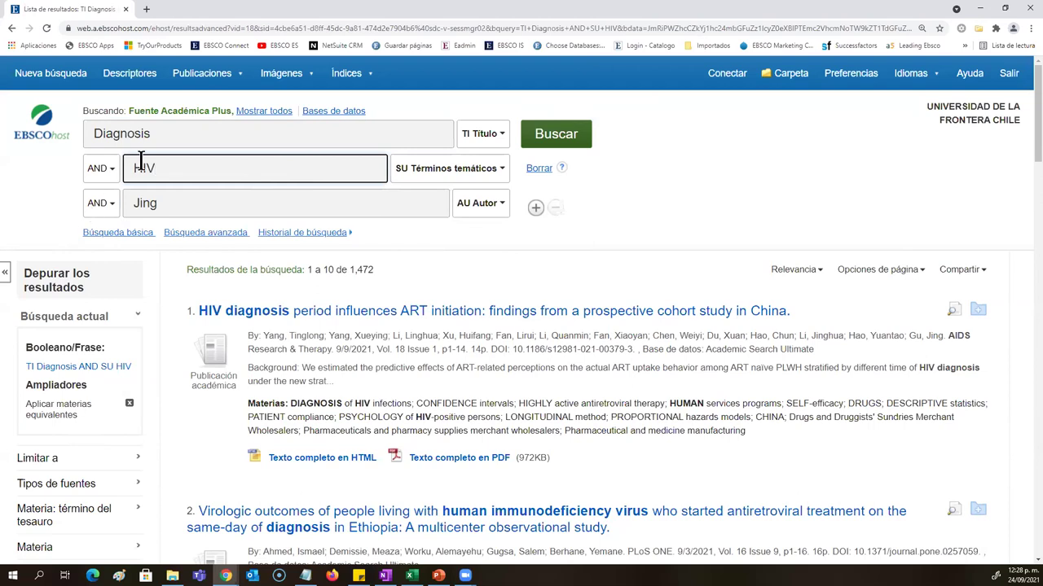
Step: Rerun the search with the author term, cutting results to 6, and click through the three terms
left_click(538, 137)
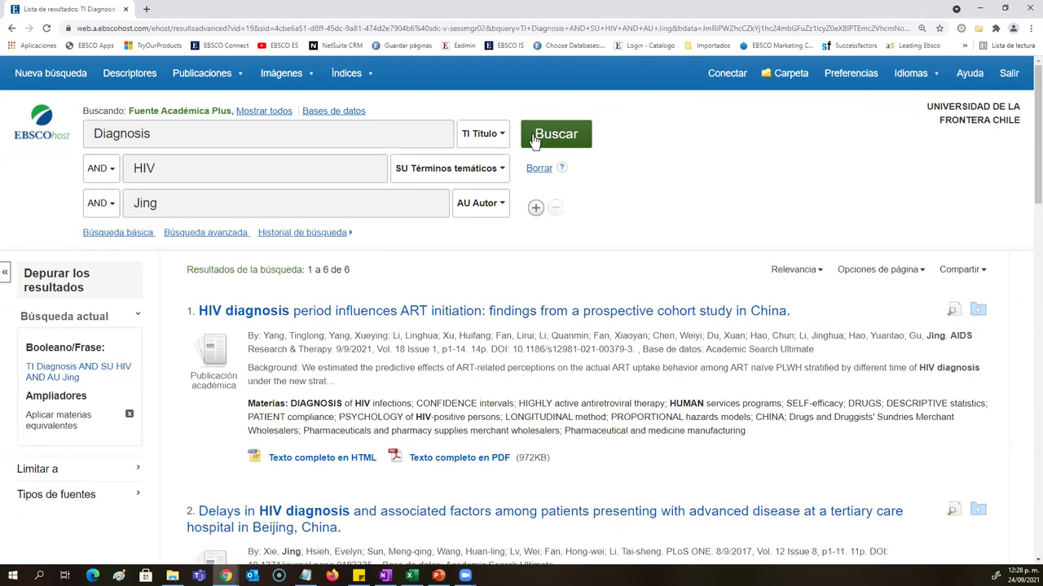
left_click_drag(352, 271, 307, 271)
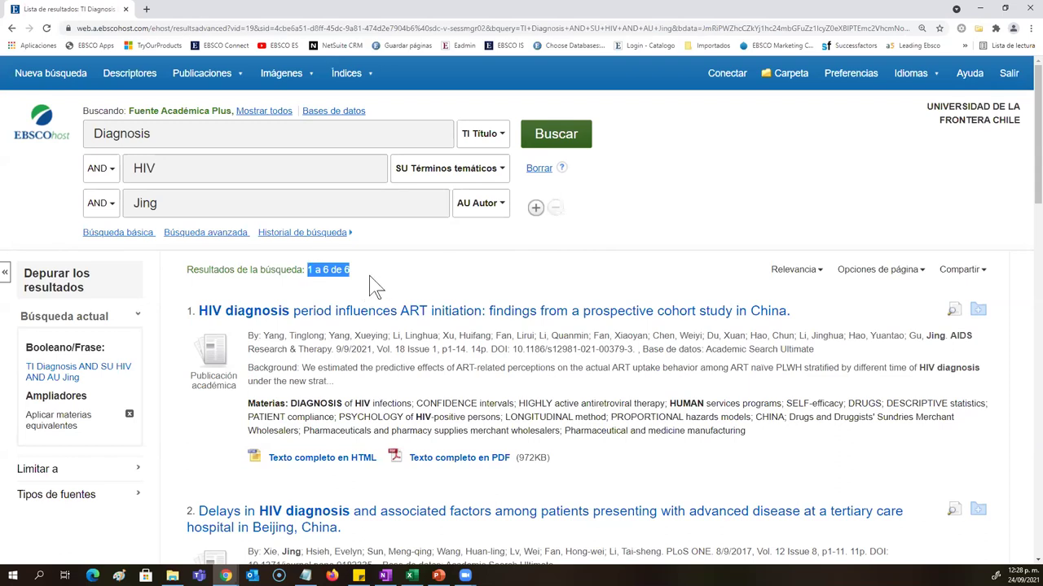
left_click(344, 140)
left_click(350, 168)
left_click(357, 201)
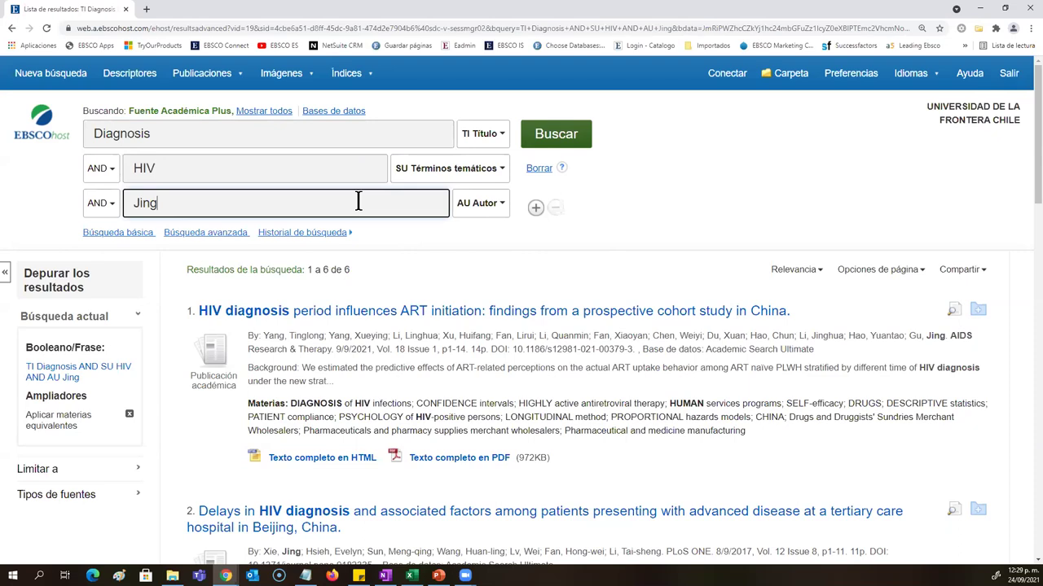
left_click(315, 139)
left_click(344, 168)
left_click(362, 197)
left_click(309, 134)
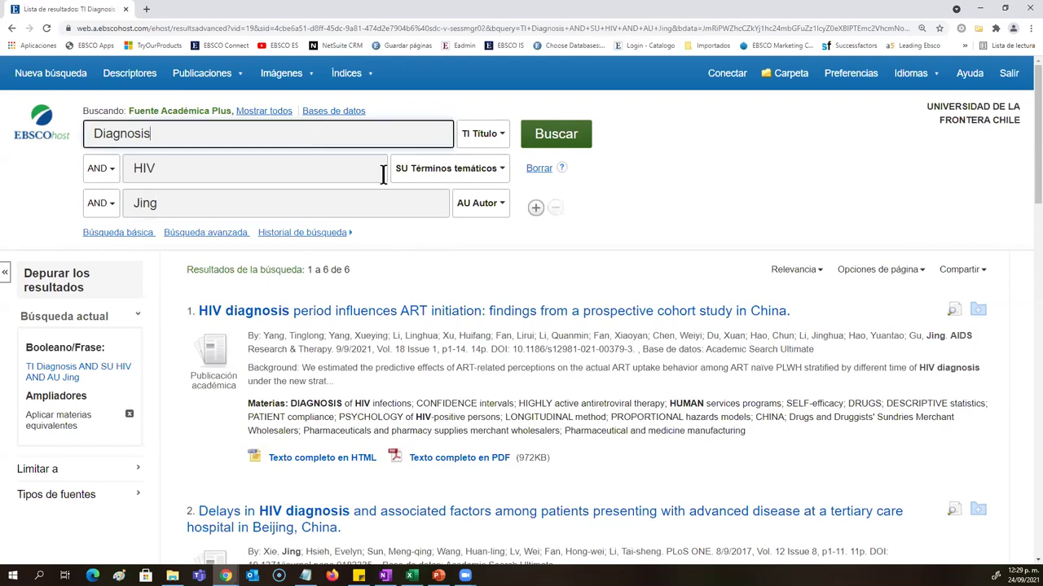
Step: Add fourth and fifth search rows and check the new row's field choices without picking one
left_click(535, 207)
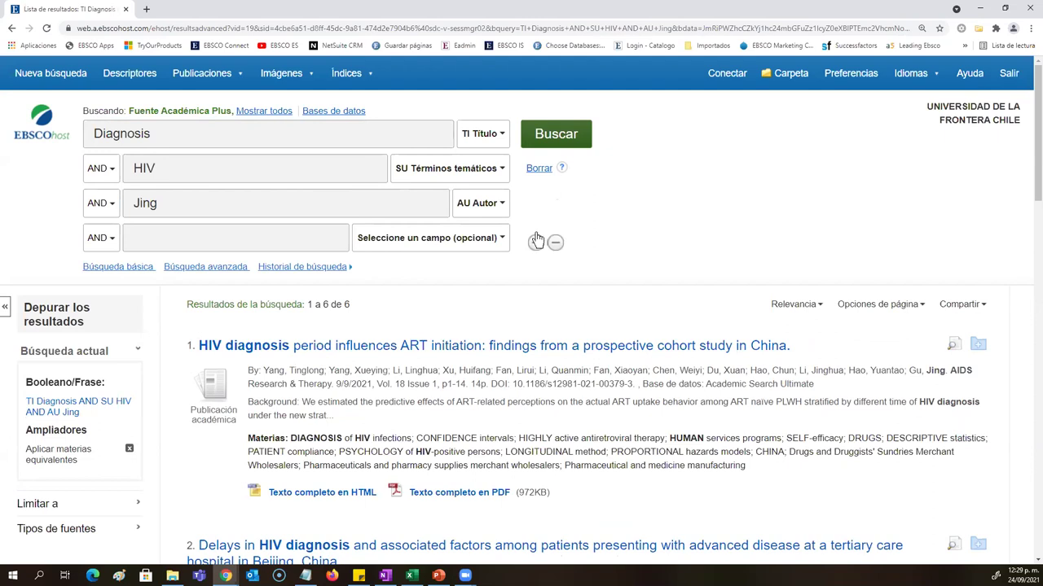
left_click(536, 242)
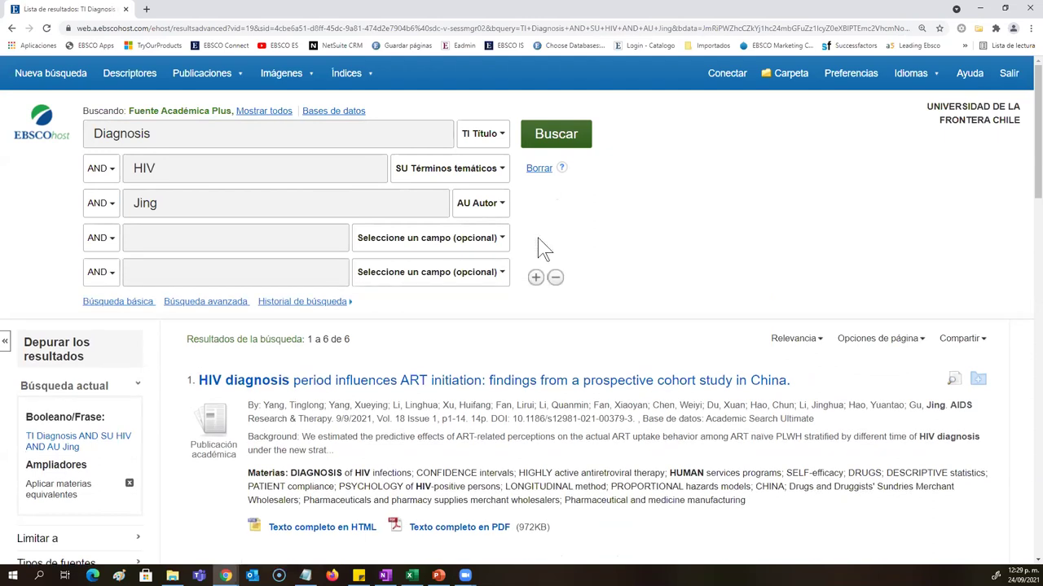
left_click_drag(353, 336, 319, 341)
left_click(445, 242)
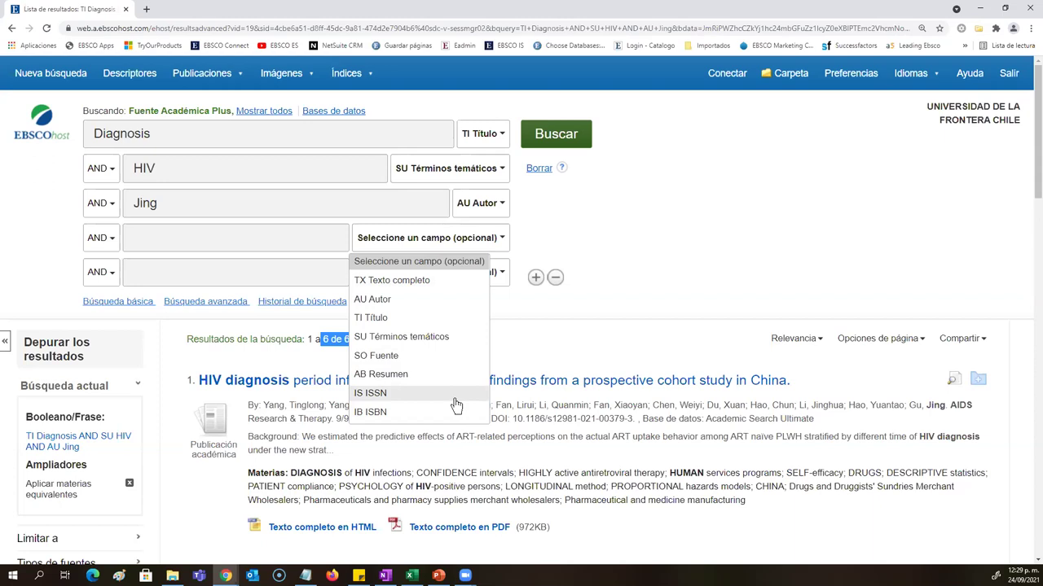
left_click(108, 337)
Step: Review the 6 results of the Diagnosis, HIV and Jing search and bring up the sort options
scroll(106, 359, "down", 2)
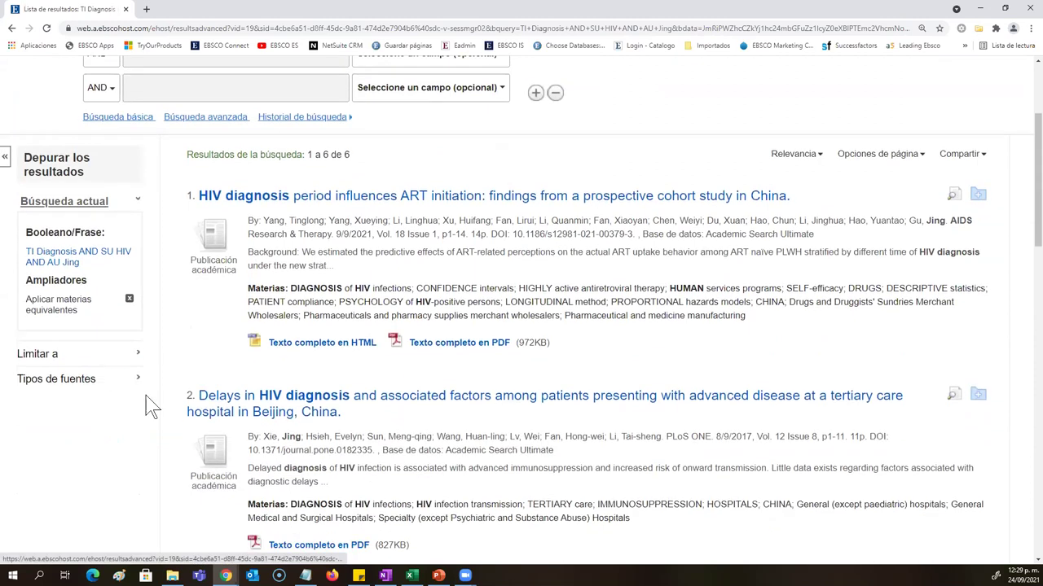
scroll(122, 391, "down", 1)
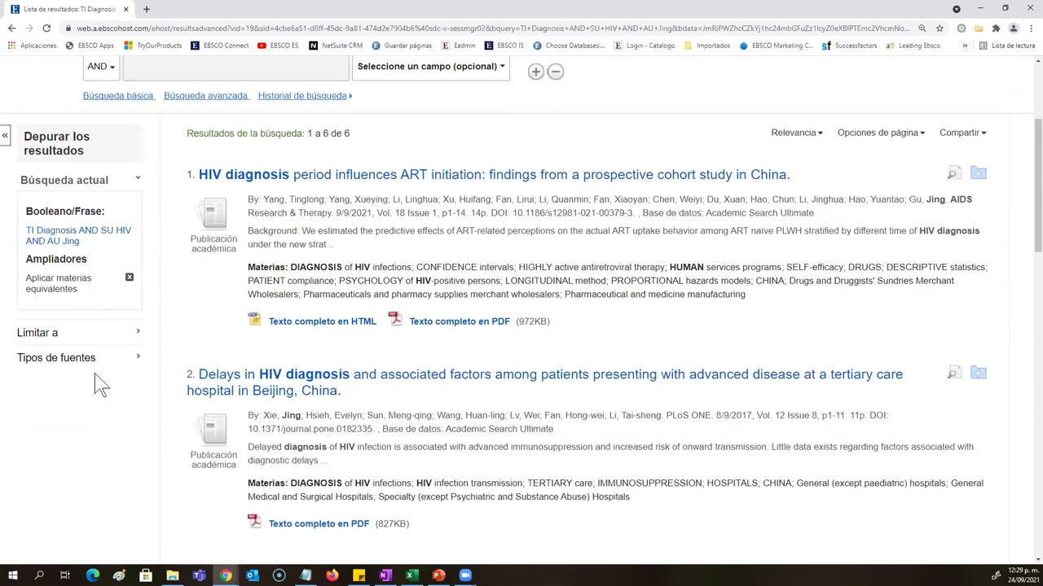
left_click_drag(351, 133, 307, 137)
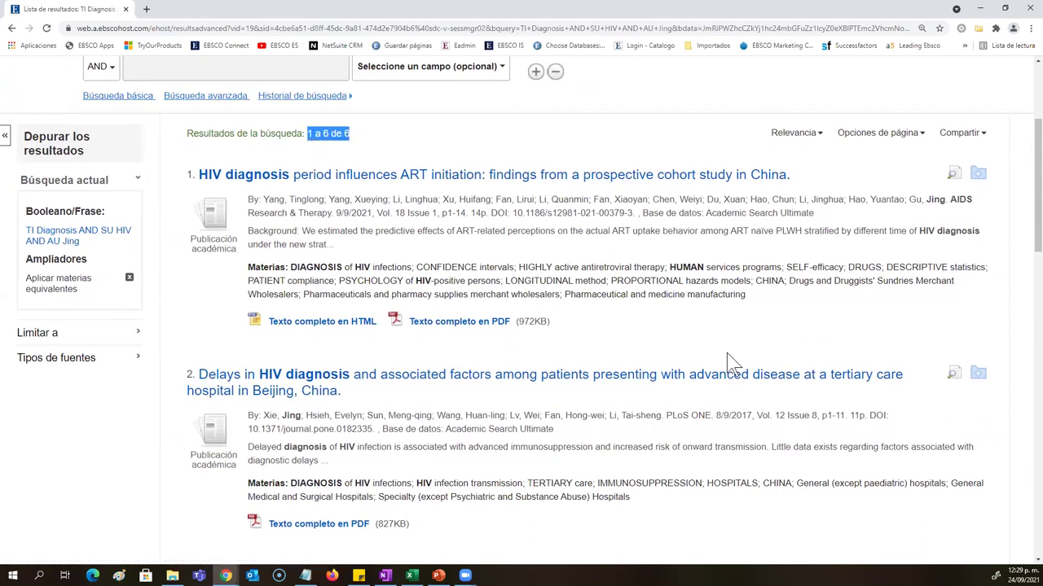
scroll(726, 352, "up", 2)
left_click(399, 292)
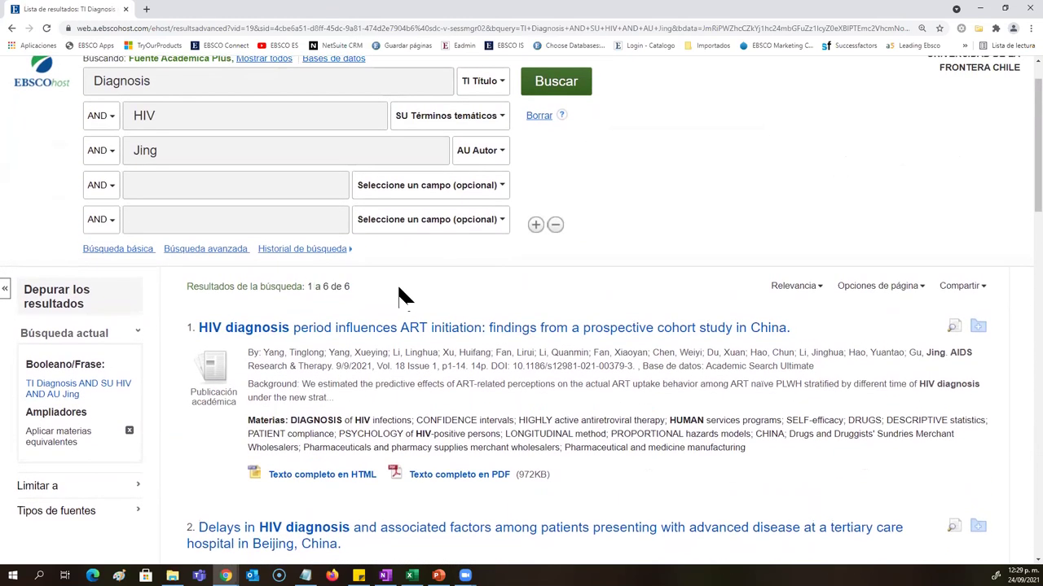
left_click(790, 289)
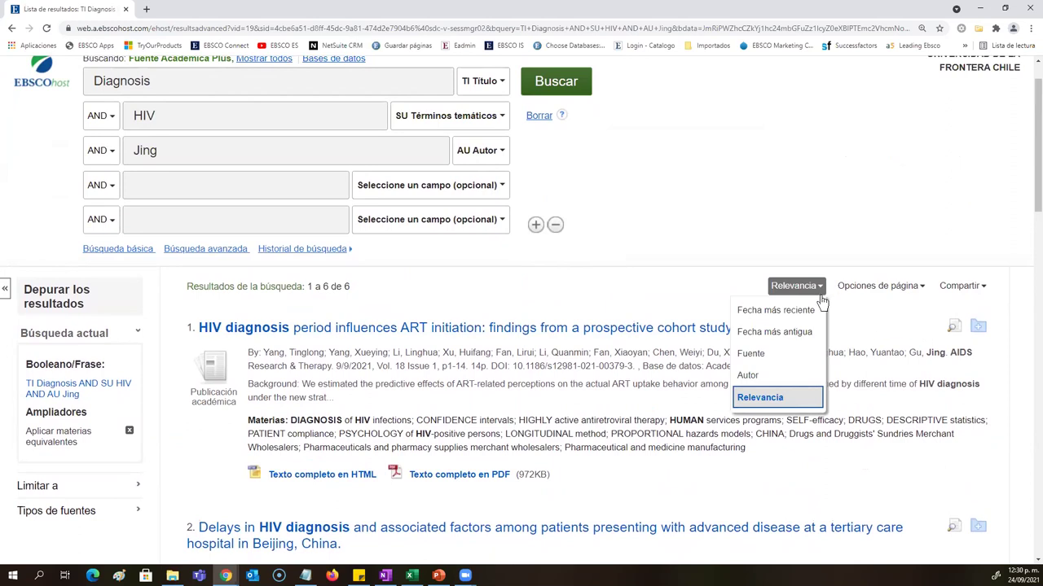
left_click(793, 291)
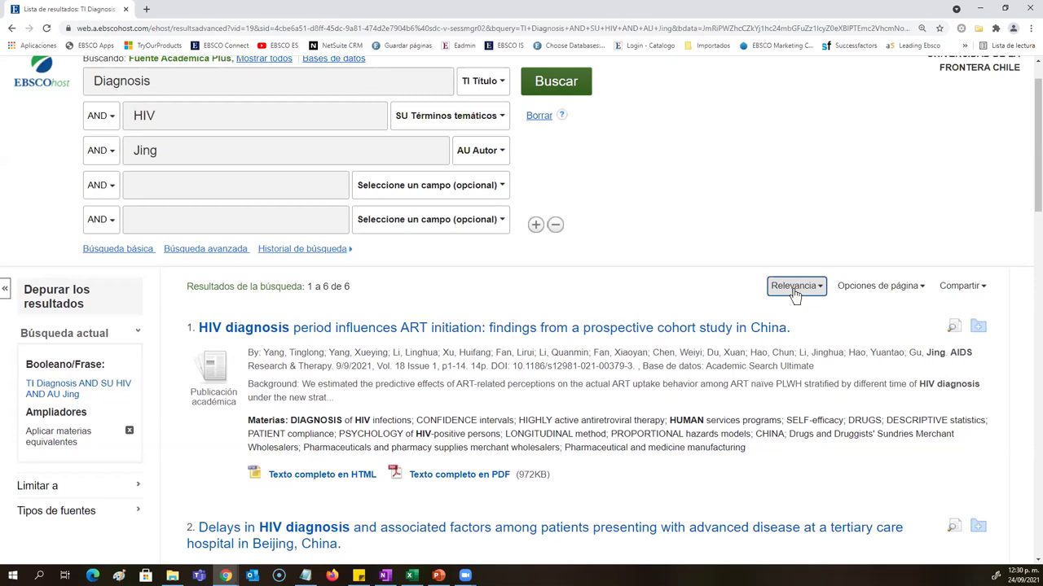
left_click(794, 292)
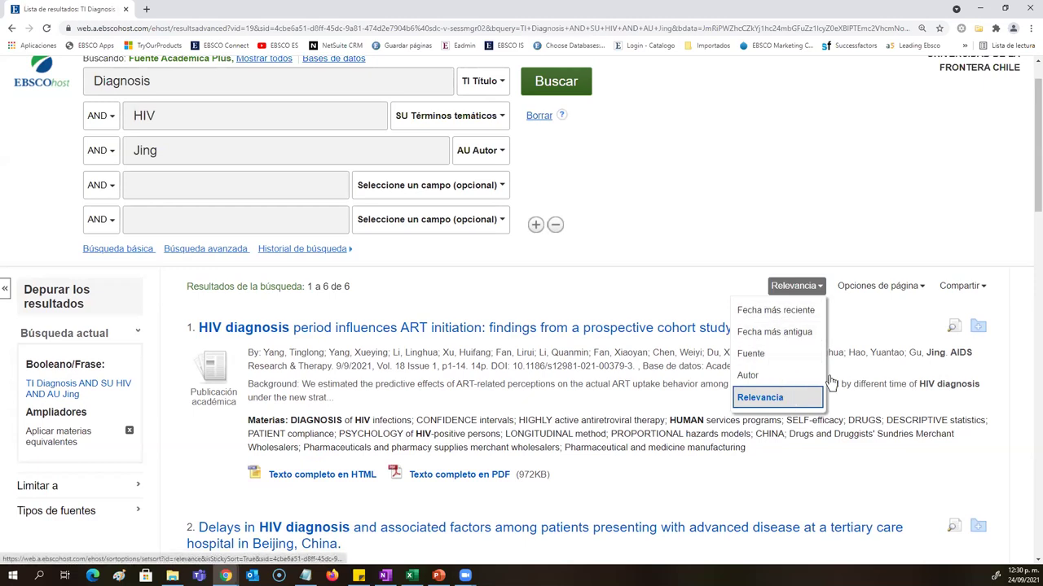
left_click(880, 287)
scroll(882, 290, "down", 3)
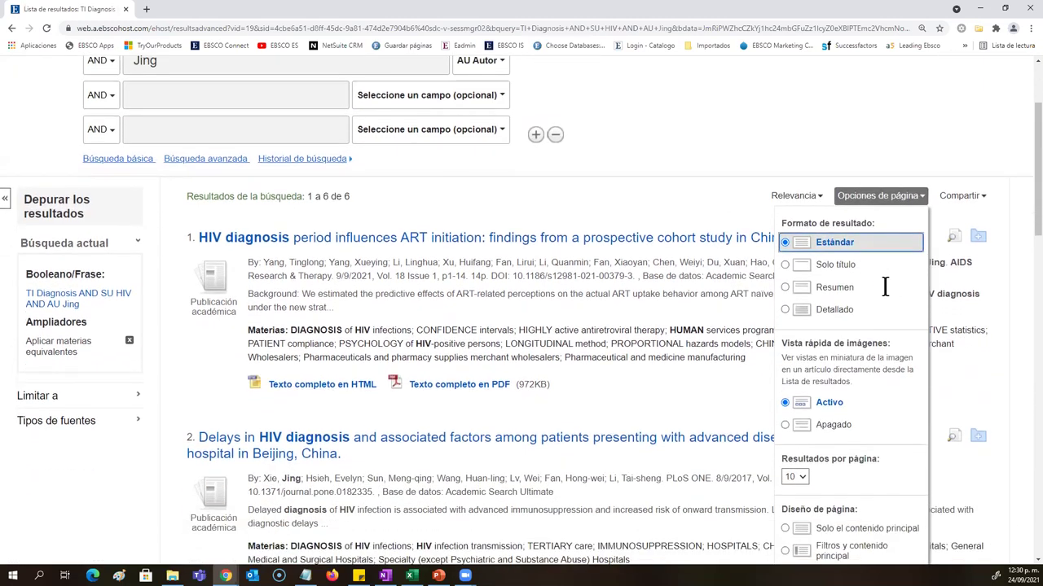
scroll(886, 290, "down", 1)
scroll(864, 342, "up", 2)
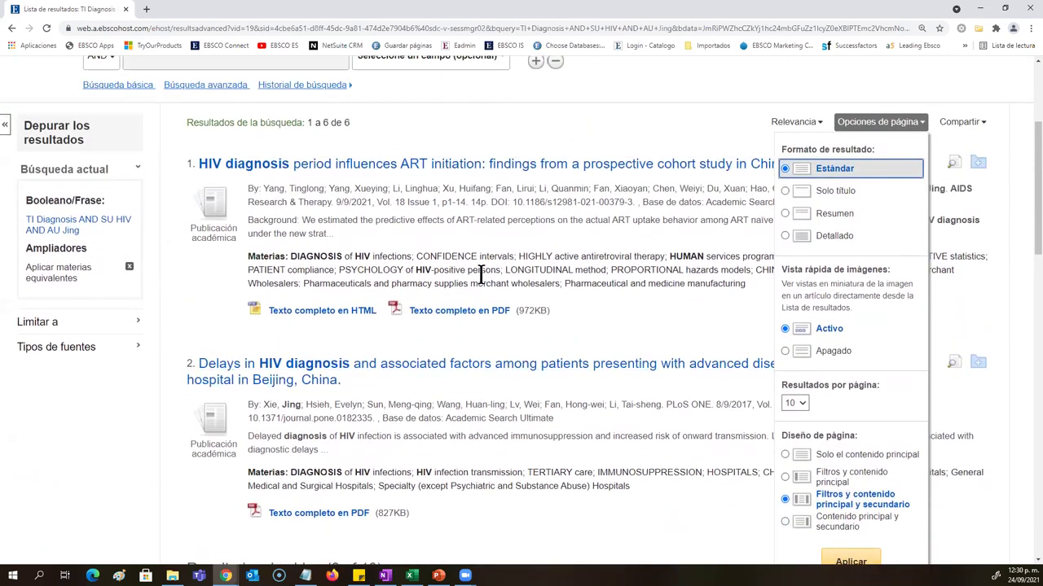
left_click(945, 131)
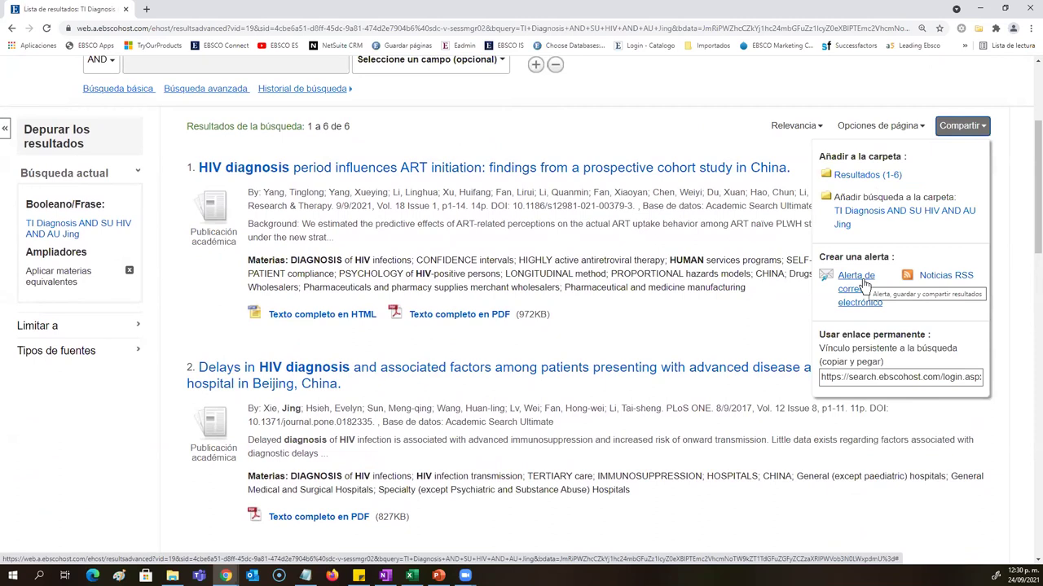
scroll(807, 257, "up", 3)
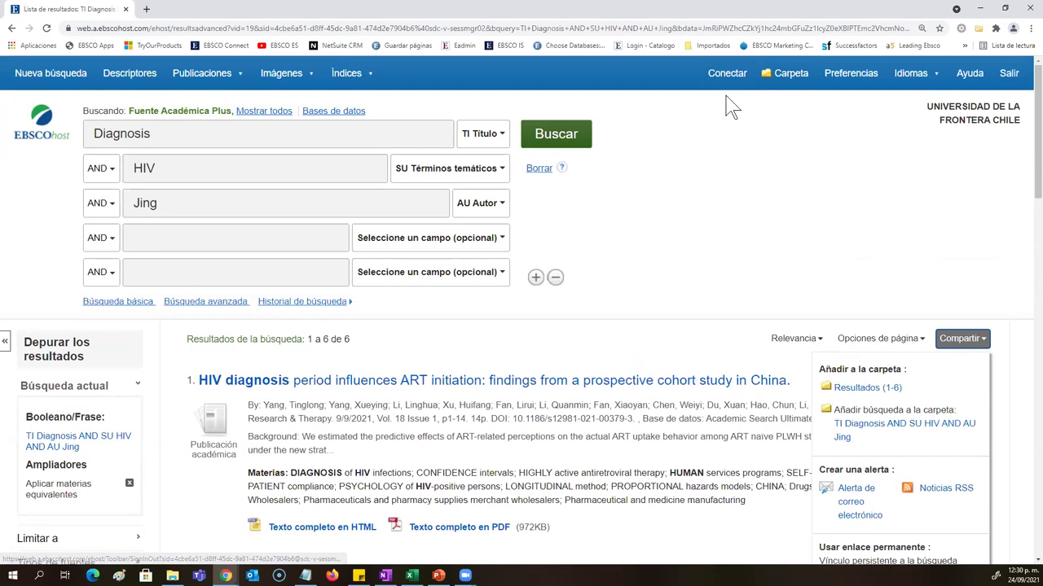
left_click(770, 152)
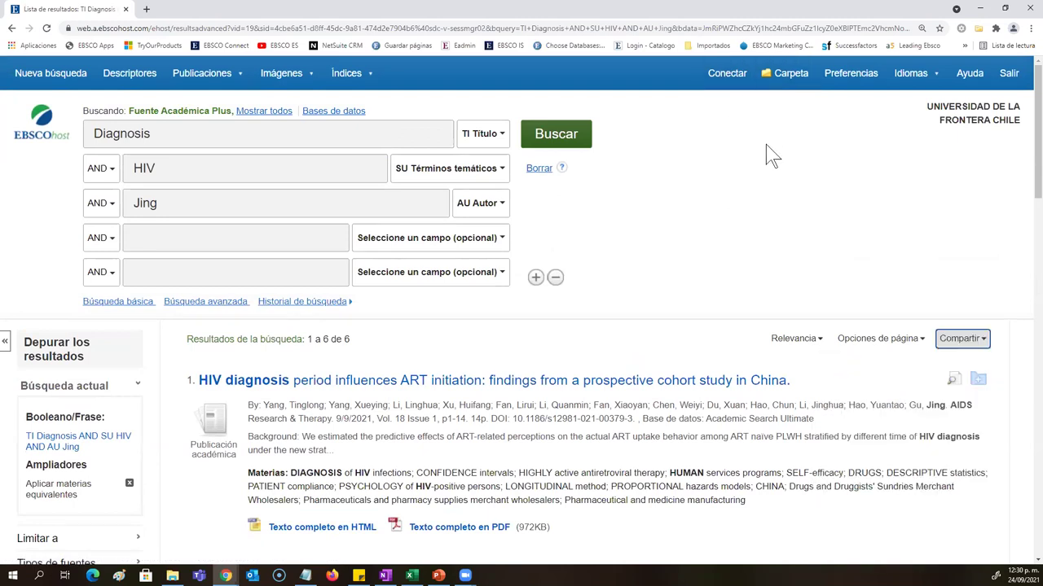
scroll(750, 172, "down", 2)
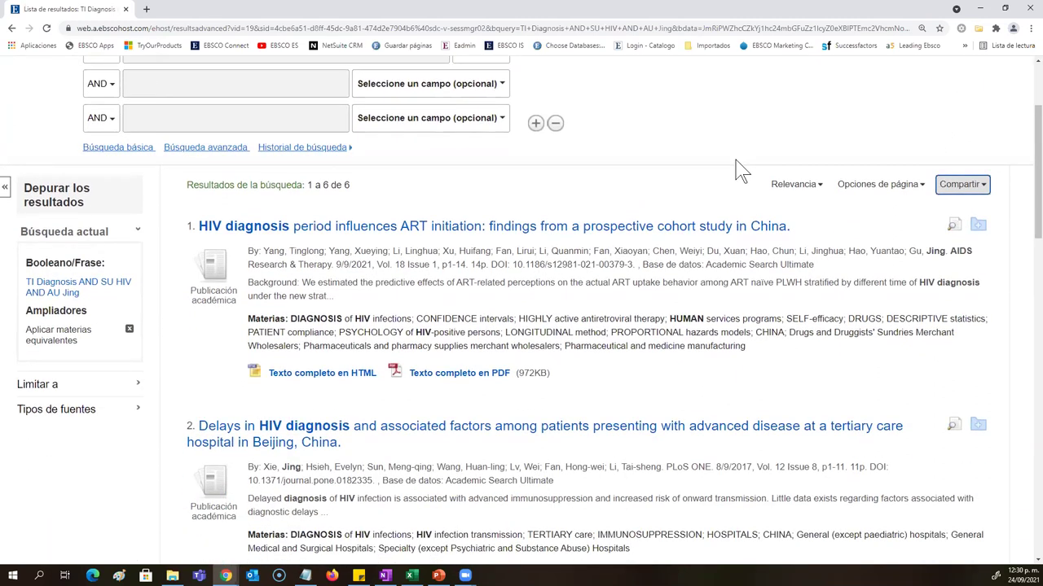
scroll(764, 174, "down", 1)
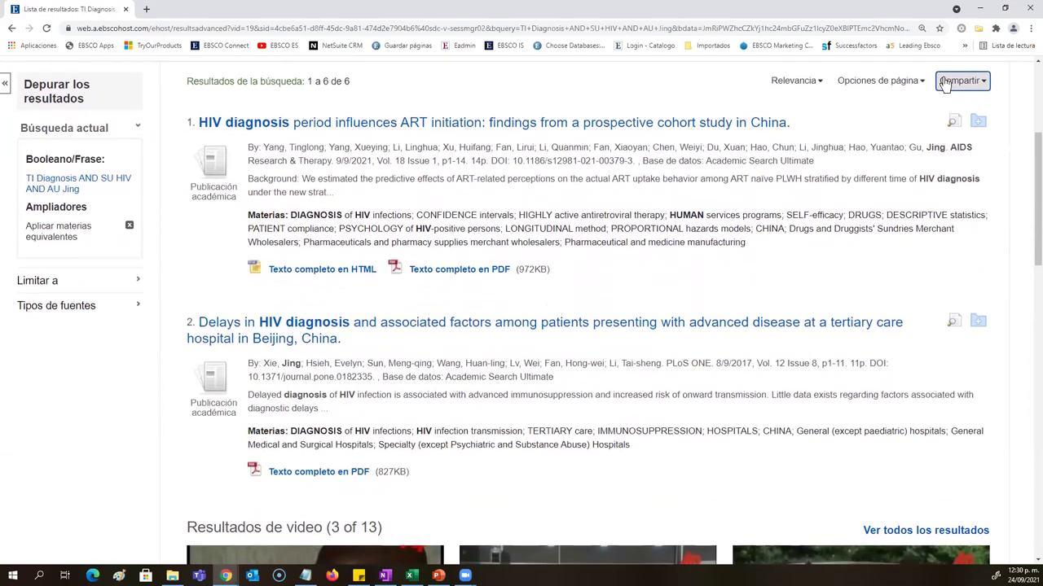
Step: Scroll the results and open result 3's 'Texto completo en PDF', the disseminated T. marneffei case report
left_click(945, 82)
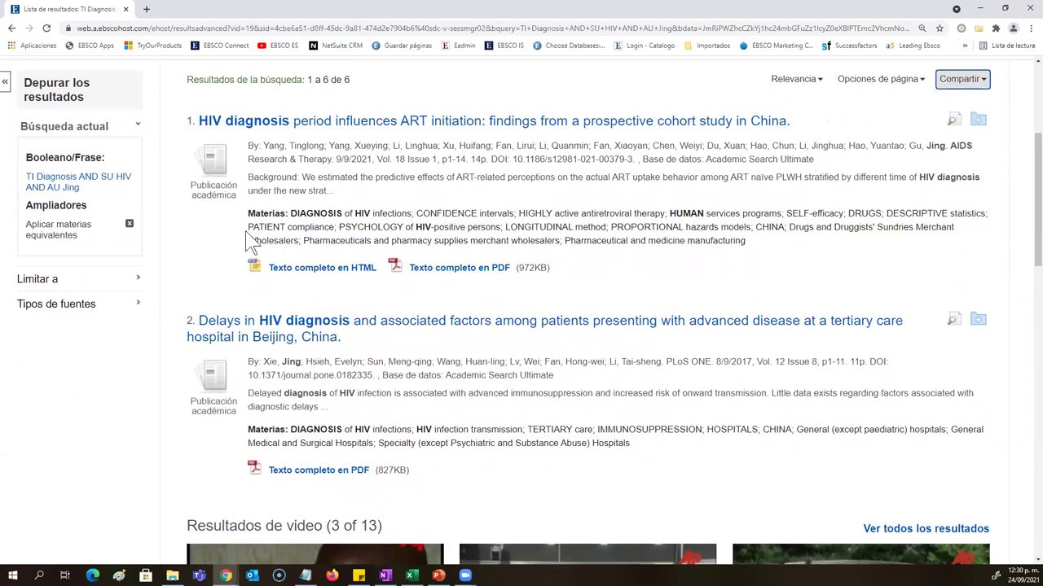
left_click_drag(552, 269, 413, 272)
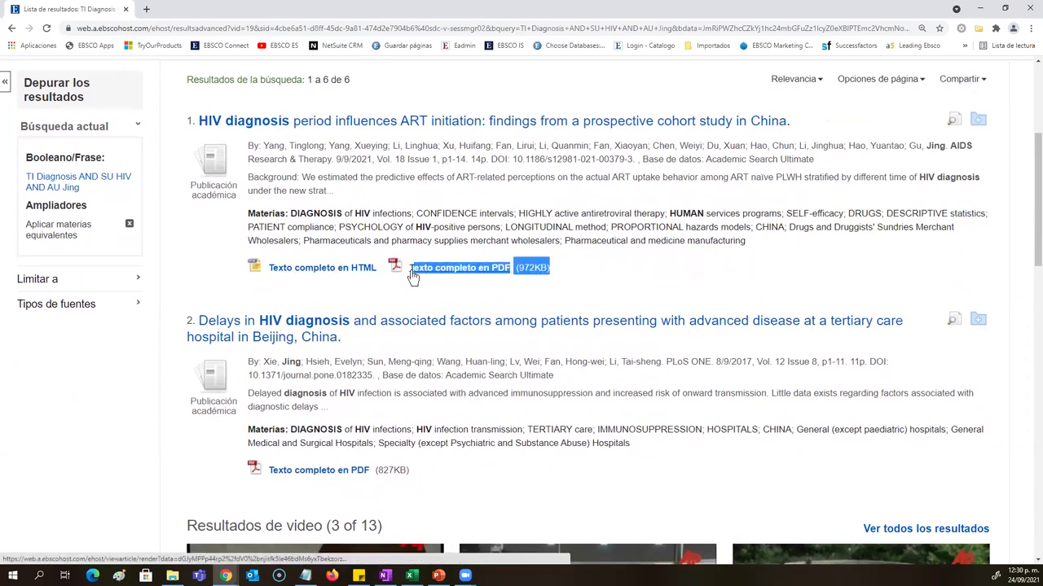
scroll(403, 289, "down", 2)
left_click_drag(477, 366, 388, 366)
scroll(418, 295, "down", 1)
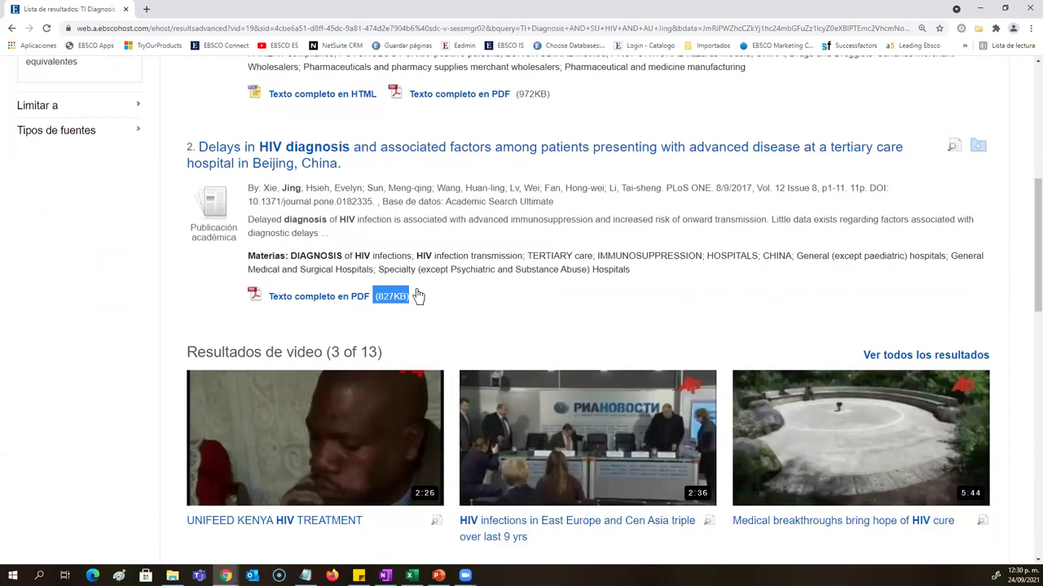
scroll(418, 296, "down", 4)
scroll(495, 293, "down", 2)
left_click_drag(541, 285, 401, 289)
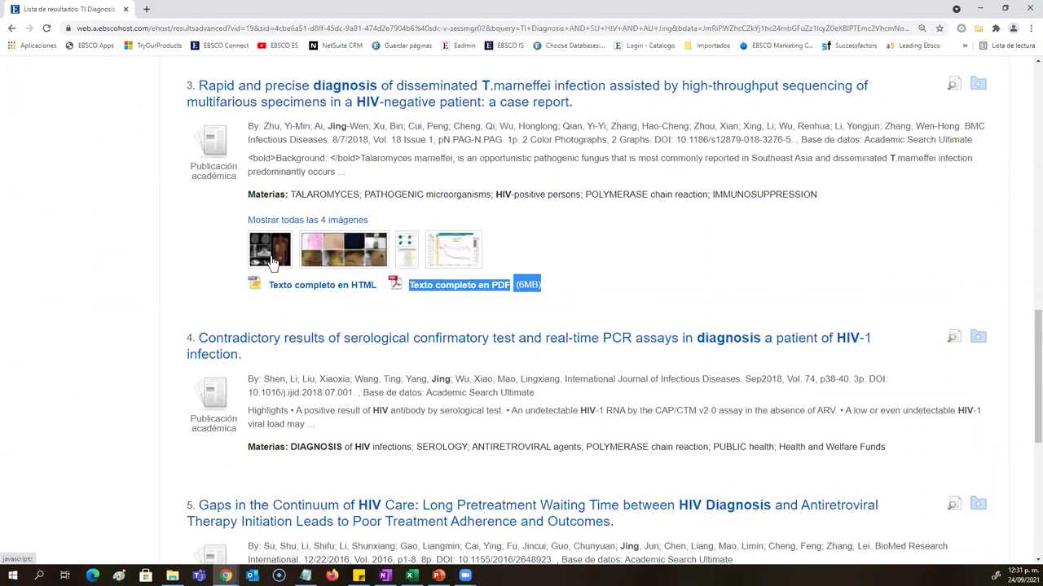
left_click(465, 295)
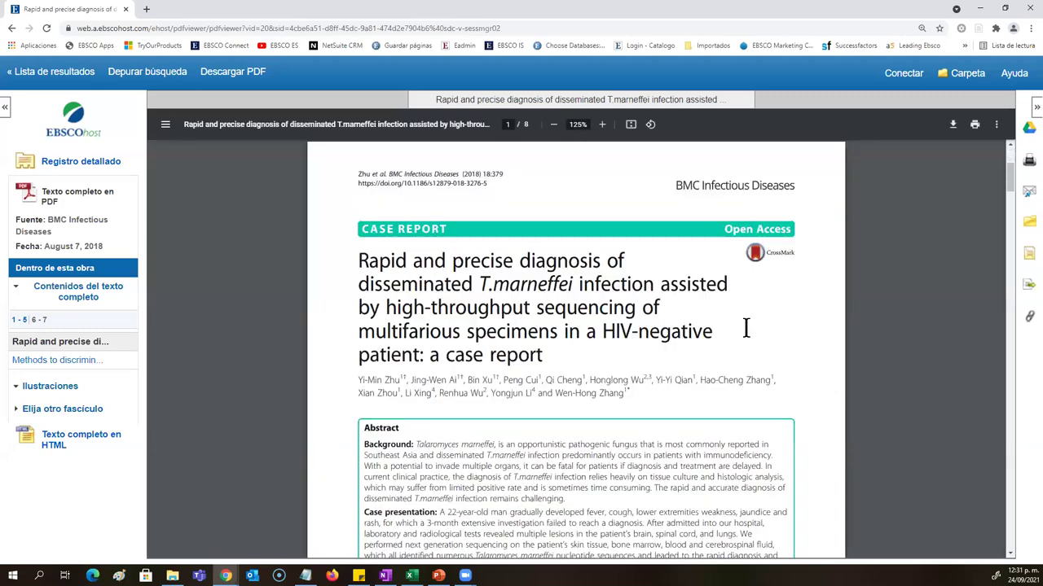
Step: Scroll the T.marneffei case report PDF, start its download, and cancel the Guardar como dialog
scroll(745, 326, "down", 5)
scroll(745, 326, "down", 5)
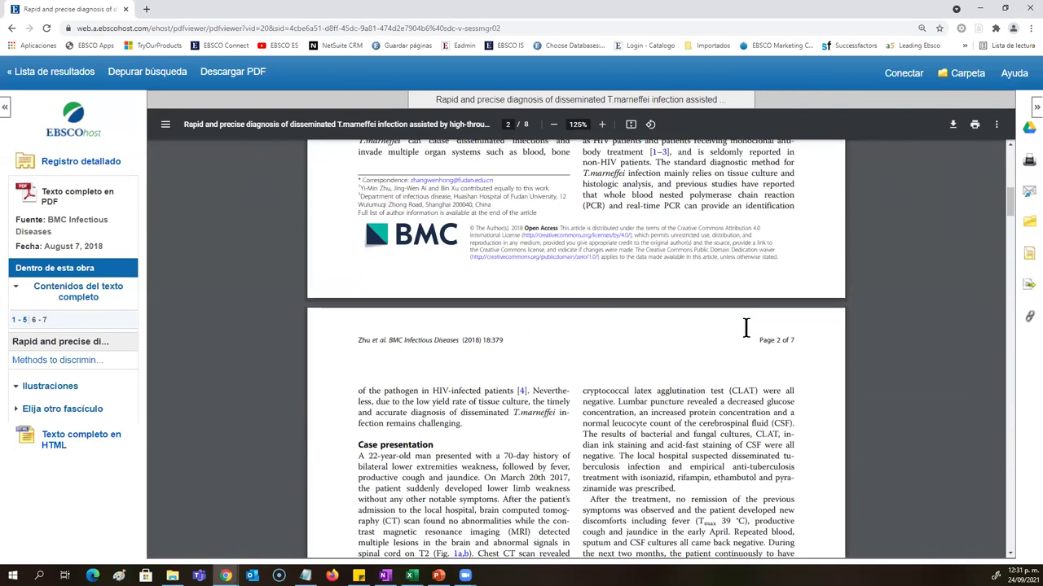
scroll(745, 326, "down", 1)
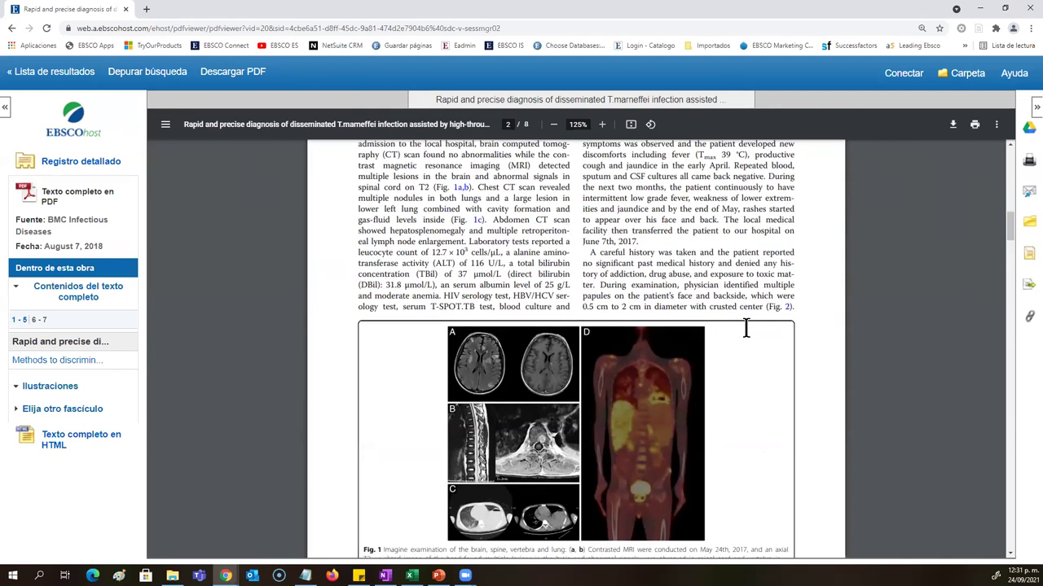
left_click(950, 124)
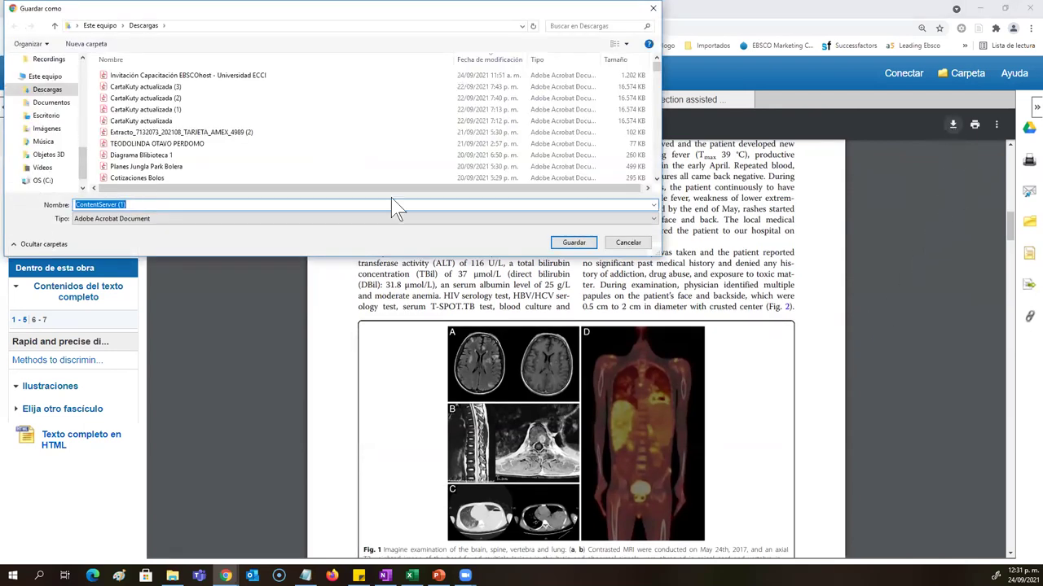
left_click(631, 244)
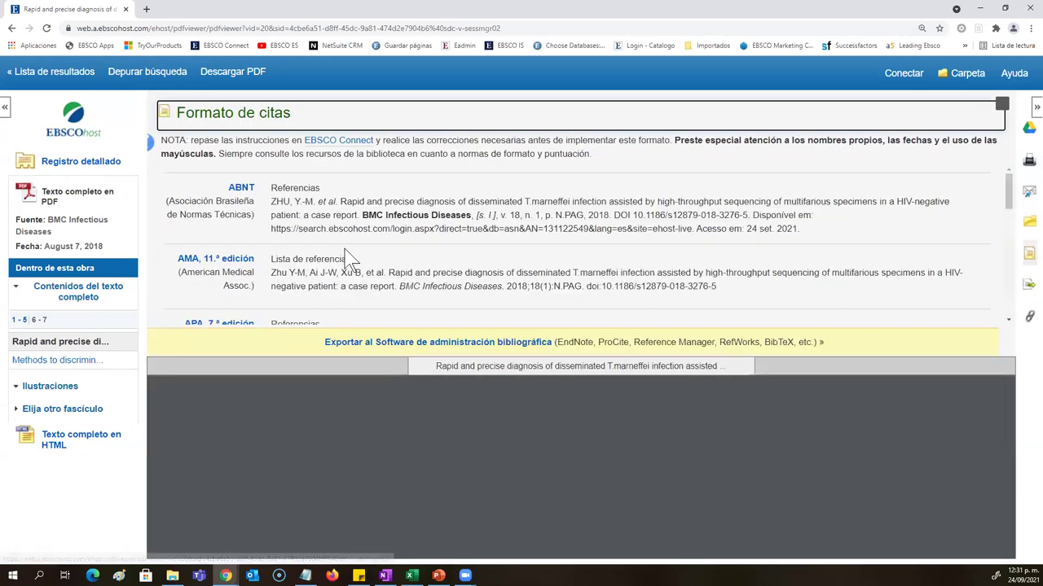
Step: Scroll through the Formato de citas list from ABNT down to Vancouver
scroll(350, 256, "down", 2)
scroll(350, 256, "down", 5)
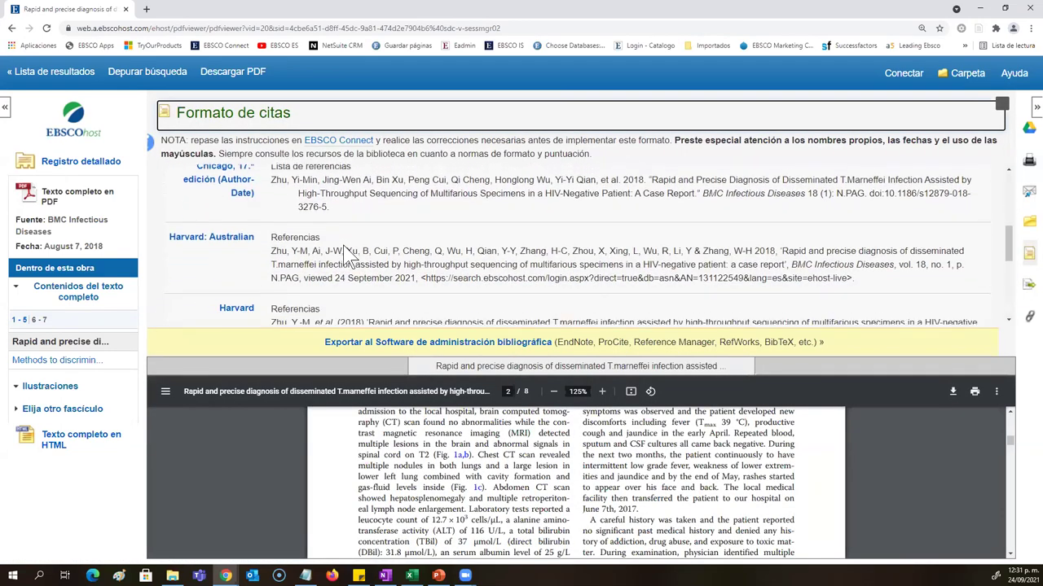
scroll(350, 257, "down", 5)
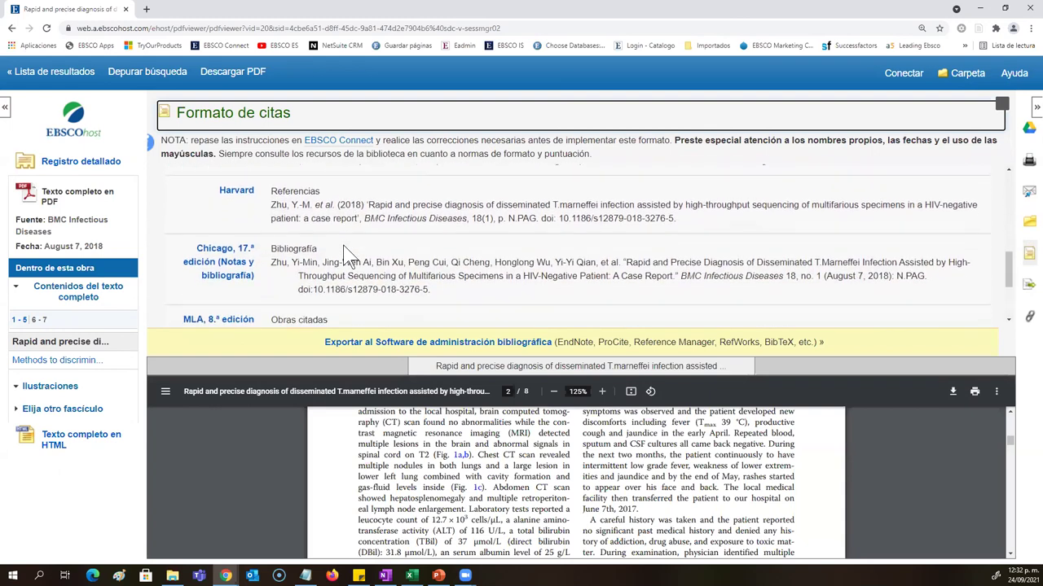
scroll(344, 248, "down", 2)
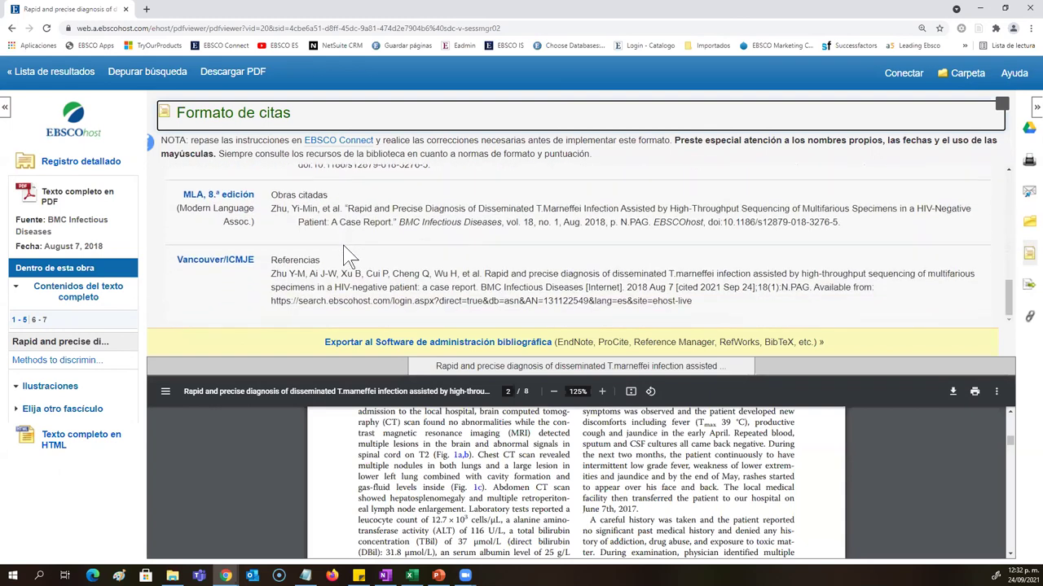
scroll(369, 281, "up", 2)
scroll(370, 281, "up", 6)
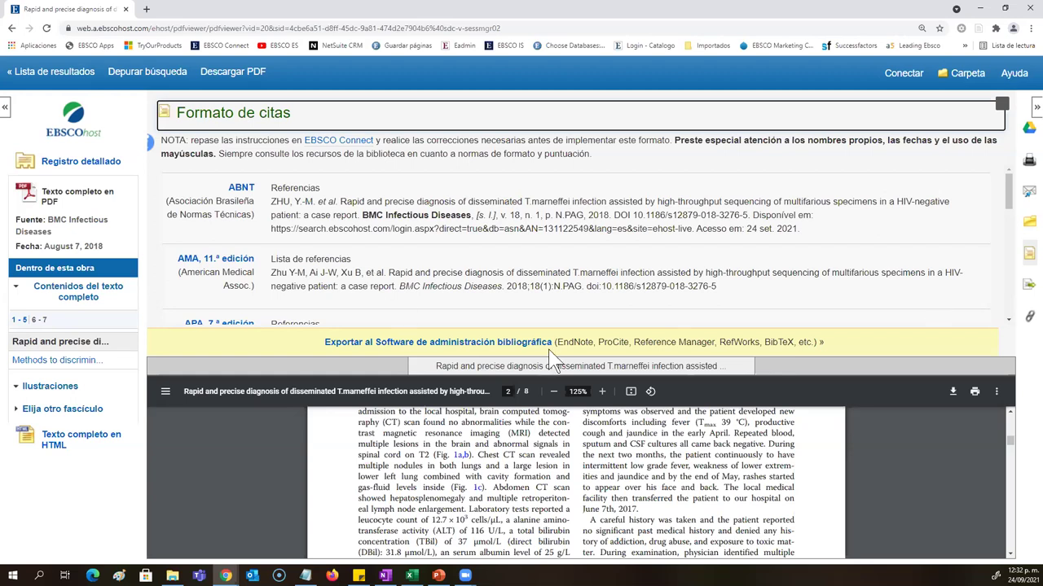
scroll(484, 271, "down", 2)
Step: Select the APA and Vancouver citations, then close the citation formats panel
left_click_drag(544, 245, 269, 231)
left_click(427, 275)
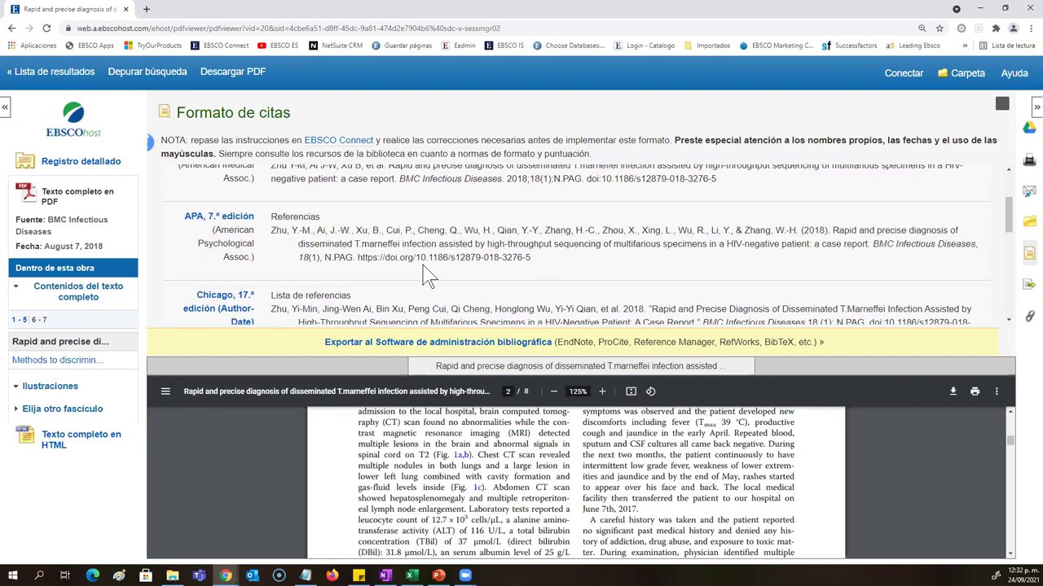
scroll(428, 275, "down", 5)
left_click_drag(709, 319, 274, 277)
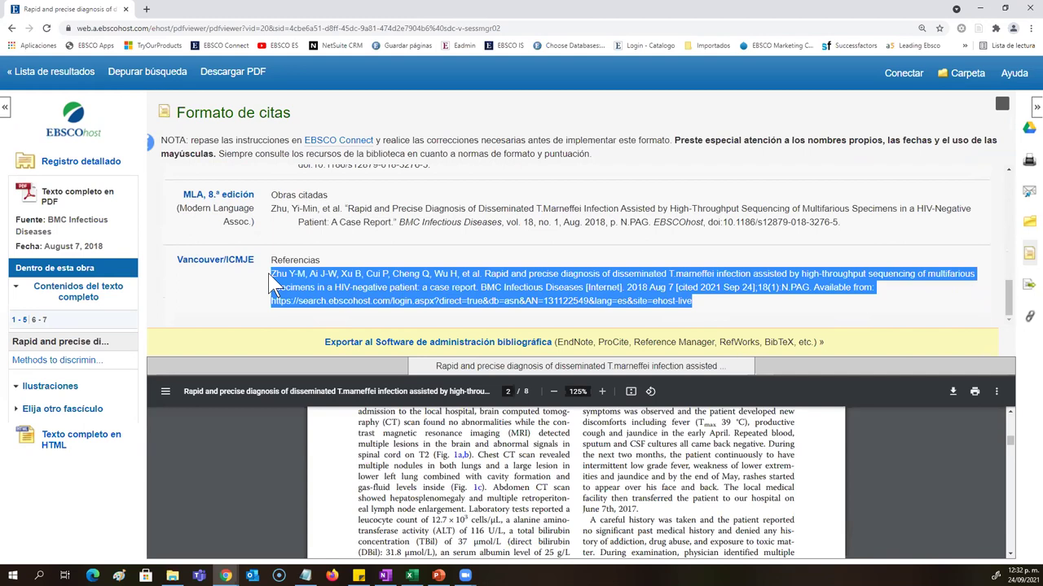
left_click(1001, 109)
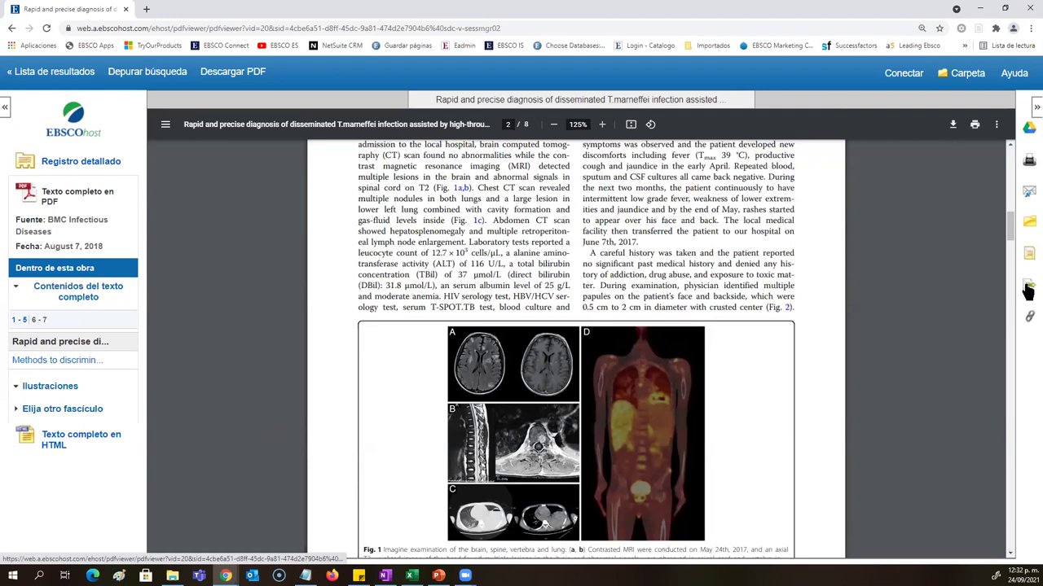
Step: Review the Export Manager formats such as RIS, then show the article's Enlace permanente permalink
left_click(1028, 284)
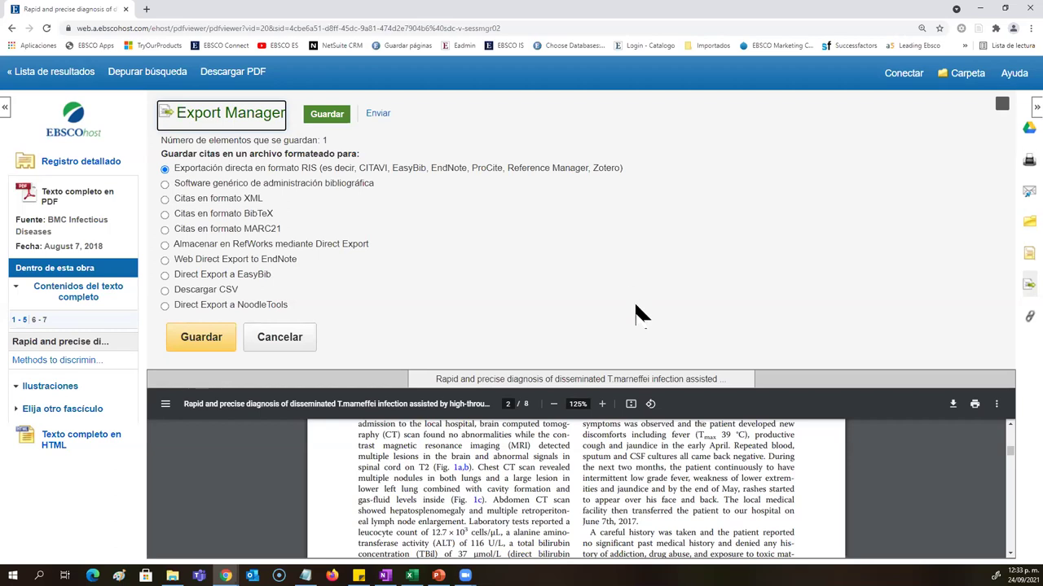
left_click_drag(624, 168, 167, 169)
left_click_drag(318, 322, 173, 184)
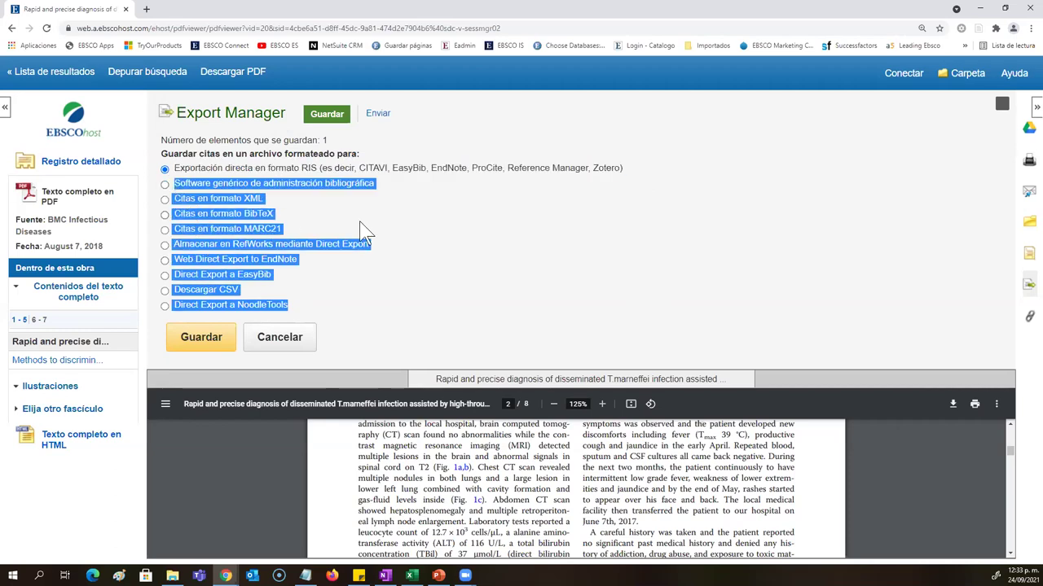
left_click(616, 182)
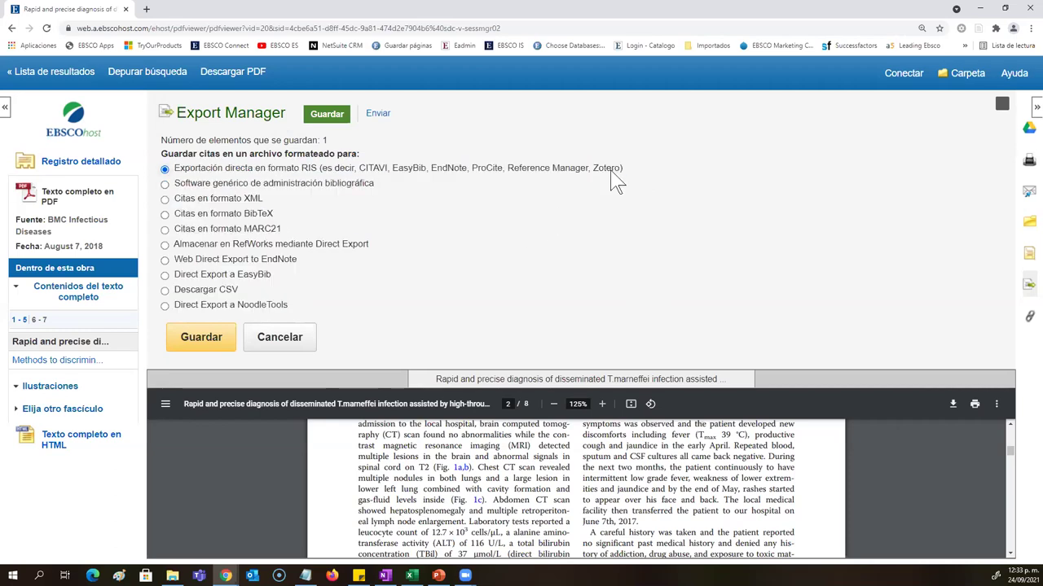
left_click(1028, 319)
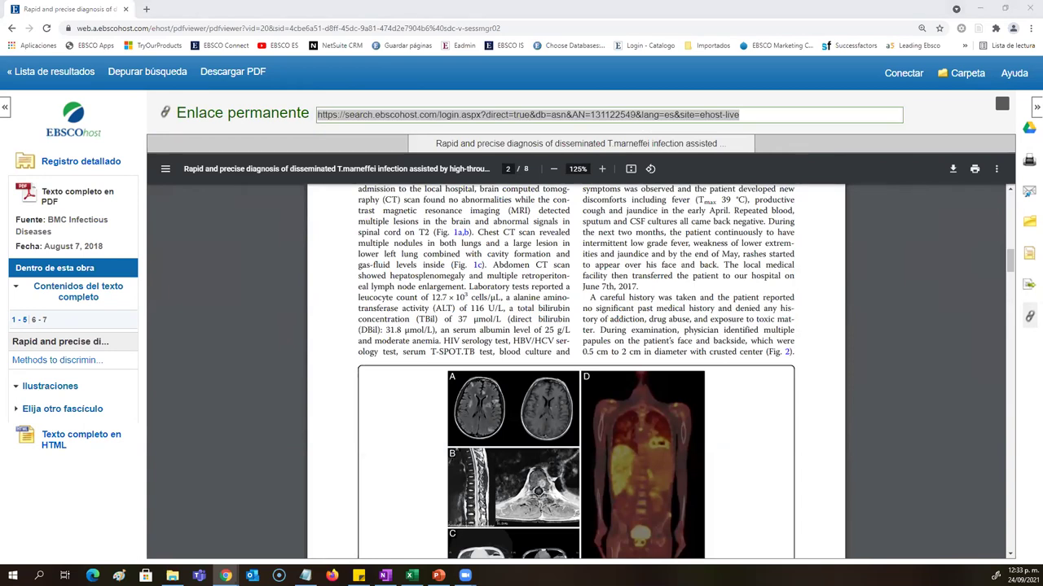
Step: Return from the PDF to the Diagnosis, HIV and Jing results list, scrolled to the top
scroll(681, 443, "up", 3)
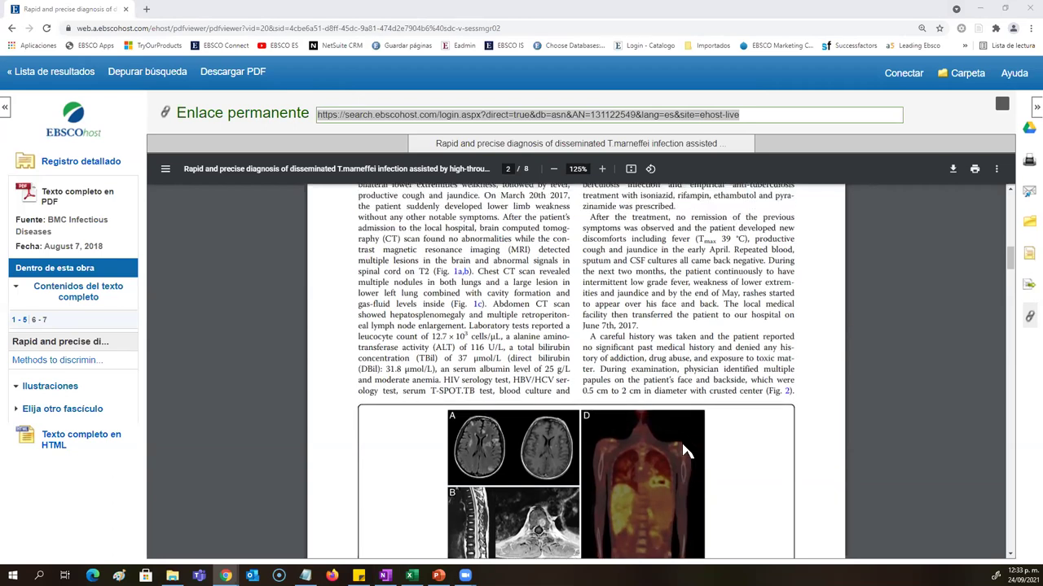
scroll(682, 443, "up", 10)
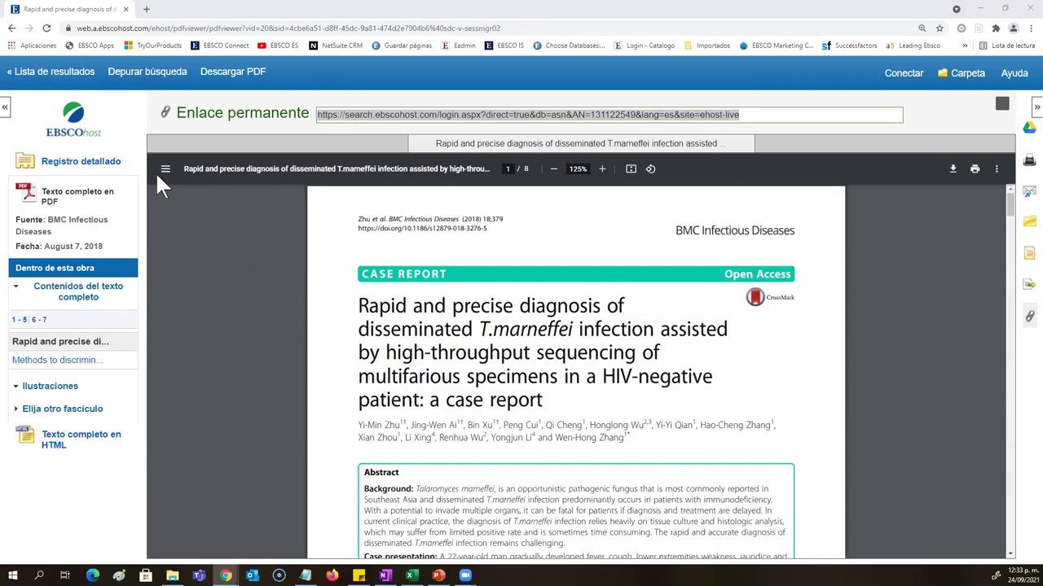
left_click(58, 79)
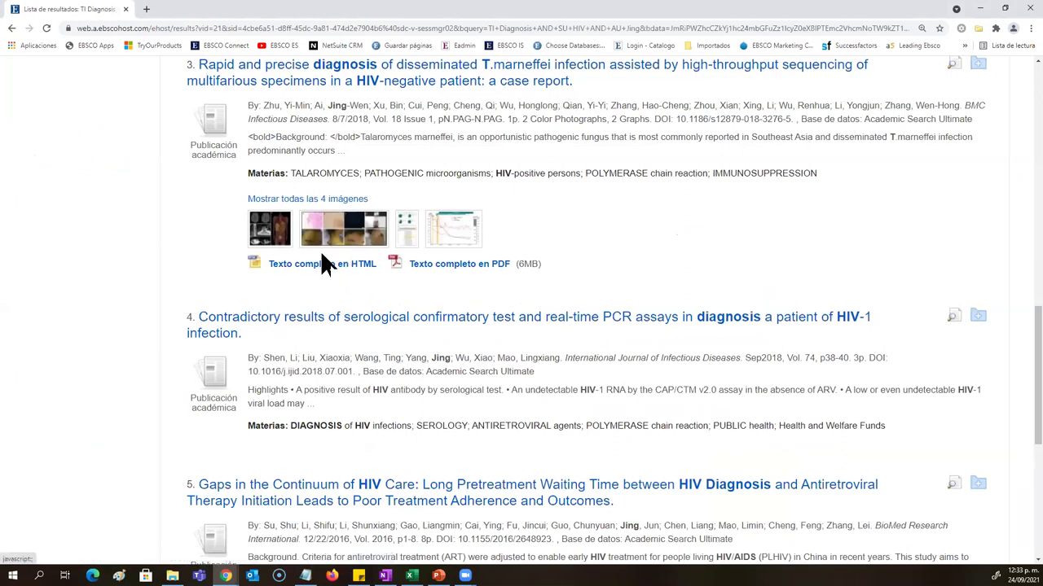
scroll(348, 271, "up", 1)
scroll(351, 274, "up", 8)
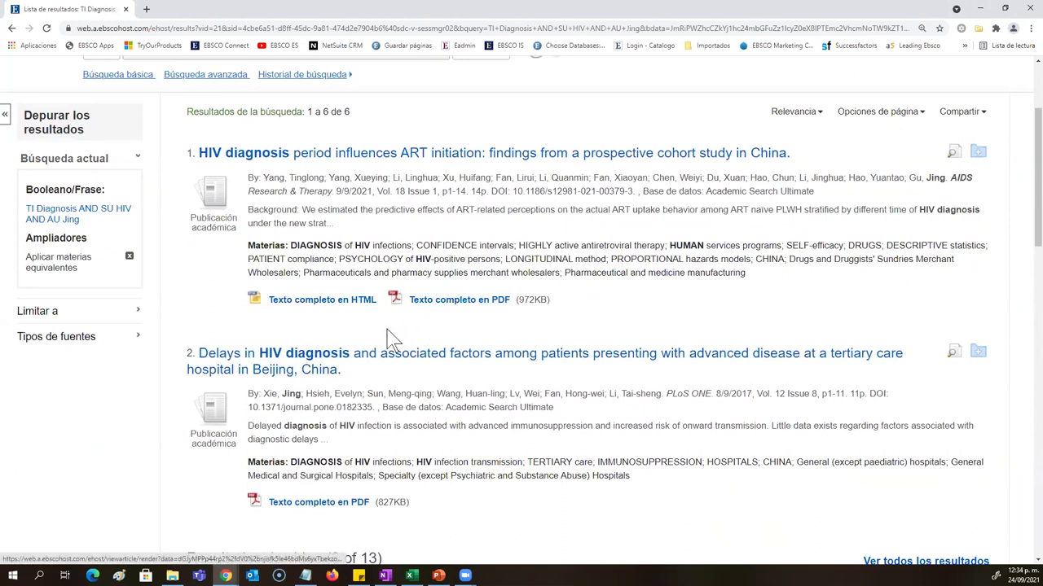
Step: Open result 1's HTML full text and translate it into Español
left_click(322, 301)
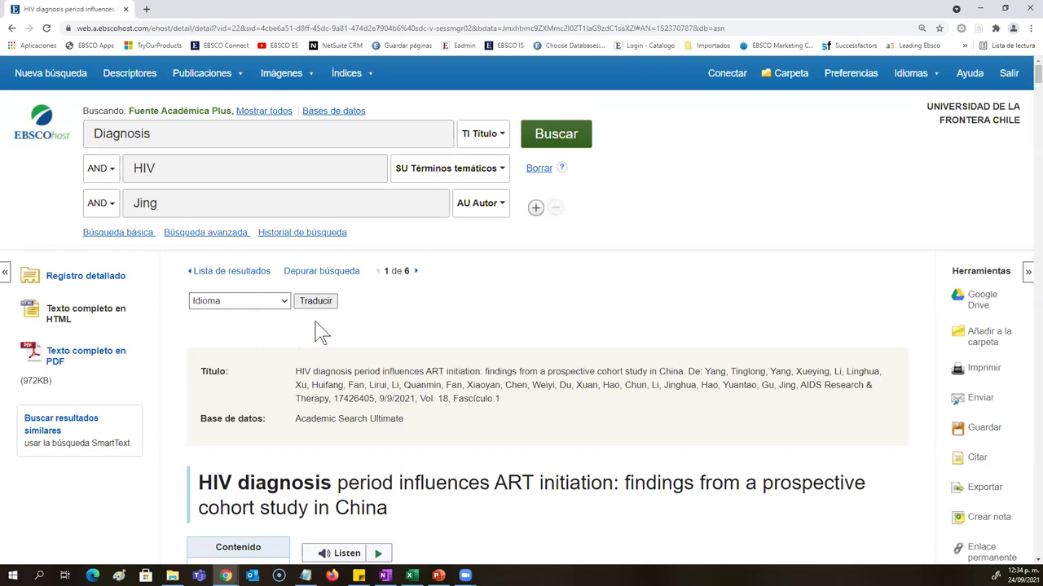
left_click(238, 302)
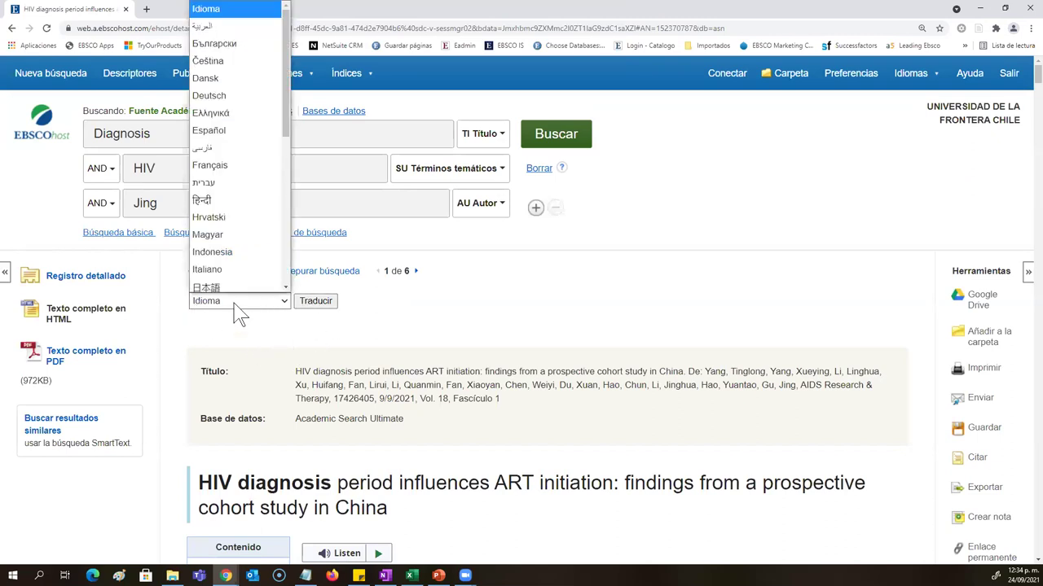
left_click(244, 128)
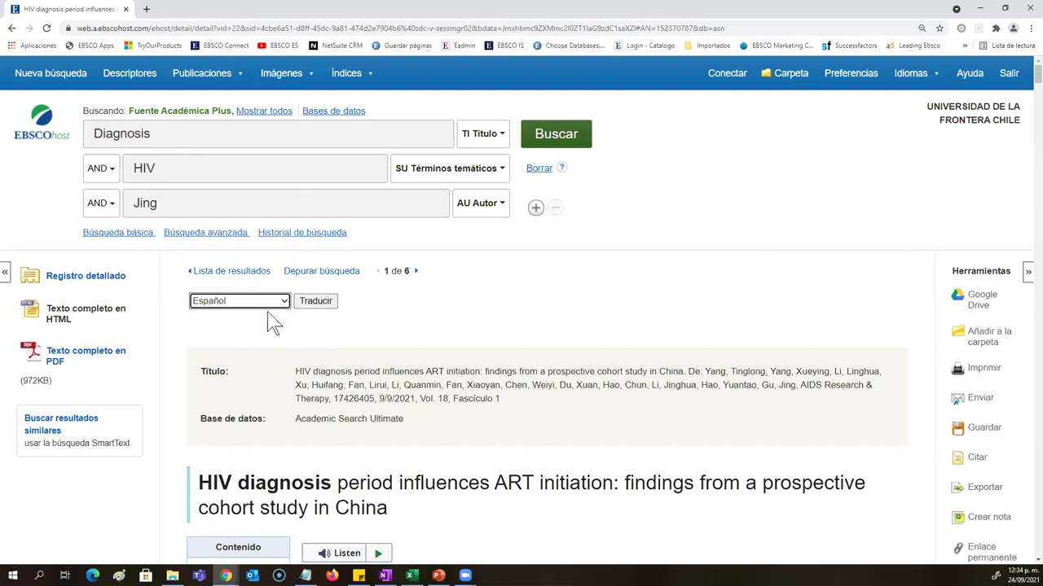
left_click(330, 303)
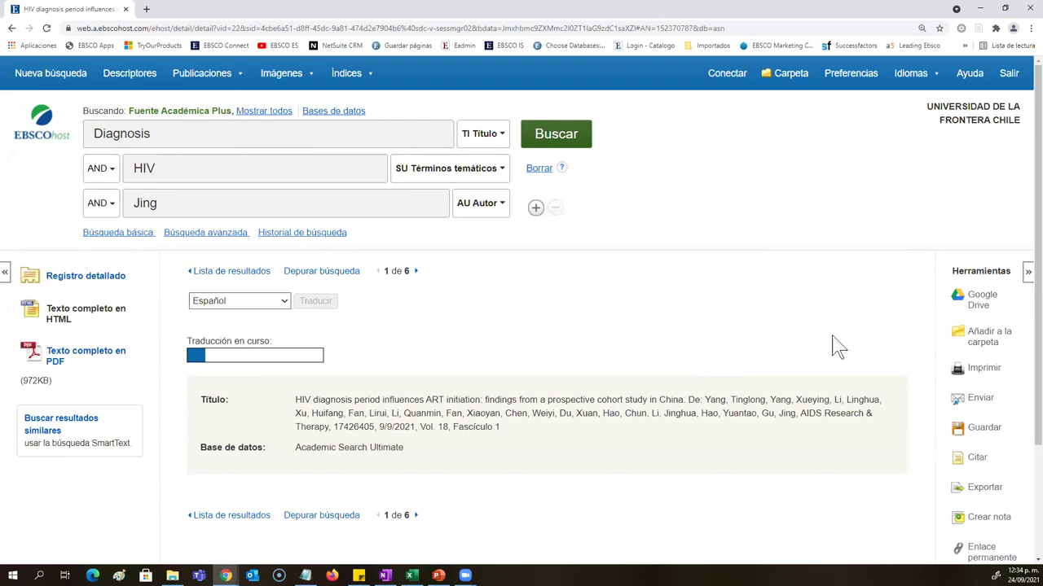
Step: Read through the Spanish-translated ART initiation study and return to the top of the page
left_click_drag(941, 277, 275, 390)
left_click(319, 322)
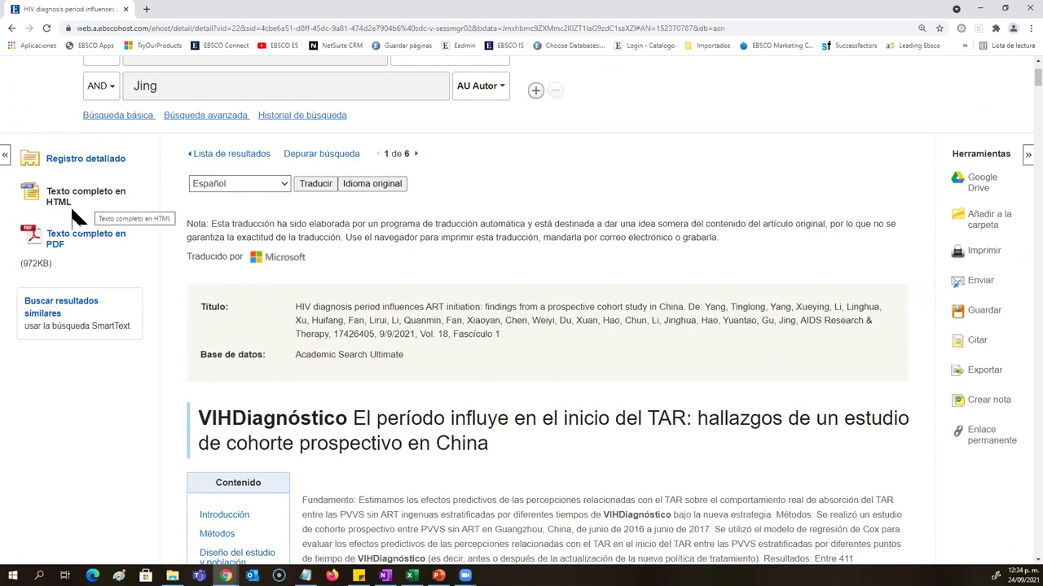
scroll(453, 310, "down", 1)
scroll(453, 311, "down", 3)
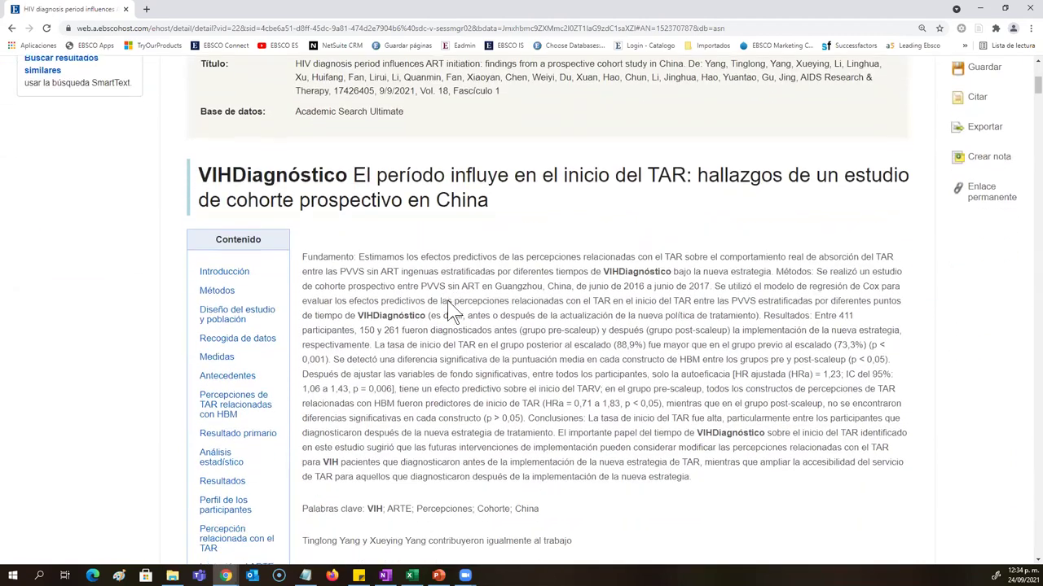
scroll(452, 312, "down", 3)
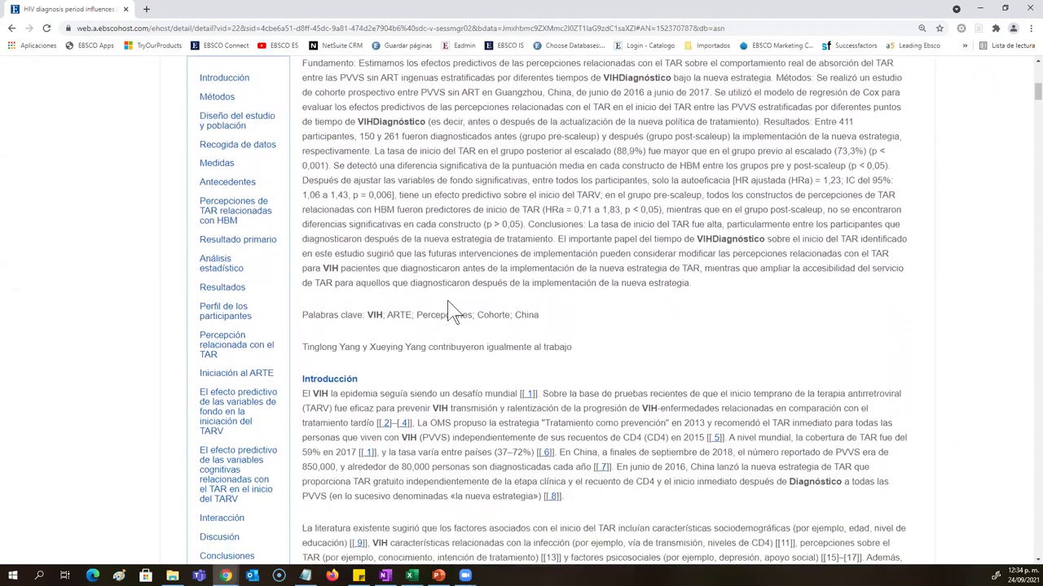
scroll(453, 310, "down", 5)
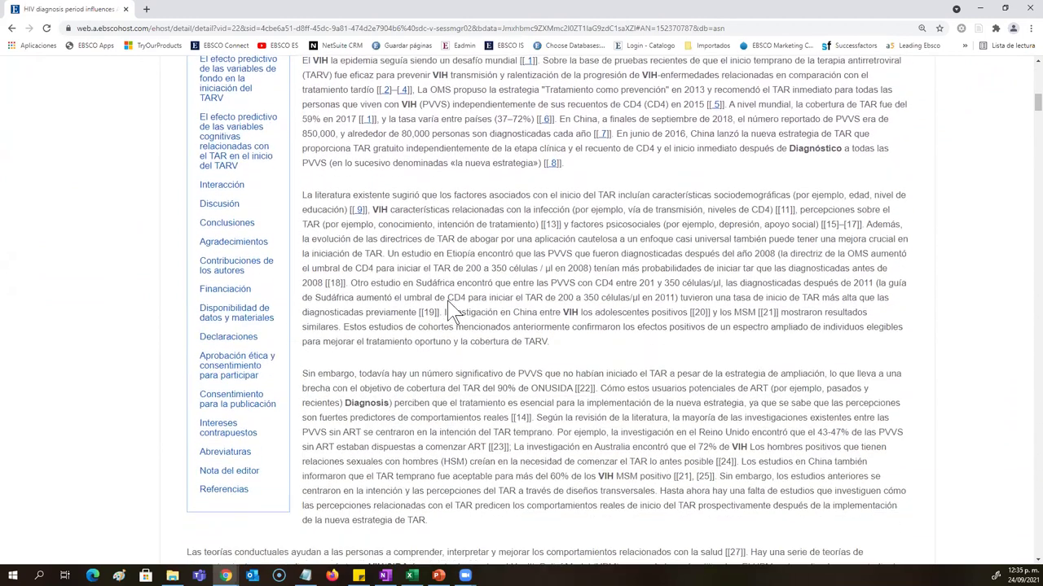
scroll(450, 308, "down", 2)
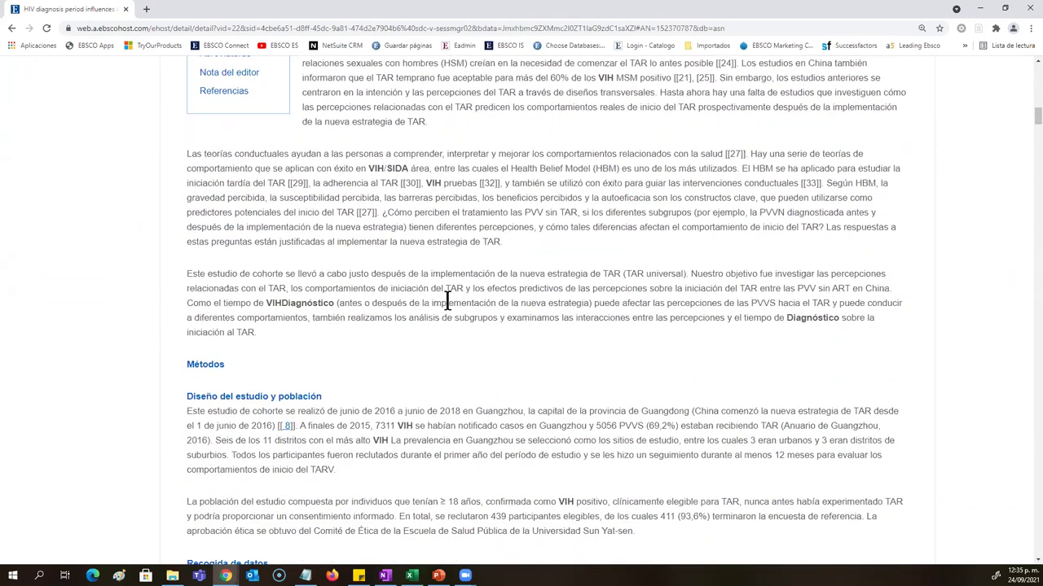
scroll(448, 304, "up", 5)
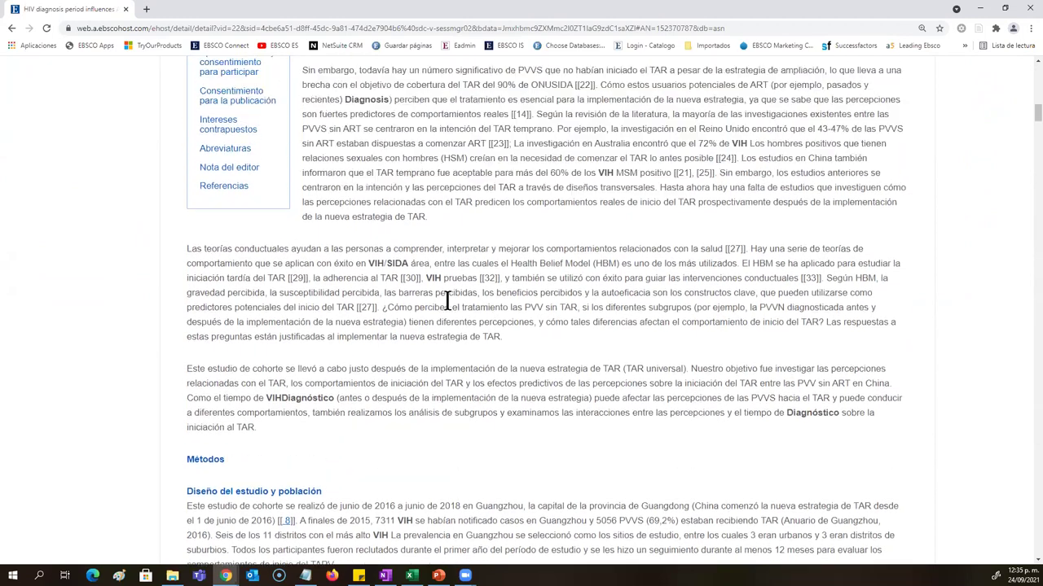
key("Home")
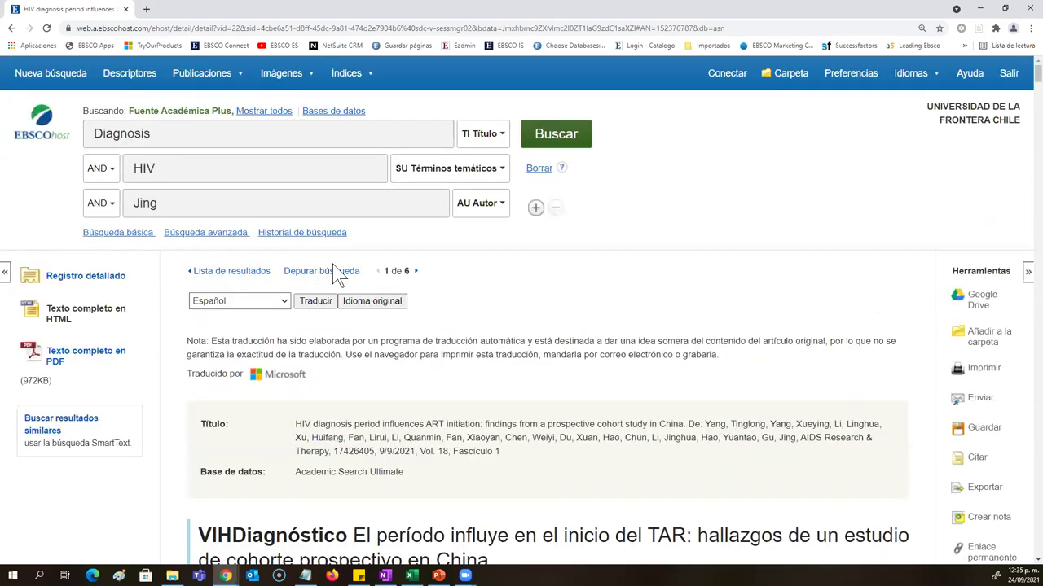
left_click(220, 274)
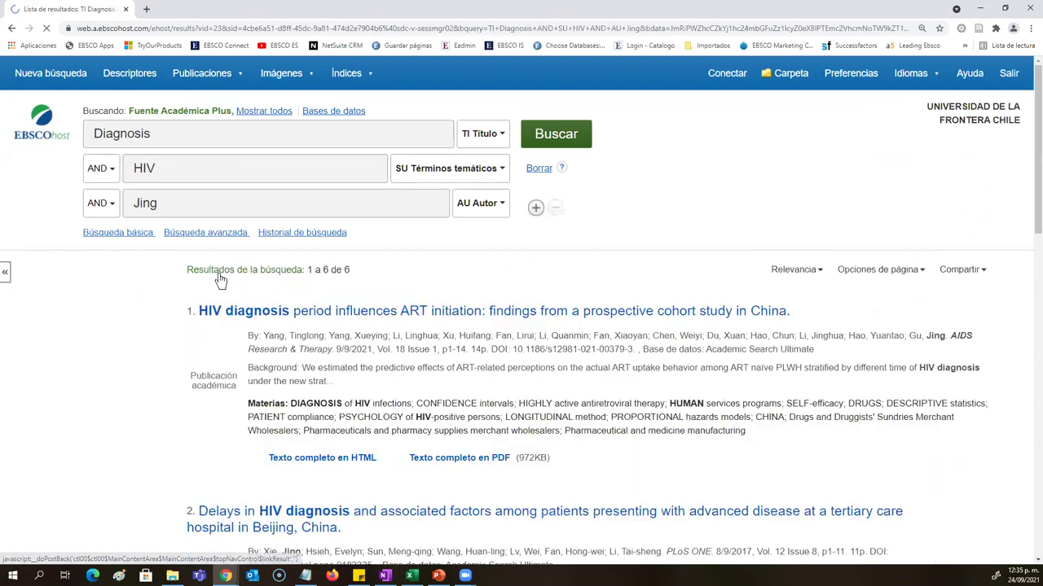
scroll(220, 279, "down", 3)
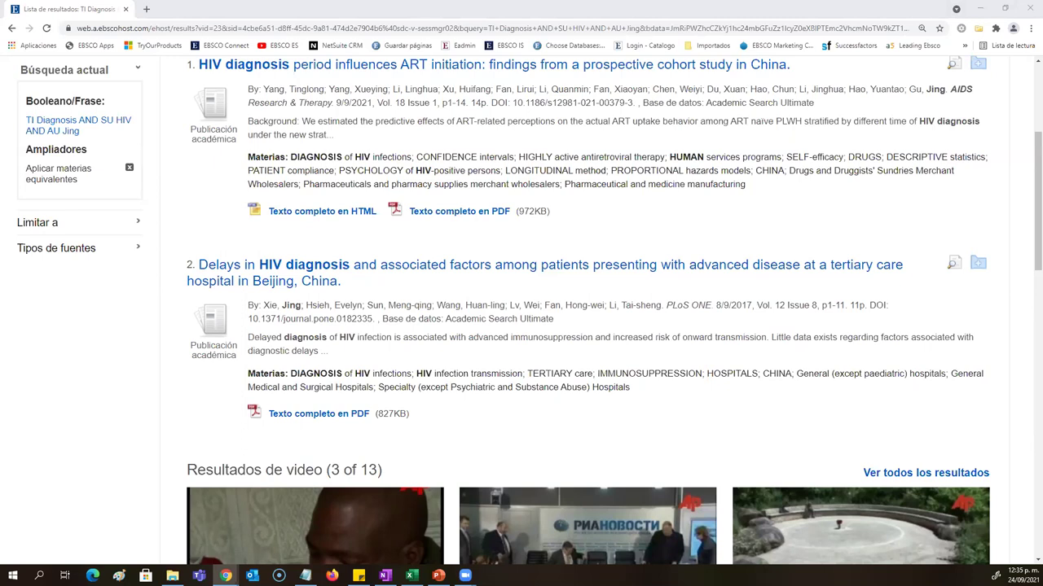
scroll(647, 410, "up", 3)
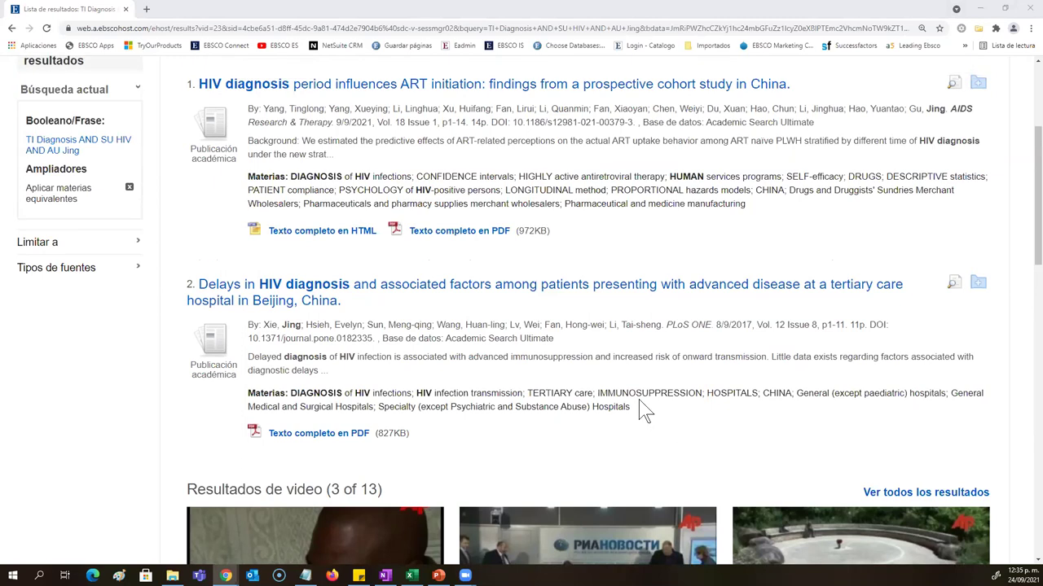
Step: Delete the Jing, Diagnosis and HIV terms and set the search rows to 'Seleccione un campo'
double_click(273, 208)
key("BackSpace")
double_click(131, 135)
key("BackSpace")
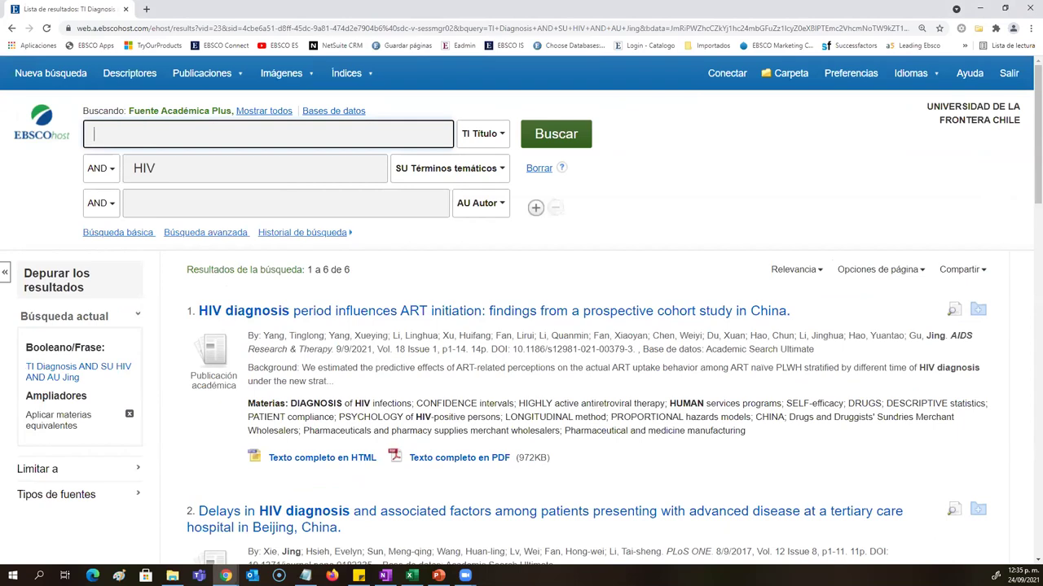
left_click(397, 164)
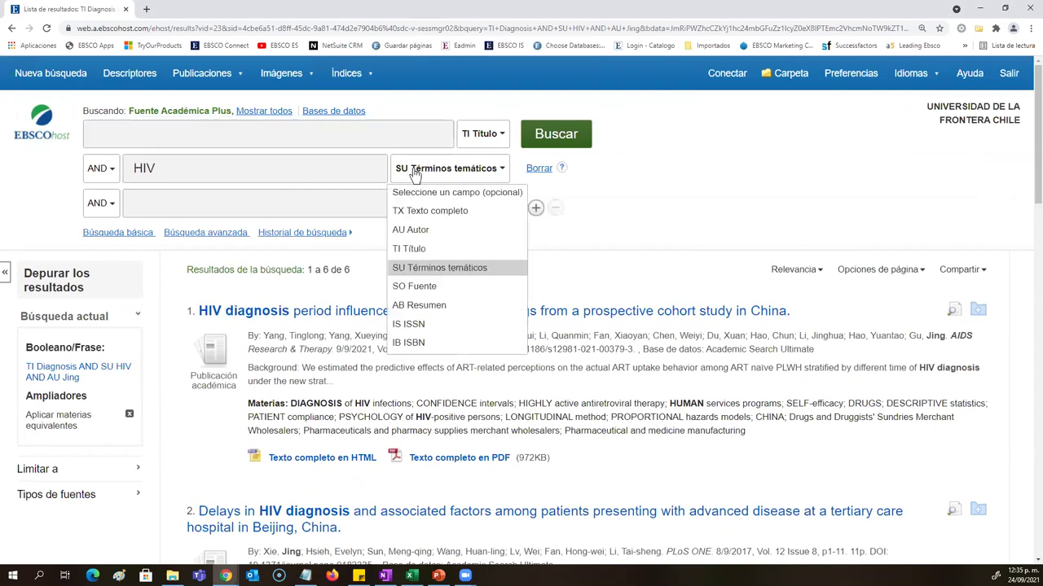
left_click(431, 186)
left_click(490, 136)
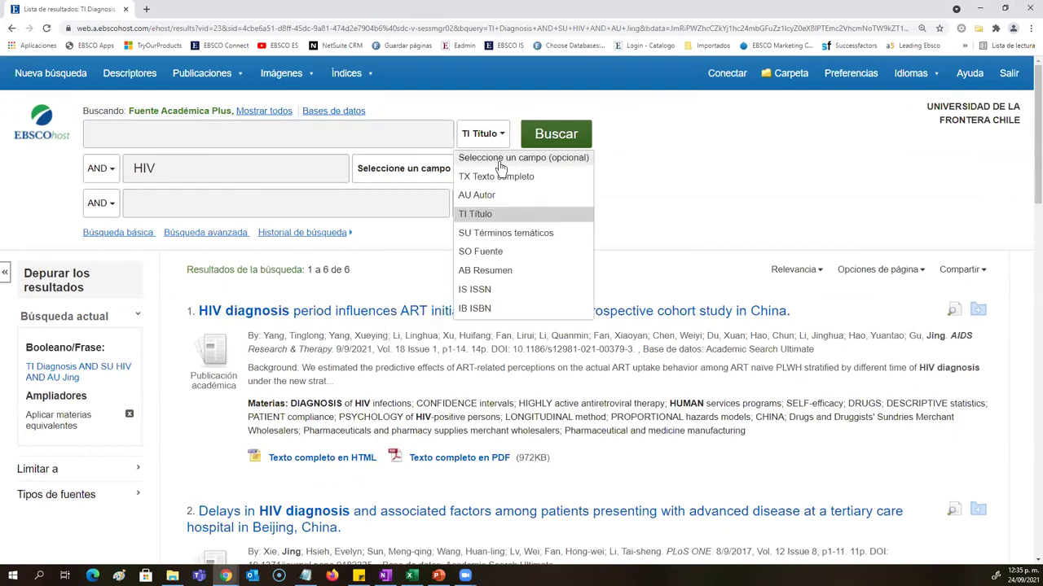
left_click(499, 157)
left_click(159, 168)
key("ctrl+a")
key("BackSpace")
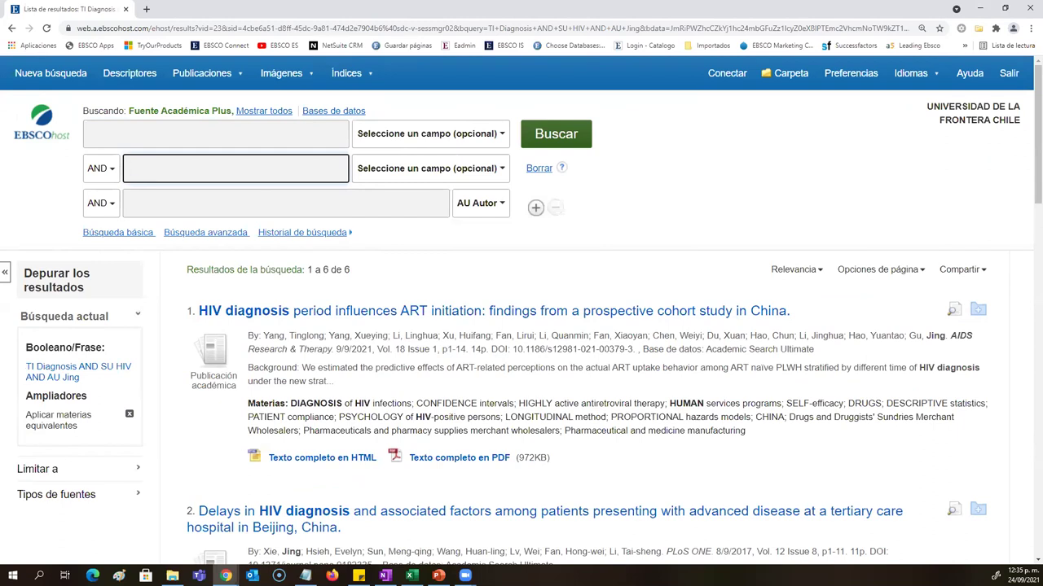
Step: Search for Economy AND FM T
left_click(206, 133)
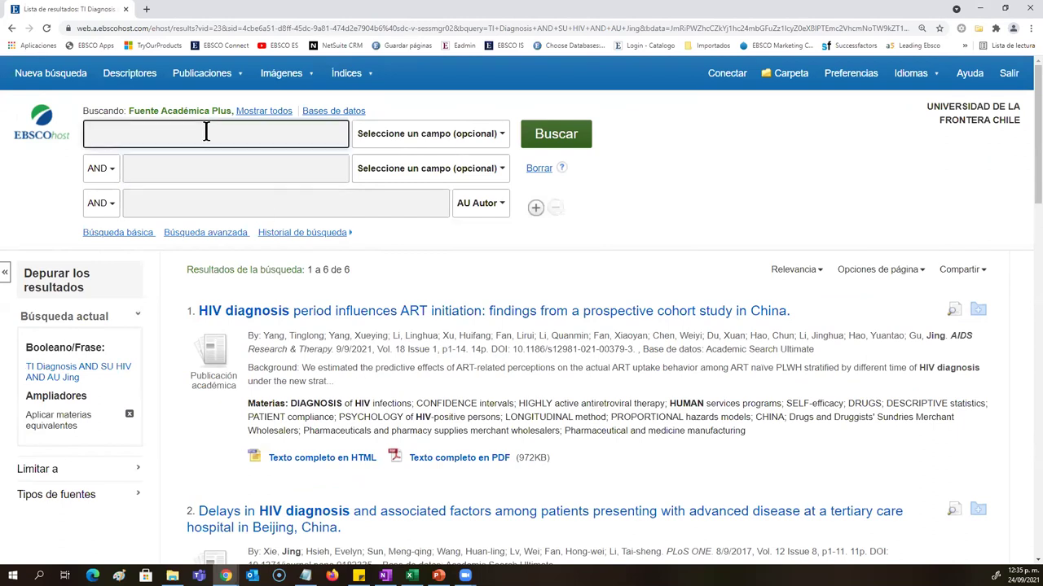
type("Econom")
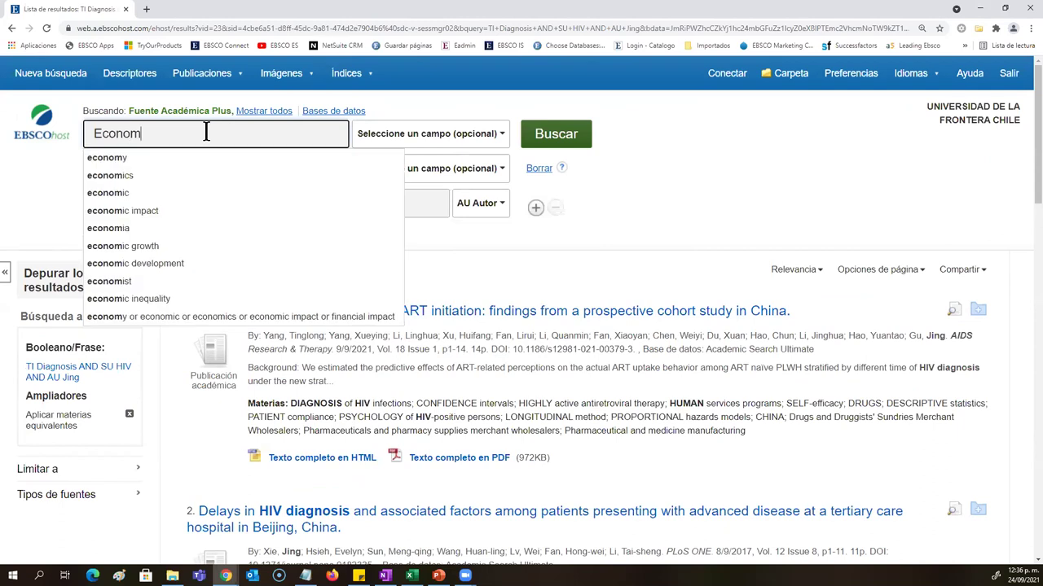
type("y")
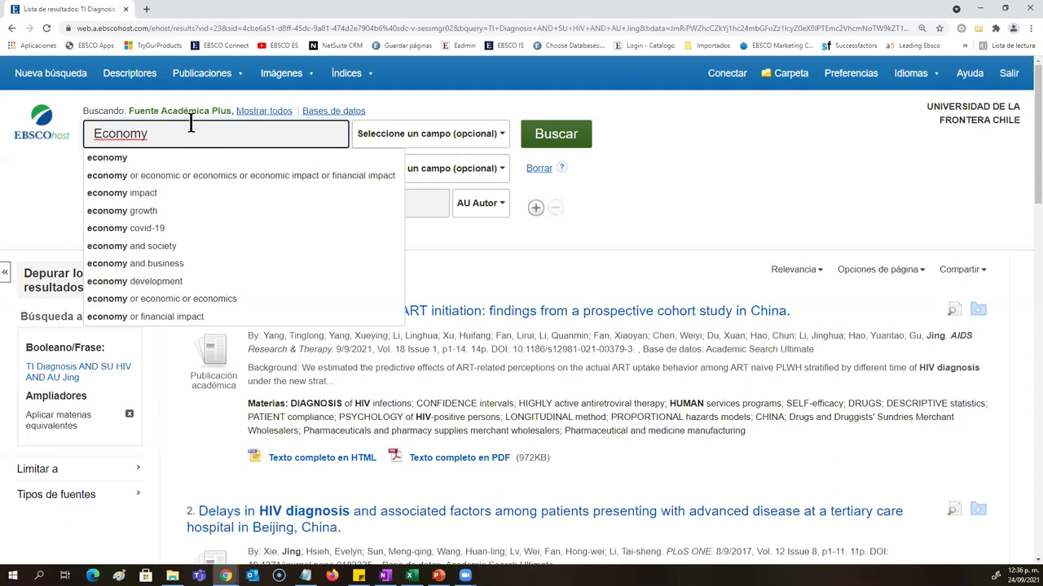
left_click(55, 173)
left_click(139, 180)
type("FM T")
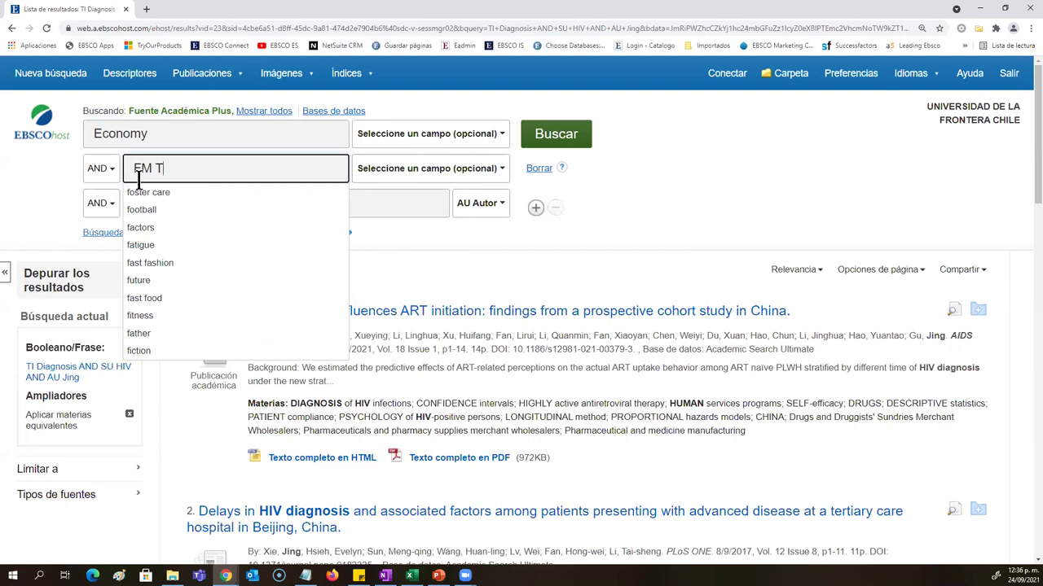
left_click(580, 141)
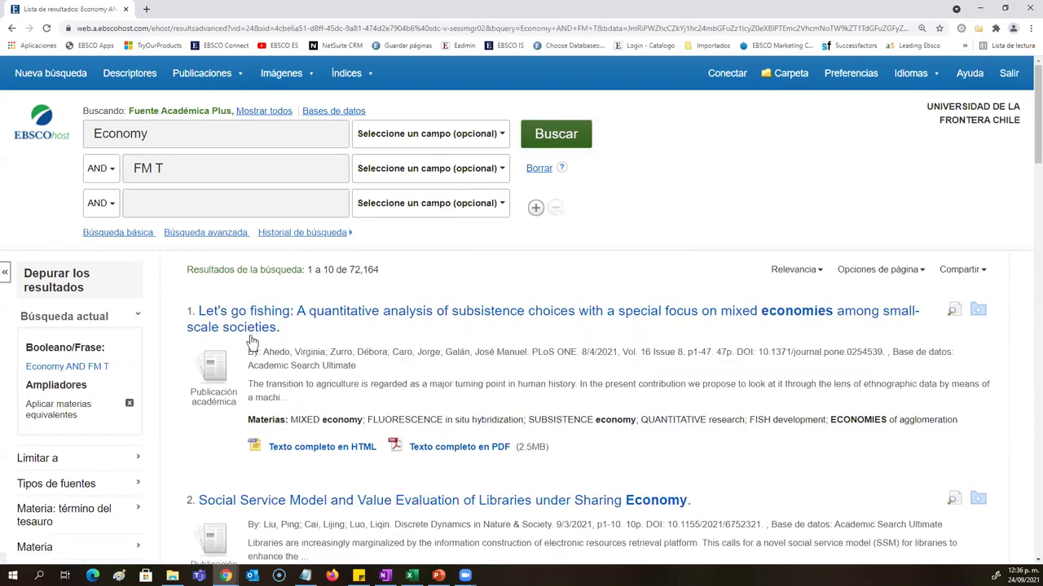
Step: Scroll through the first page of Economy AND FM T results and go to page 2
left_click(149, 135)
left_click_drag(149, 135, 81, 138)
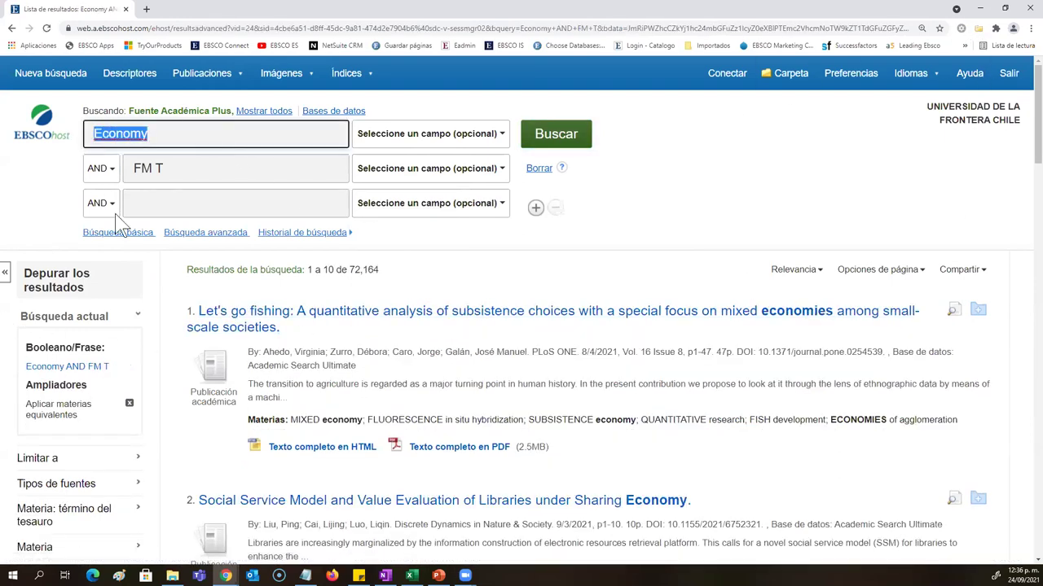
left_click_drag(378, 271, 350, 270)
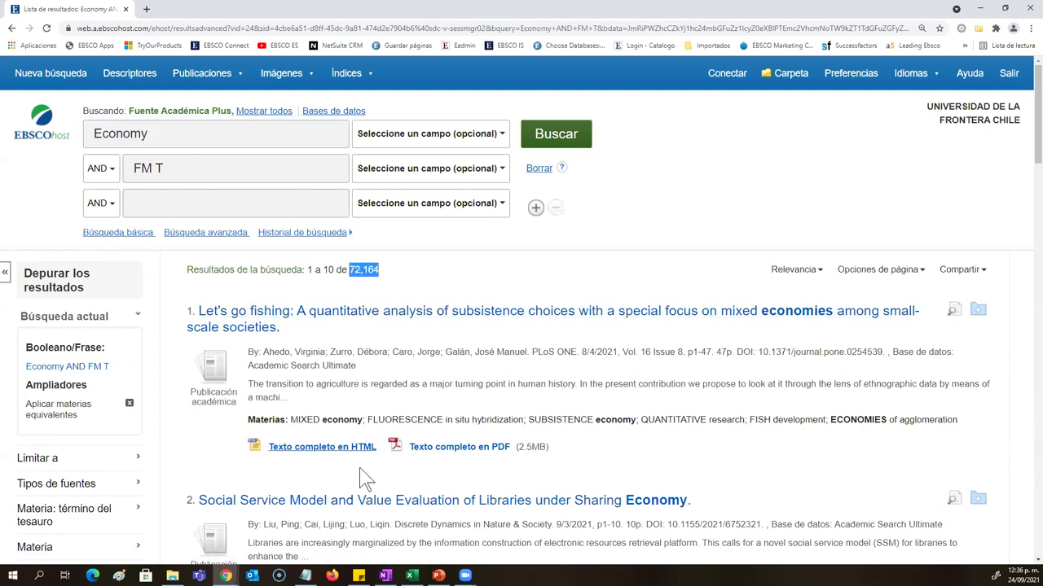
scroll(313, 466, "down", 3)
scroll(313, 466, "down", 8)
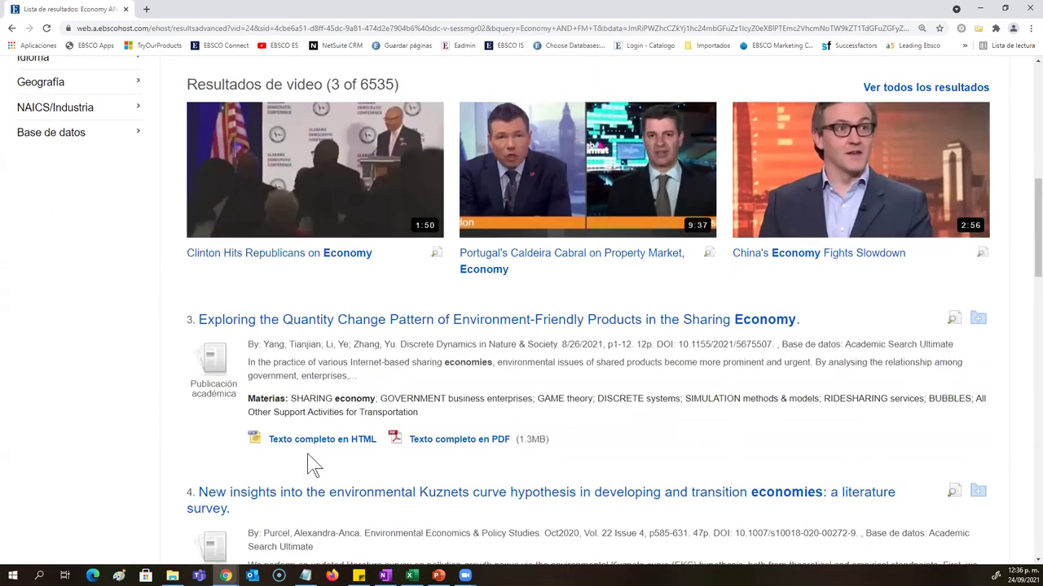
scroll(307, 454, "down", 6)
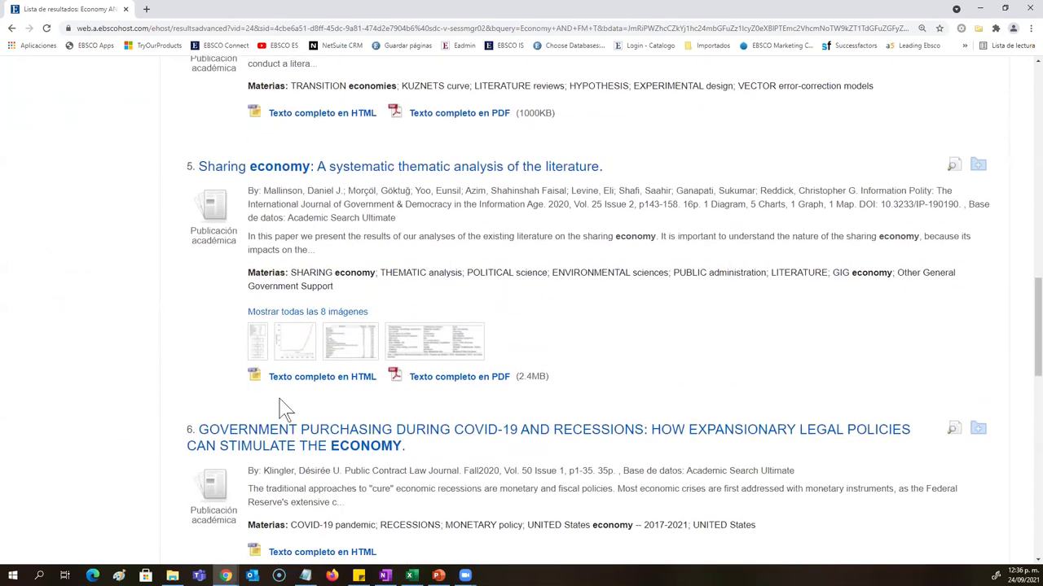
scroll(300, 401, "down", 10)
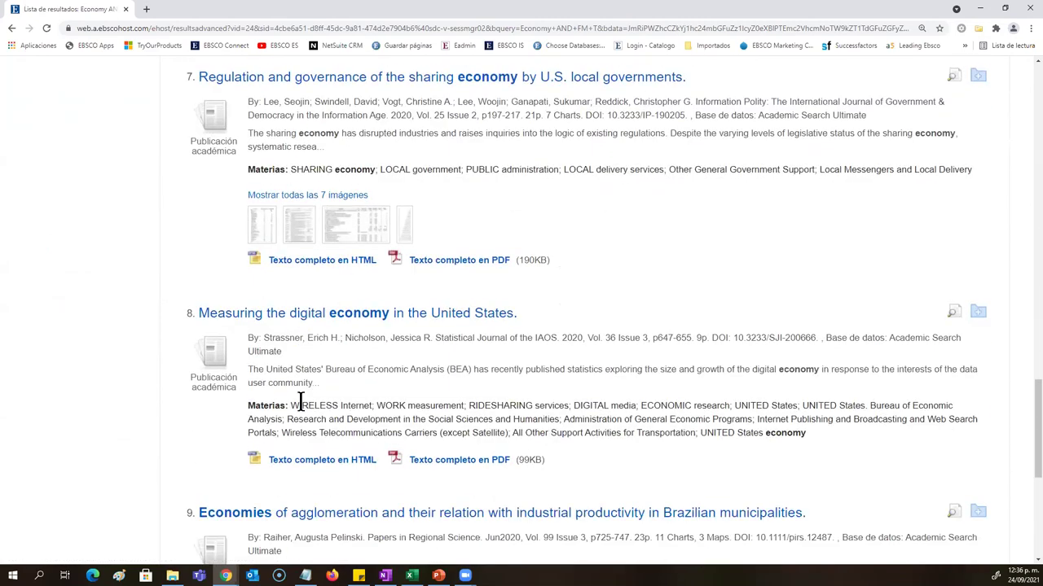
scroll(300, 400, "down", 1)
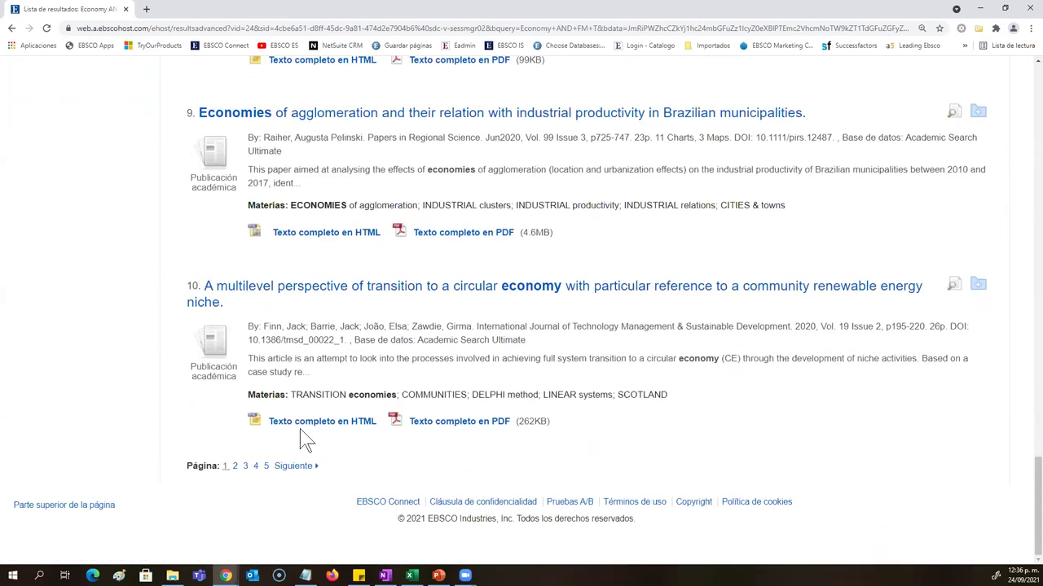
left_click(234, 467)
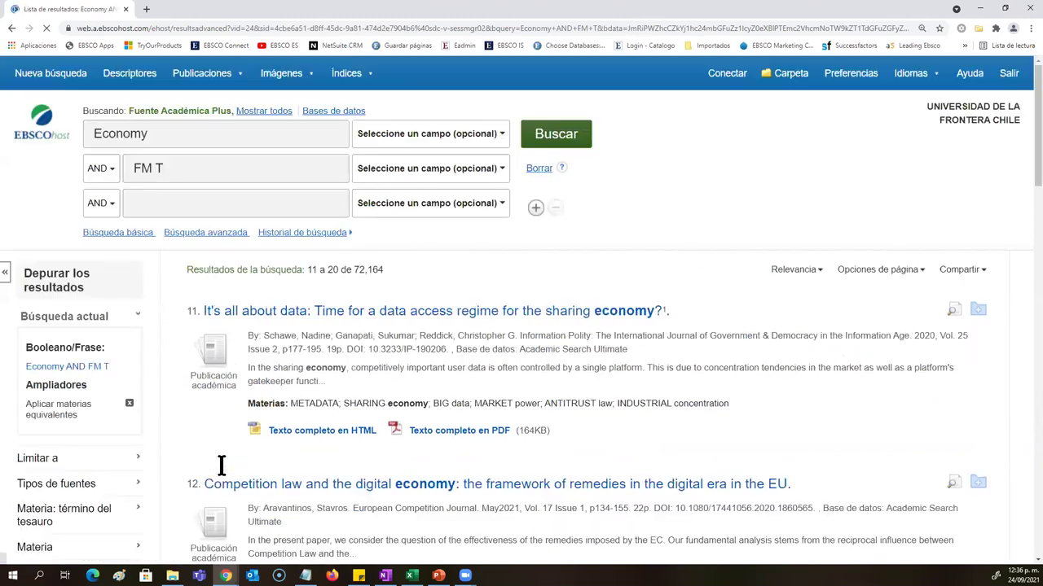
Step: Scroll through results 11–20 on page 2
scroll(269, 505, "down", 2)
scroll(390, 444, "down", 7)
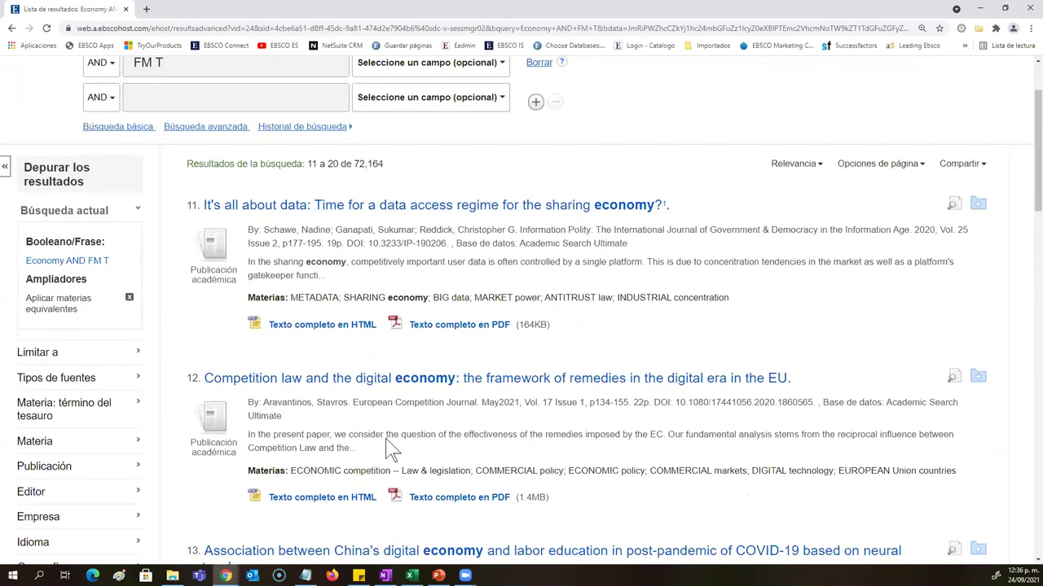
scroll(385, 439, "down", 1)
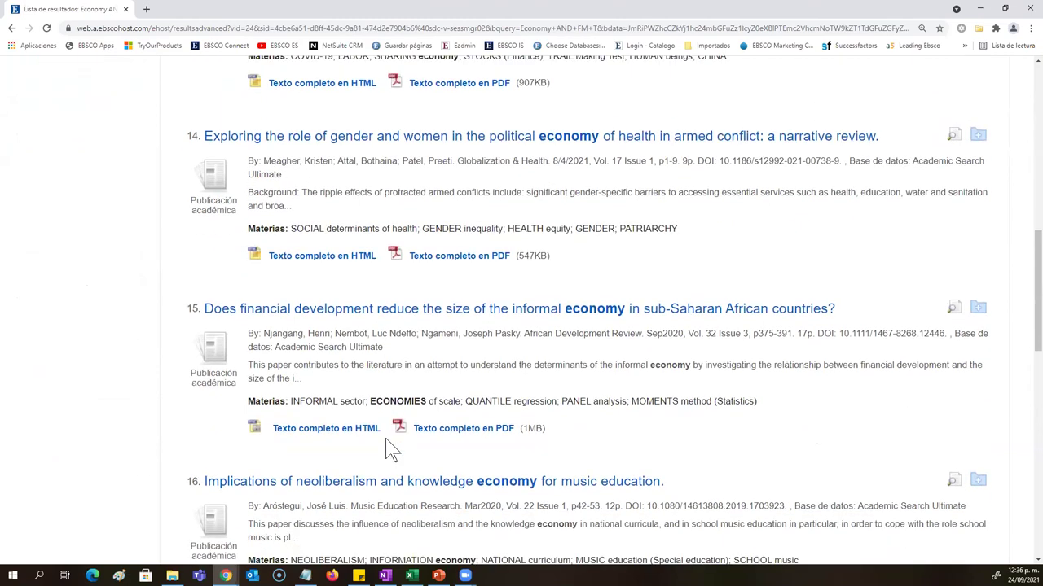
scroll(387, 444, "up", 8)
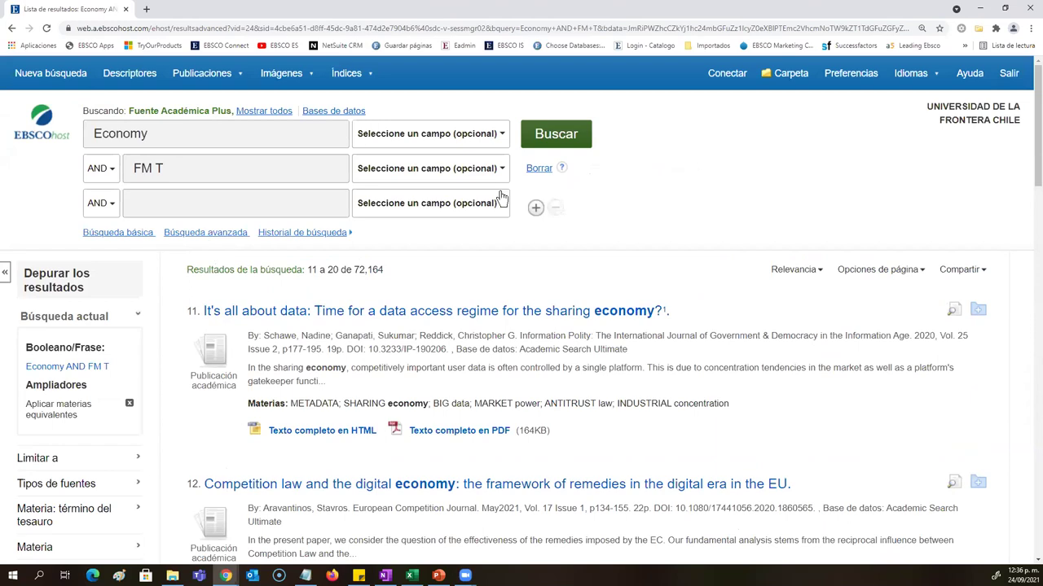
Step: Replace Economy with Law to search Law AND FM T, and expand the Limitar a options
double_click(201, 134)
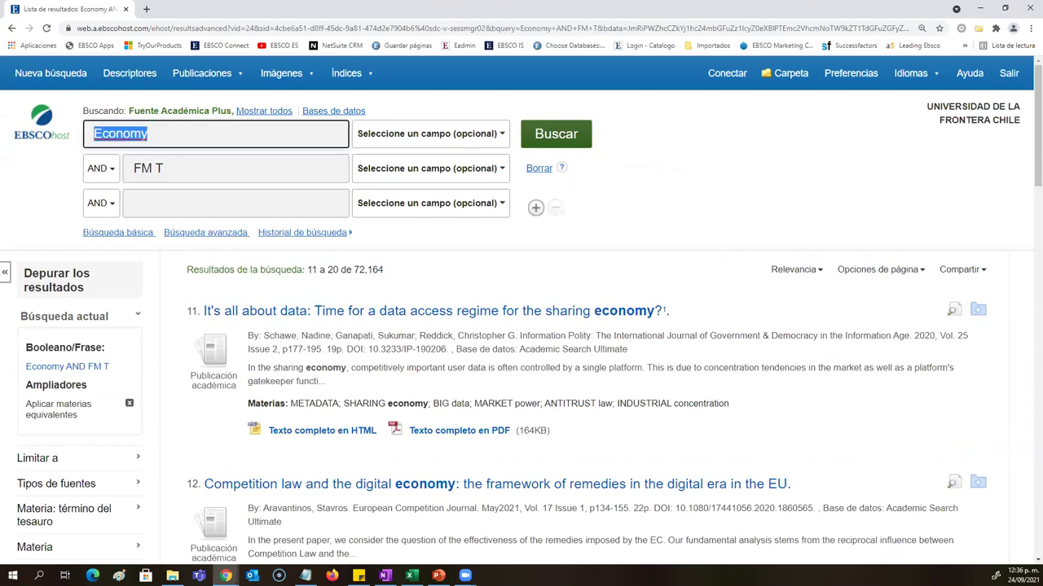
type("Law")
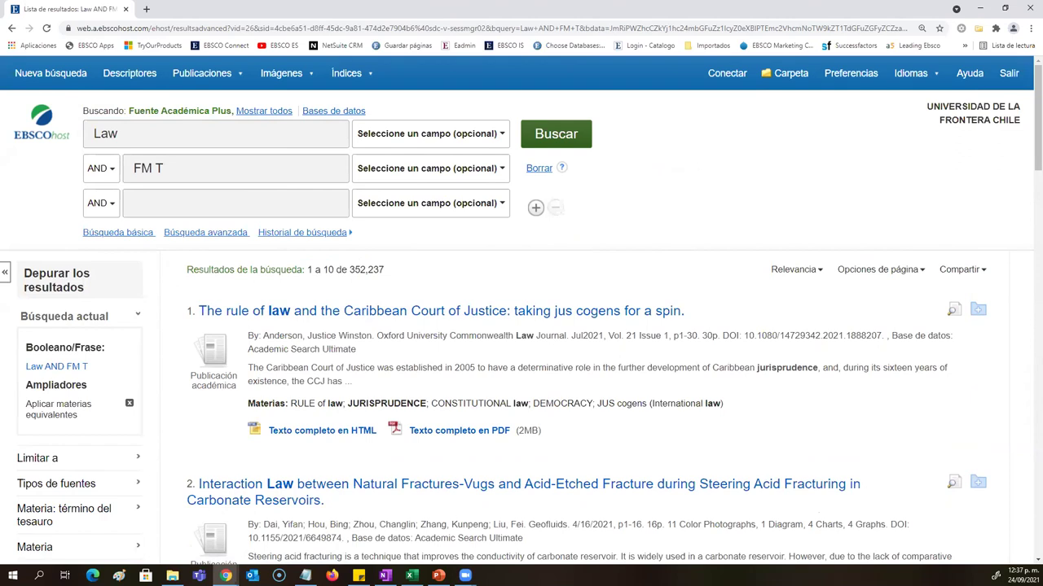
left_click(126, 460)
scroll(123, 466, "down", 2)
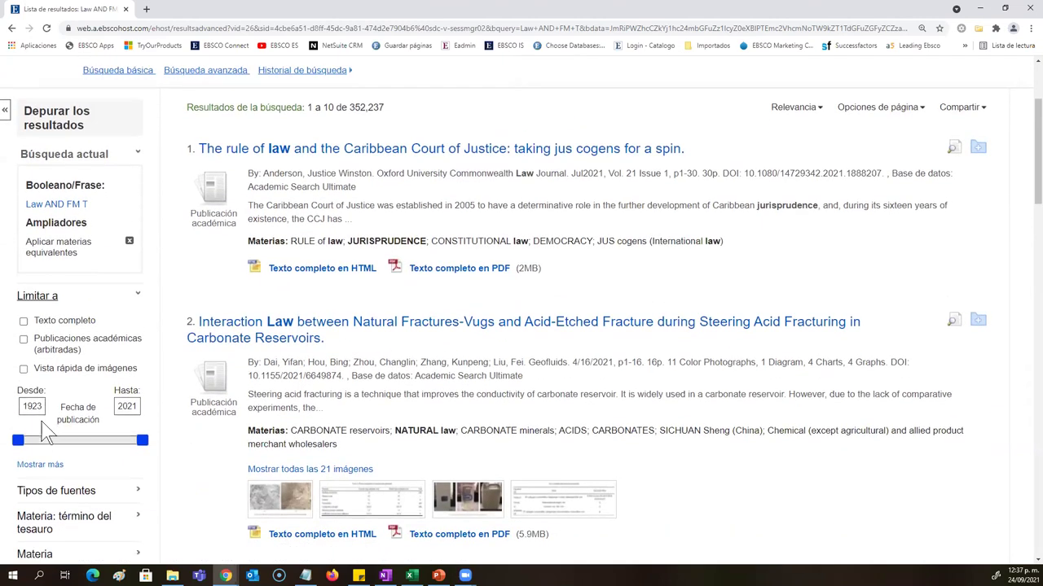
Step: Limit publication dates to 2011–2021 and scroll down to the video results
double_click(29, 403)
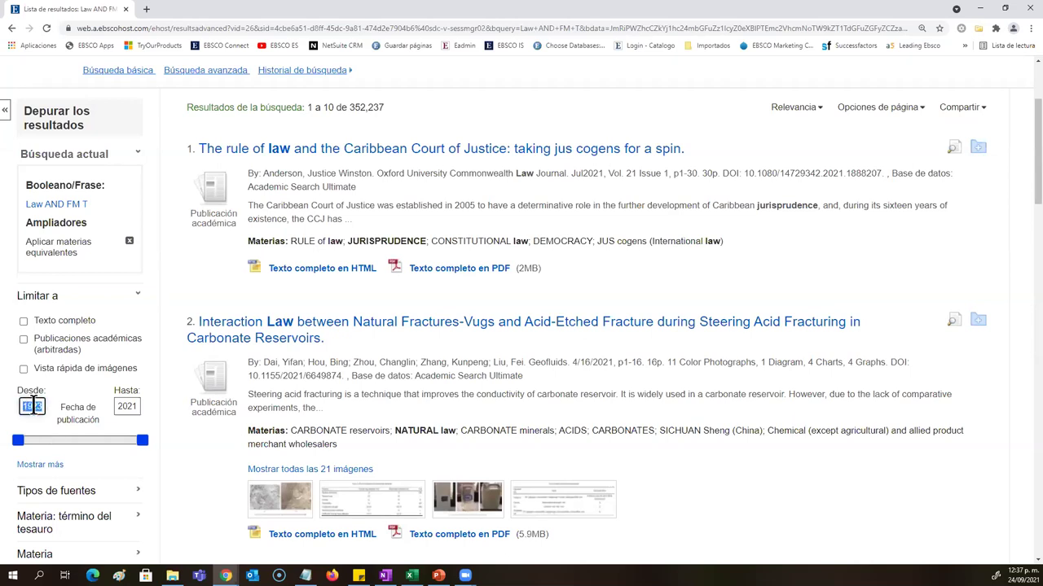
type("2021")
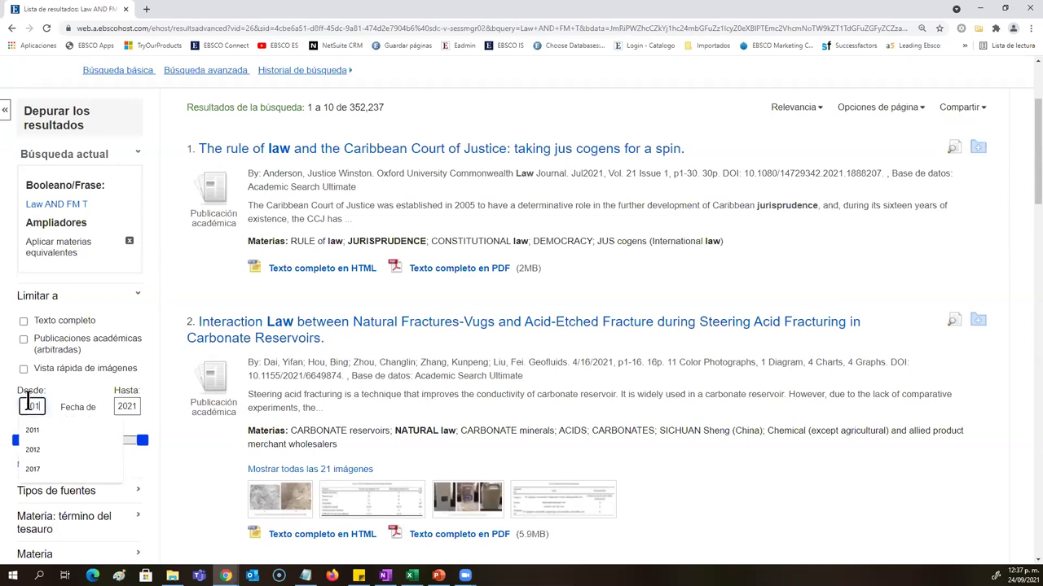
key("Return")
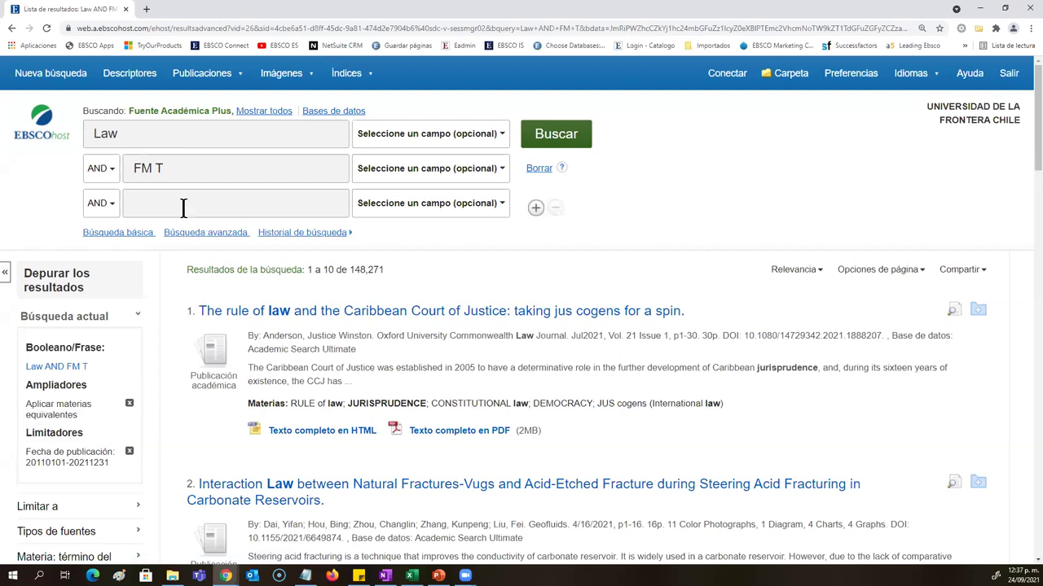
left_click_drag(178, 171, 135, 164)
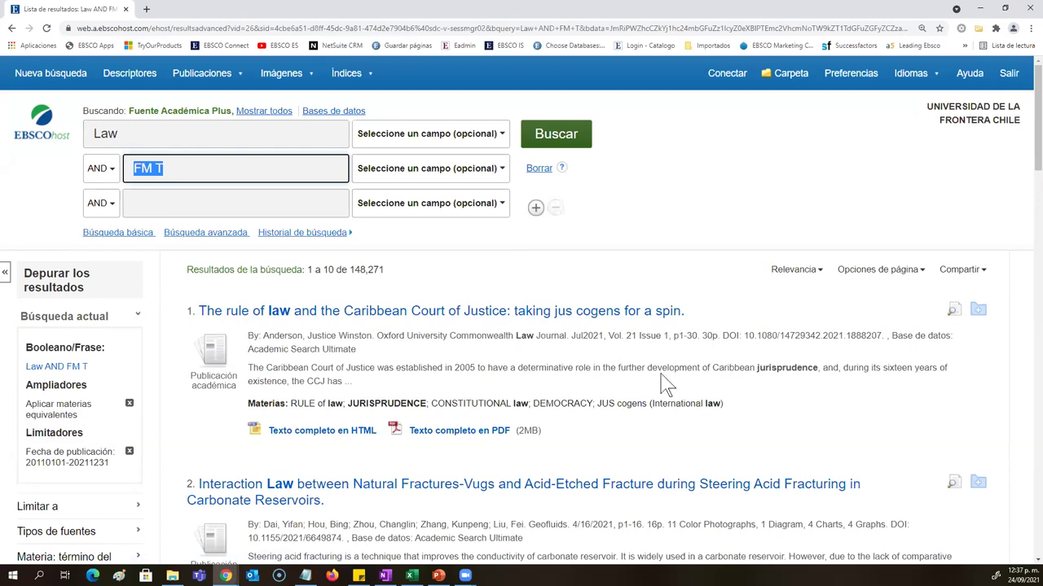
scroll(654, 364, "down", 3)
scroll(612, 320, "down", 3)
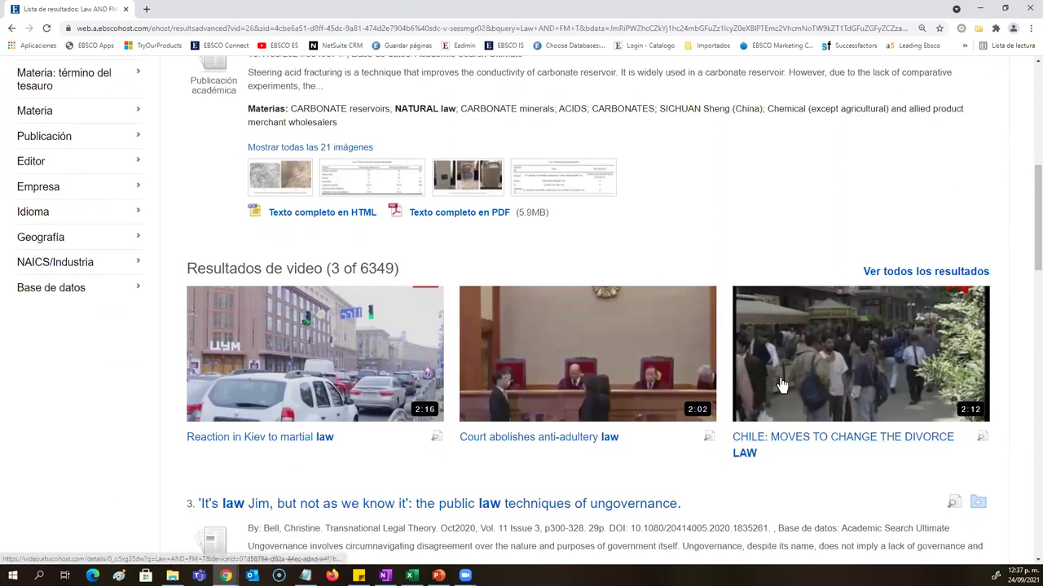
Step: Open all 2011–2021 video results for Law AND FM T and select the query text
left_click(894, 272)
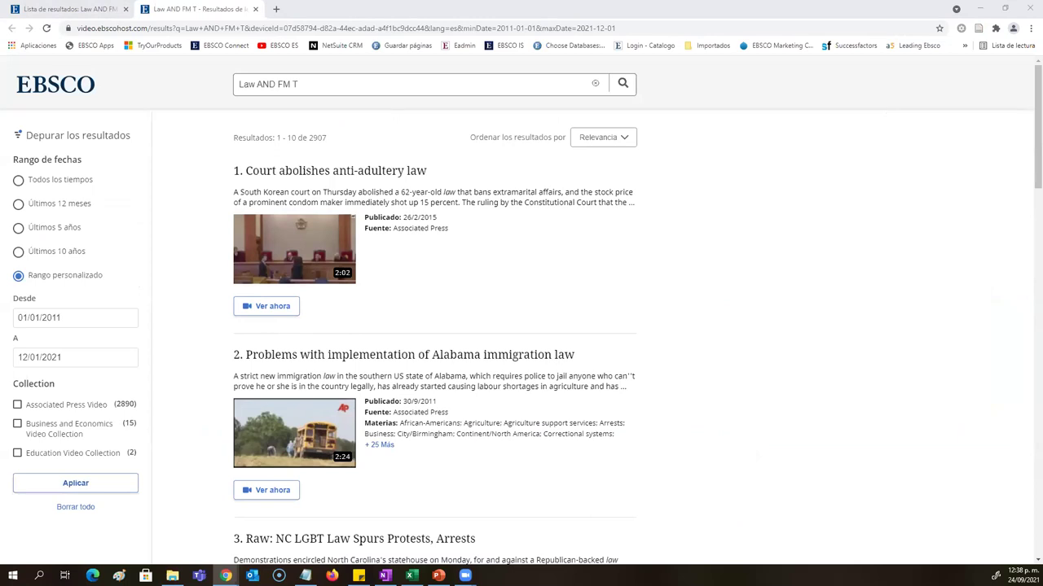
left_click(349, 79)
left_click_drag(349, 79, 228, 81)
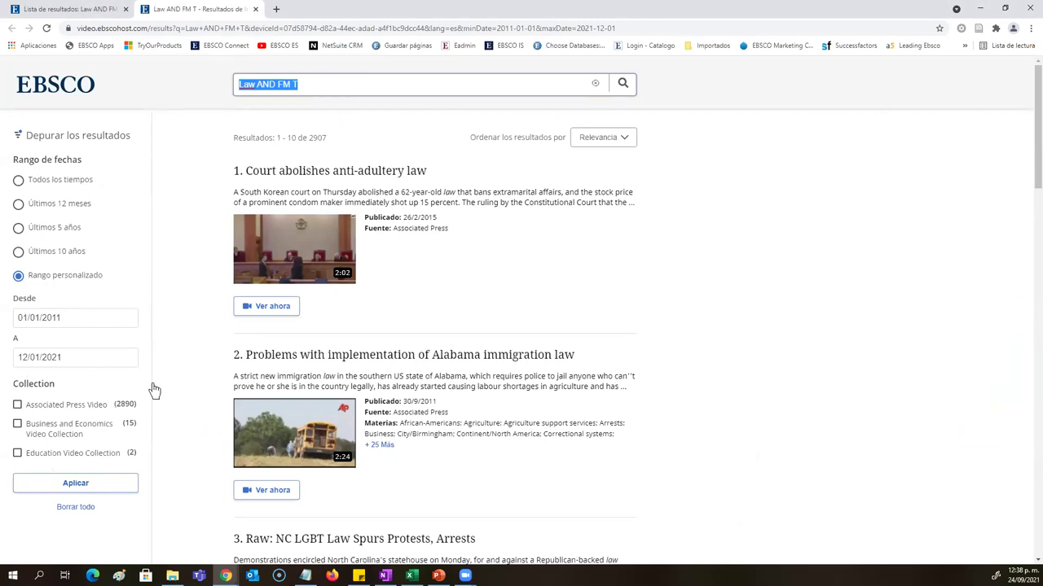
left_click_drag(69, 386, 16, 392)
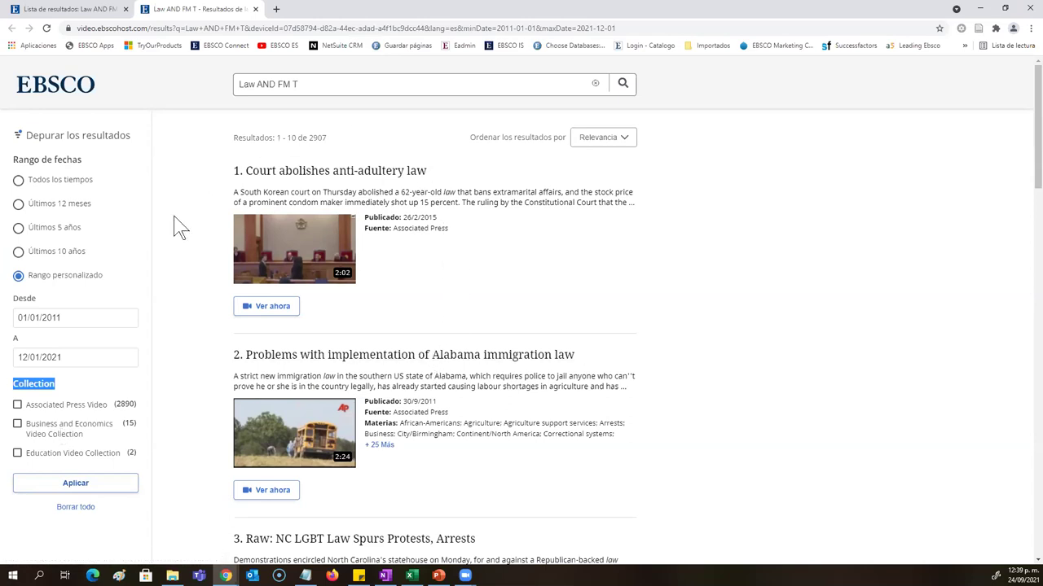
Step: Search the videos for Chile and open 'Chile embraces new wave of immigrants'
left_click(90, 9)
scroll(112, 112, "up", 3)
scroll(113, 110, "up", 5)
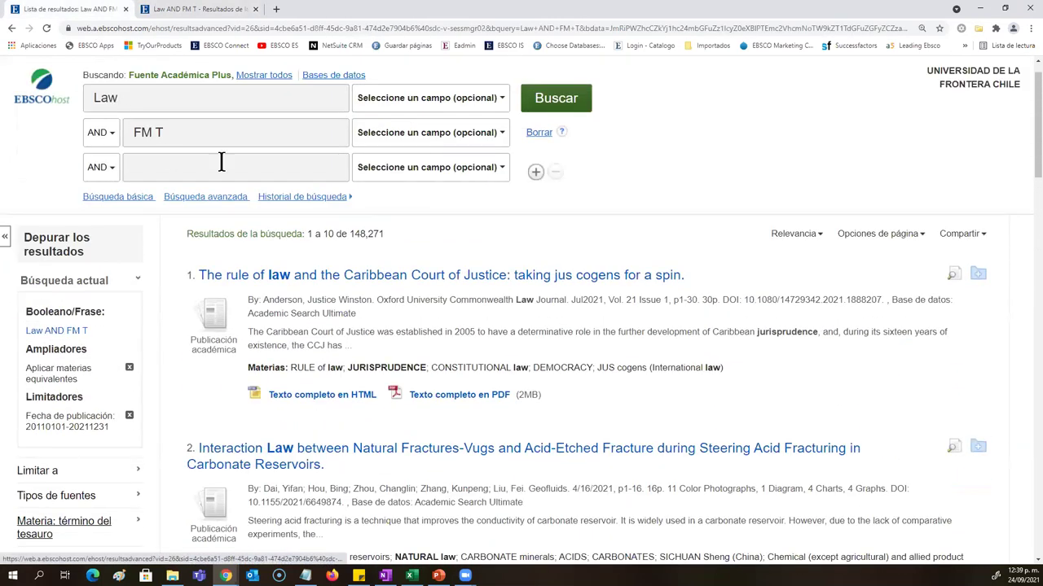
left_click(204, 9)
triple_click(252, 82)
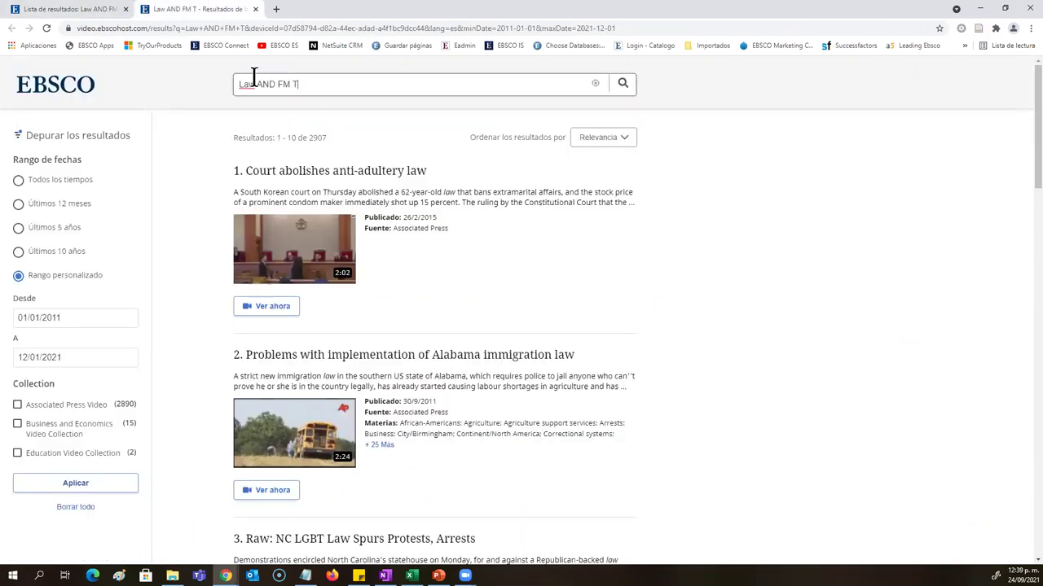
type("Chile")
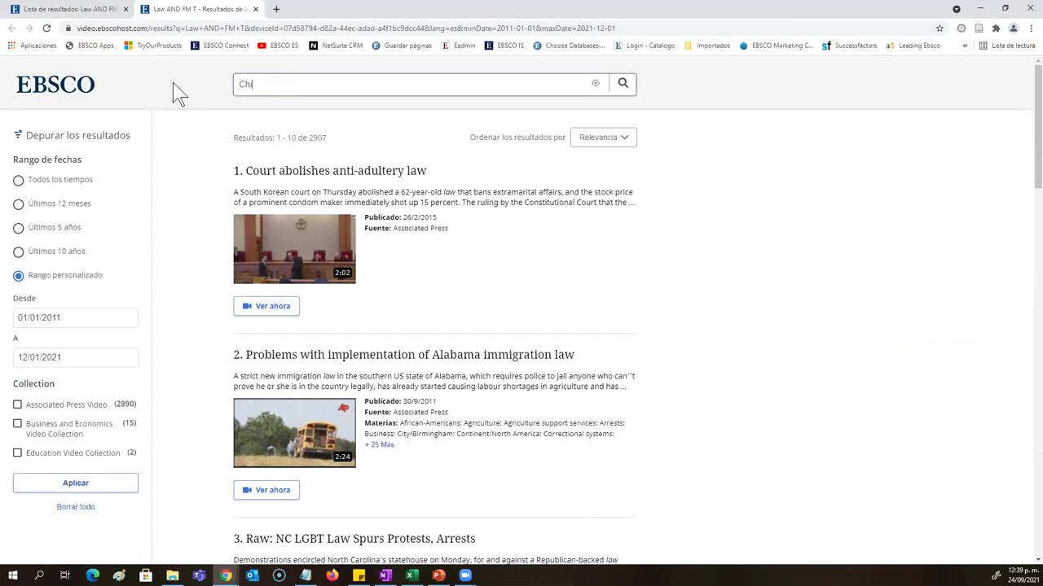
key("Return")
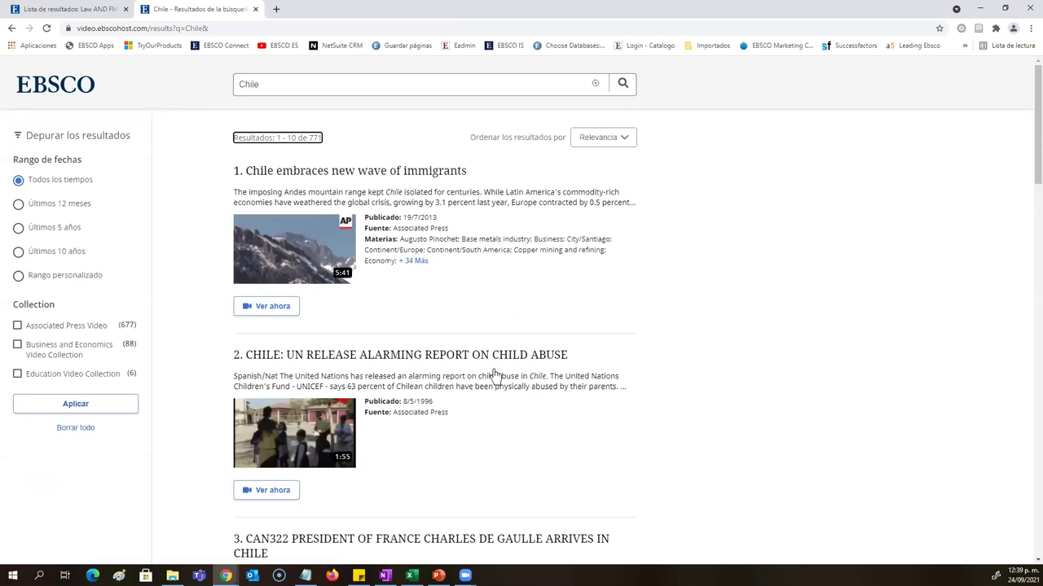
scroll(495, 375, "down", 2)
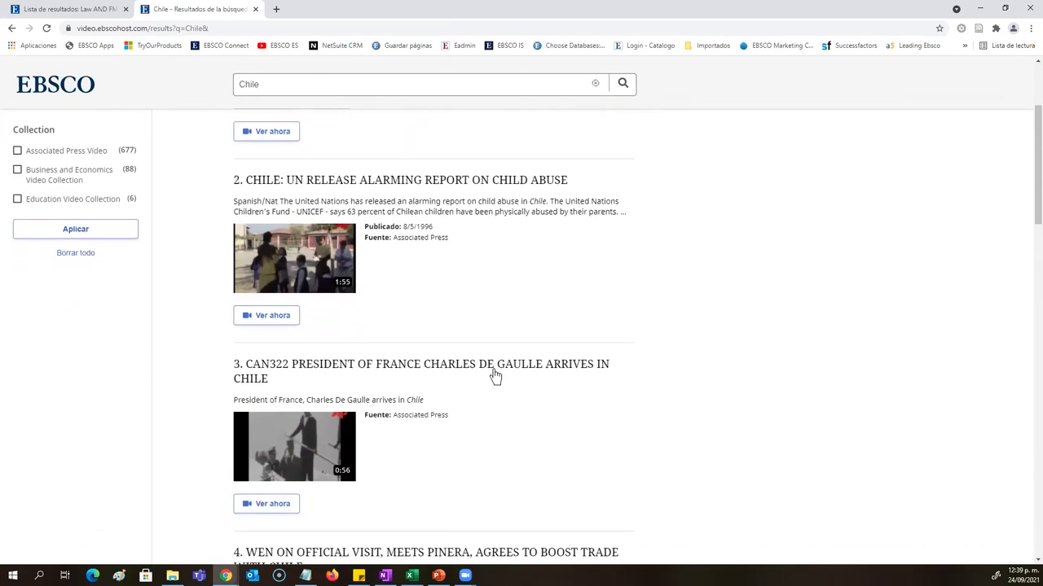
scroll(493, 372, "down", 2)
scroll(488, 363, "up", 4)
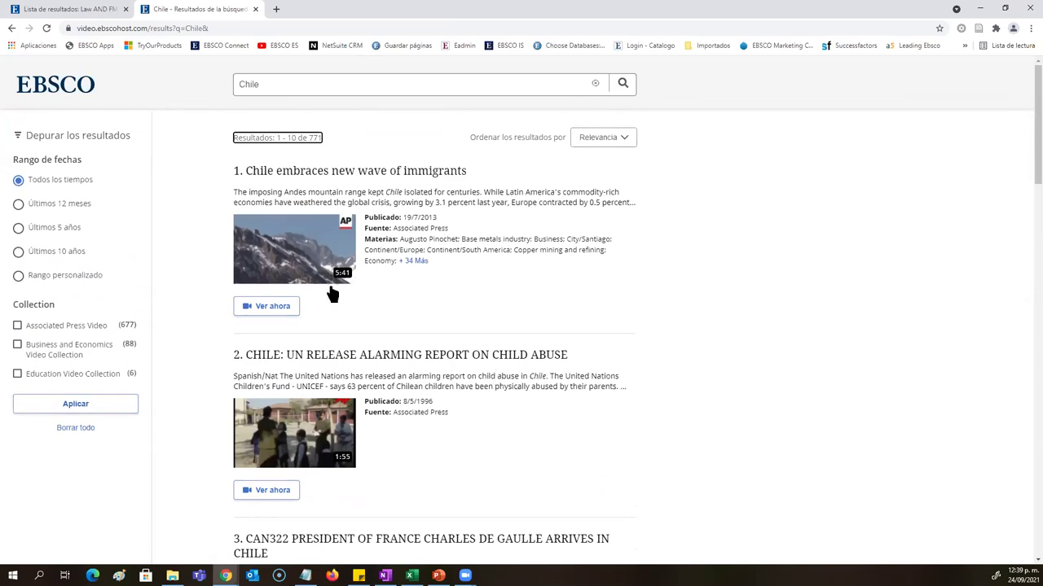
left_click(291, 252)
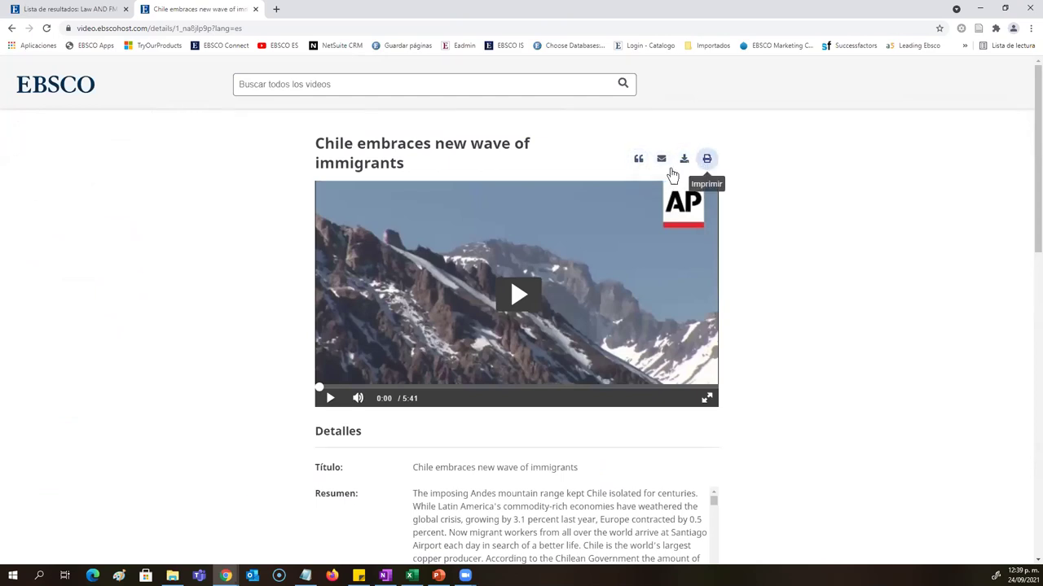
Step: Show the video's citation in APA 7th Edition style and select the reference
left_click(638, 160)
left_click(481, 307)
scroll(483, 340, "down", 2)
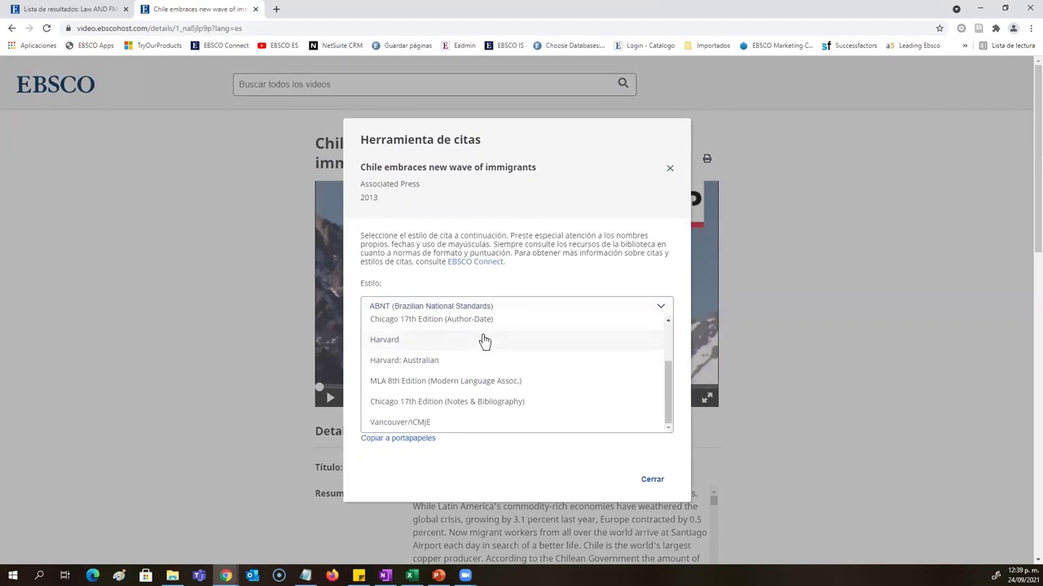
scroll(483, 340, "down", 3)
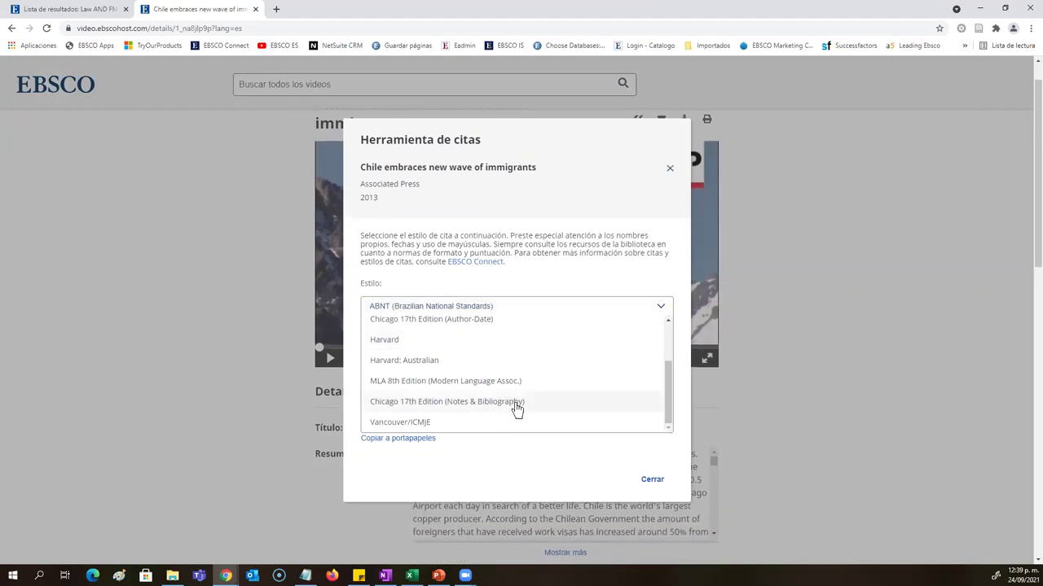
scroll(507, 390, "up", 3)
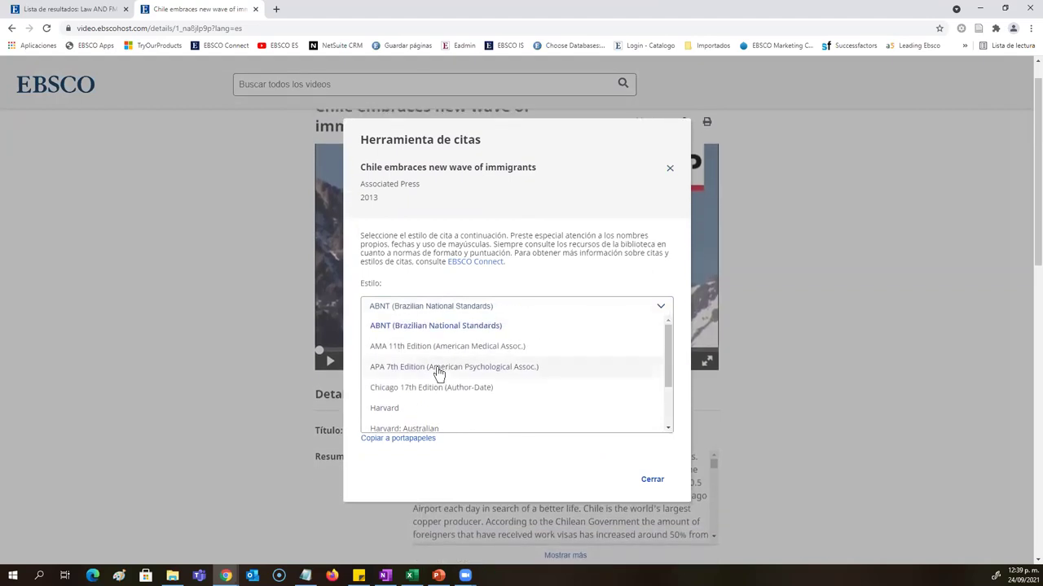
left_click(438, 368)
triple_click(444, 373)
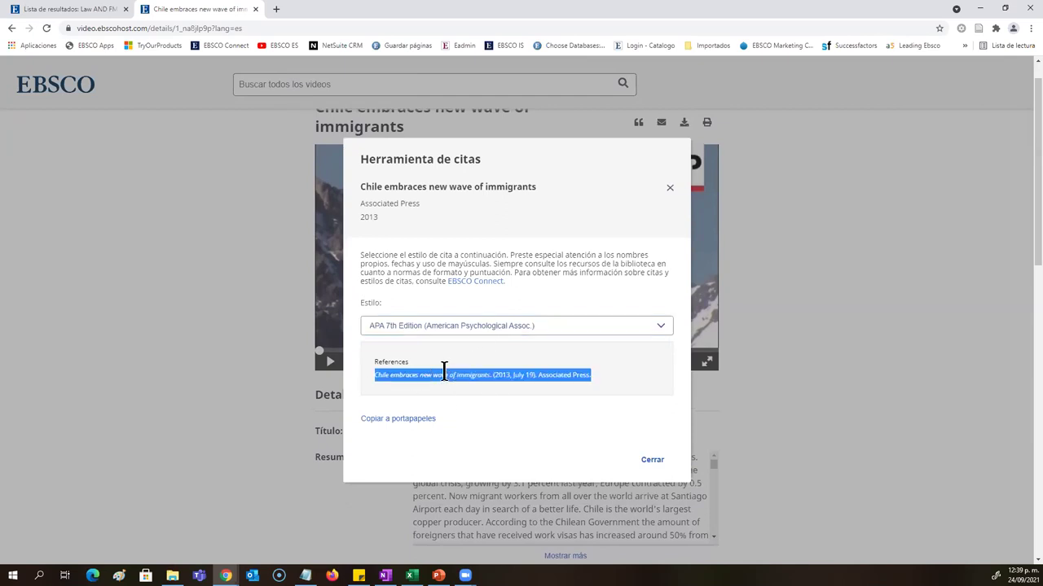
Step: Switch the citation to Vancouver/ICMJE style, select it, then close the citation tool
left_click(419, 326)
scroll(403, 419, "down", 4)
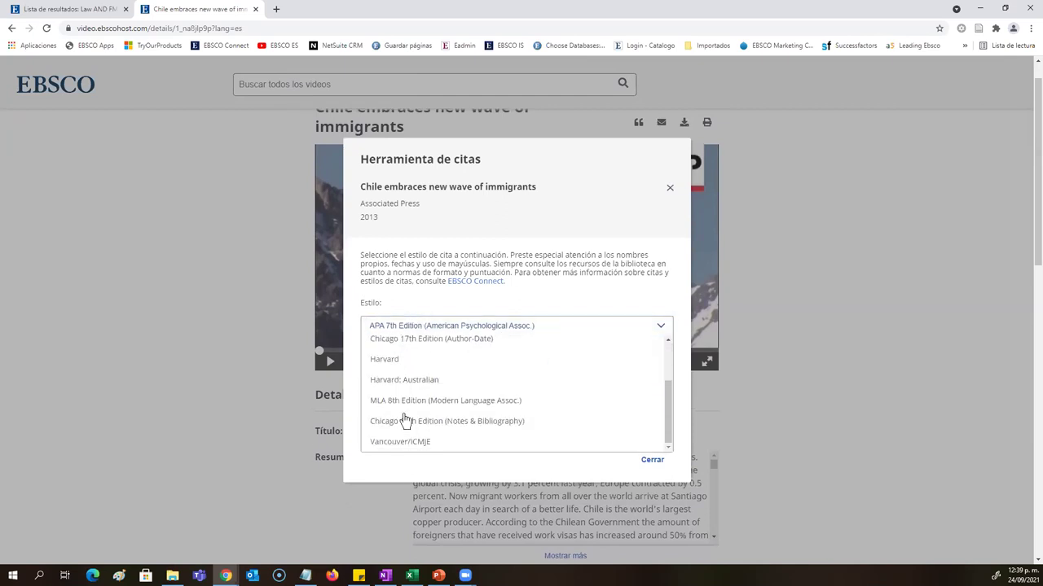
left_click(406, 444)
triple_click(475, 375)
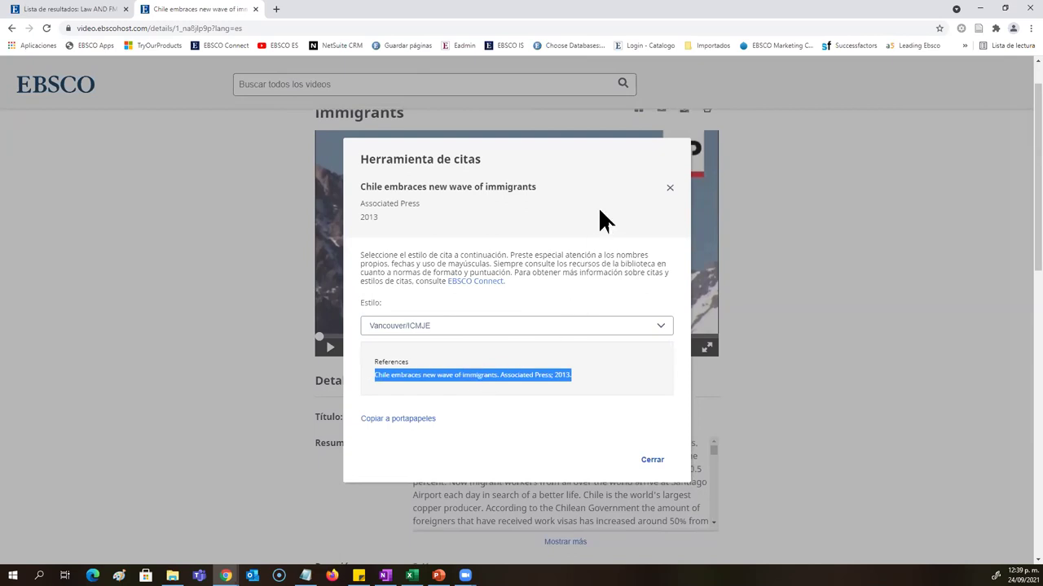
left_click(672, 202)
left_click(670, 189)
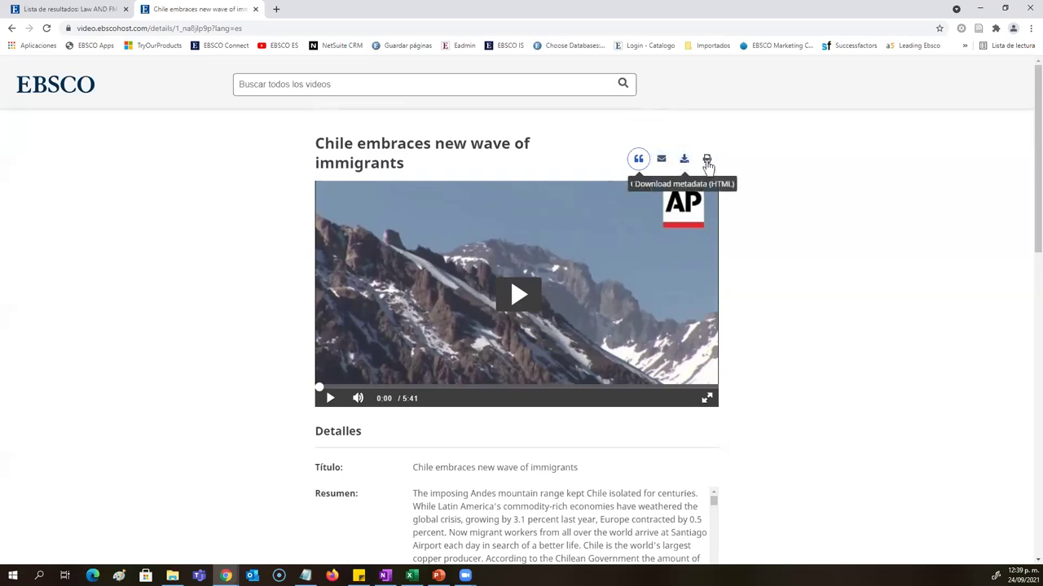
scroll(725, 244, "down", 5)
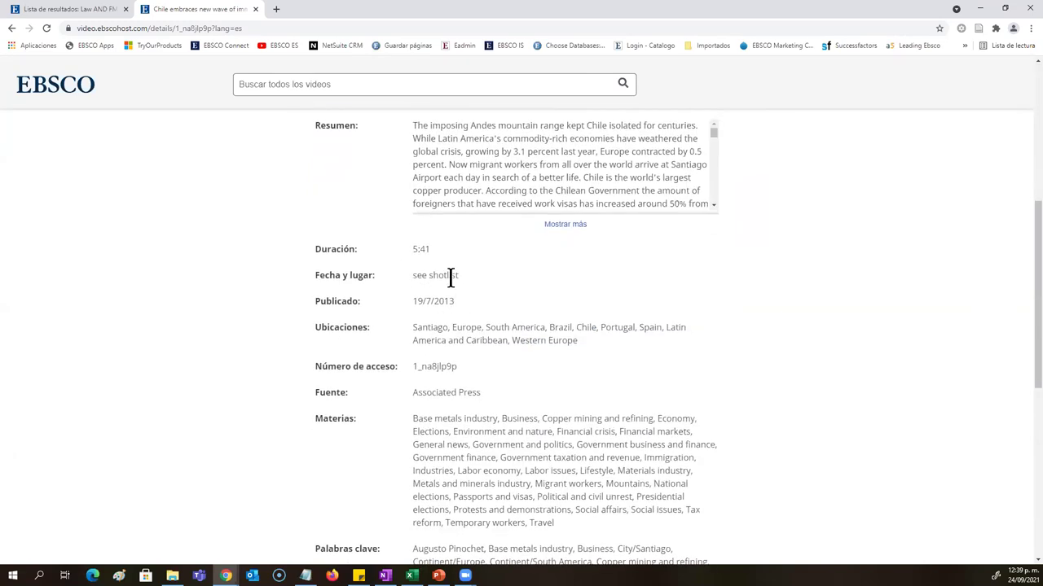
scroll(449, 277, "down", 2)
scroll(449, 277, "down", 1)
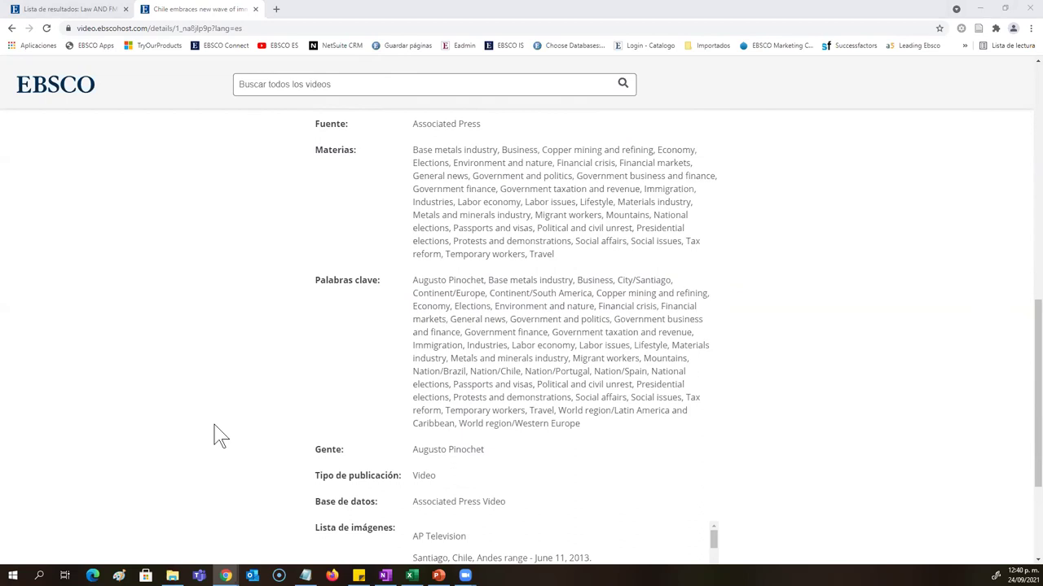
scroll(570, 253, "up", 8)
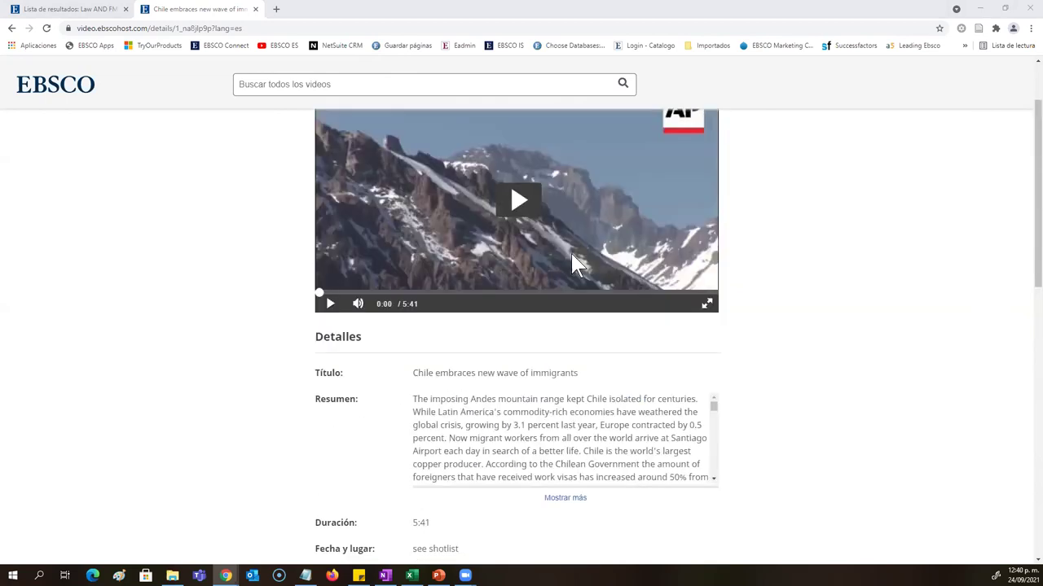
left_click_drag(454, 170, 308, 149)
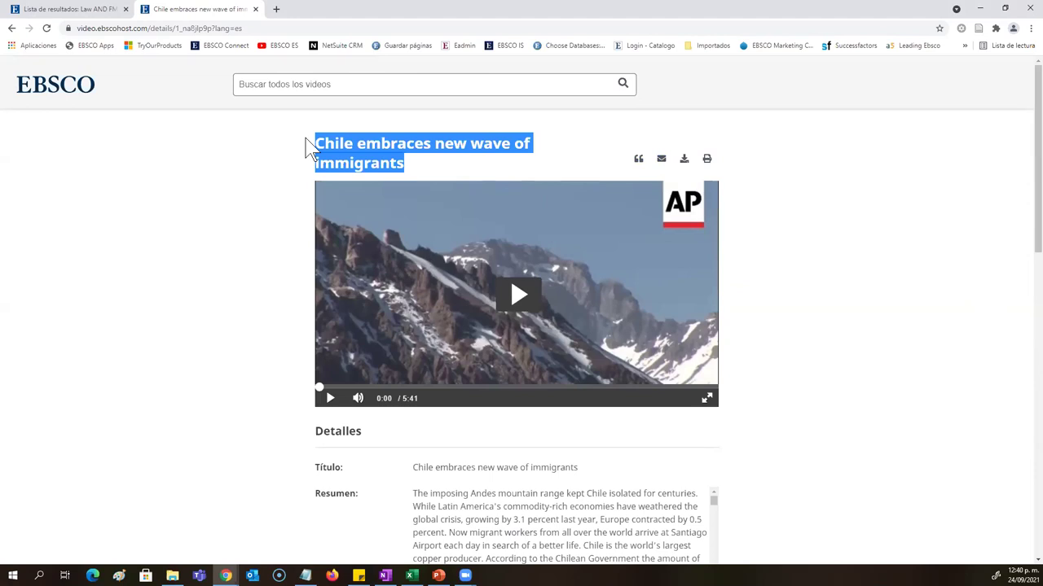
Step: Return to the 'Lista de resultados' tab of Law AND FM T article results, scrolled to the top
left_click(106, 9)
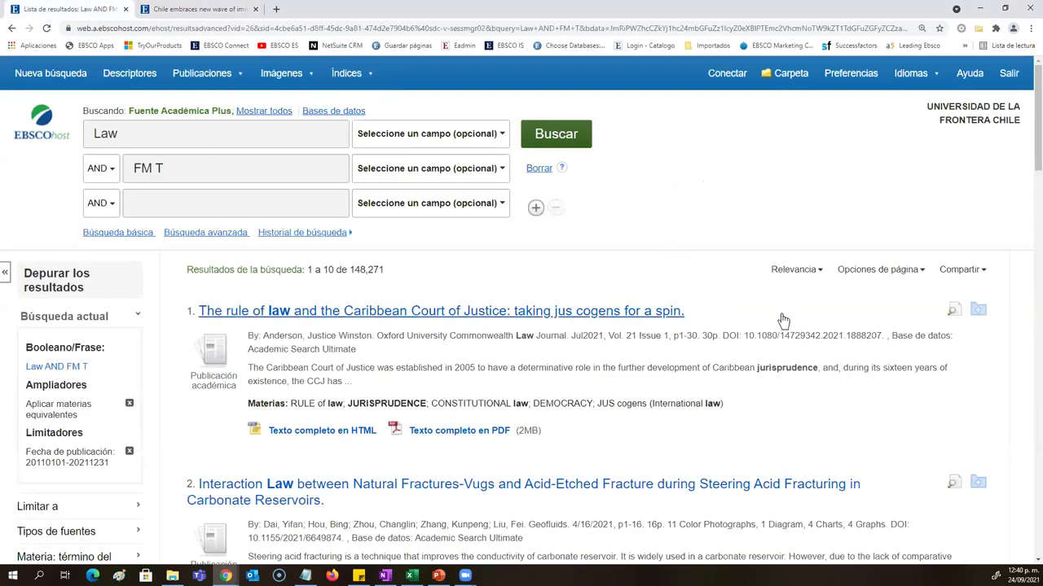
scroll(780, 317, "down", 2)
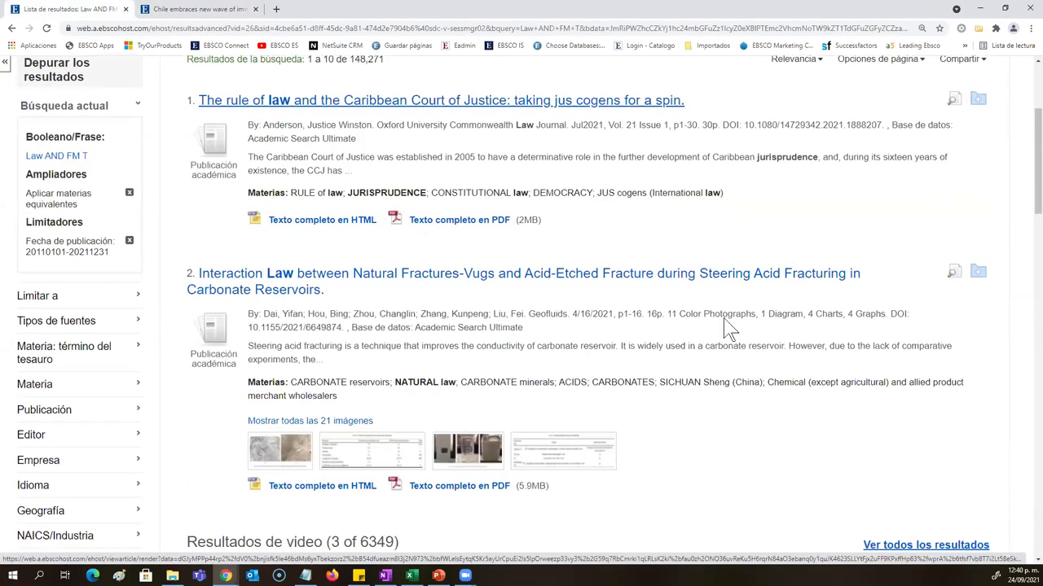
scroll(712, 364, "up", 1)
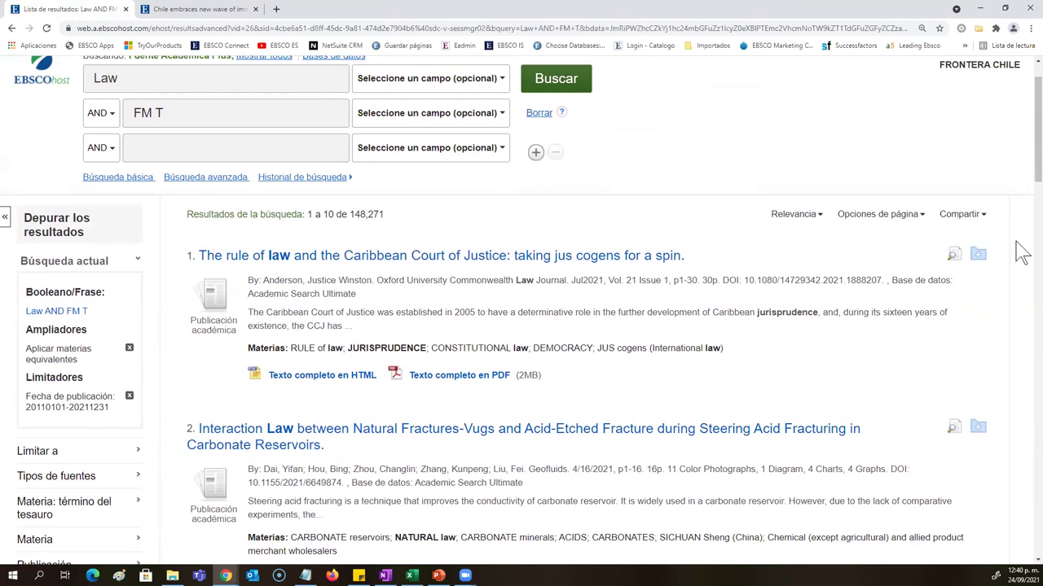
scroll(705, 302, "up", 1)
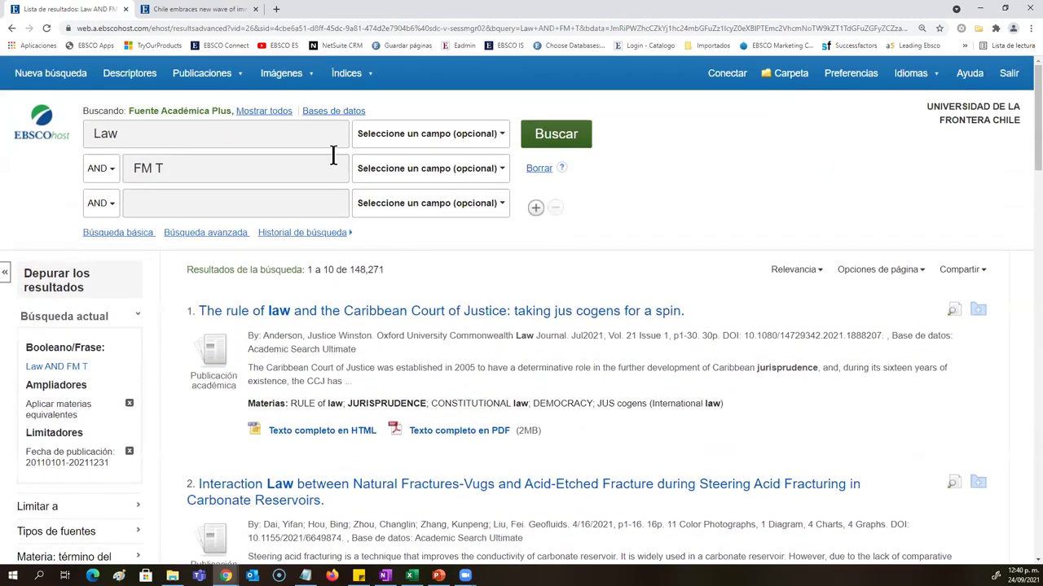
mouse_move(281, 77)
Step: Open the Compartir sharing options, then go to the Conectar personal account sign-in page
left_click(954, 270)
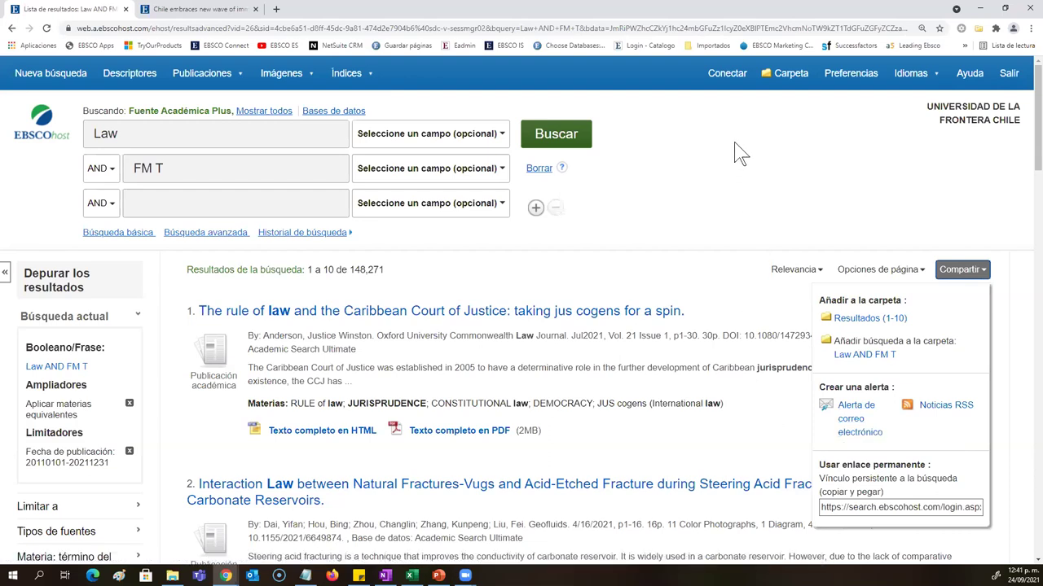
left_click(727, 74)
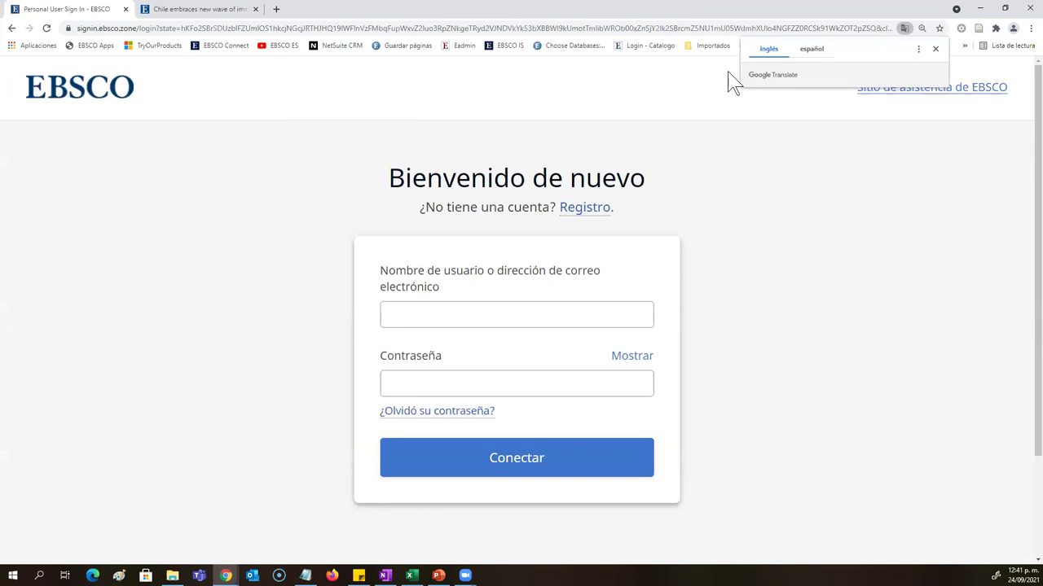
Step: Start a new EBSCO account and enter the first name, surname and e-mail address
left_click(592, 213)
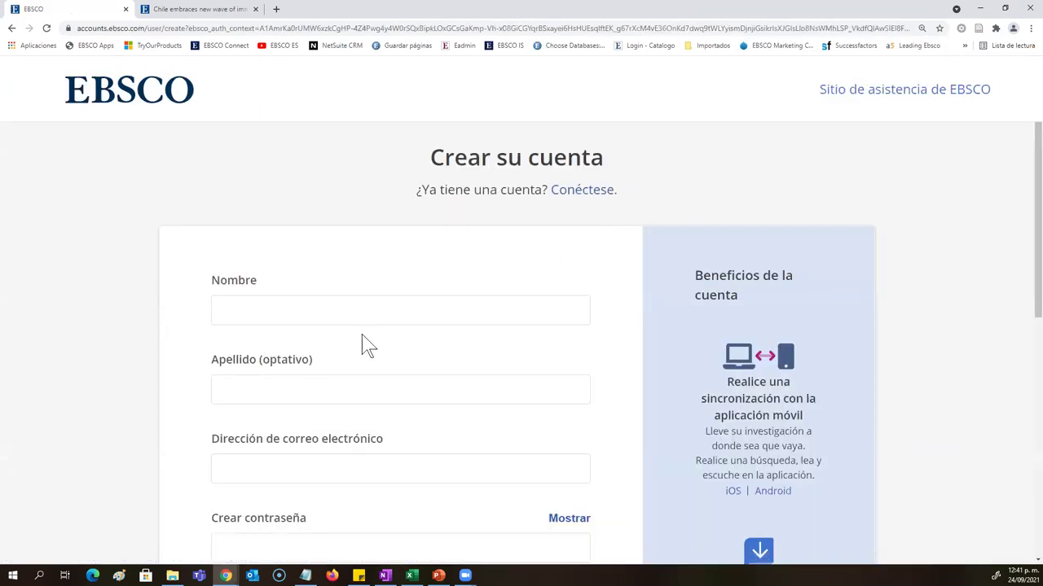
left_click(340, 313)
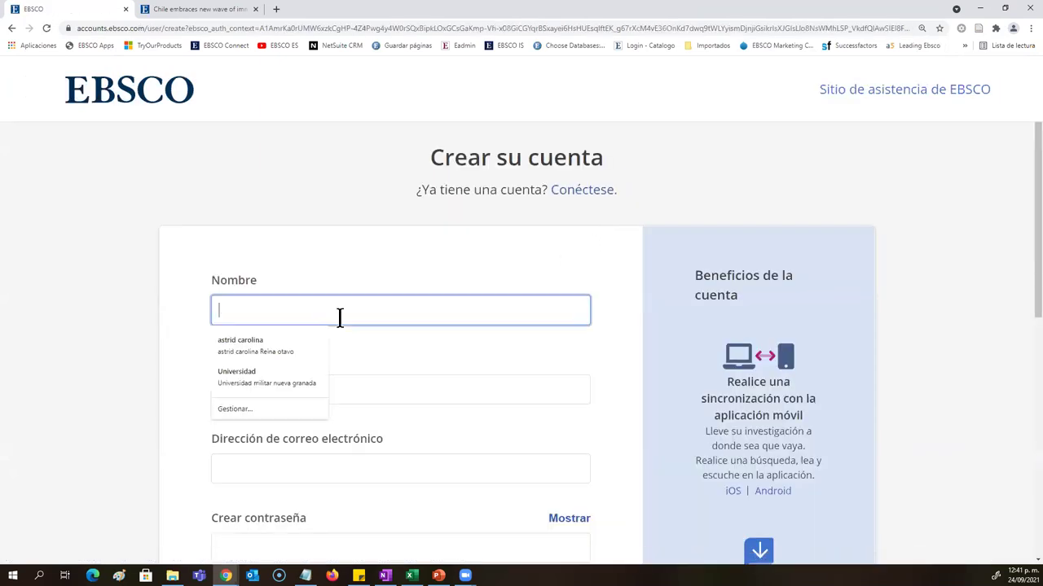
key("Tab")
key("Tab")
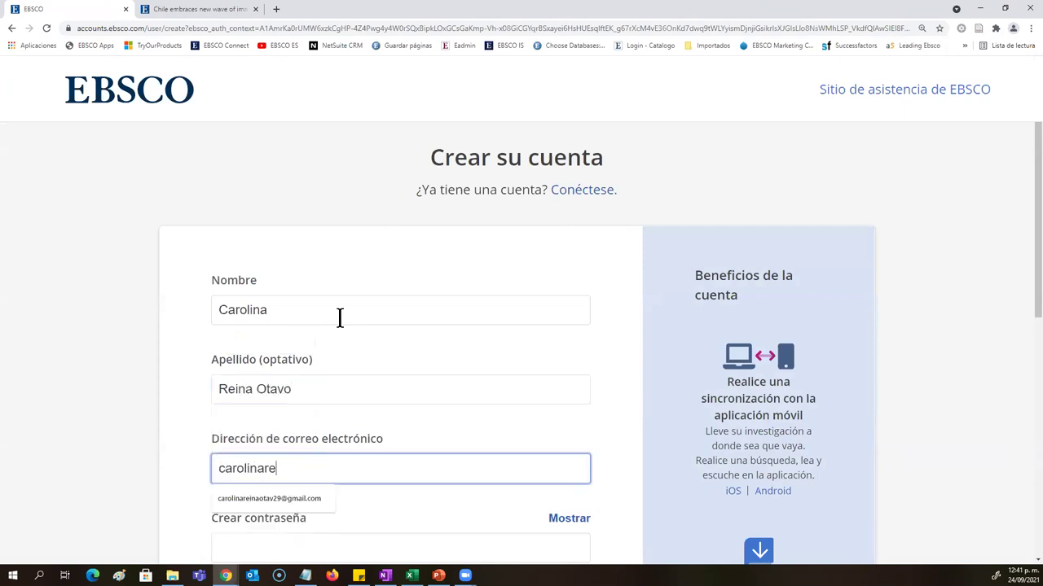
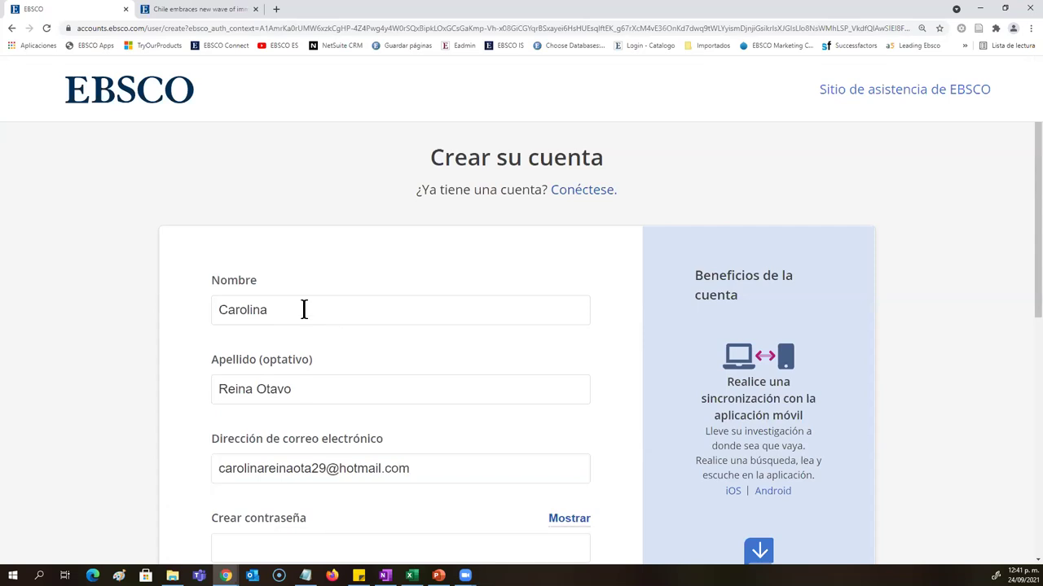
Step: Enter a new account password and check the password requirements
scroll(301, 307, "down", 4)
left_click(248, 222)
type("••••••••••••••")
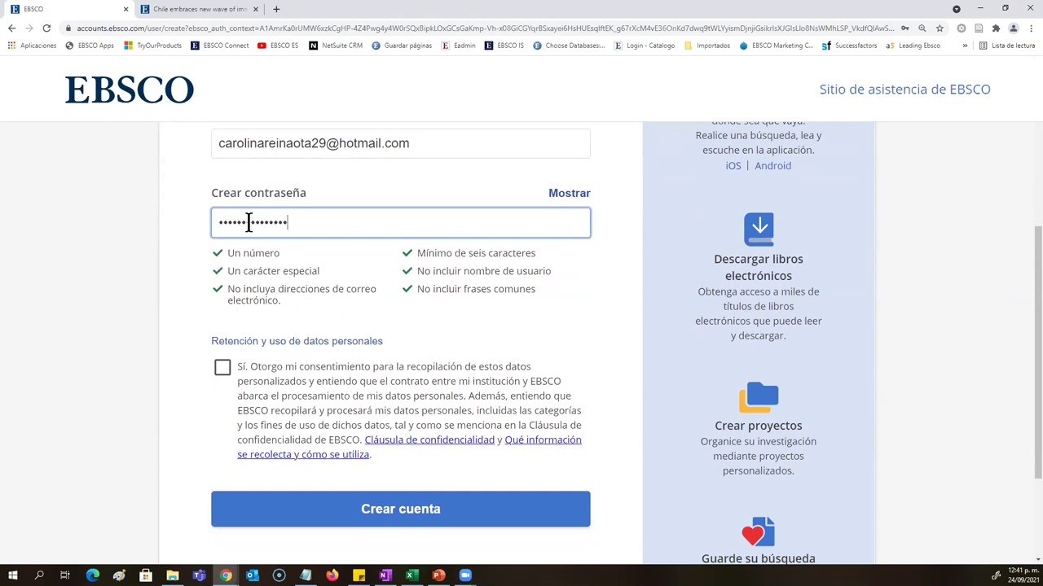
left_click(524, 311)
left_click_drag(523, 310, 233, 259)
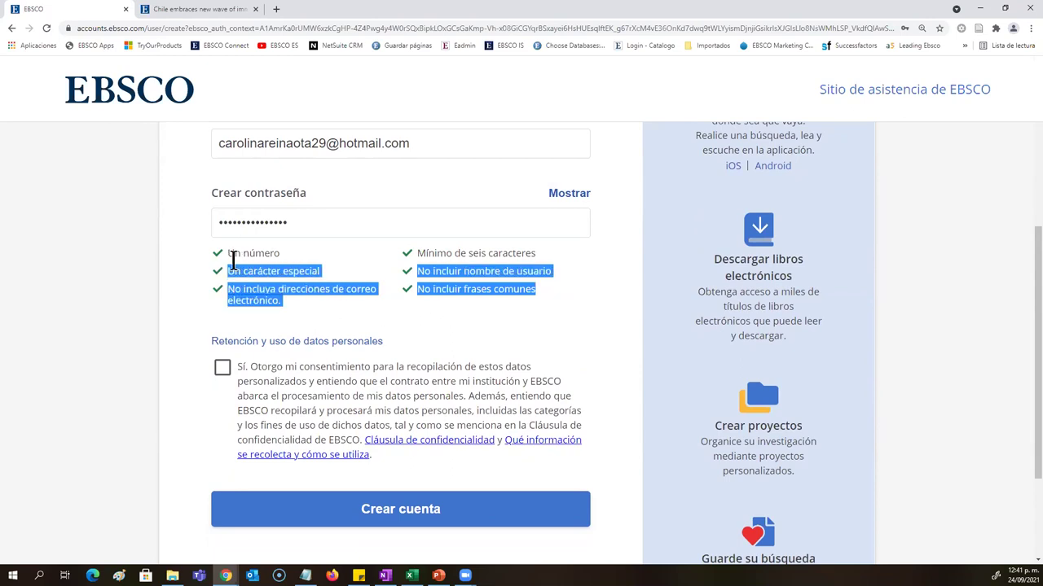
left_click(420, 270)
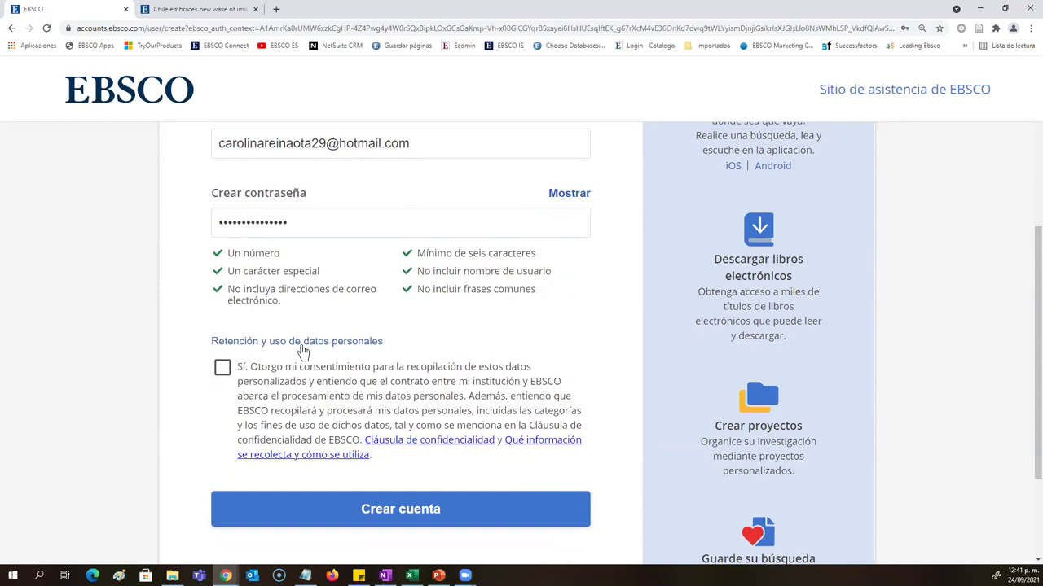
Step: Give data-processing consent, submit the registration, and review the already-registered e-mail error
left_click(223, 371)
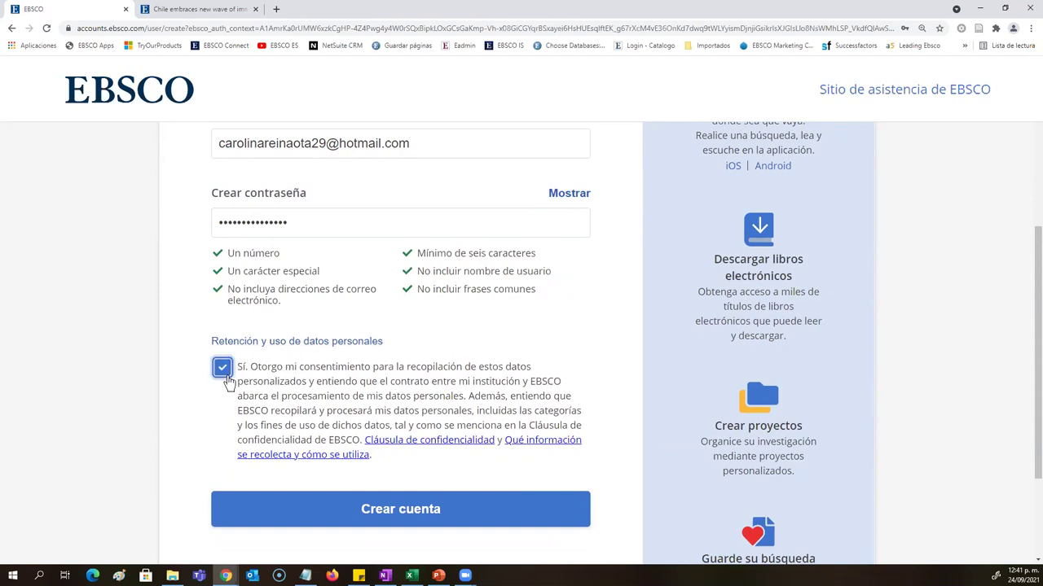
left_click(350, 507)
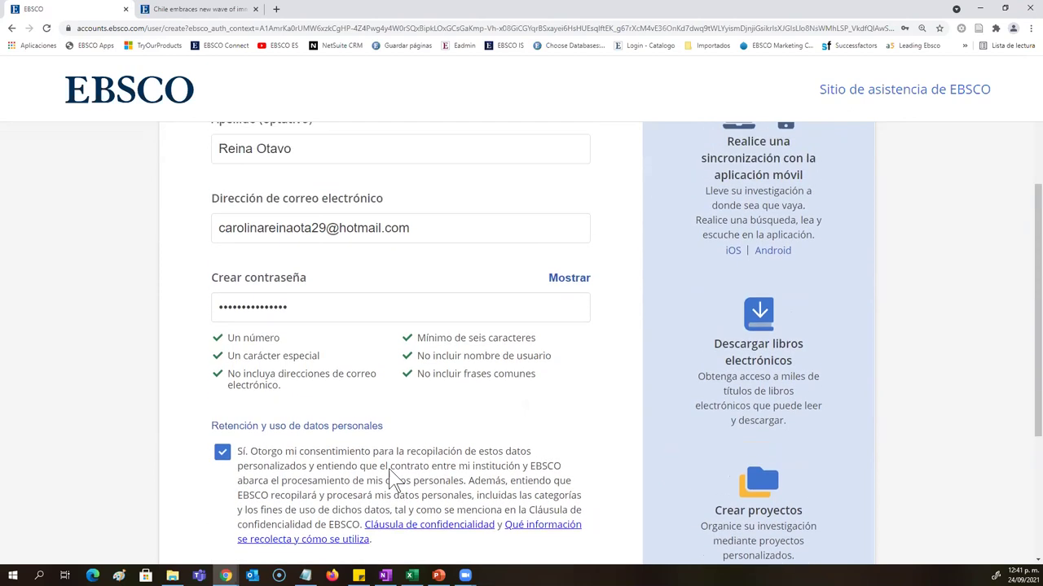
left_click_drag(430, 251, 139, 248)
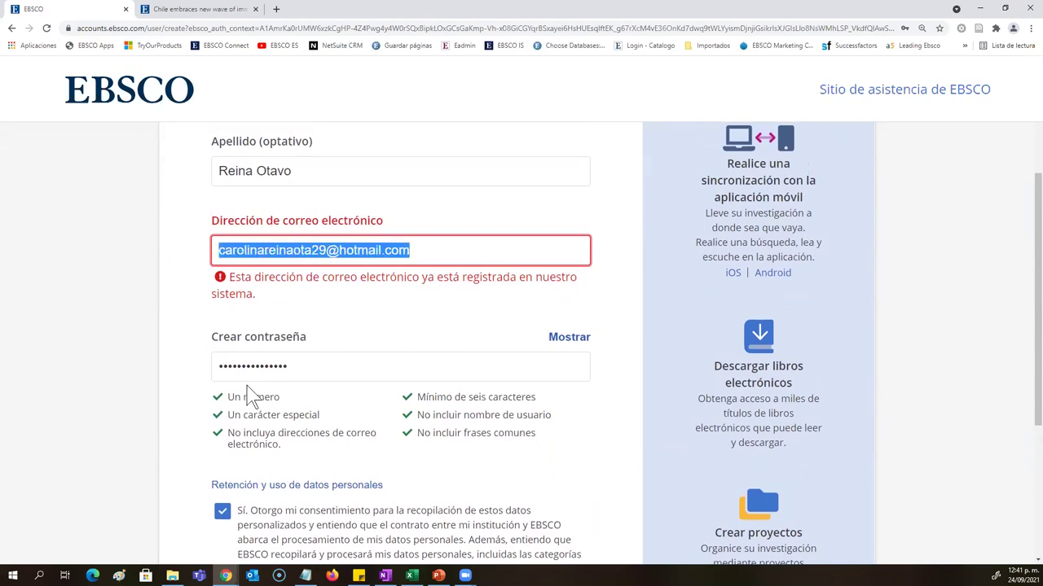
scroll(495, 310, "up", 3)
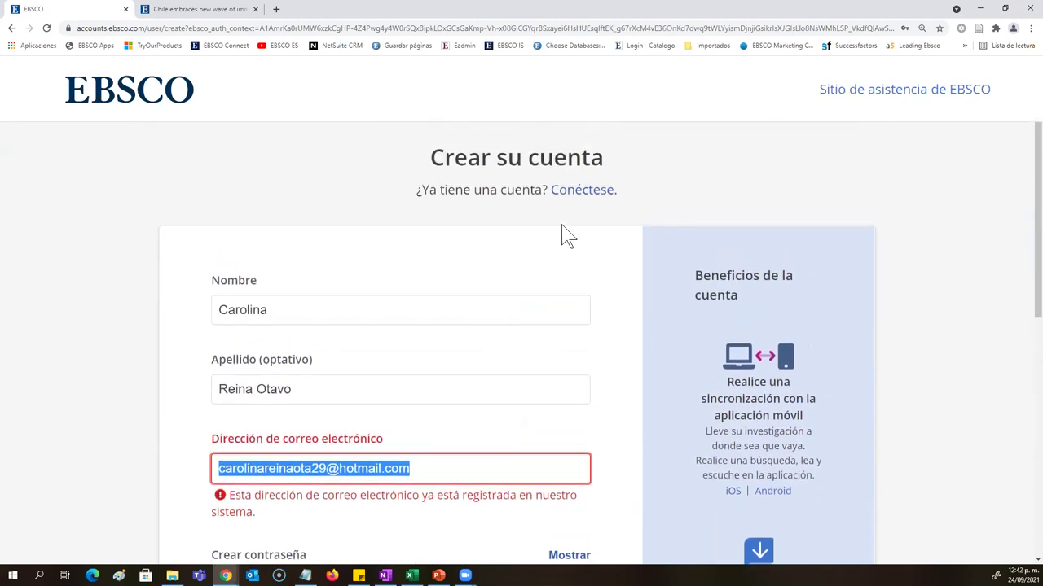
left_click(570, 193)
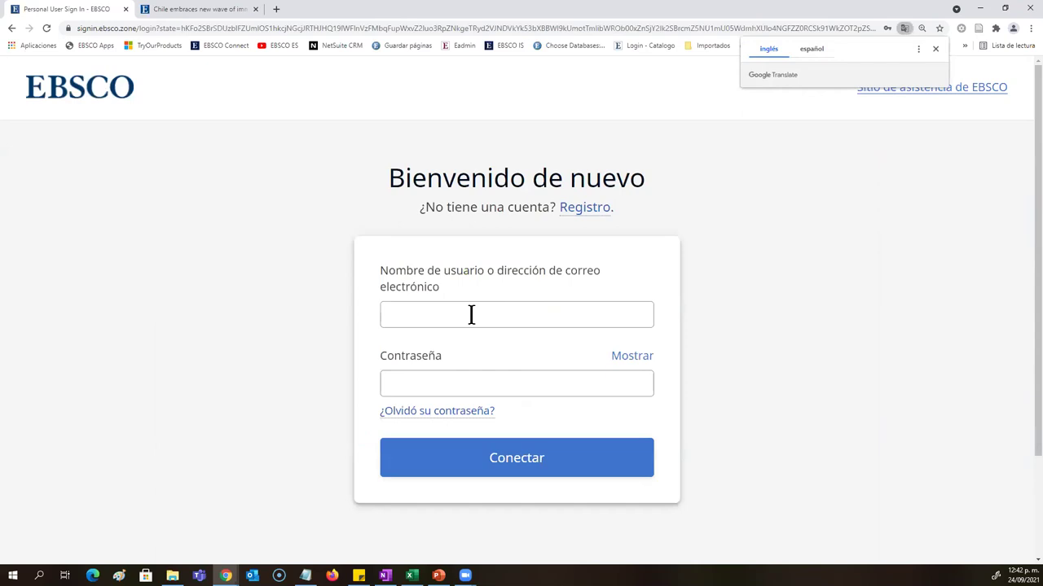
Step: Sign in with the suggested account e-mail and the password
left_click(470, 314)
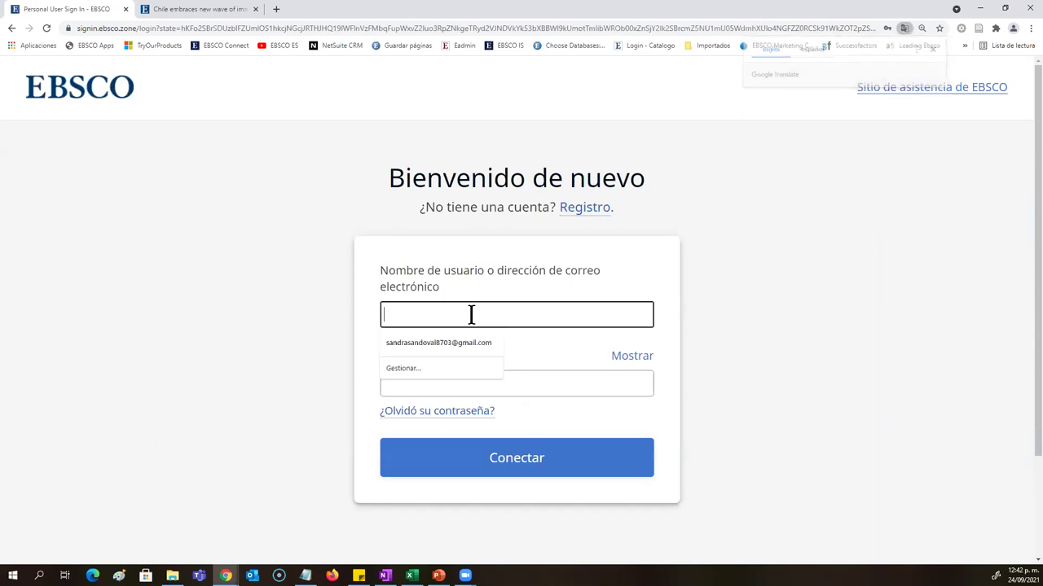
key("Down")
key("Return")
left_click(493, 385)
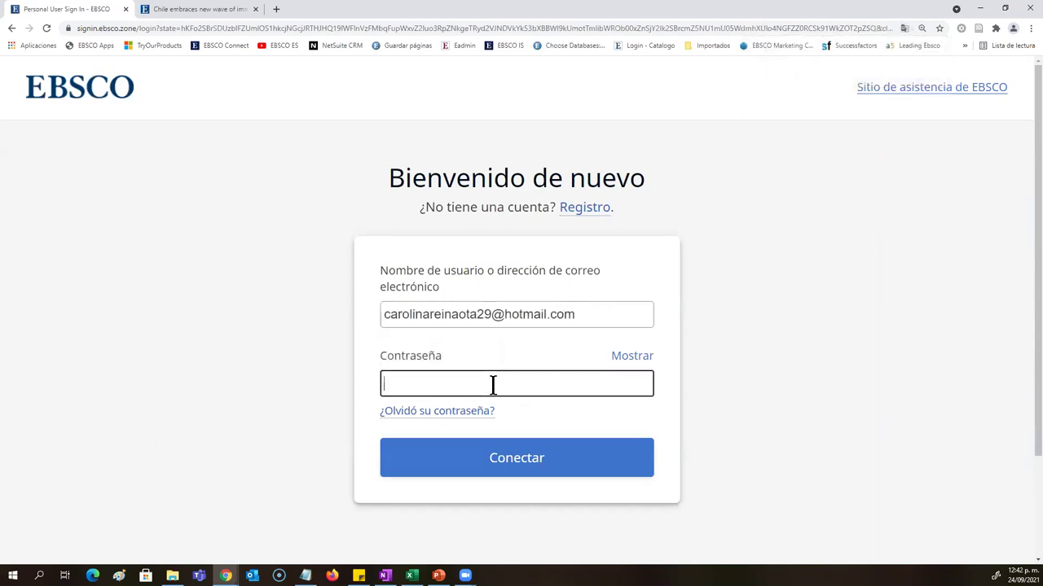
type("•••••••••••••••")
left_click(552, 459)
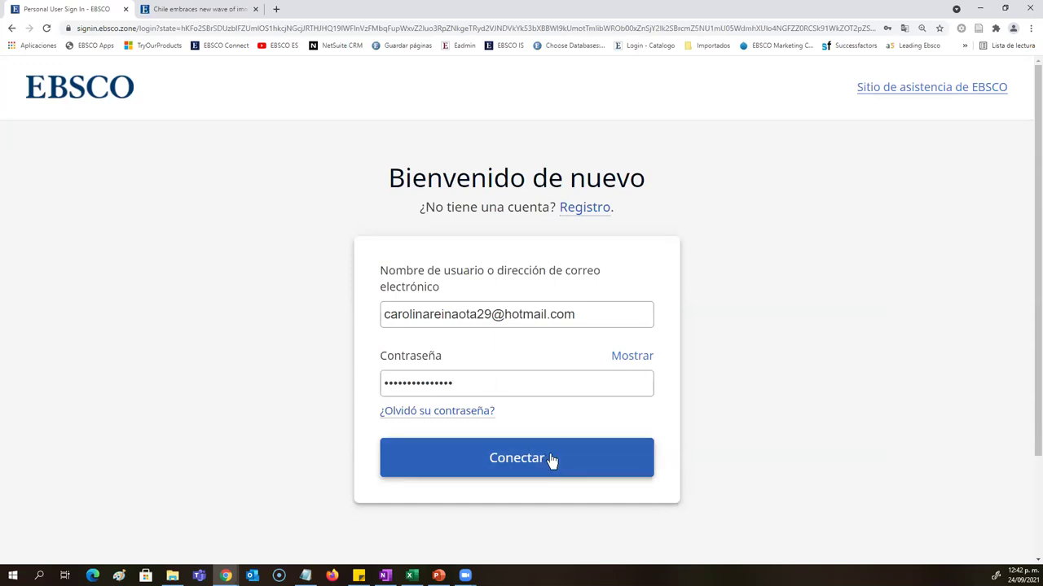
Step: Retype the password and resubmit, then reload the failed page and confirm resubmission
left_click(526, 465)
left_click(461, 384)
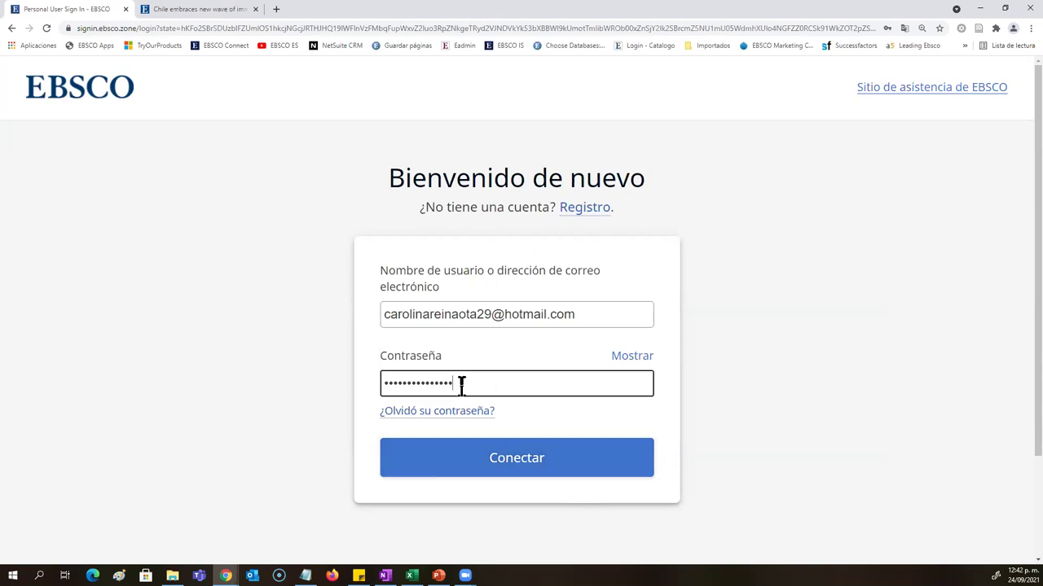
left_click(491, 461)
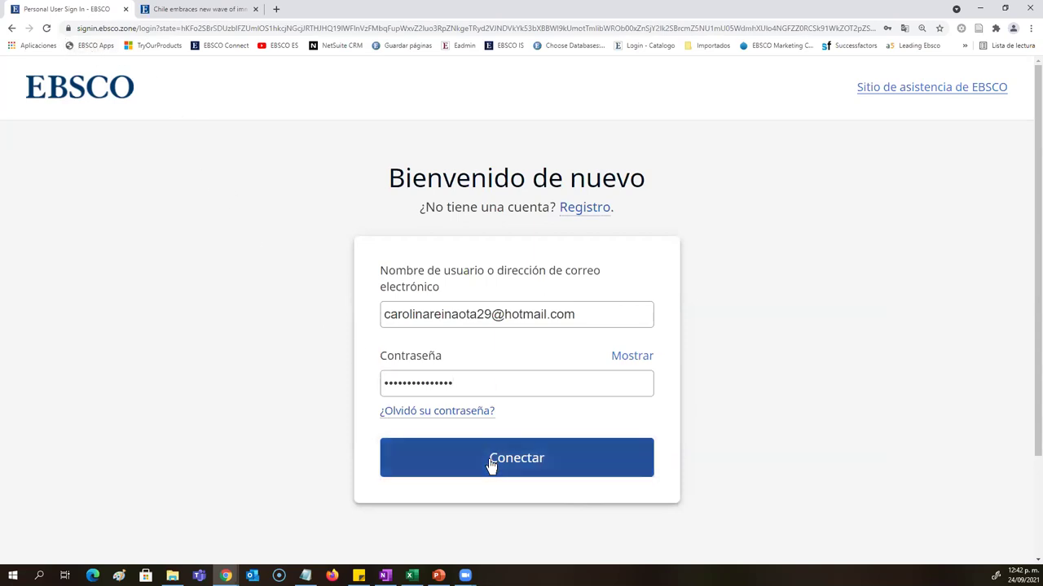
left_click_drag(467, 379, 283, 387)
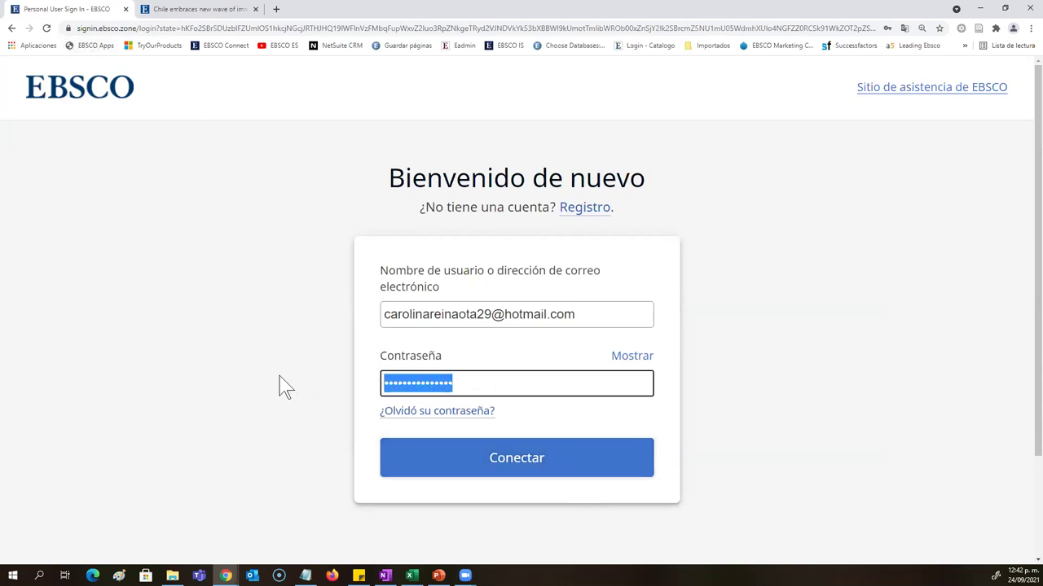
type("••••••")
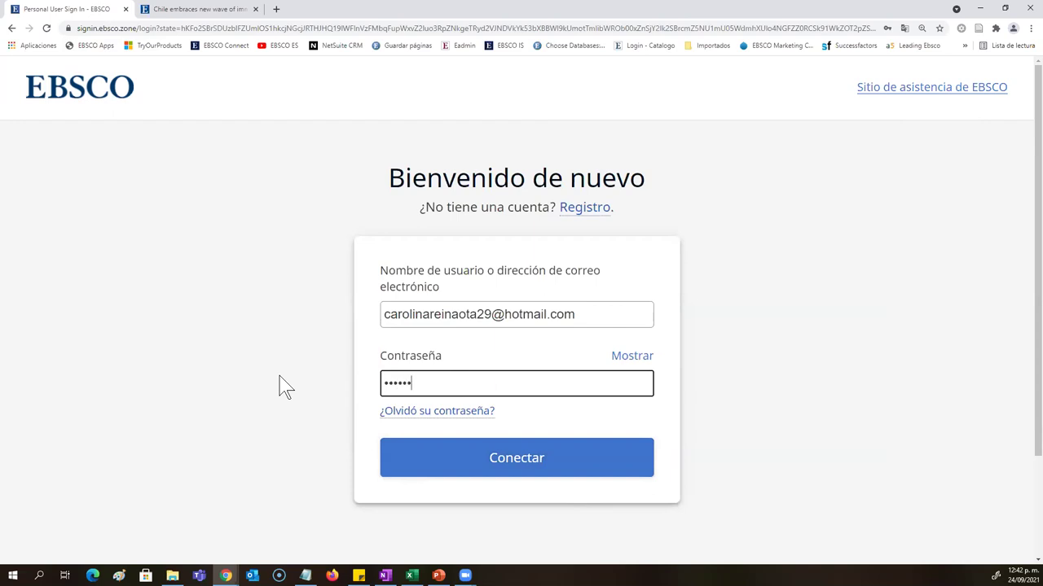
type("•••••••••")
key("Return")
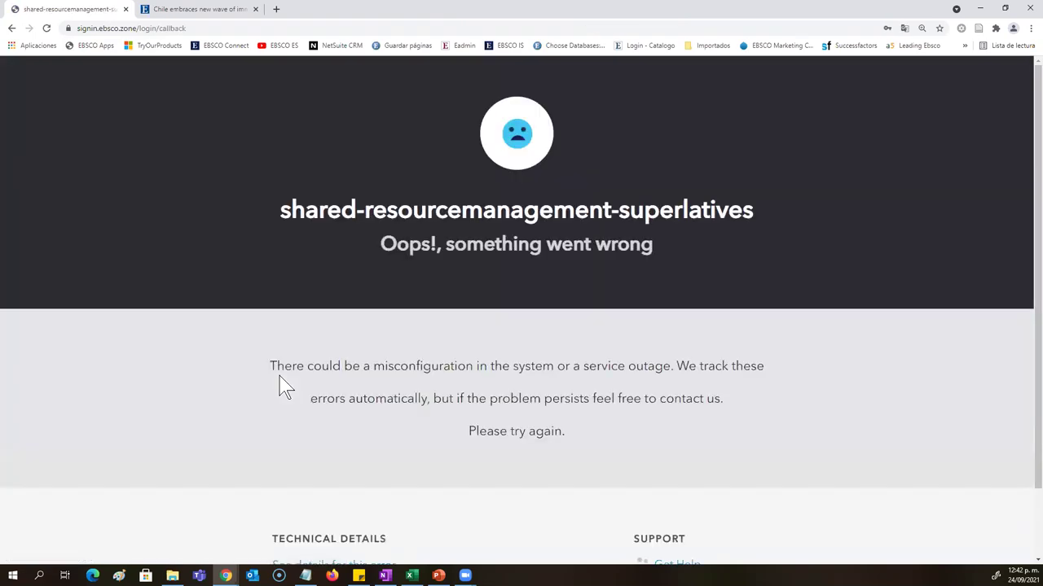
left_click(46, 28)
left_click(555, 109)
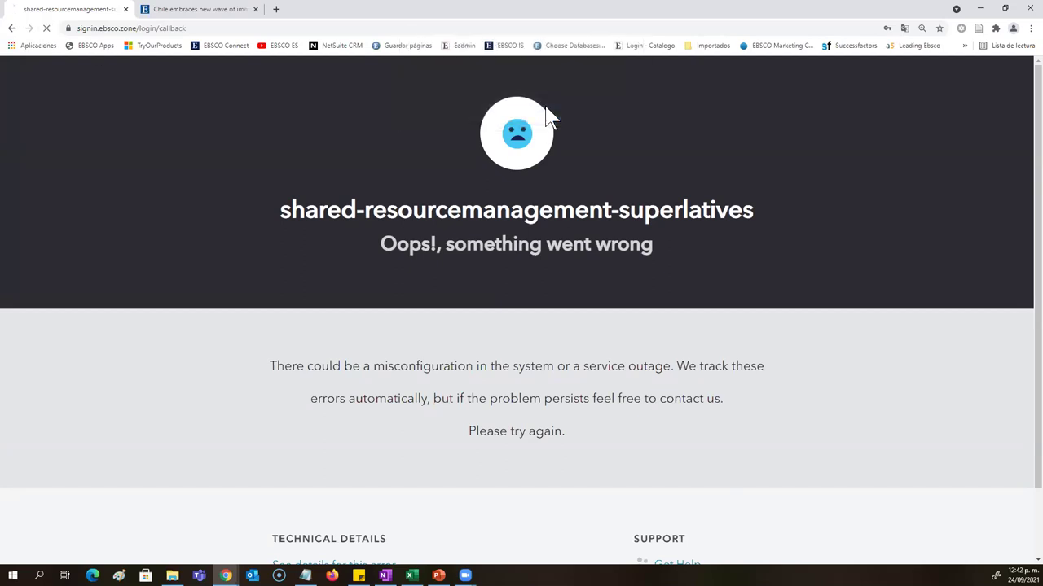
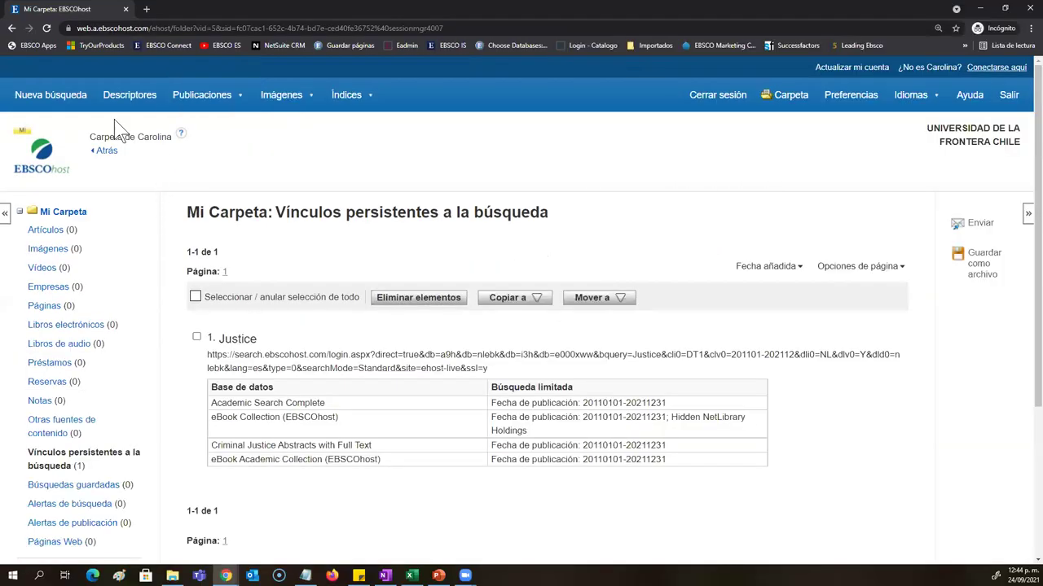
Step: Leave the folder and start a new search on an empty Basic Search page for Fuente Académica Plus
left_click(72, 100)
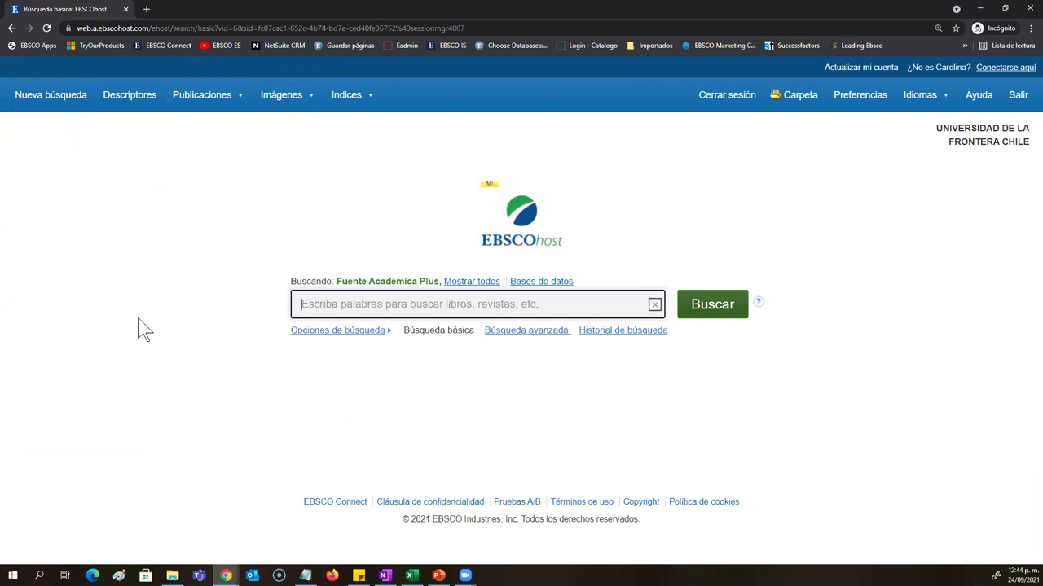
Step: On the advanced search form, enter 'global warming' from the autocomplete suggestion
left_click(554, 334)
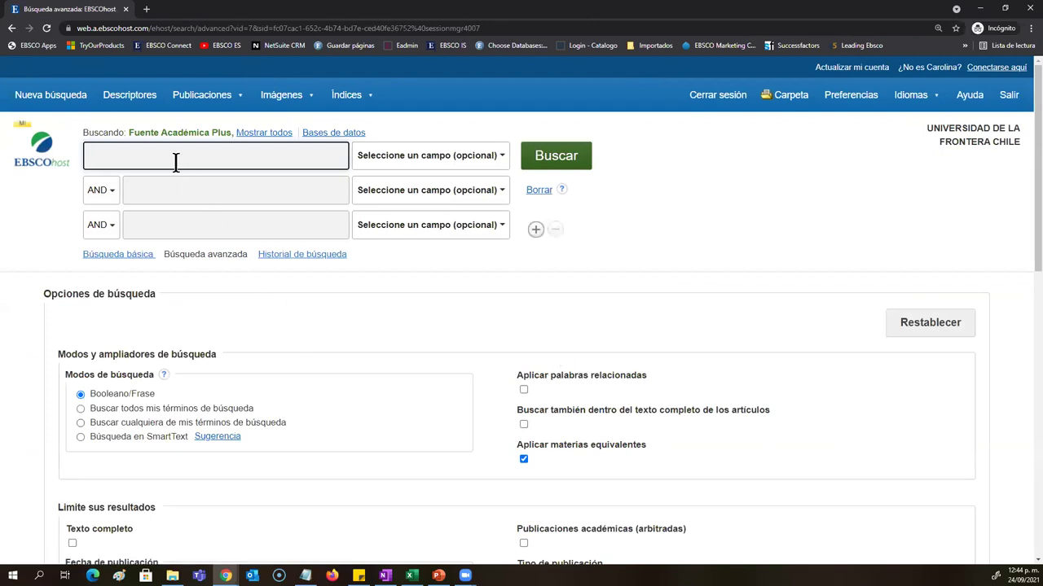
type("Strate")
key("BackSpace")
key("BackSpace")
key("BackSpace")
key("BackSpace")
key("BackSpace")
key("BackSpace")
type("Waem")
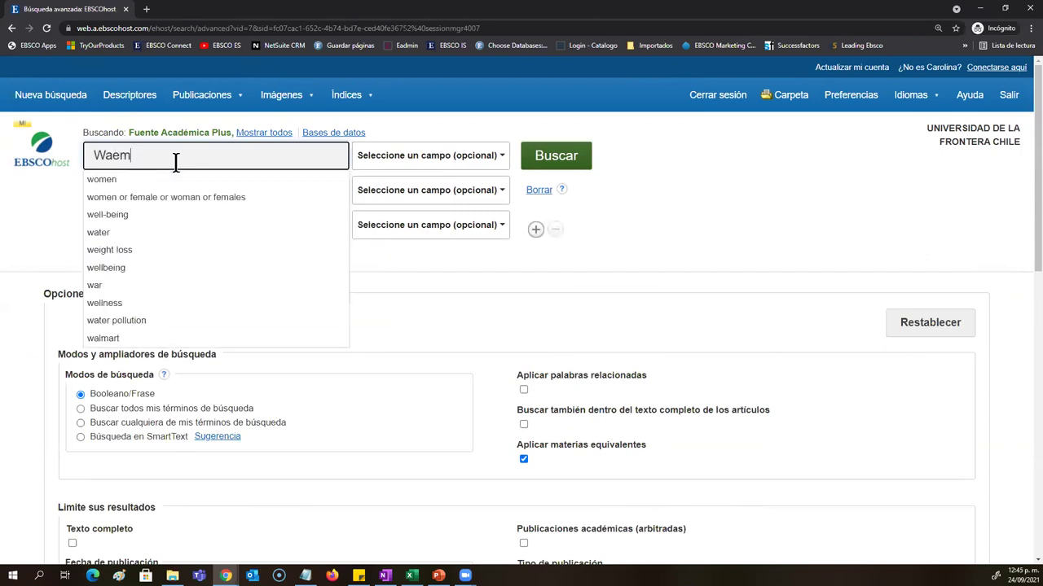
key("BackSpace")
key("BackSpace")
type("r")
key("ctrl+a")
key("BackSpace")
type("Glo")
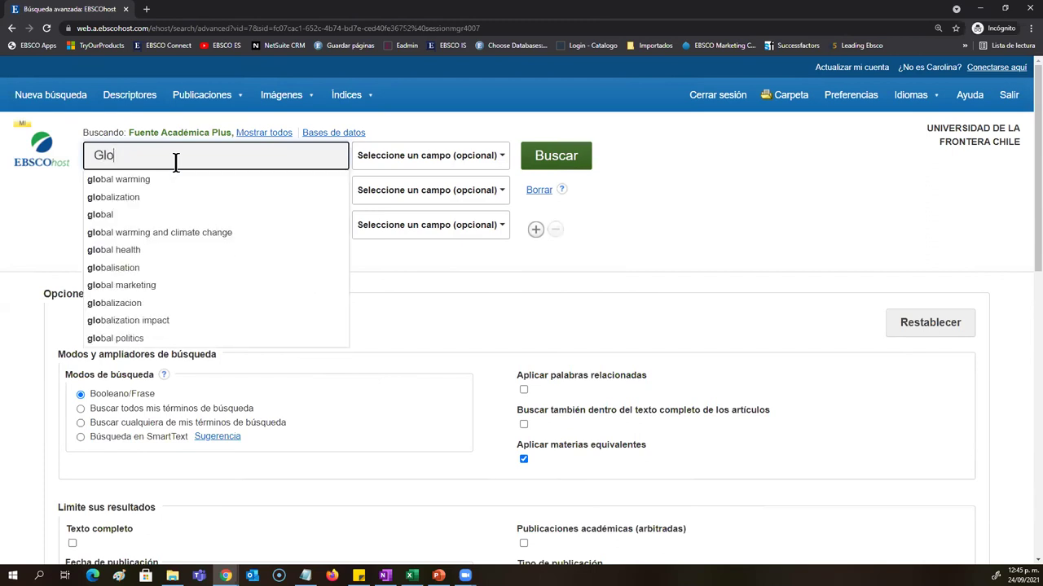
key("Down")
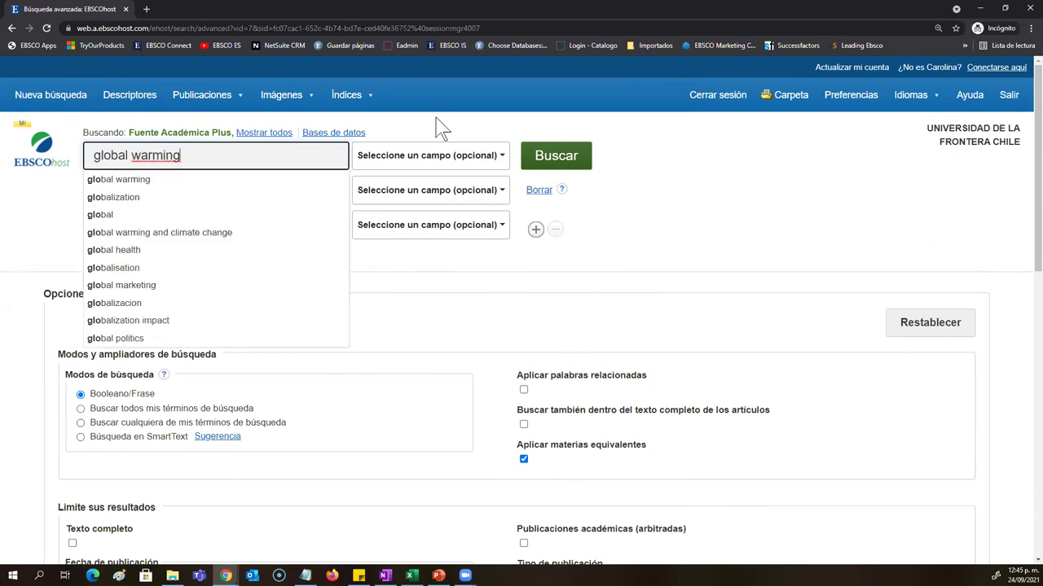
Step: Search 'global warming' in the SU Términos temáticos field, returning 31,411 results
left_click(432, 163)
left_click(427, 255)
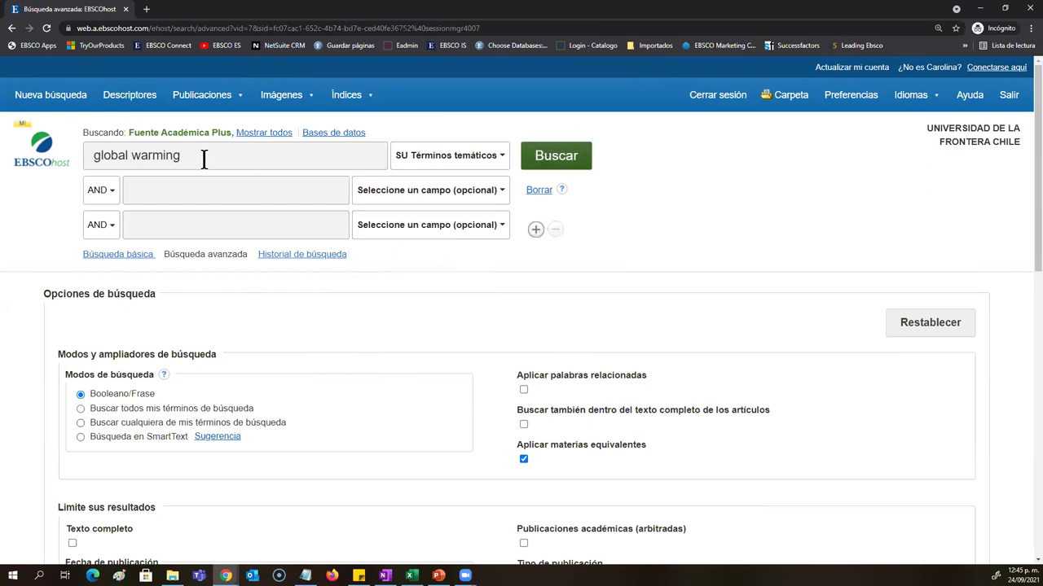
left_click_drag(204, 156, 84, 151)
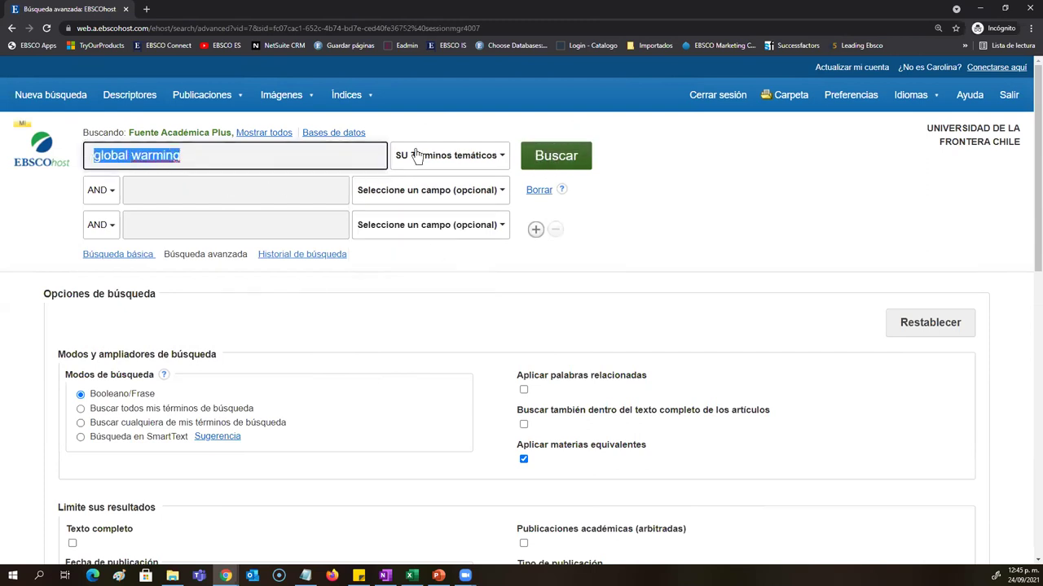
left_click(544, 165)
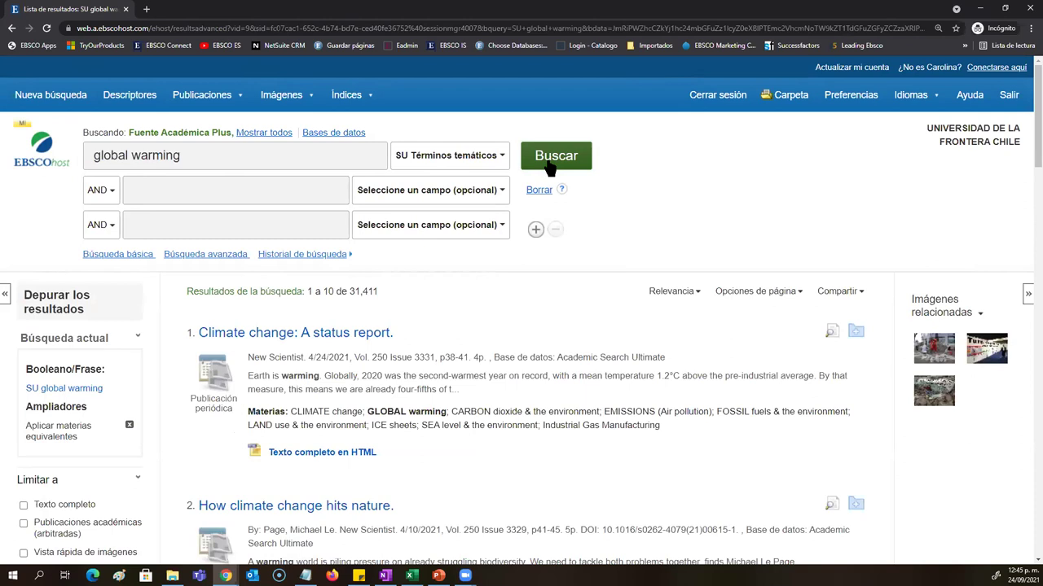
Step: Review the first result's subject terms and collapse the sidebar filter panels
scroll(573, 396, "down", 1)
left_click_drag(682, 391, 234, 356)
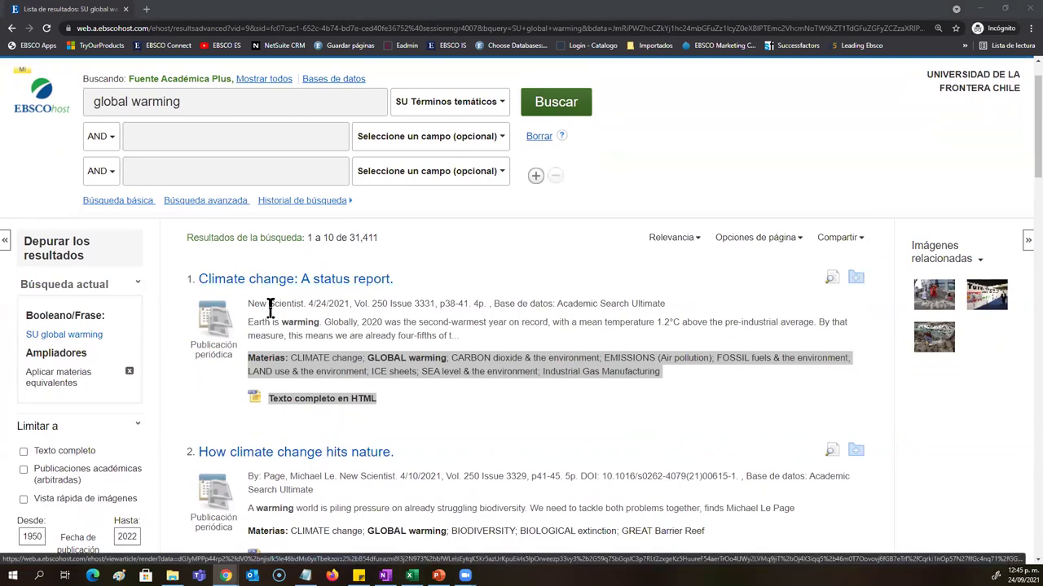
scroll(252, 325, "down", 1)
left_click(139, 319)
left_click(137, 317)
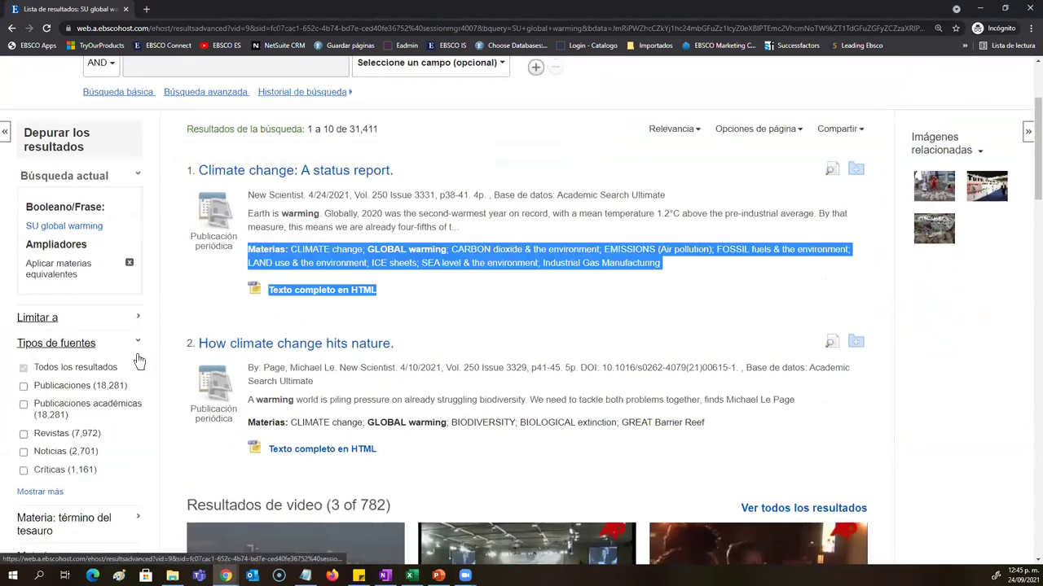
left_click(136, 351)
scroll(136, 350, "down", 1)
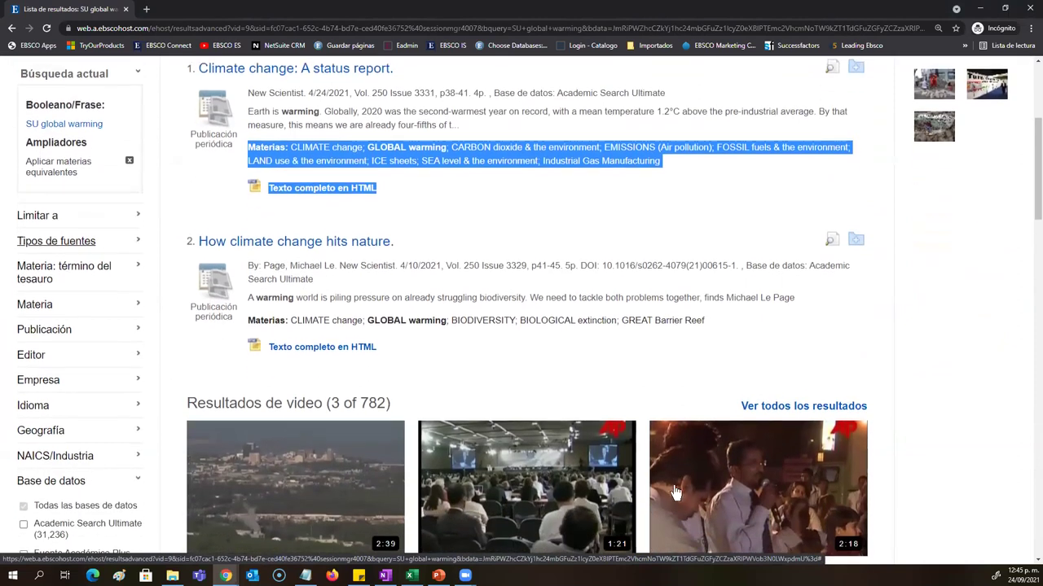
left_click(137, 475)
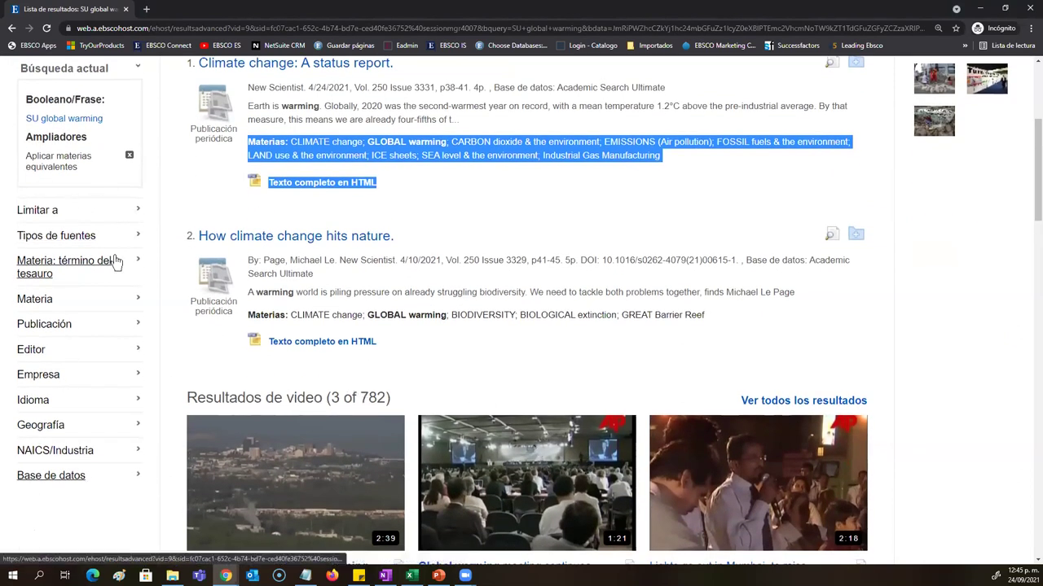
Step: Limit the publication date to 2012 onward, narrowing the results to 15,143
left_click(92, 213)
double_click(37, 321)
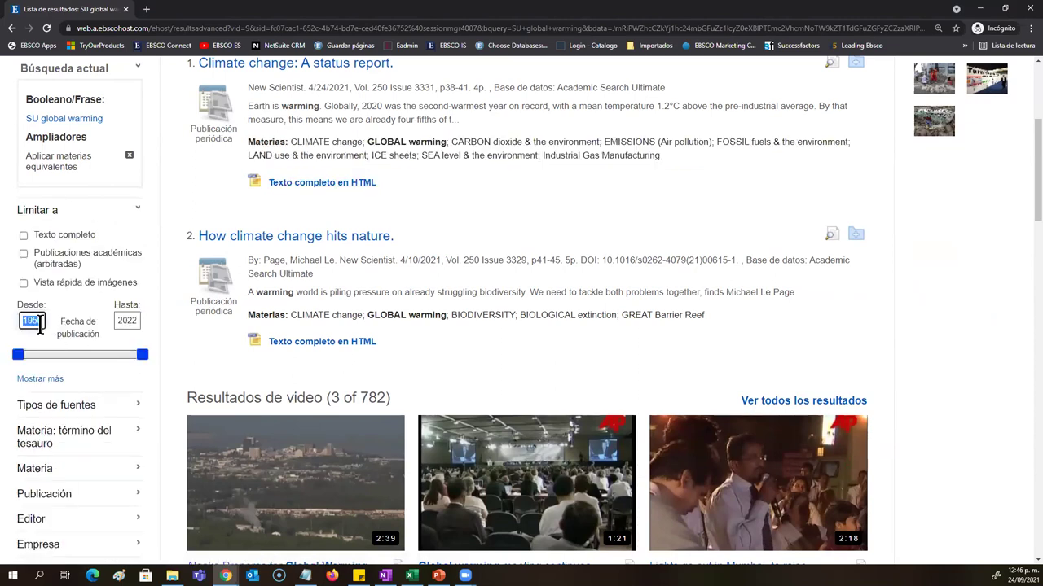
type("2012")
key("Return")
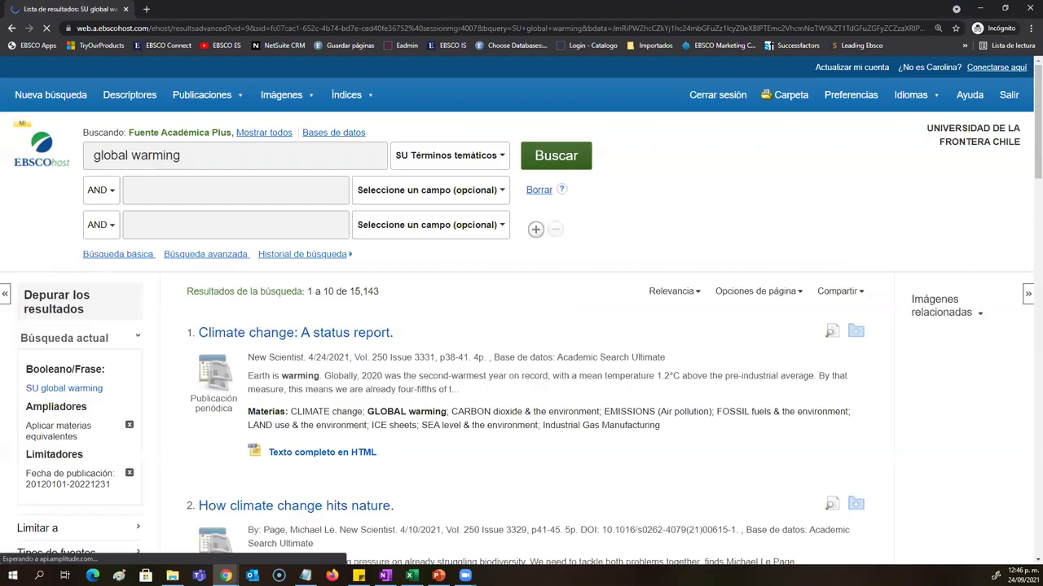
Step: Filter the results by geography to japan, australia and europe
scroll(202, 448, "down", 4)
left_click(110, 425)
scroll(122, 469, "down", 2)
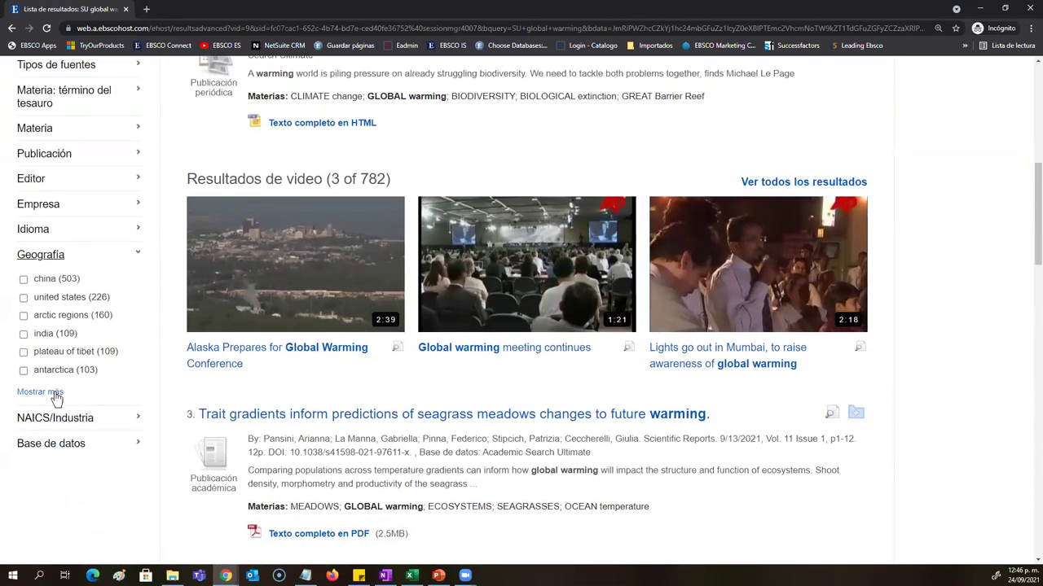
left_click(39, 392)
scroll(414, 345, "down", 2)
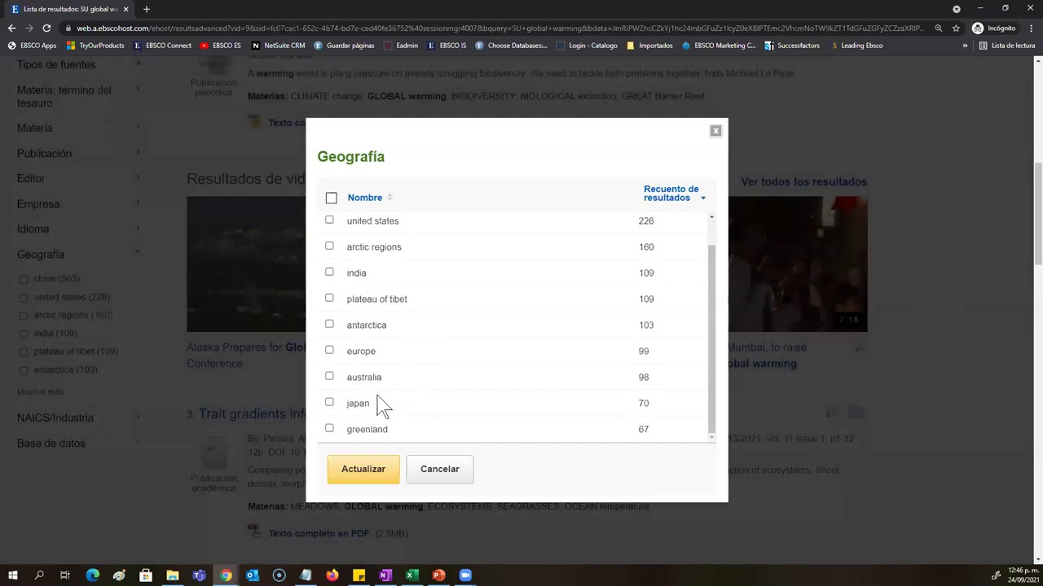
left_click(329, 403)
left_click(328, 376)
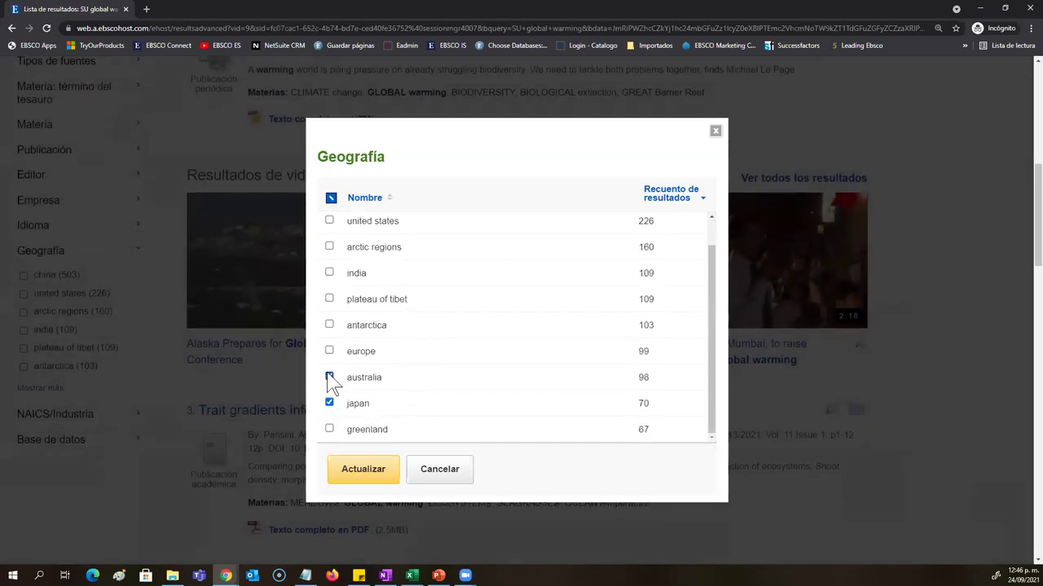
left_click(329, 351)
left_click(379, 469)
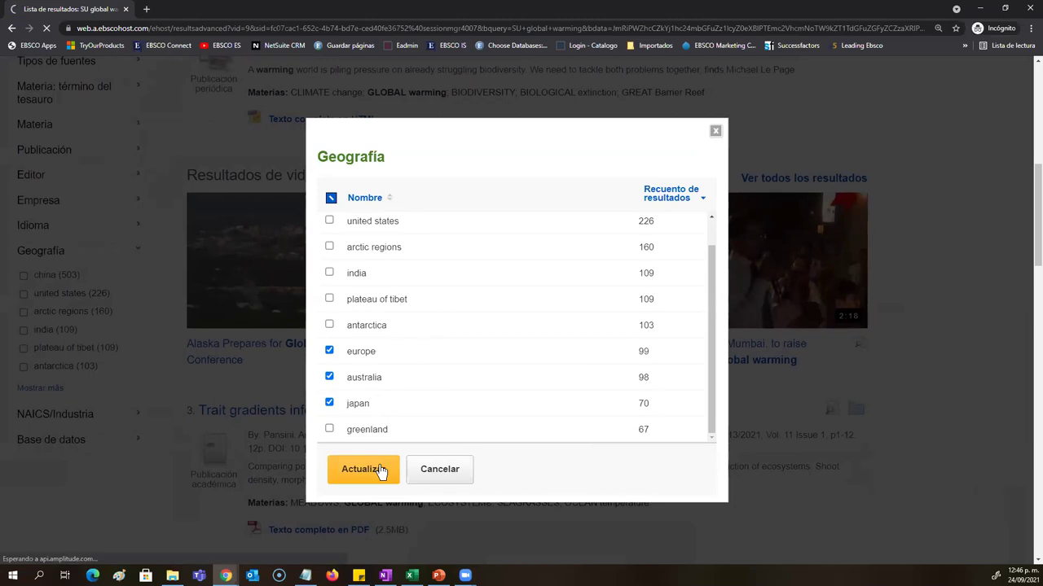
Step: Add the environmental aspects subject filter, leaving only 2 results
scroll(197, 396, "down", 3)
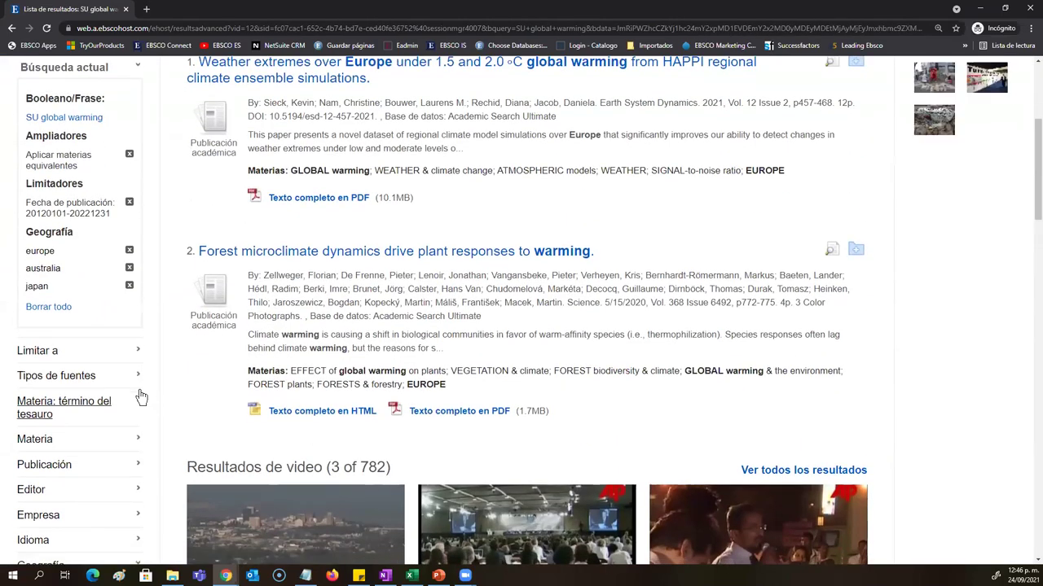
scroll(141, 397, "down", 1)
left_click(109, 277)
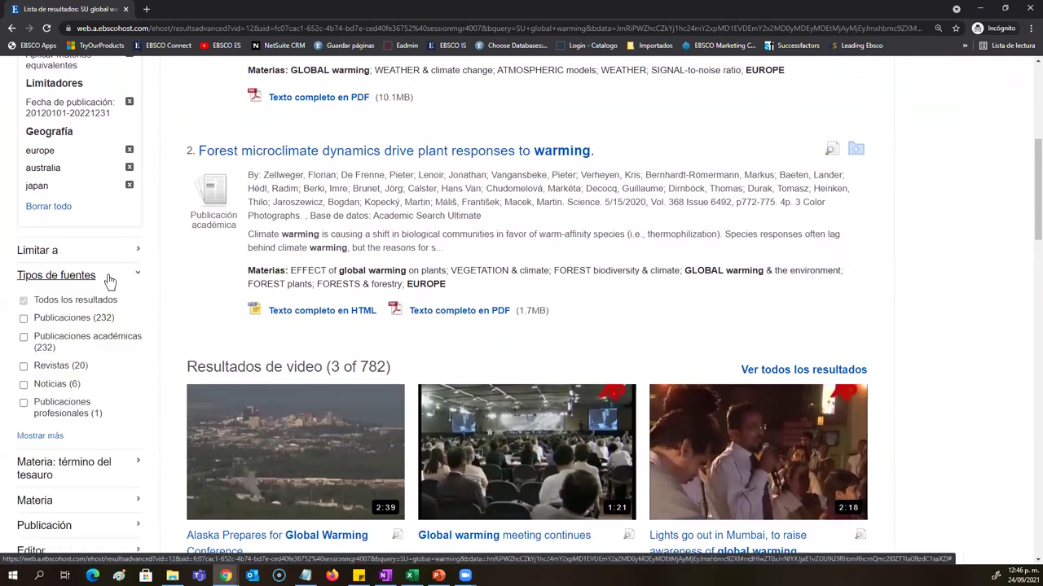
left_click(109, 279)
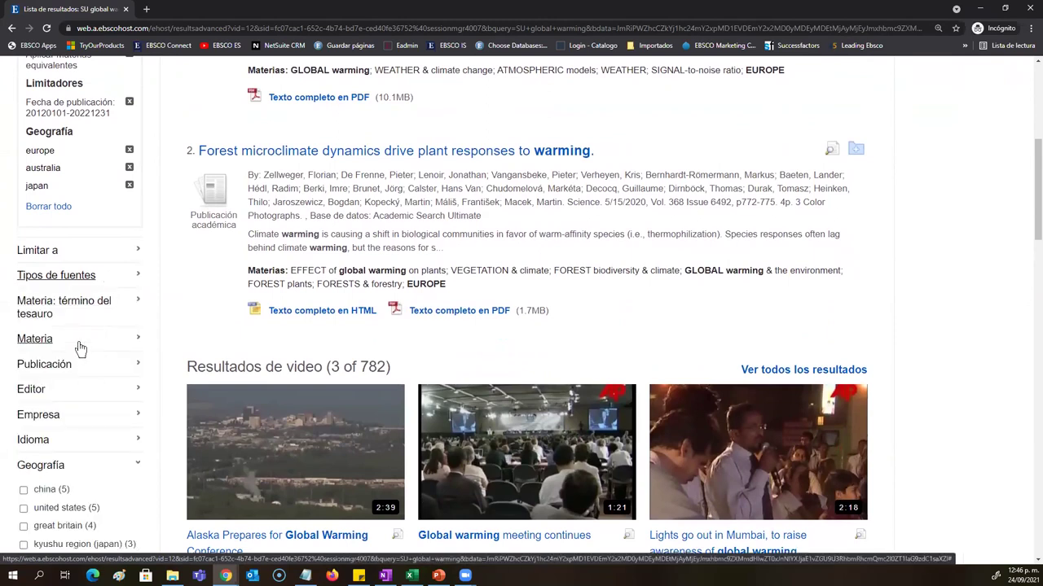
left_click(80, 342)
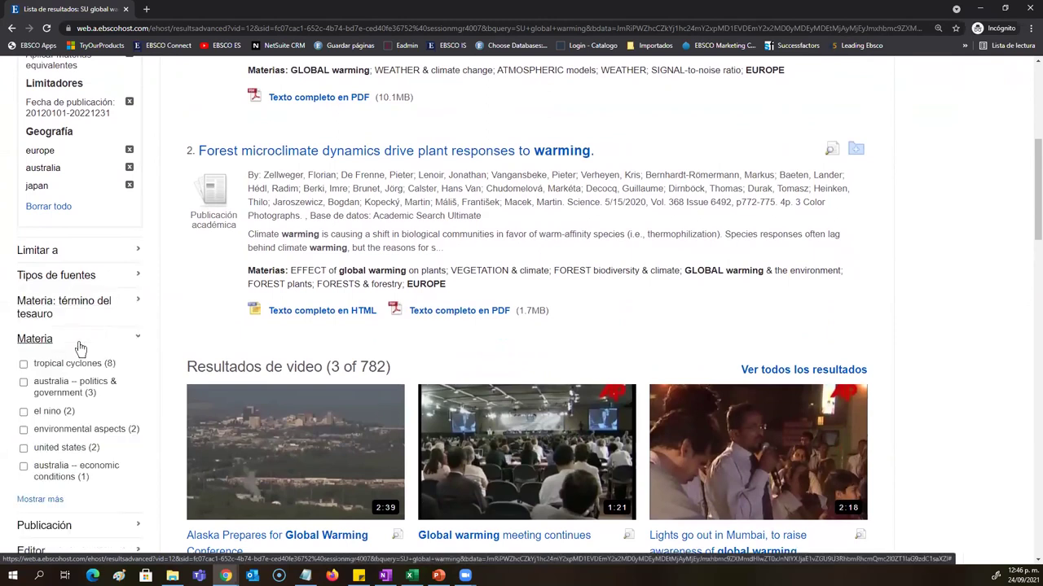
left_click(23, 429)
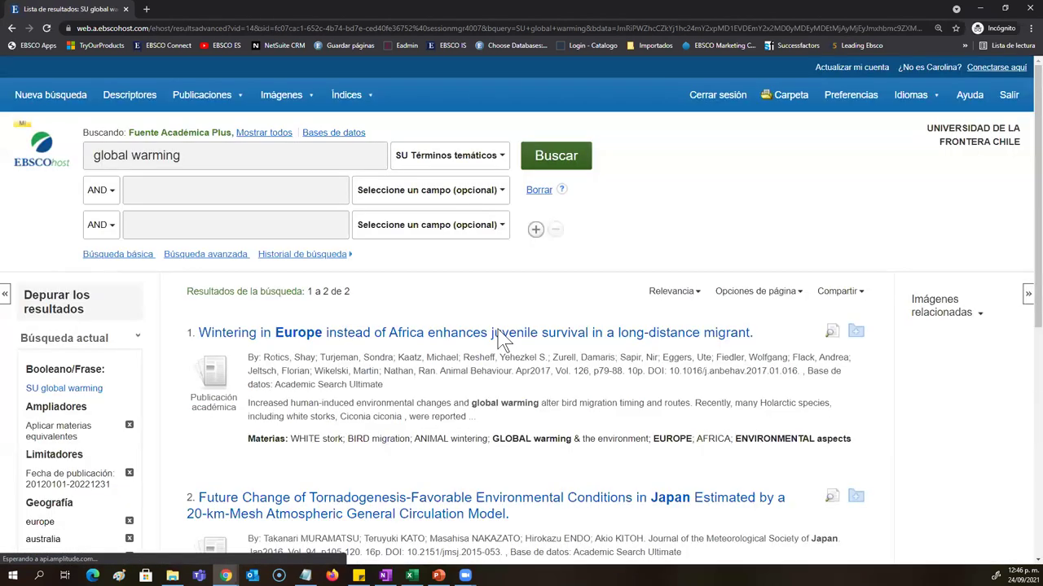
Step: Look over the stork migration and Japan tornadogenesis results and open the Compartir menu
left_click_drag(367, 306, 349, 310)
left_click(365, 301)
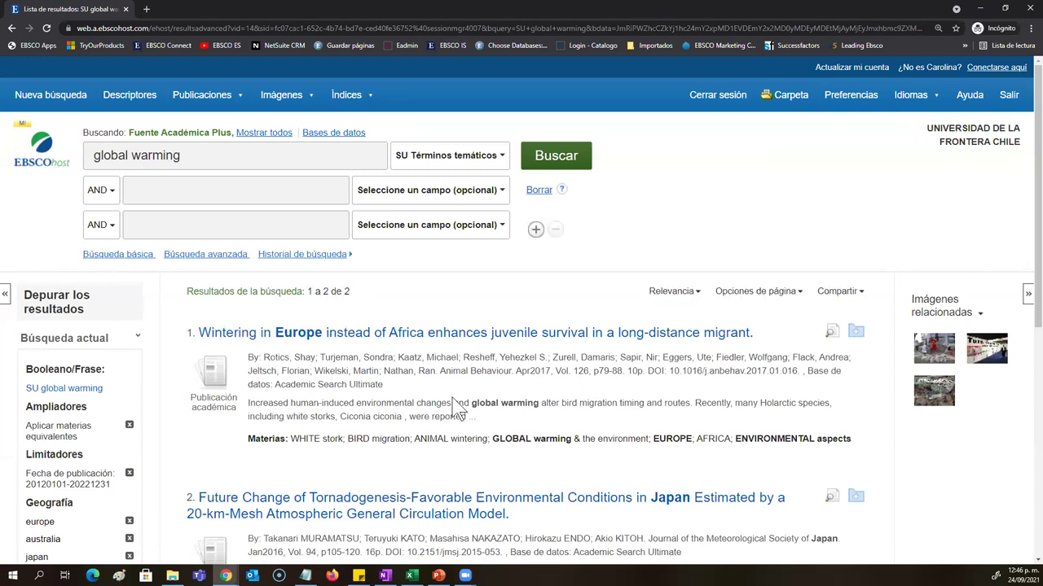
scroll(456, 403, "down", 3)
scroll(456, 407, "down", 2)
scroll(459, 407, "up", 6)
scroll(459, 277, "down", 1)
scroll(460, 277, "down", 1)
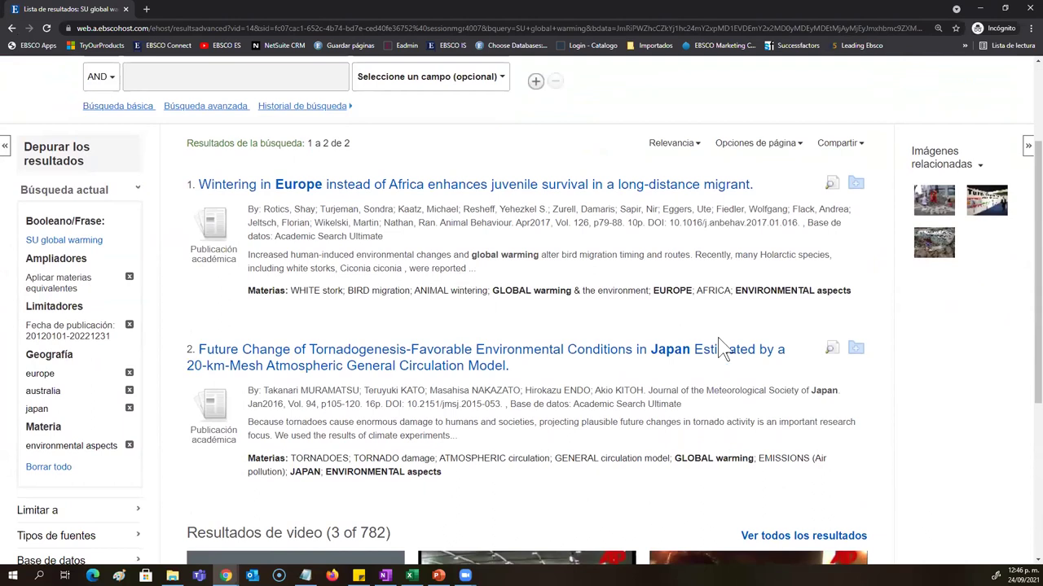
scroll(782, 428, "up", 1)
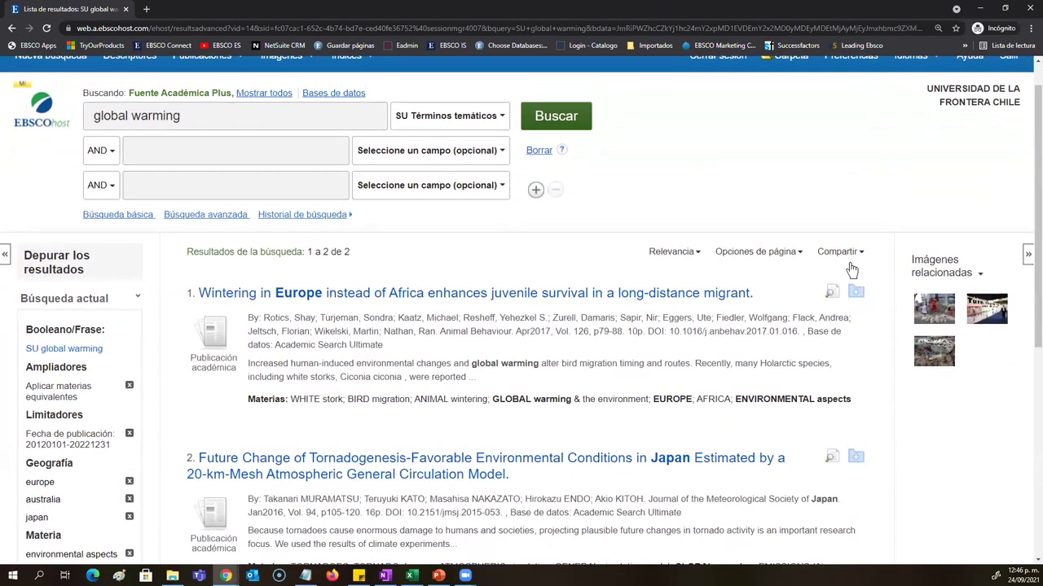
left_click(840, 251)
scroll(855, 370, "up", 1)
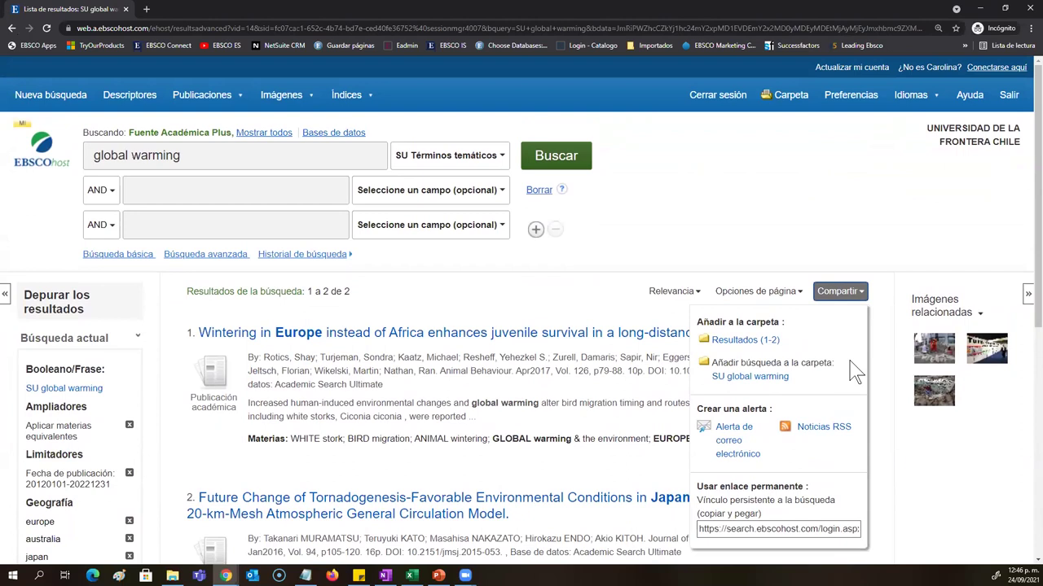
Step: Save both filtered articles, the stork wintering and tornadogenesis studies, into Mi Carpeta
left_click(772, 341)
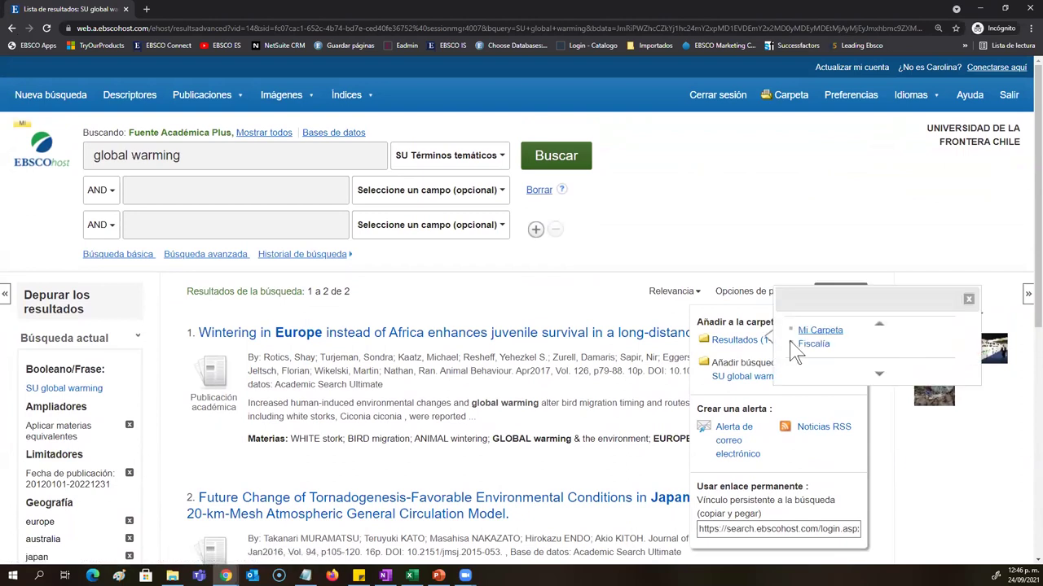
left_click(817, 331)
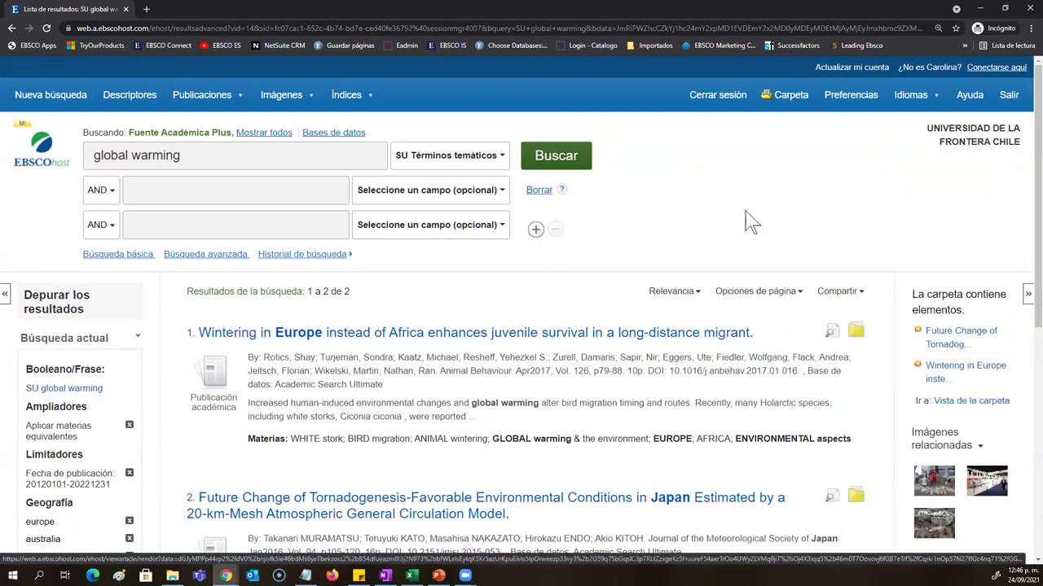
left_click(845, 292)
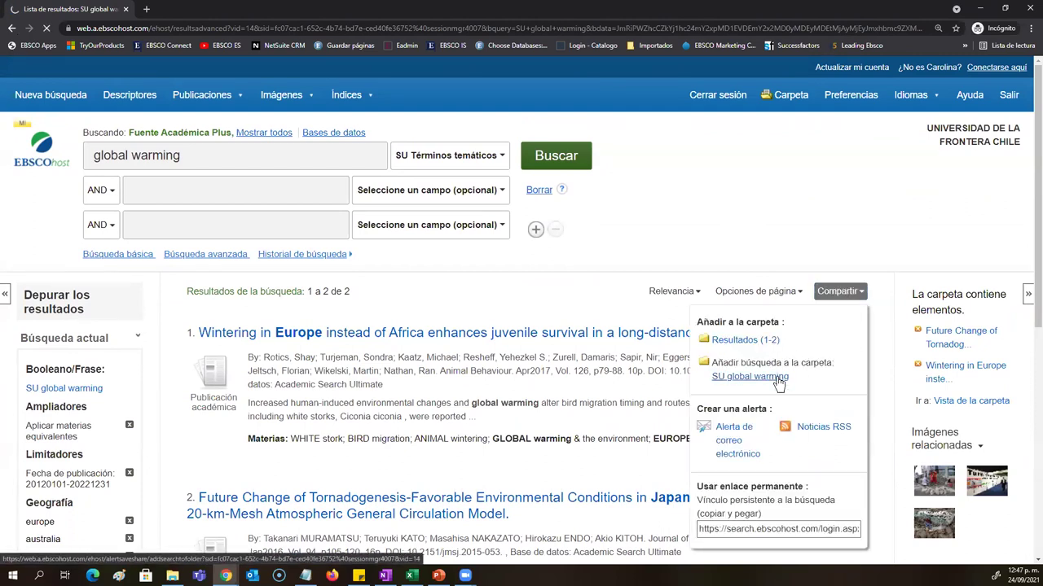
left_click(840, 290)
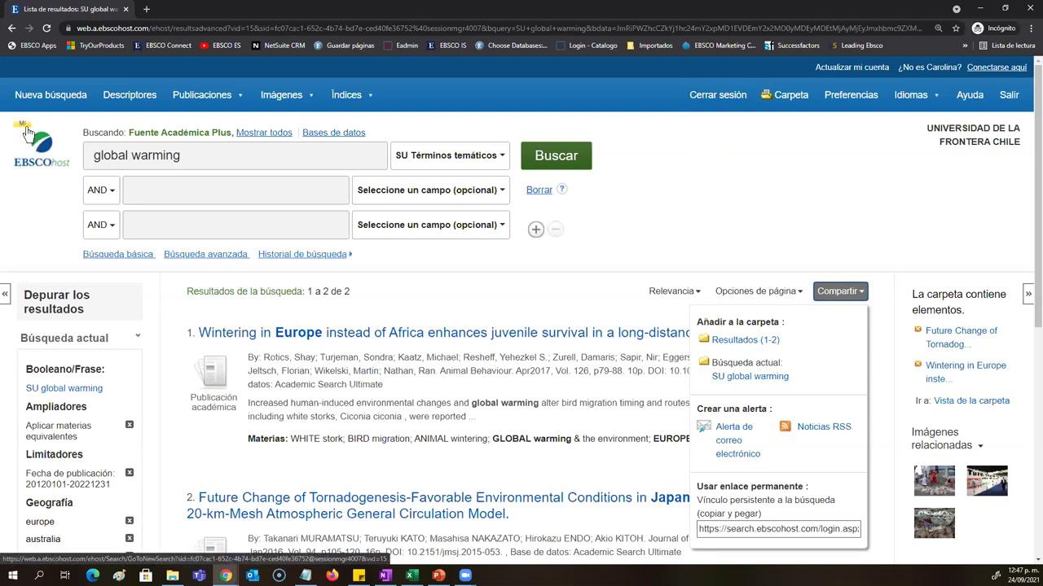
Step: Save an e-mail alert for SU global warming: Diaria frequency, Un año period, Resumen format
left_click(729, 444)
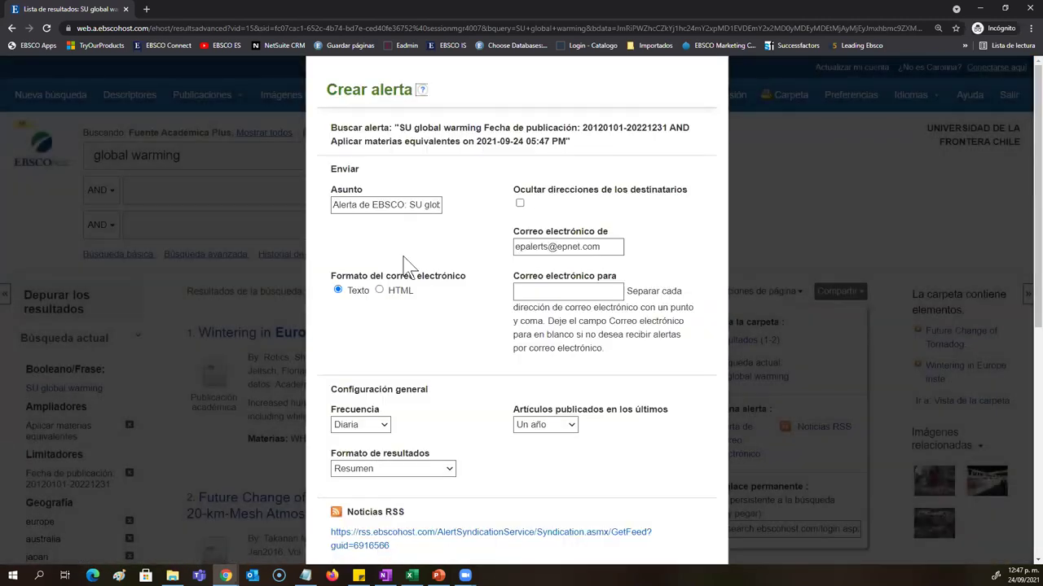
triple_click(381, 205)
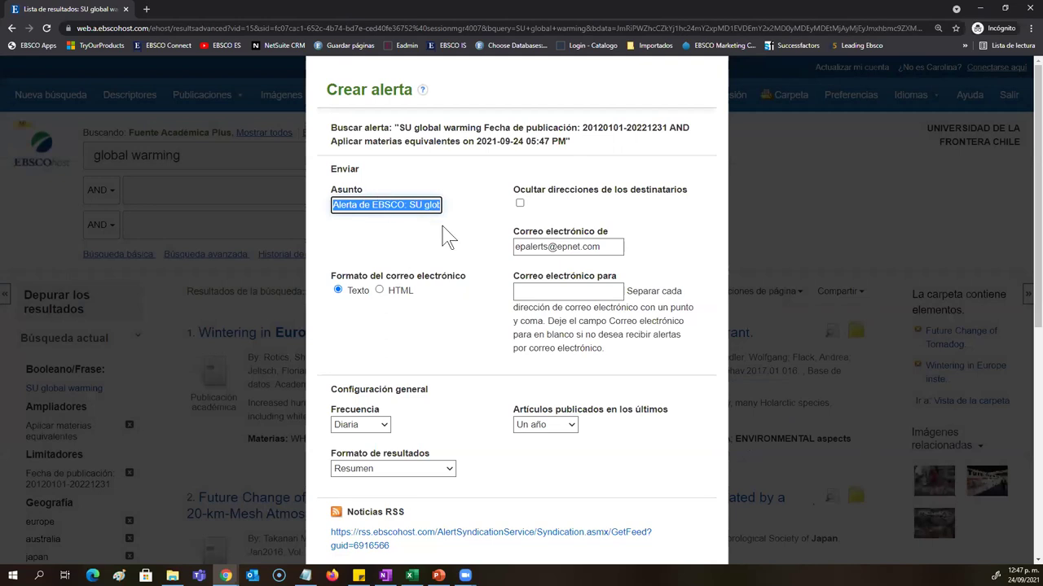
left_click(561, 293)
left_click(489, 311)
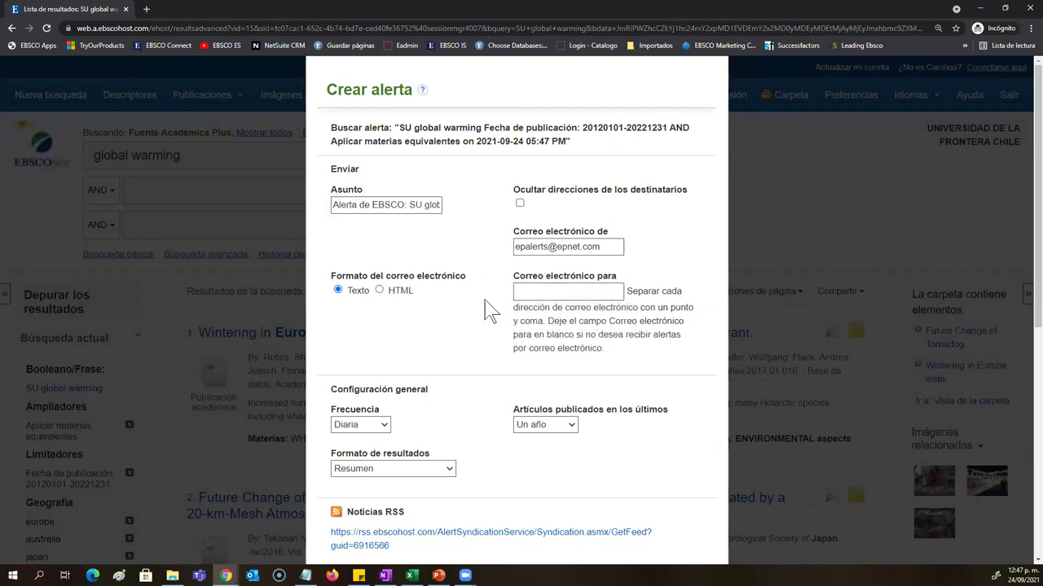
scroll(486, 308, "down", 3)
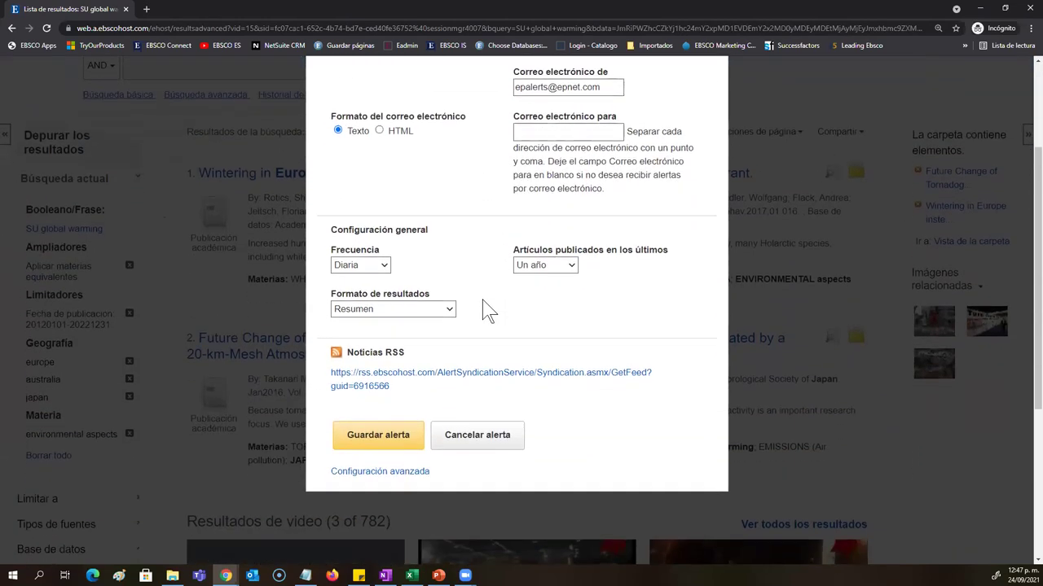
scroll(383, 268, "up", 3)
left_click(368, 427)
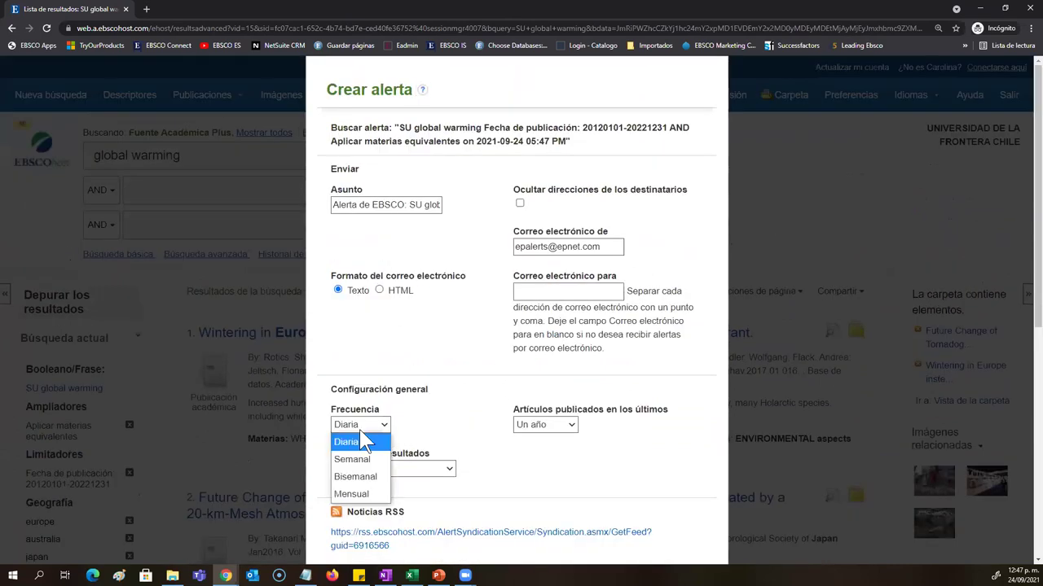
left_click(538, 430)
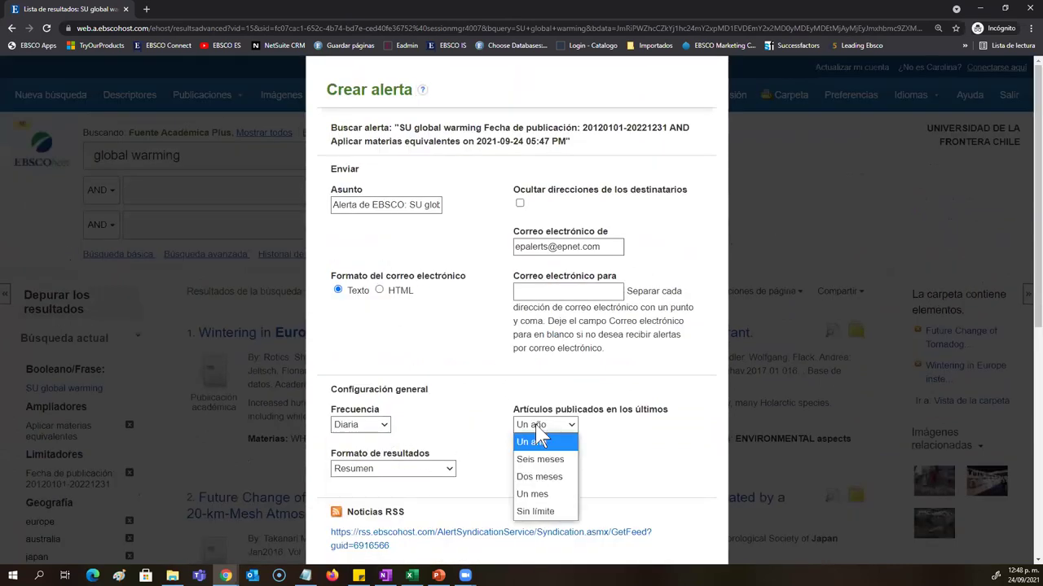
left_click(438, 471)
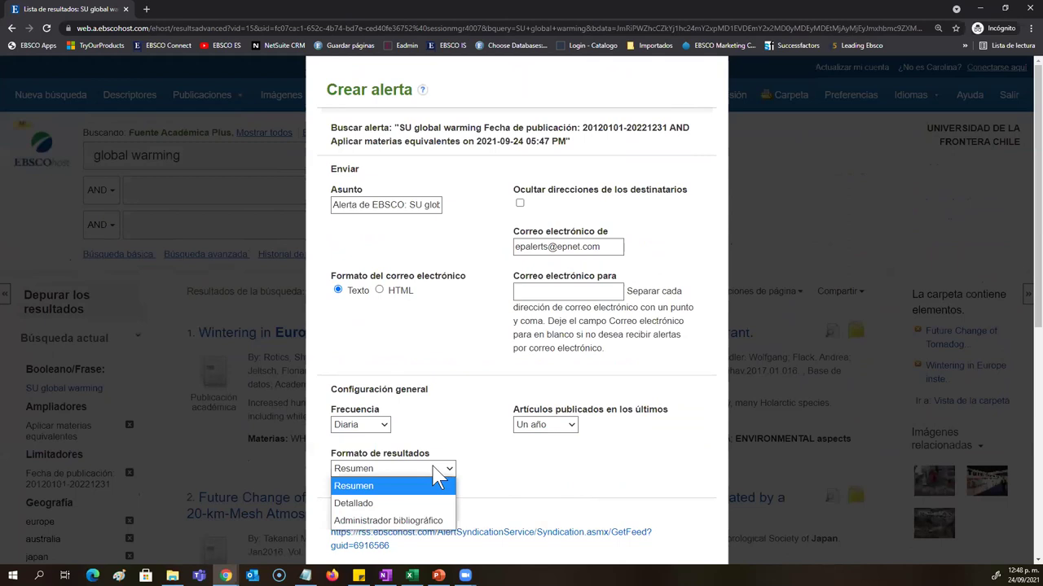
left_click(436, 476)
scroll(430, 476, "down", 2)
left_click(400, 486)
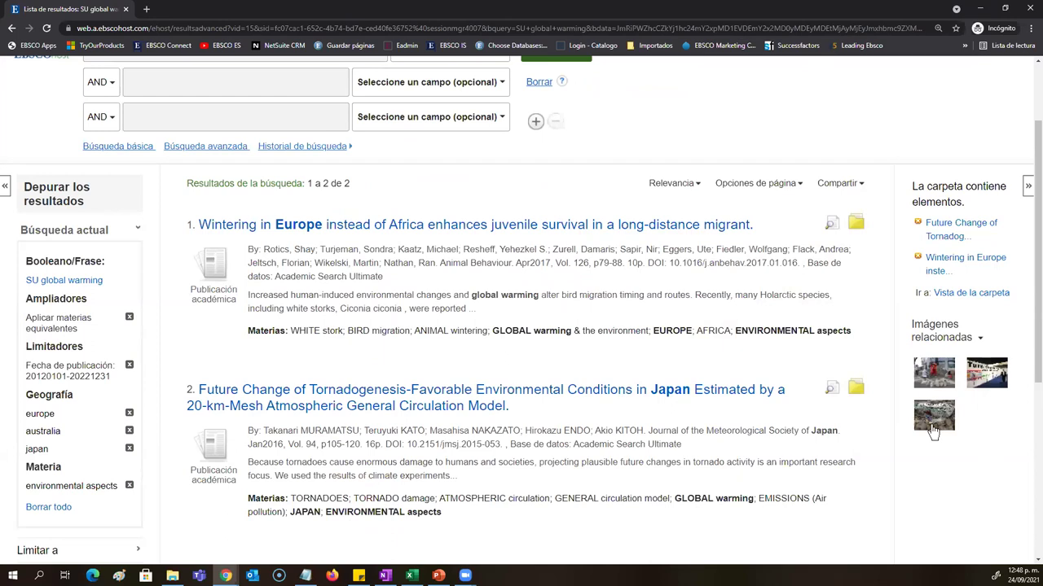
Step: Open the related Climate Change protest image record and select its © Getty Images copyright line
mouse_move(937, 373)
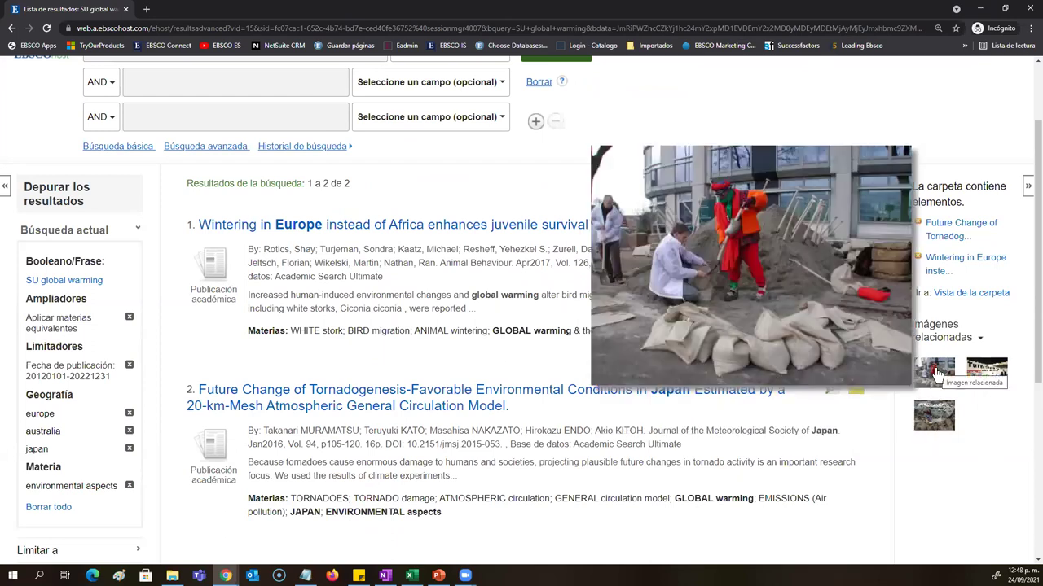
mouse_move(998, 372)
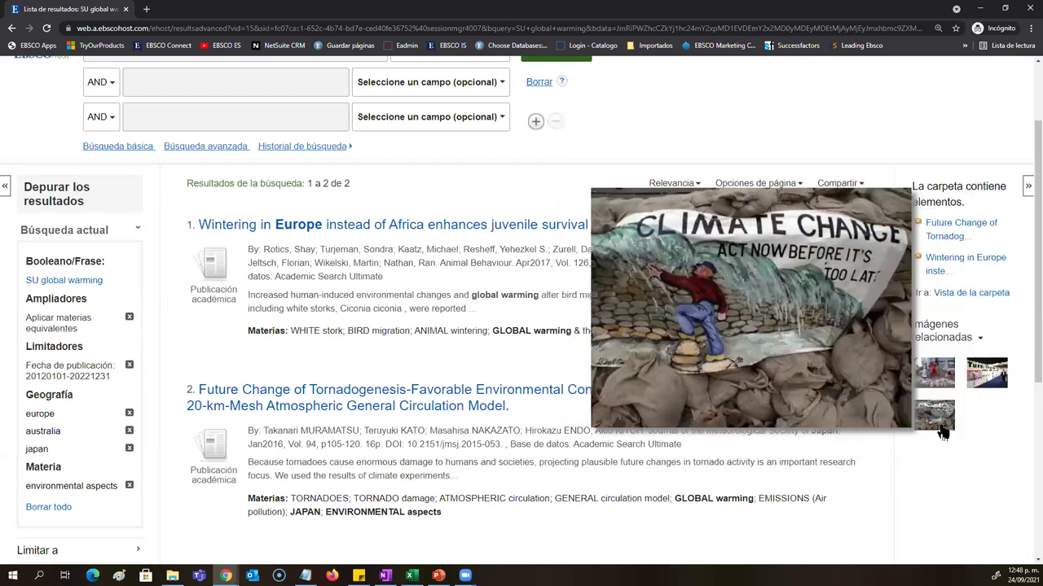
left_click(937, 415)
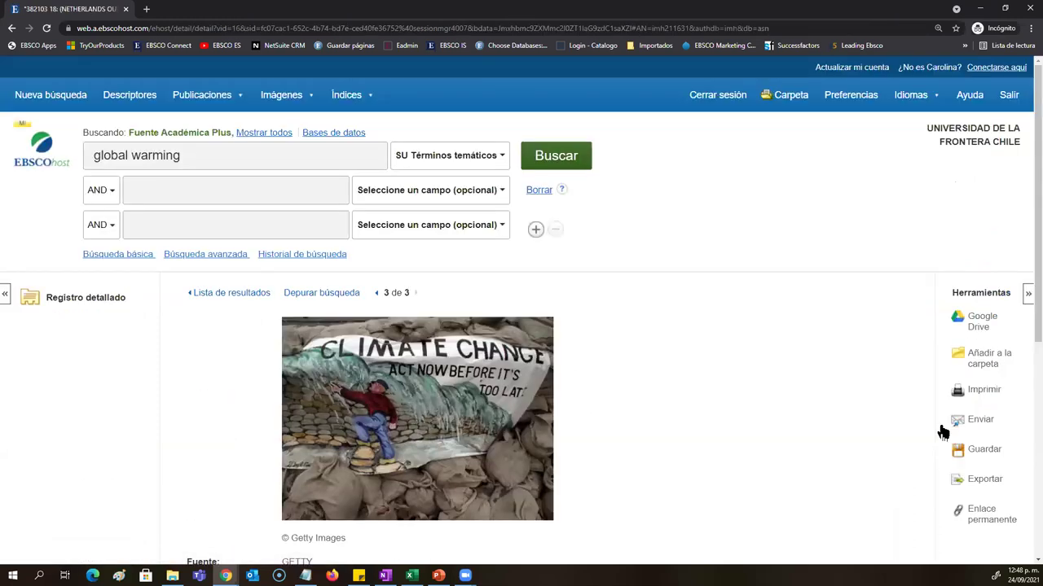
scroll(418, 464, "down", 3)
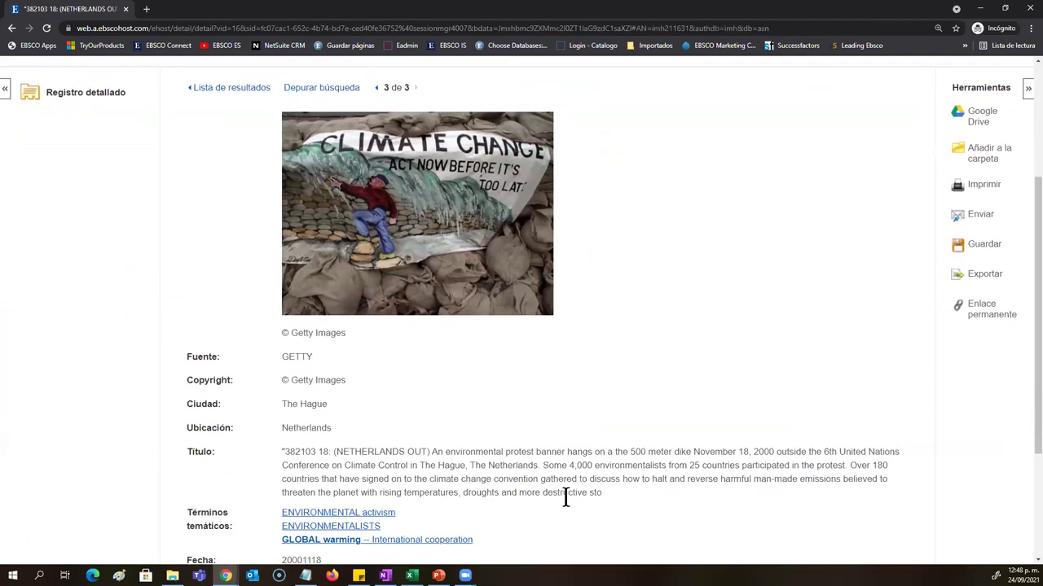
left_click_drag(601, 507, 296, 454)
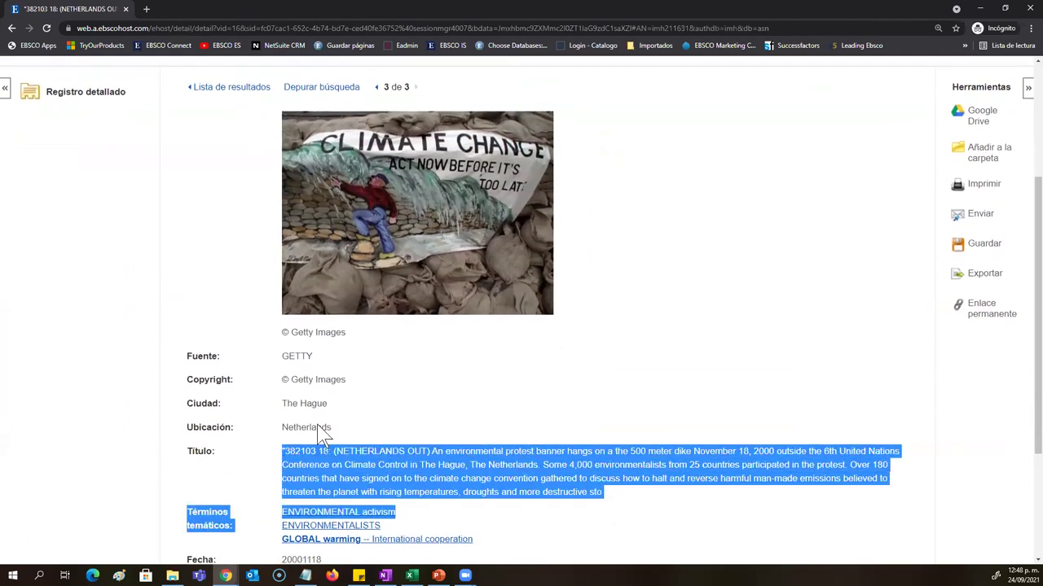
double_click(292, 379)
triple_click(289, 379)
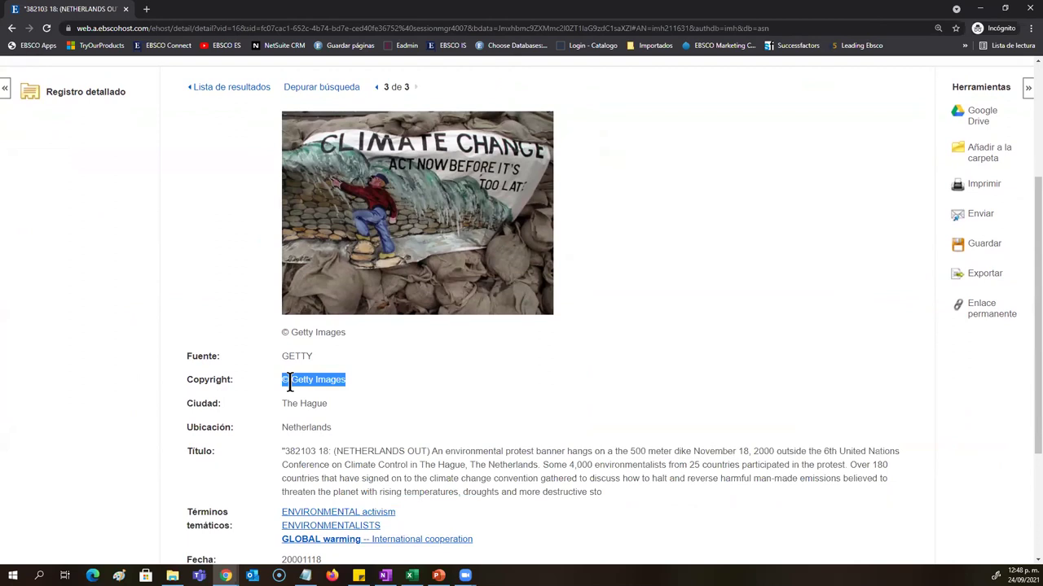
scroll(288, 383, "down", 2)
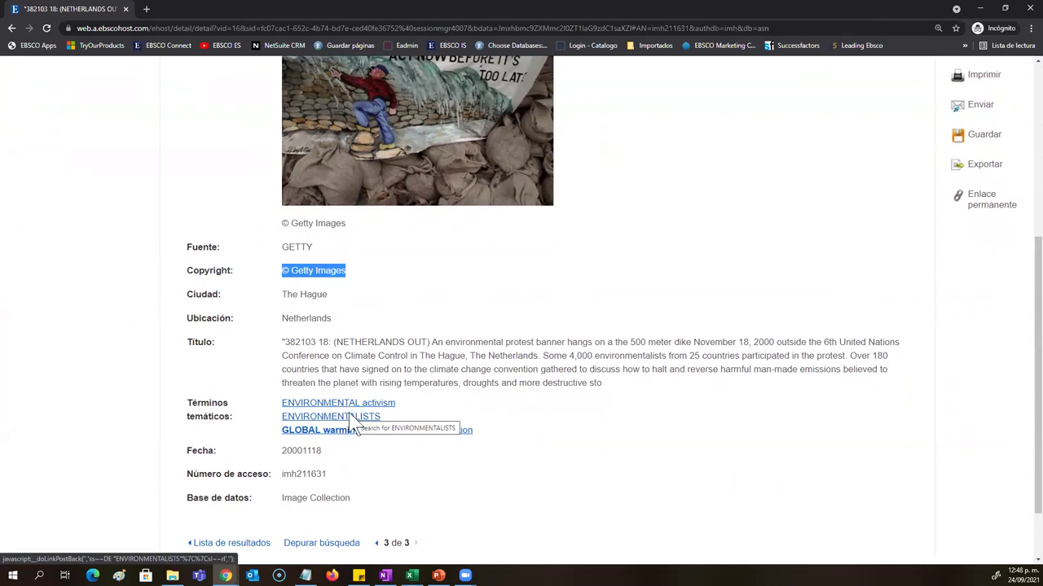
Step: Search the ENVIRONMENTAL activism subject and save the Climate Change protest image to Mi Carpeta
left_click(341, 410)
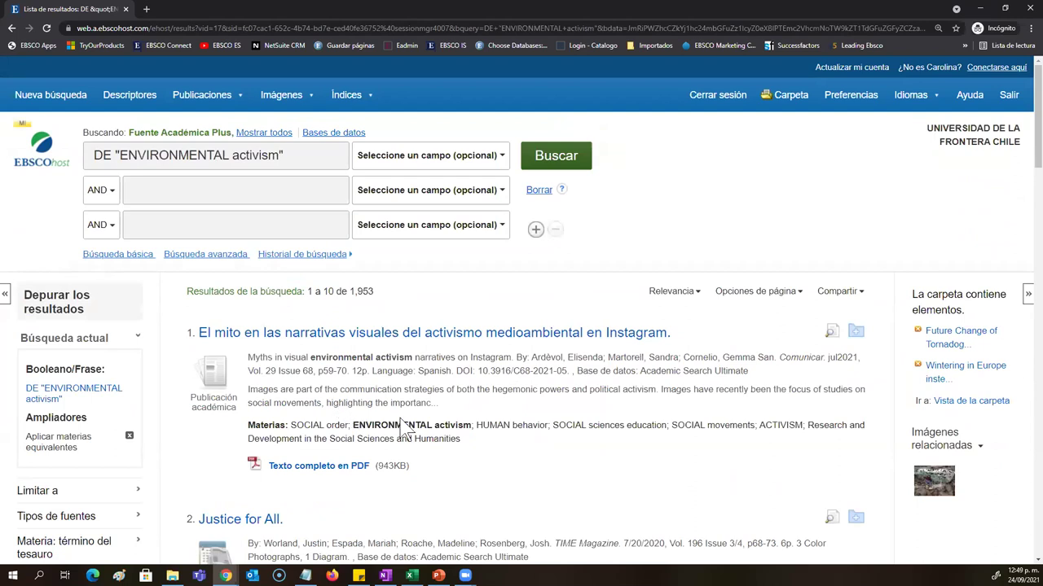
left_click(944, 483)
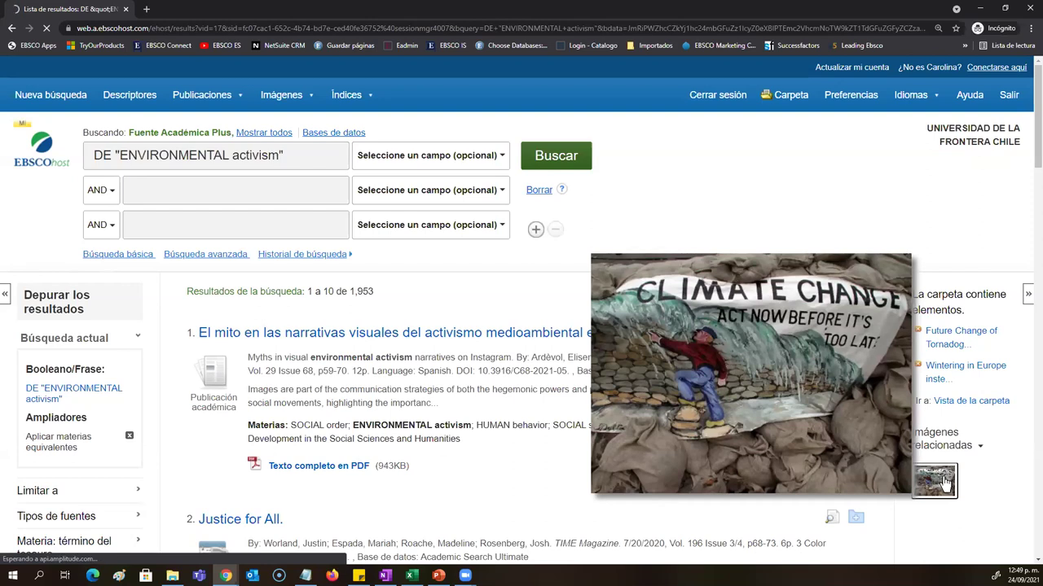
left_click_drag(945, 303, 1022, 544)
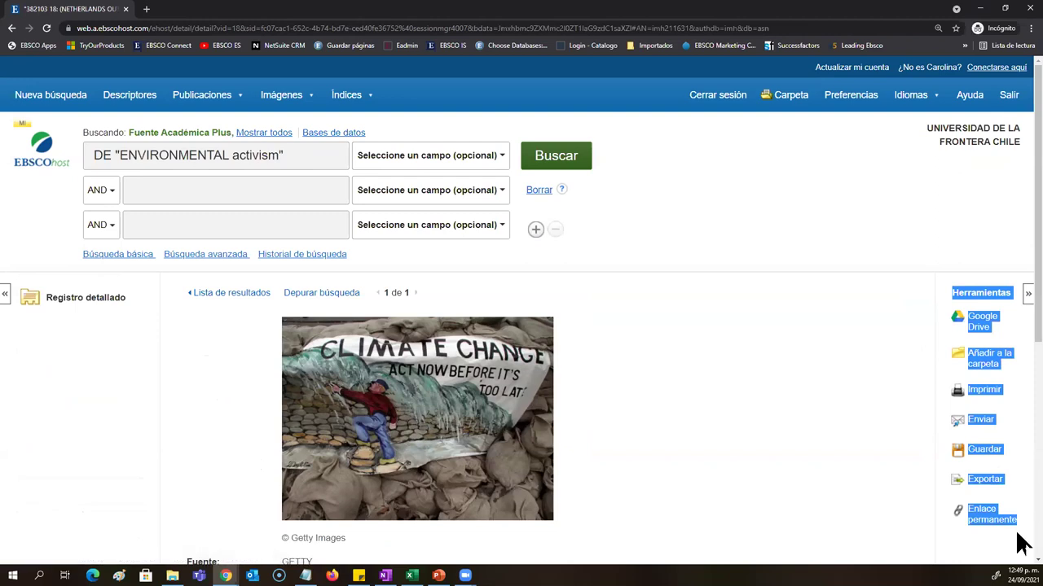
left_click(863, 395)
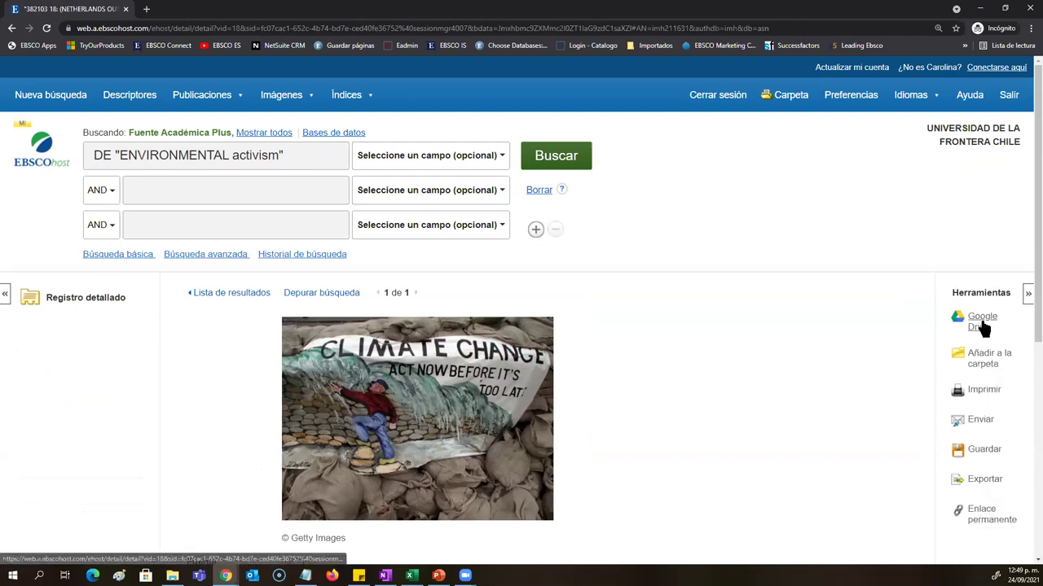
mouse_move(1003, 366)
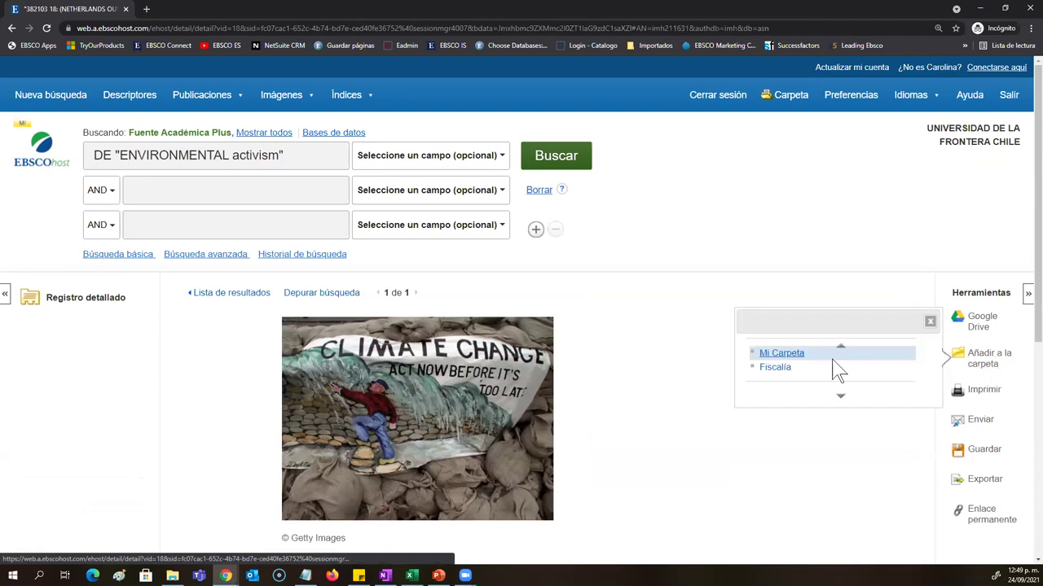
left_click(986, 358)
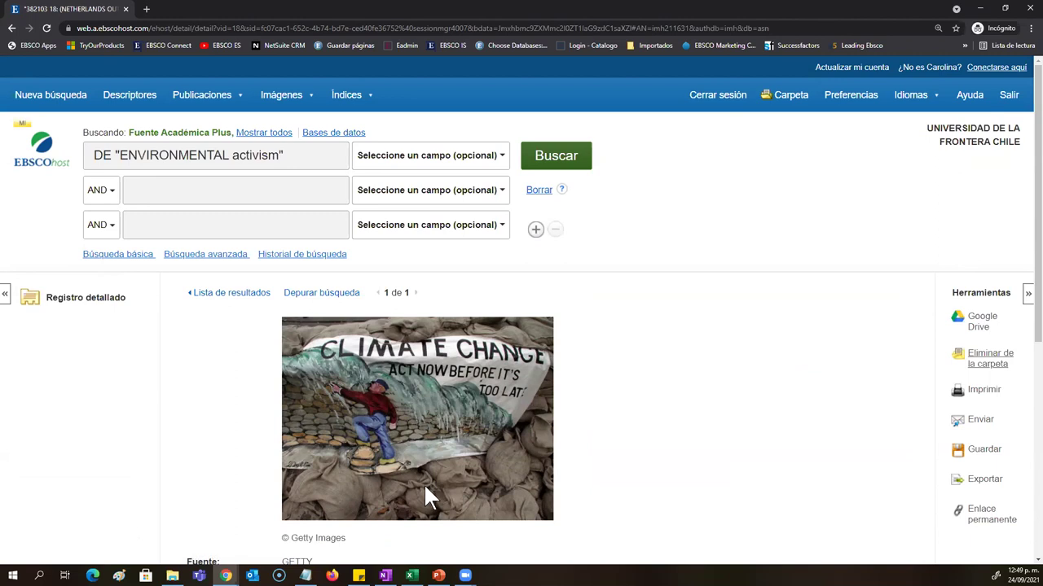
left_click(222, 298)
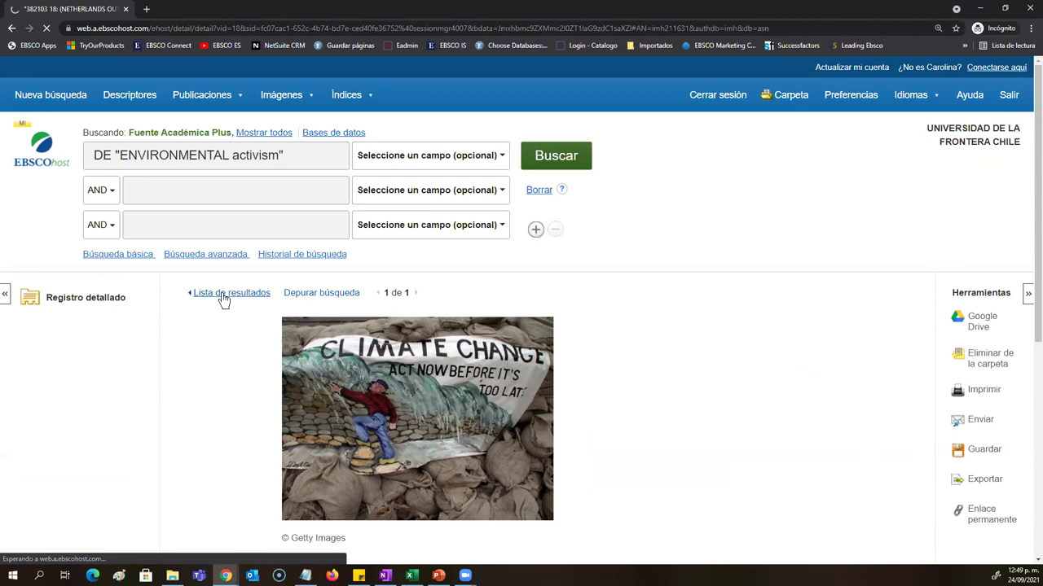
Step: Collapse the subject and Geografía refinements and preview the first ENVIRONMENTAL activism result
scroll(407, 460, "down", 3)
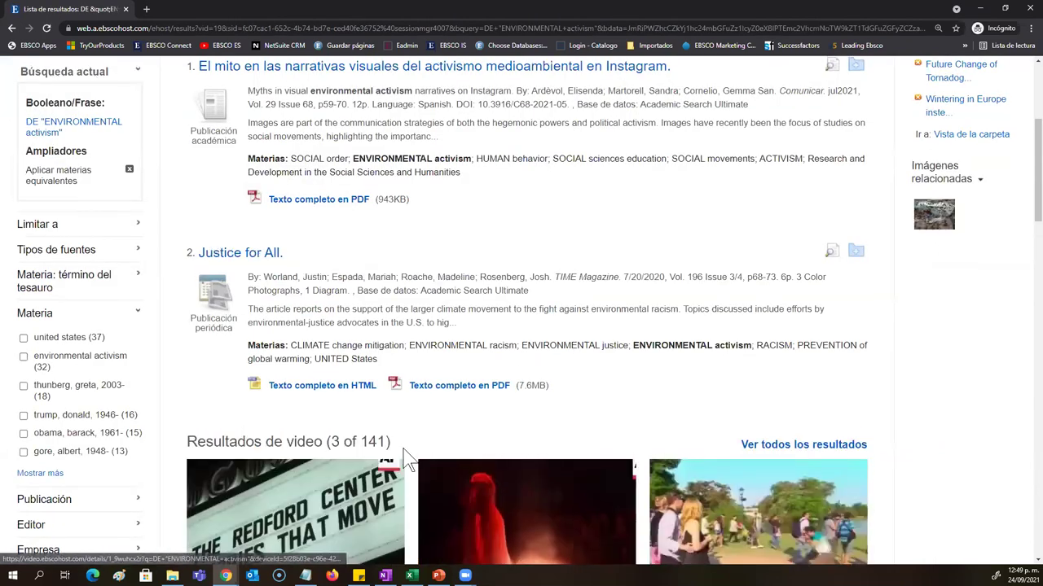
scroll(407, 456, "up", 1)
scroll(407, 454, "down", 3)
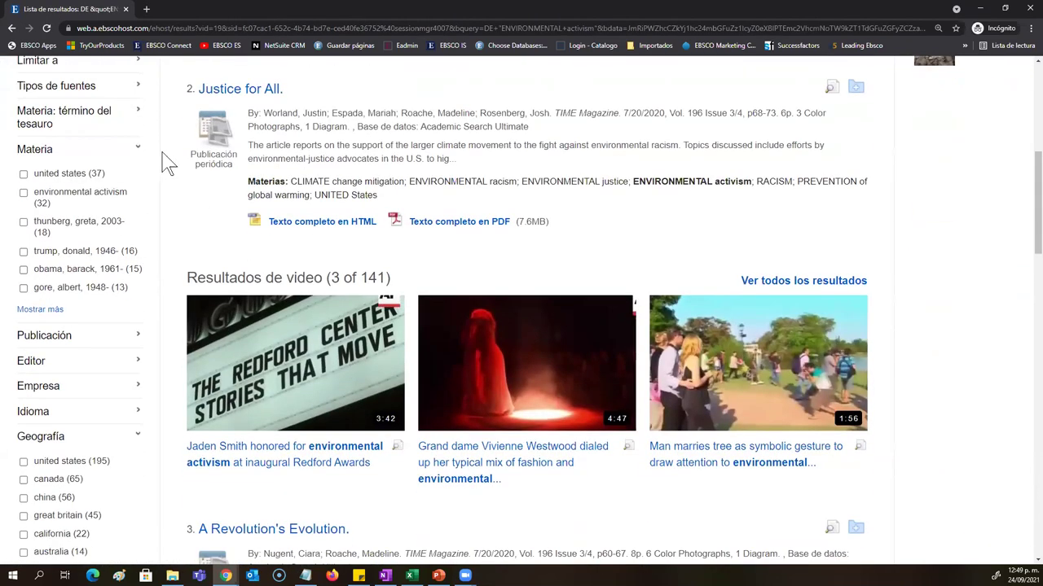
left_click(135, 149)
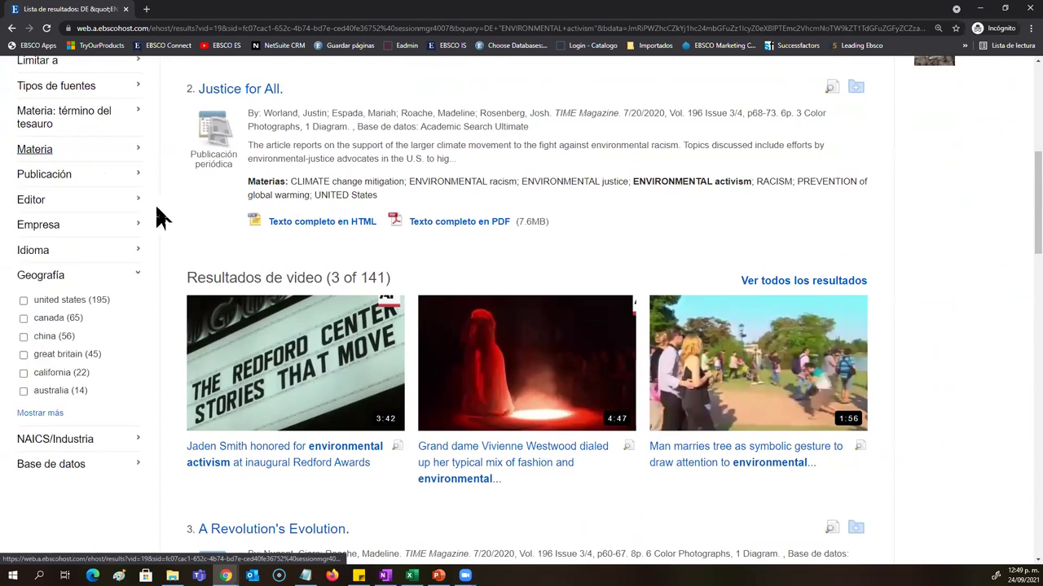
left_click(135, 274)
scroll(144, 366, "up", 3)
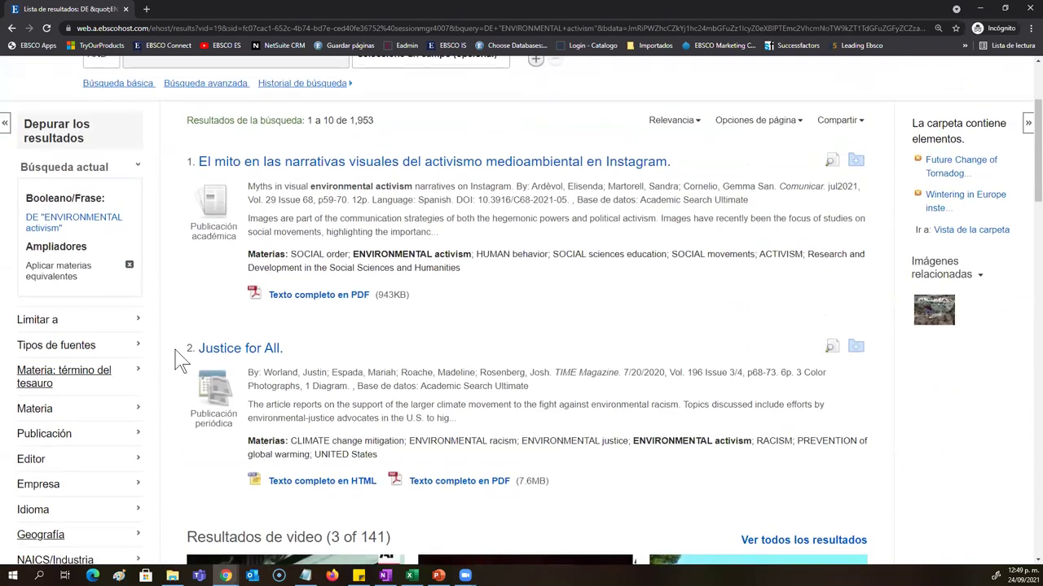
scroll(700, 380, "up", 2)
scroll(707, 390, "up", 1)
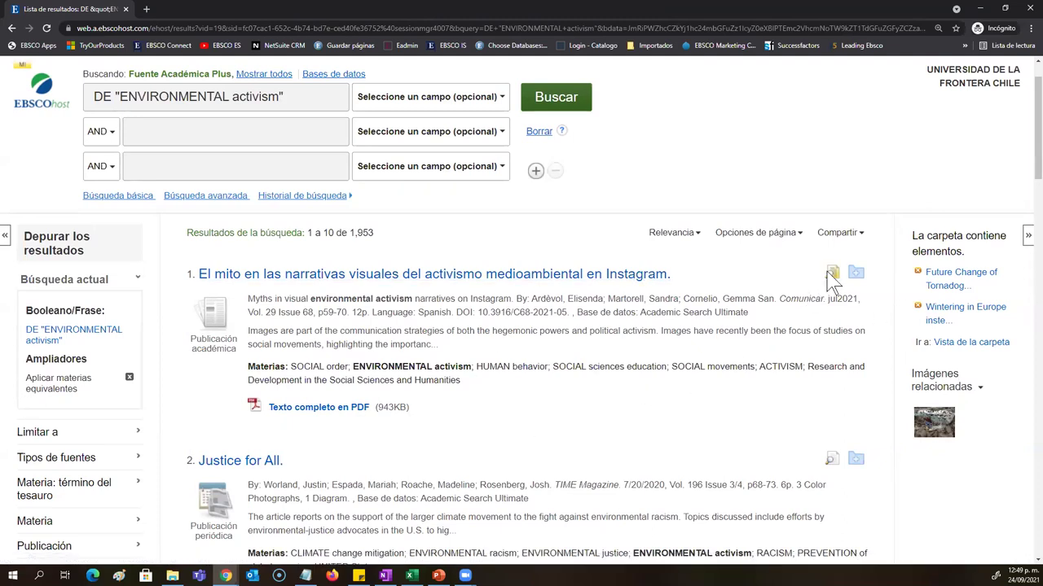
mouse_move(832, 277)
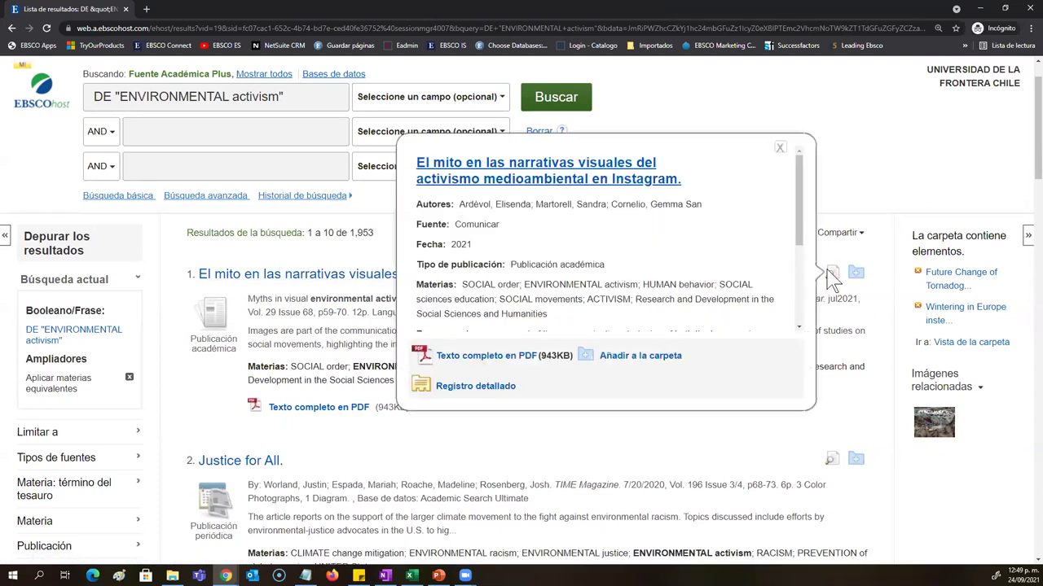
scroll(658, 239, "down", 3)
scroll(658, 239, "down", 1)
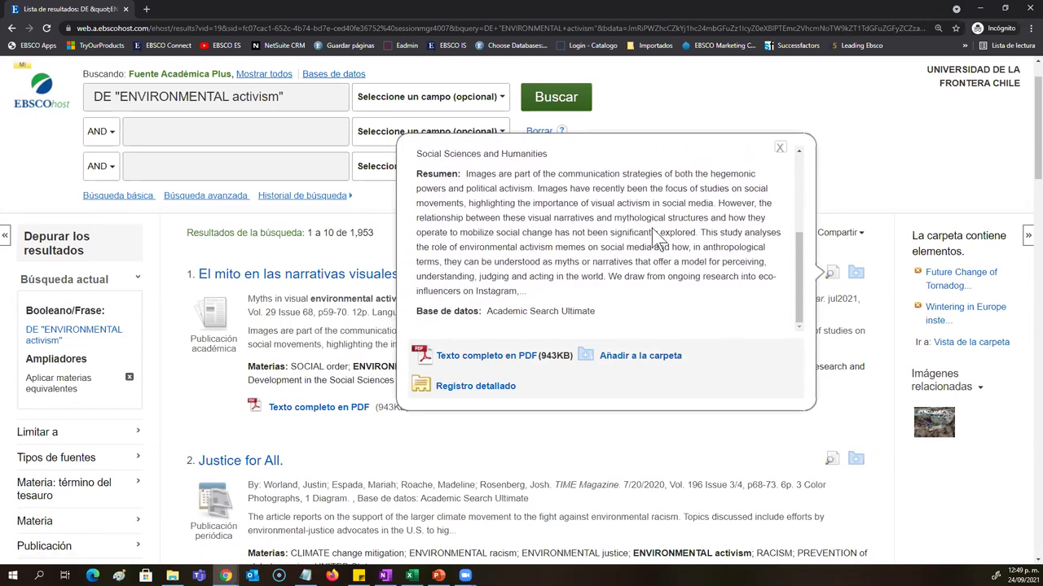
left_click(779, 152)
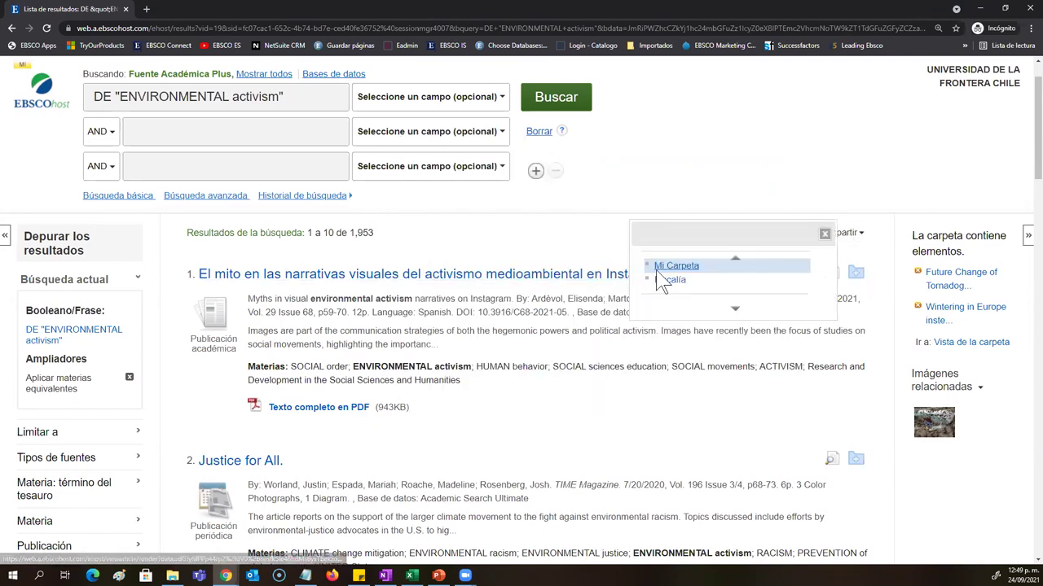
Step: Add the Instagram activism, permaculture and Charis community articles to Mi Carpeta
left_click(664, 268)
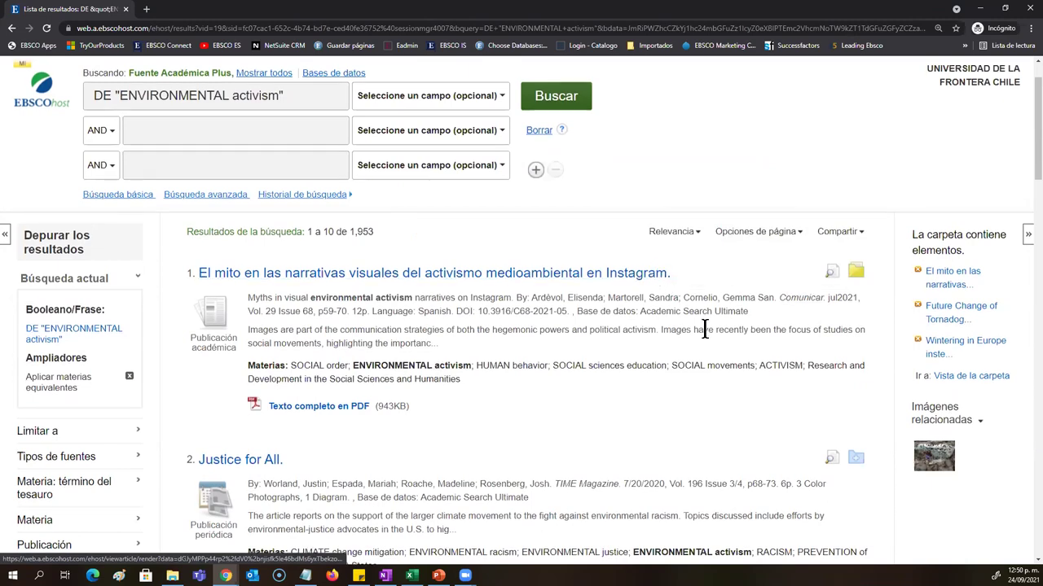
scroll(700, 325, "down", 3)
scroll(428, 310, "down", 6)
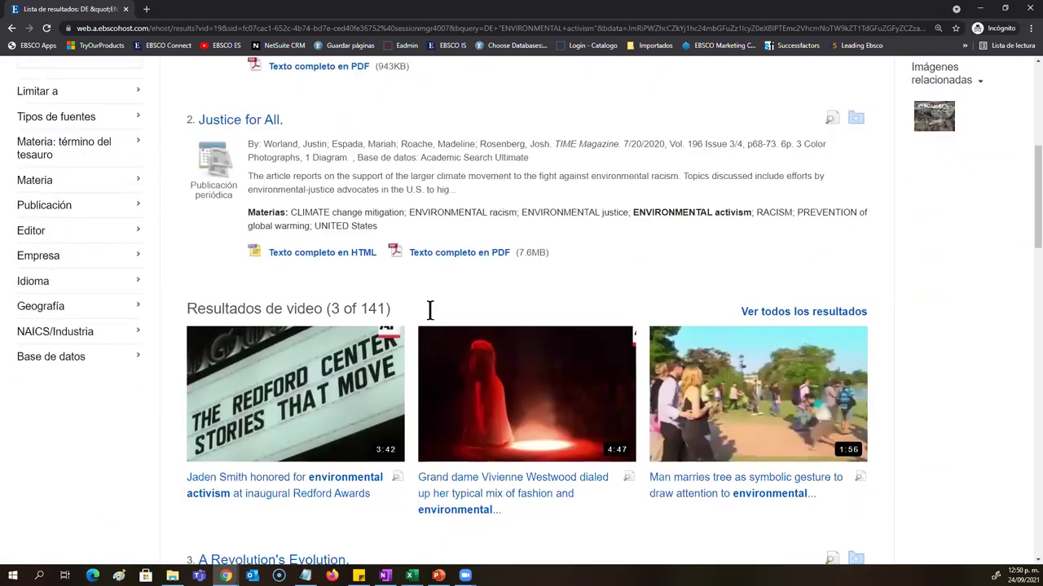
scroll(430, 310, "down", 3)
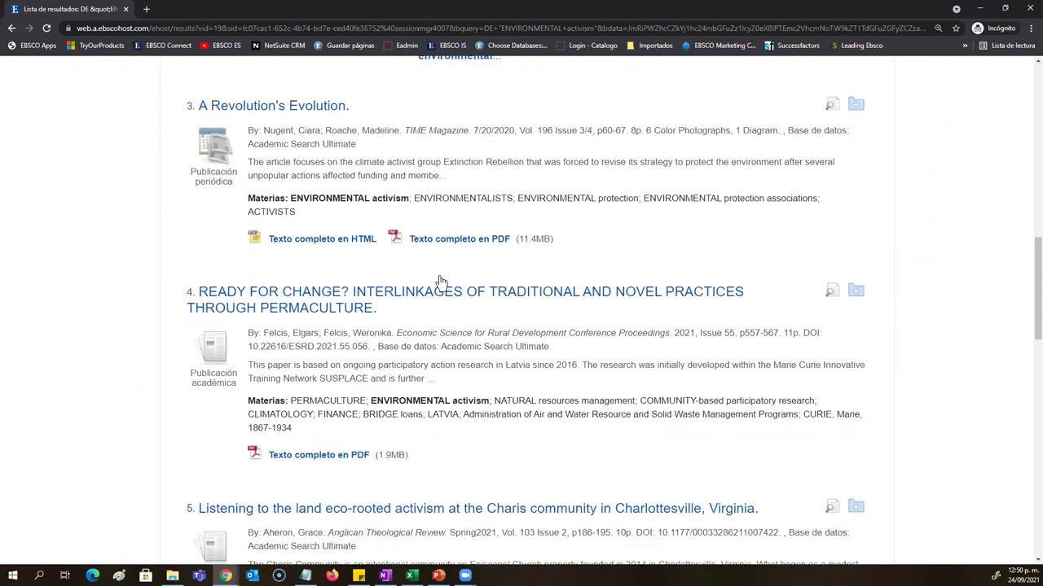
mouse_move(856, 233)
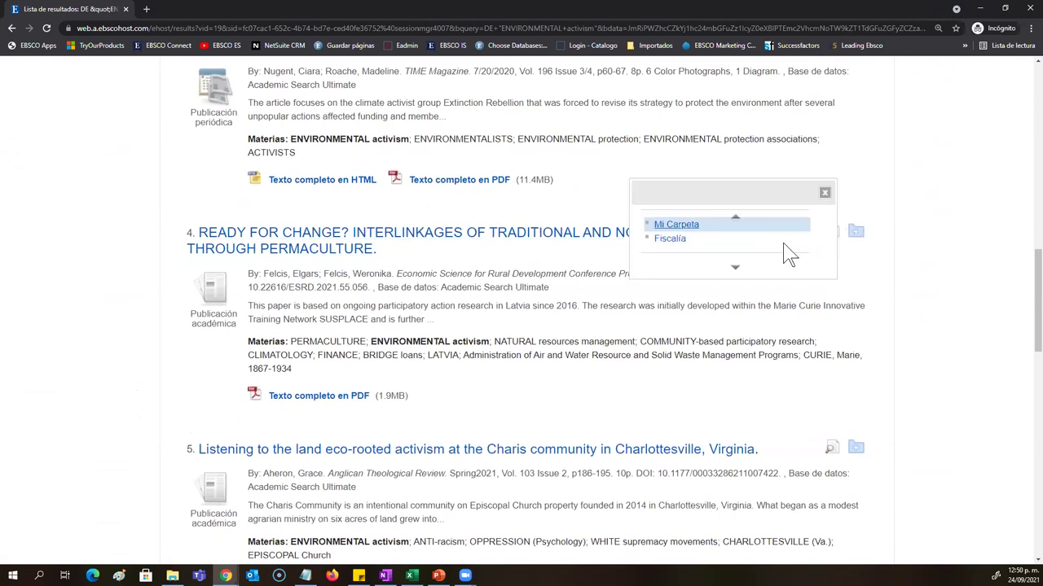
left_click(689, 232)
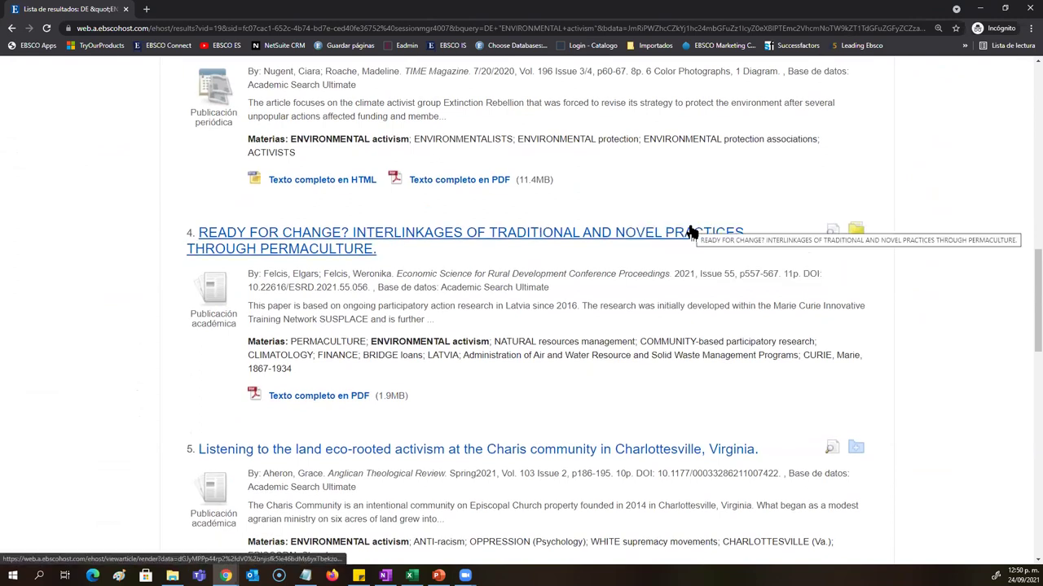
scroll(823, 338, "down", 2)
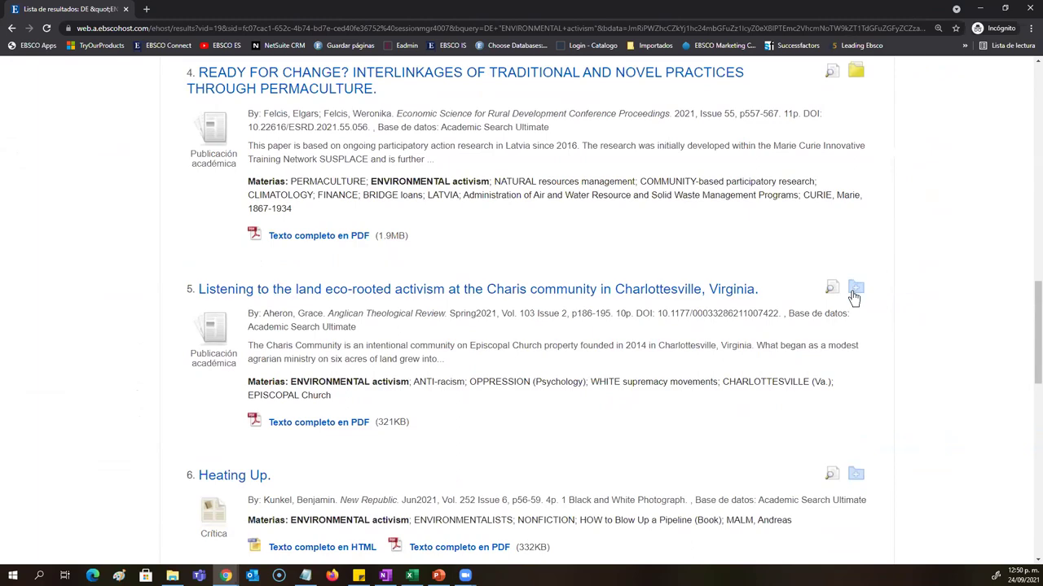
mouse_move(855, 288)
left_click(687, 287)
scroll(403, 497, "up", 1)
scroll(402, 497, "up", 10)
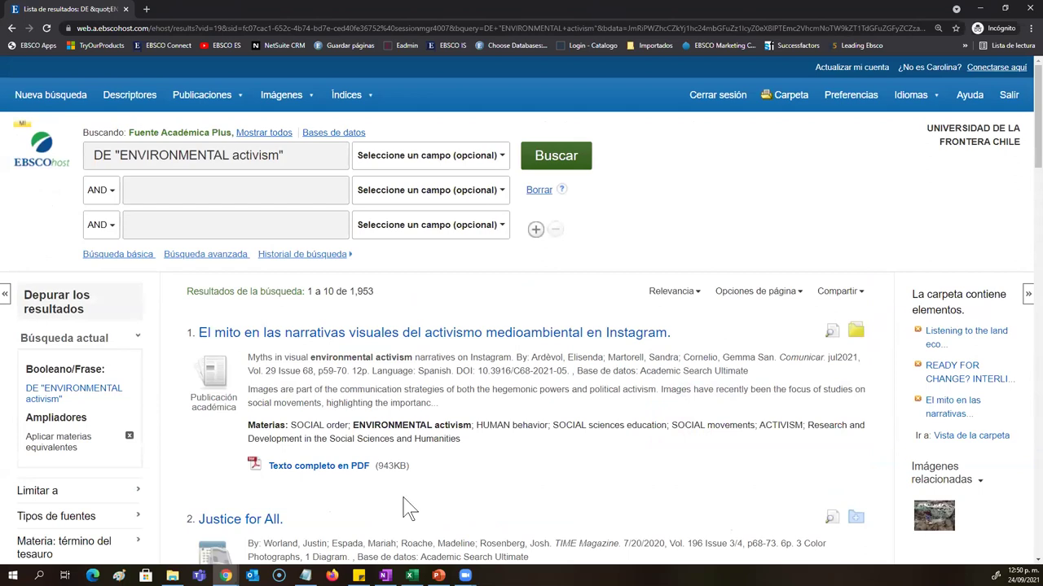
Step: Go through Basic and Advanced Search to the history listing S5 ENVIRONMENTAL activism and S4 global warming
left_click(122, 258)
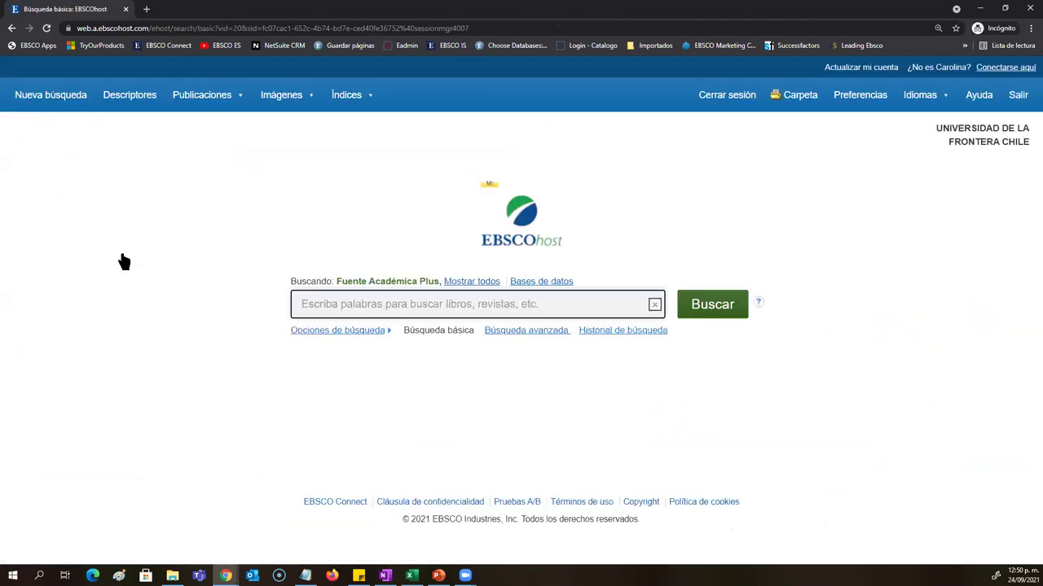
left_click(522, 332)
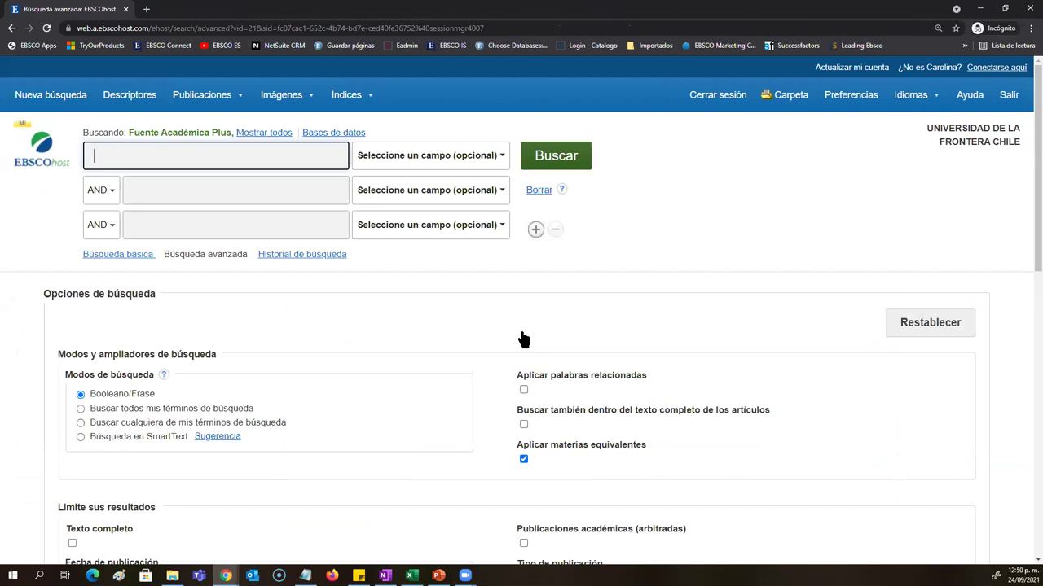
left_click(459, 237)
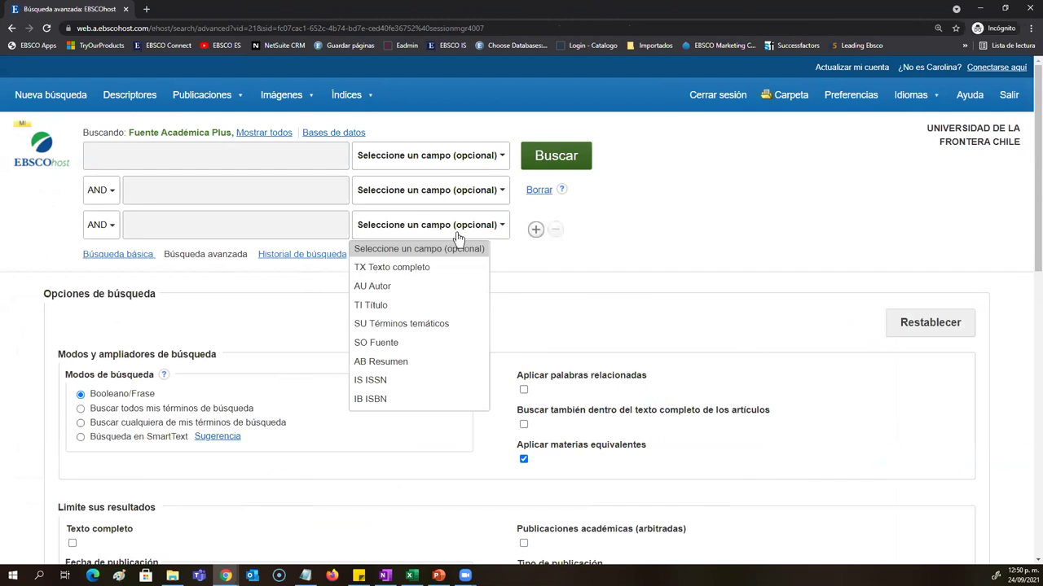
left_click(458, 237)
left_click(310, 259)
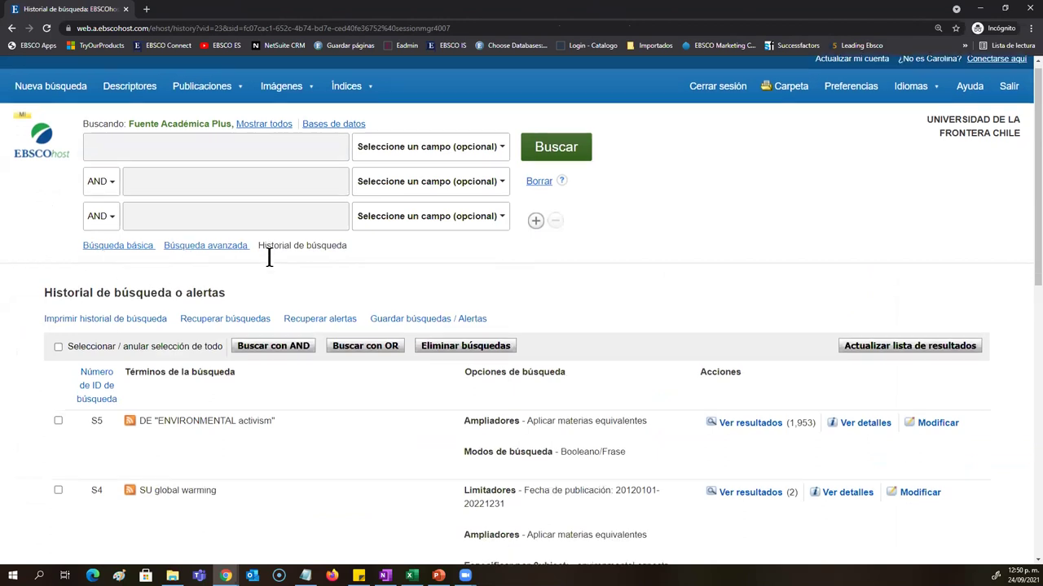
Step: Tick searches S5 and S4 and run them combined with OR, giving 1,955 results
scroll(269, 256, "down", 3)
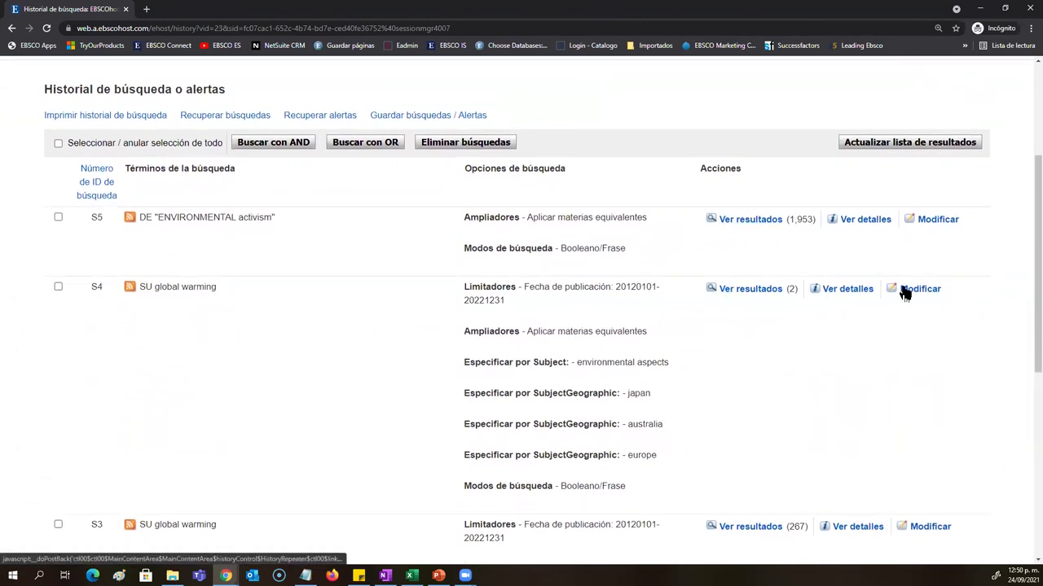
scroll(273, 396, "down", 3)
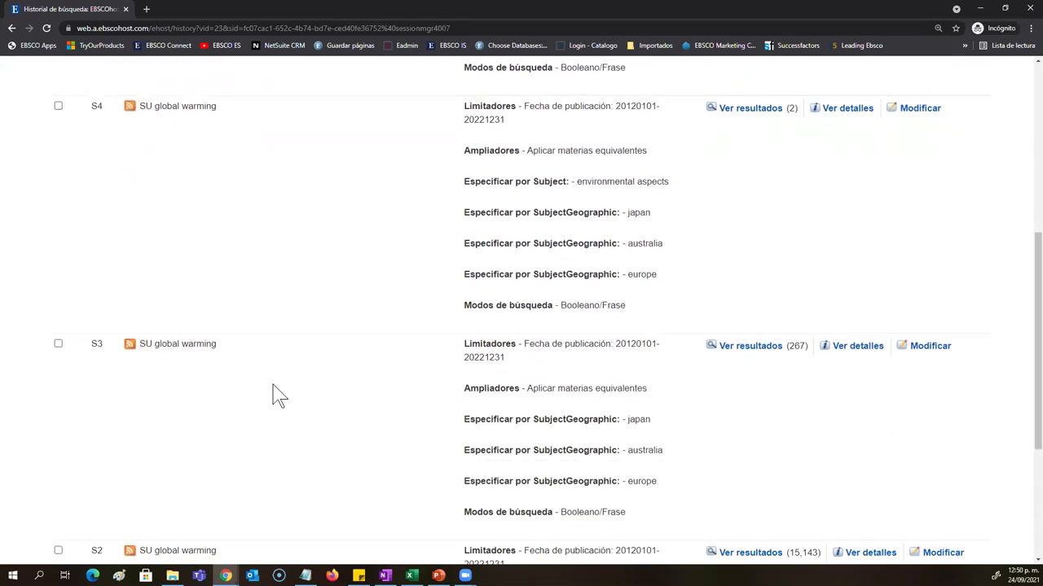
scroll(276, 395, "down", 3)
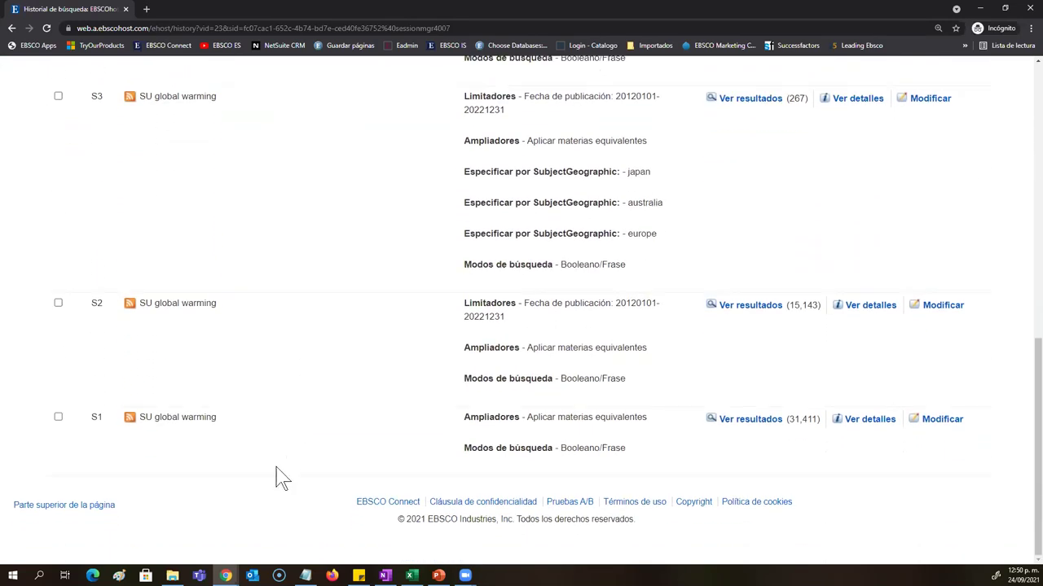
scroll(275, 476, "up", 10)
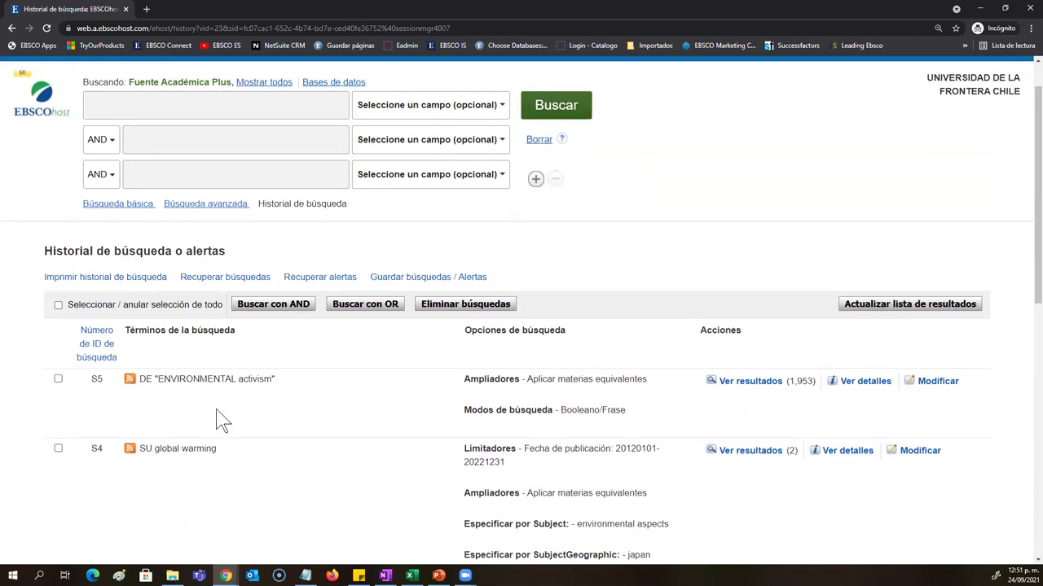
scroll(216, 409, "up", 1)
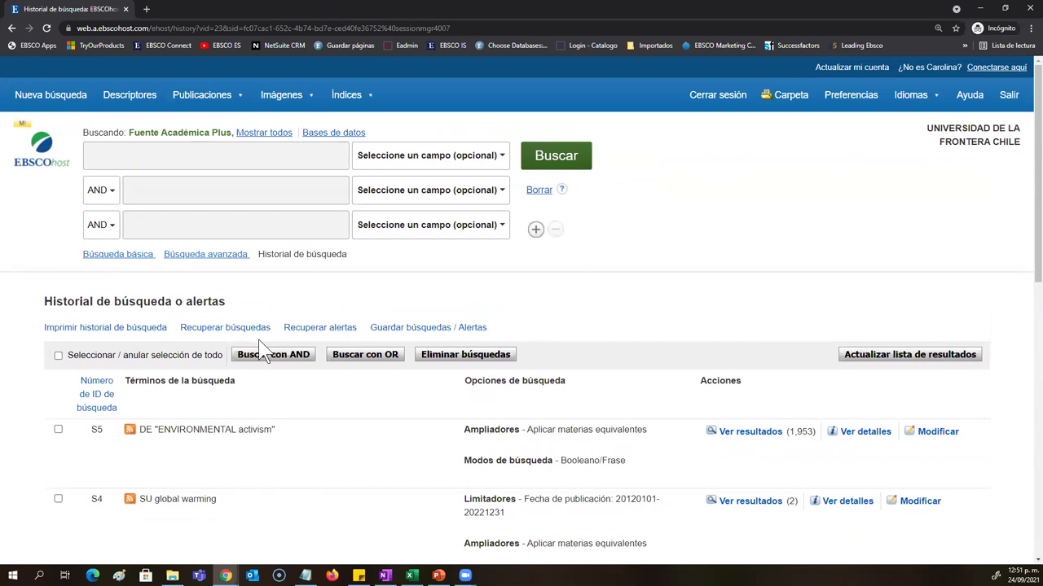
left_click(58, 430)
left_click(57, 500)
left_click(392, 360)
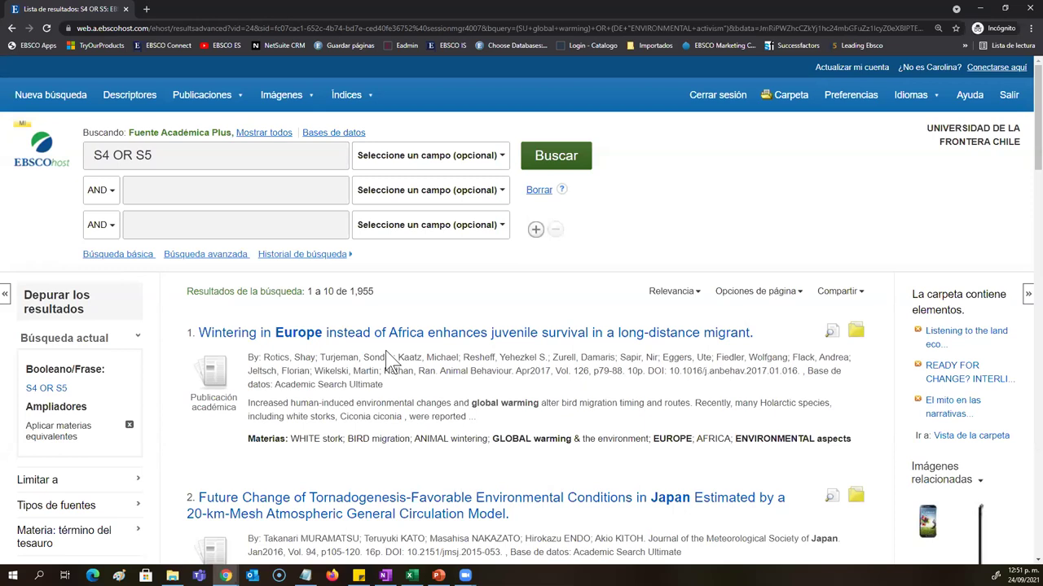
Step: Select all searches in the history and name the saved search 'Universidad de la Frontera'
left_click(312, 256)
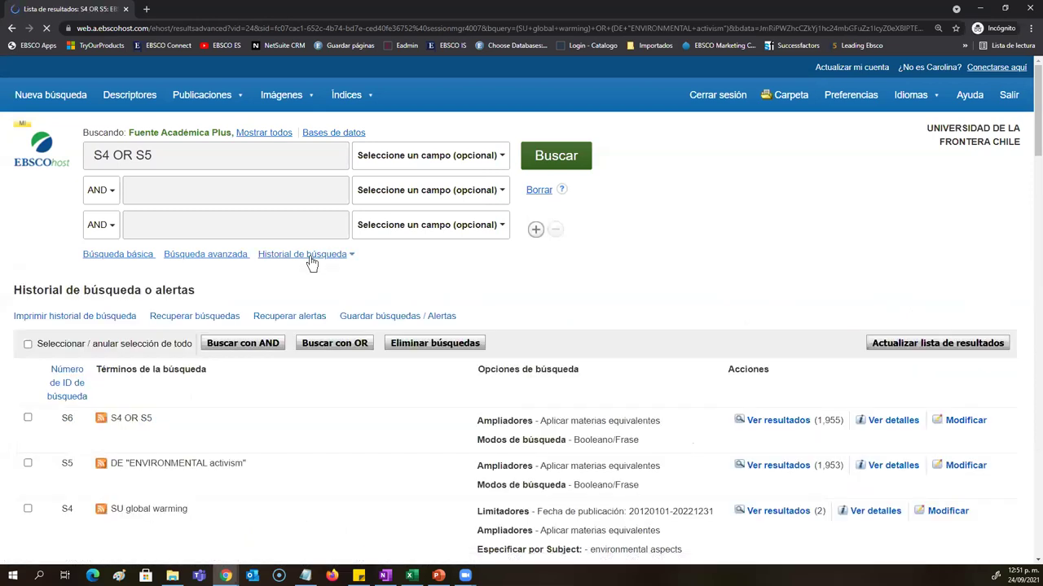
left_click(28, 344)
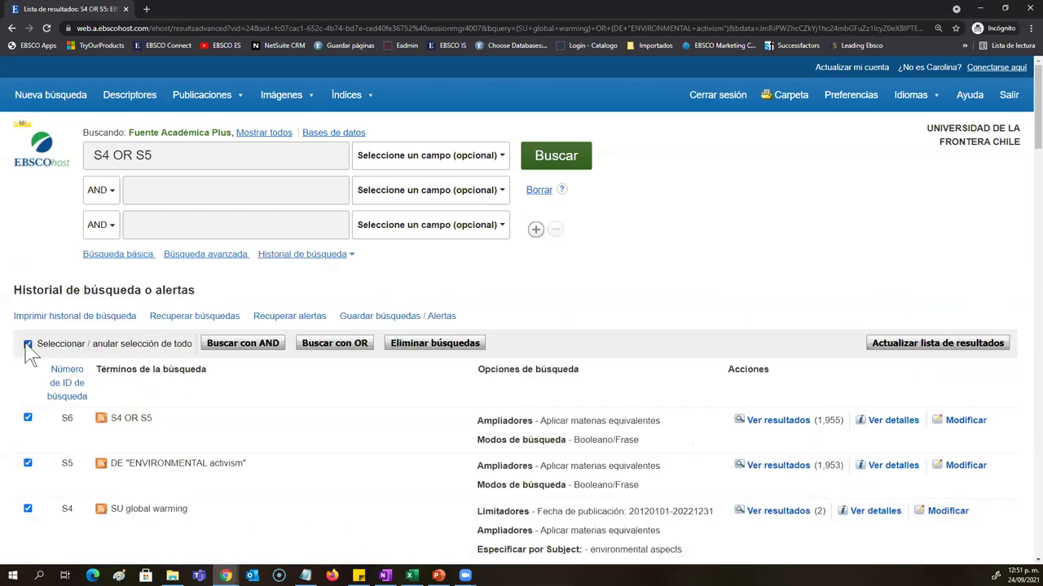
left_click(434, 318)
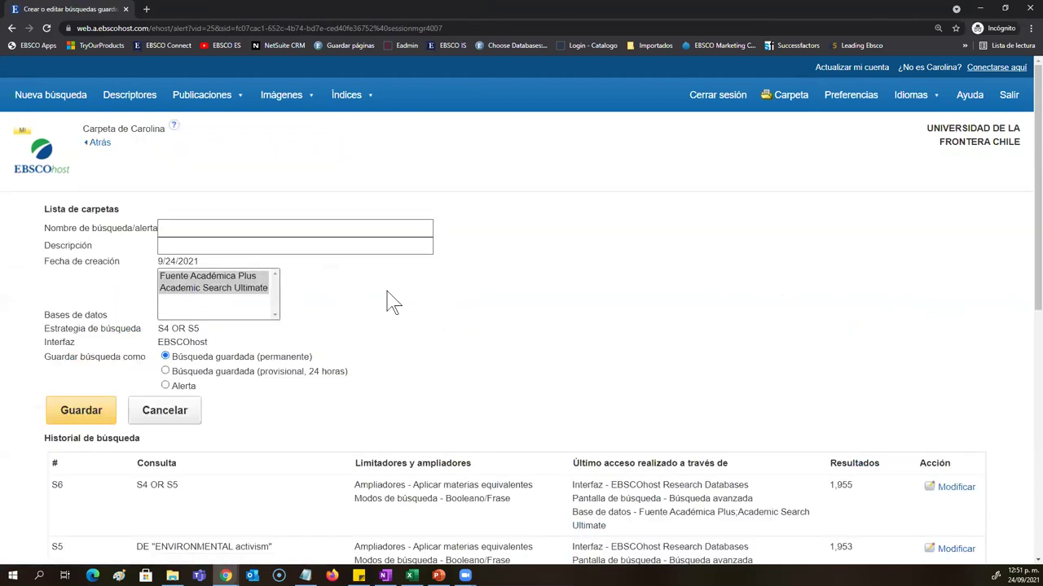
left_click(262, 231)
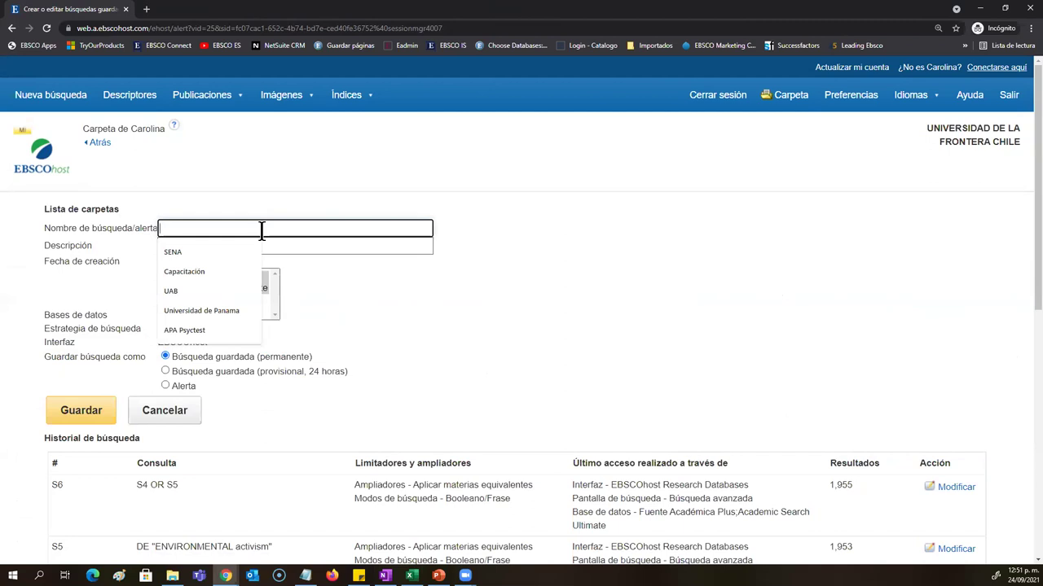
type("Universdiad")
key("BackSpace")
key("BackSpace")
key("BackSpace")
type("idad de l")
type("a ")
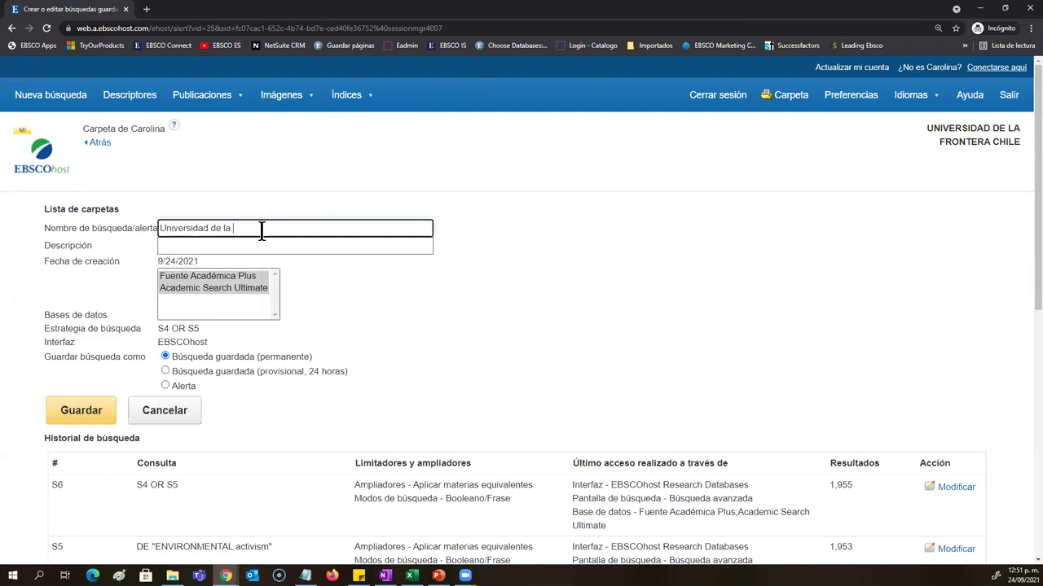
type("Frontera")
Step: Give the saved search the description 'Sesión de capacitación'
left_click(269, 239)
type("S")
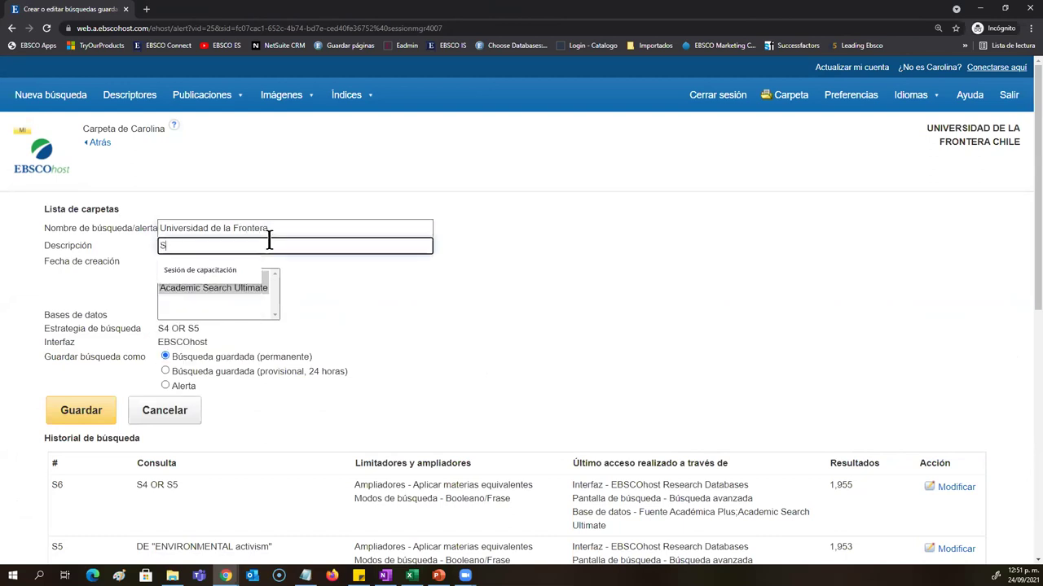
type("¿S")
key("BackSpace")
key("BackSpace")
key("BackSpace")
type("Sesión de capacitación")
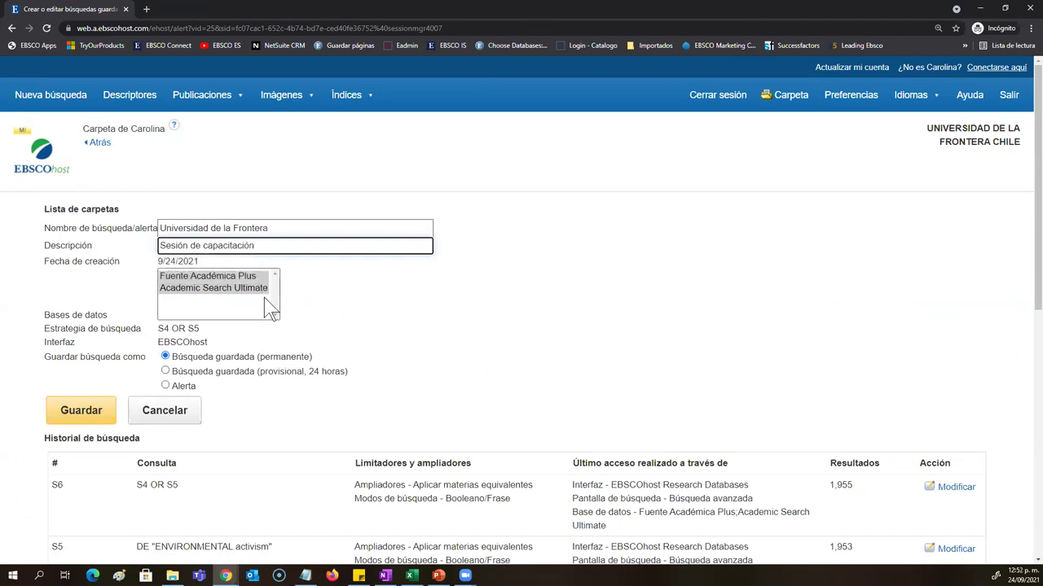
left_click_drag(313, 357, 253, 376)
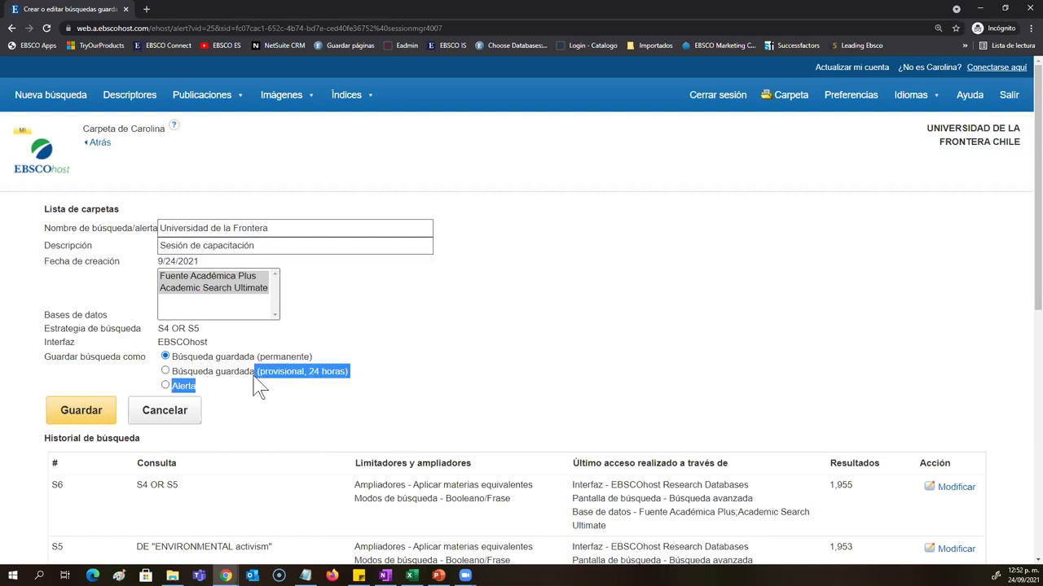
Step: Save it as a temporary 24-hour saved search rather than an alert
left_click(165, 386)
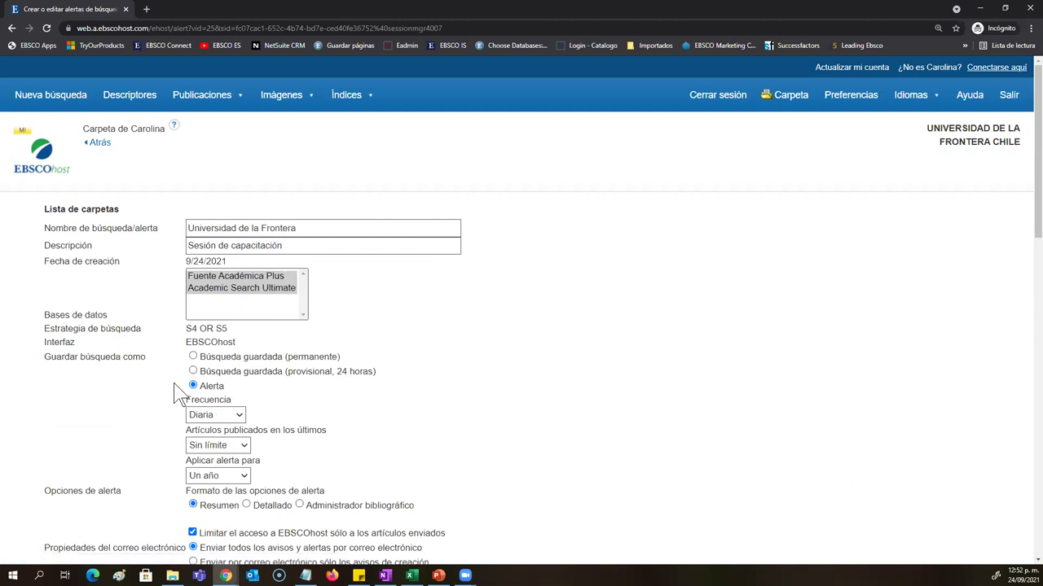
scroll(239, 426, "down", 5)
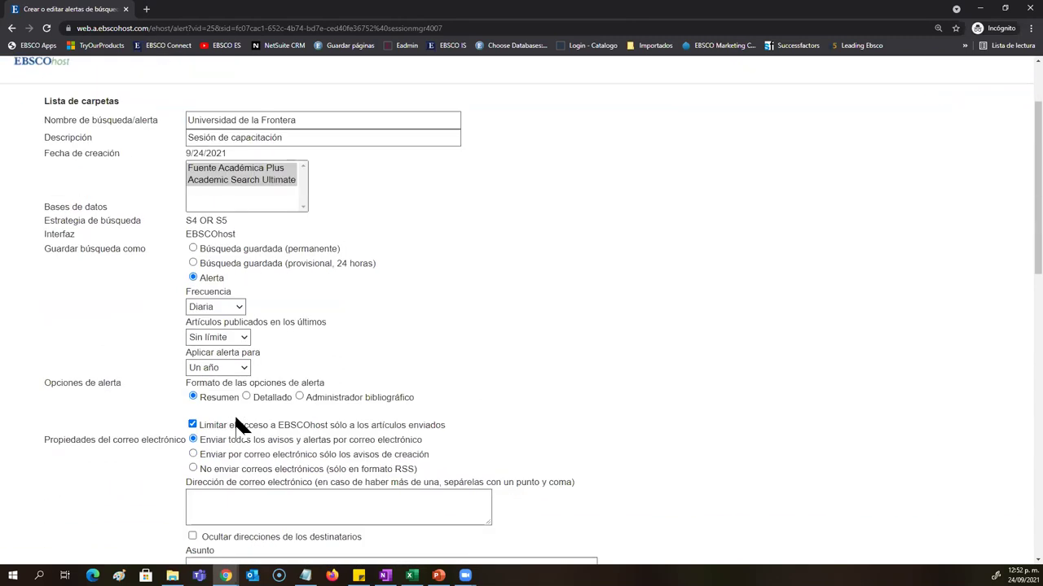
scroll(253, 326, "down", 4)
scroll(298, 484, "up", 6)
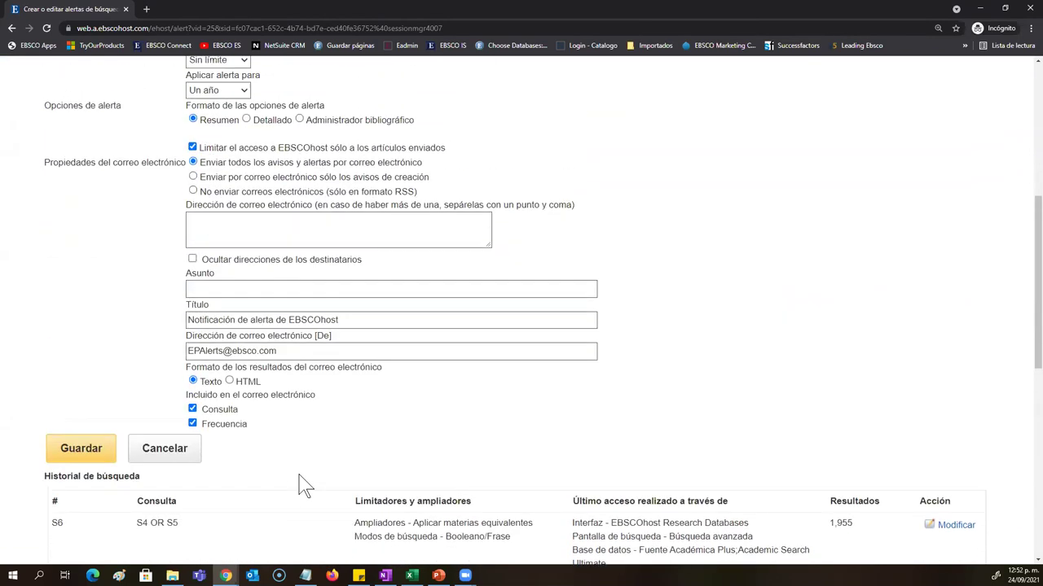
left_click(195, 190)
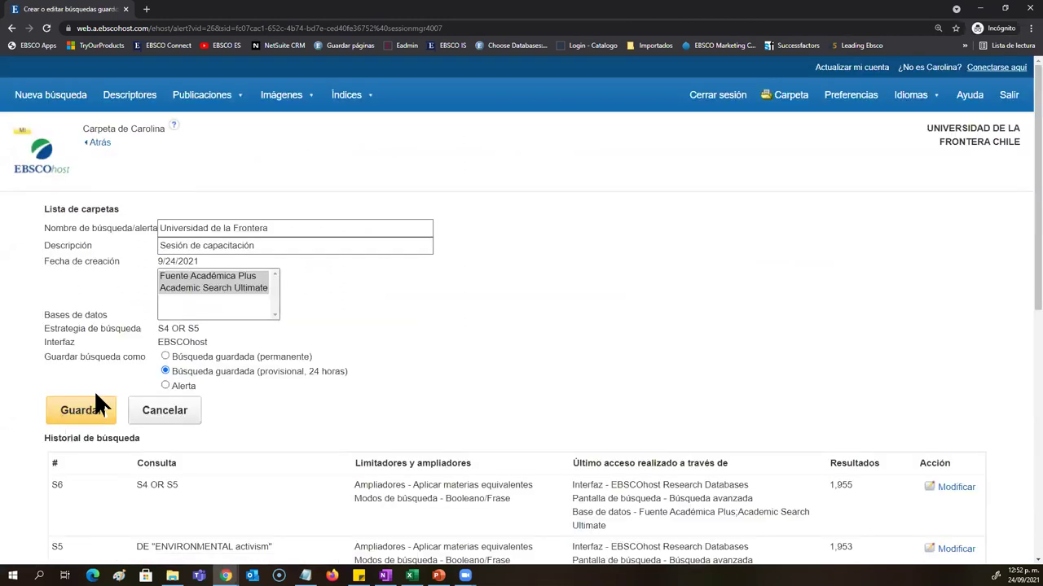
left_click(87, 410)
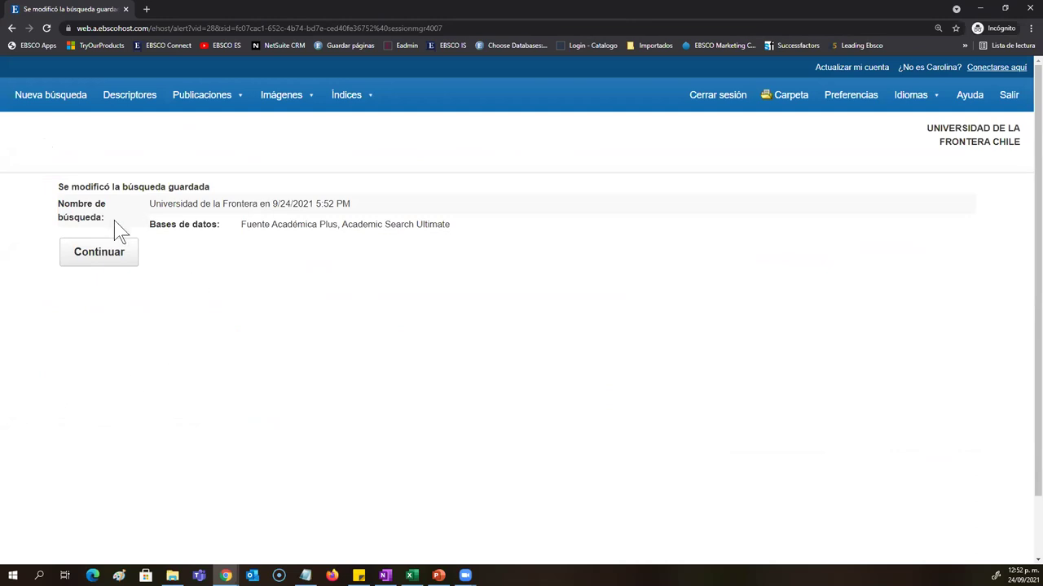
left_click(74, 101)
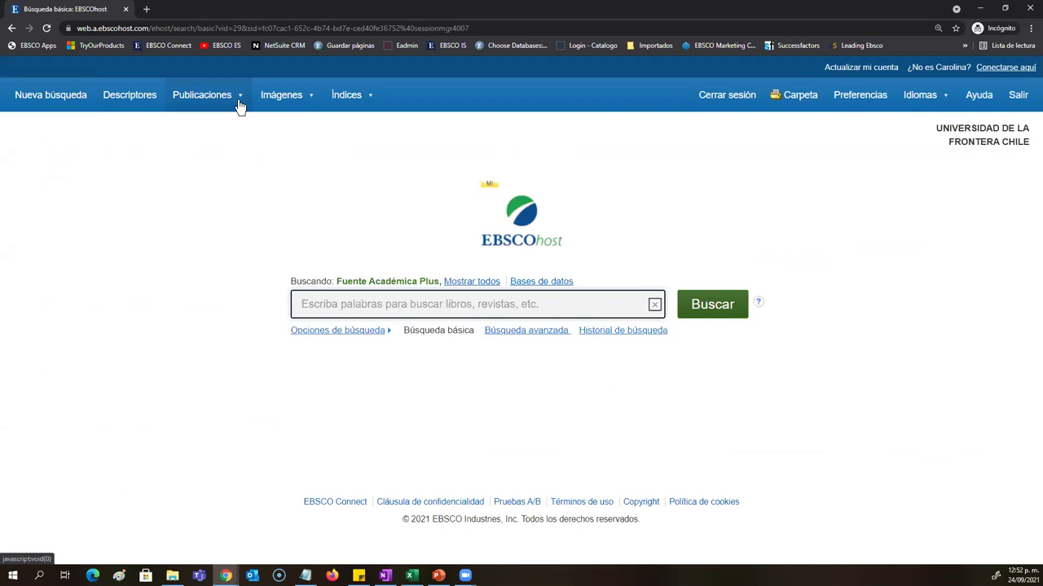
Step: Start a new search and browse the Academic Search Ultimate -- Publications list
left_click(36, 101)
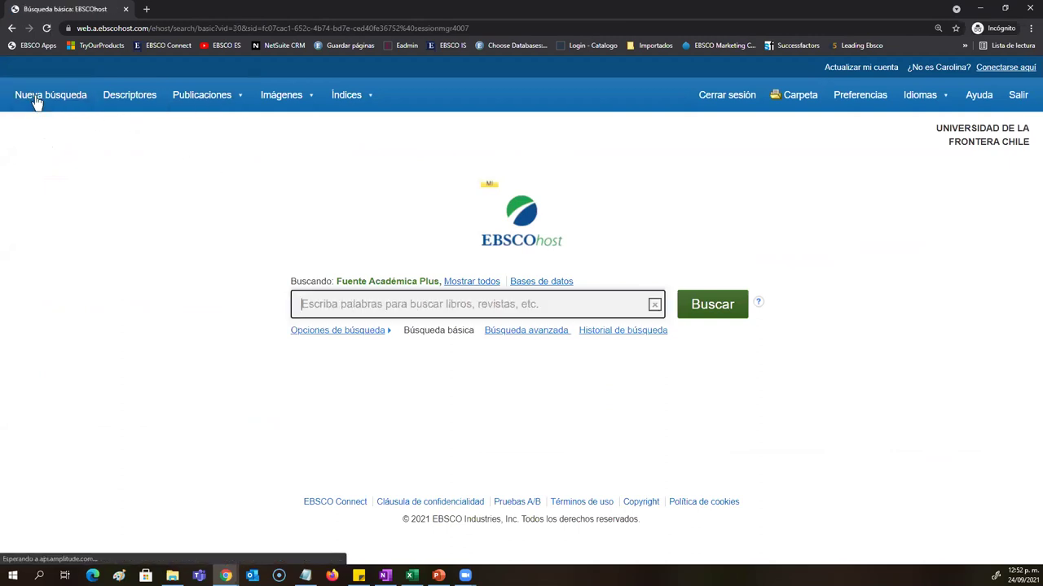
mouse_move(239, 94)
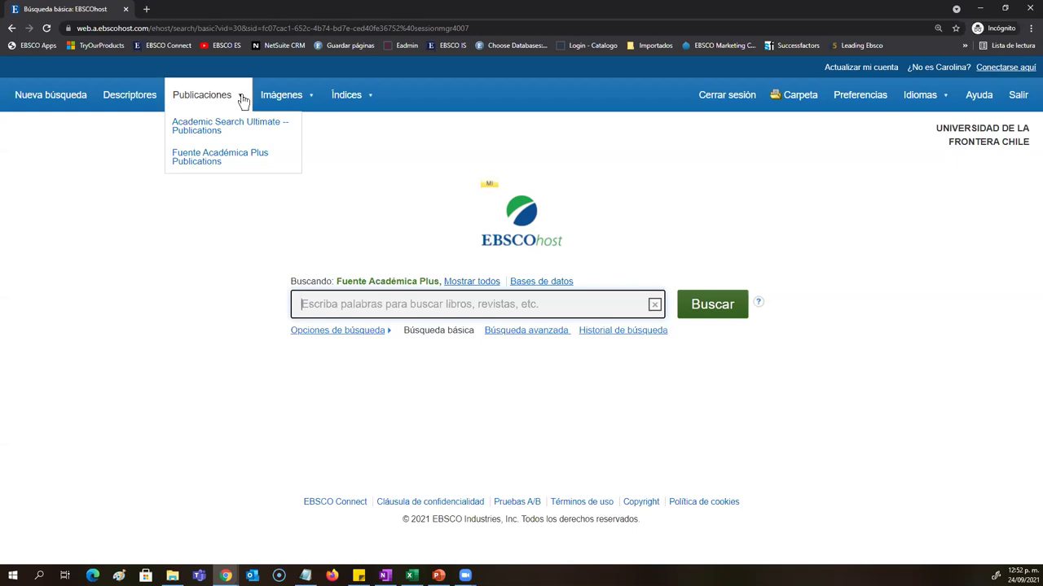
left_click(249, 122)
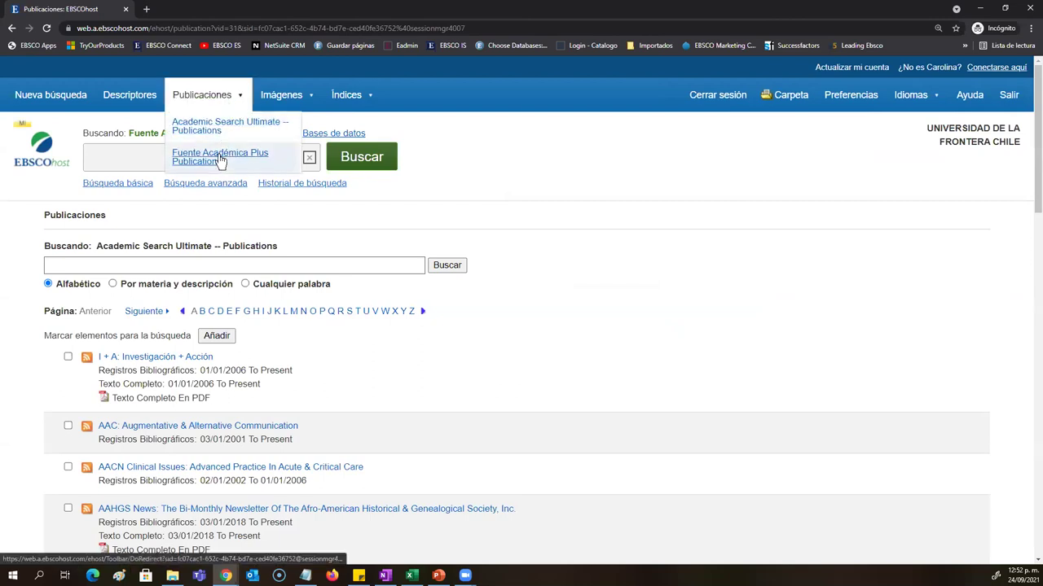
Step: Try the any-word and subject-and-description modes, then list alphabetical publications starting with K
left_click(220, 158)
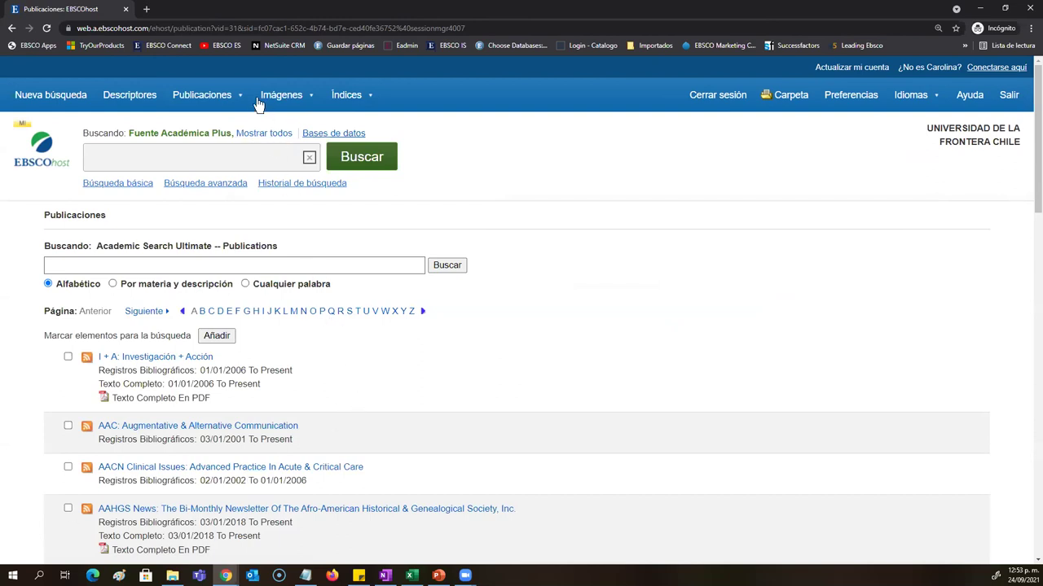
mouse_move(210, 104)
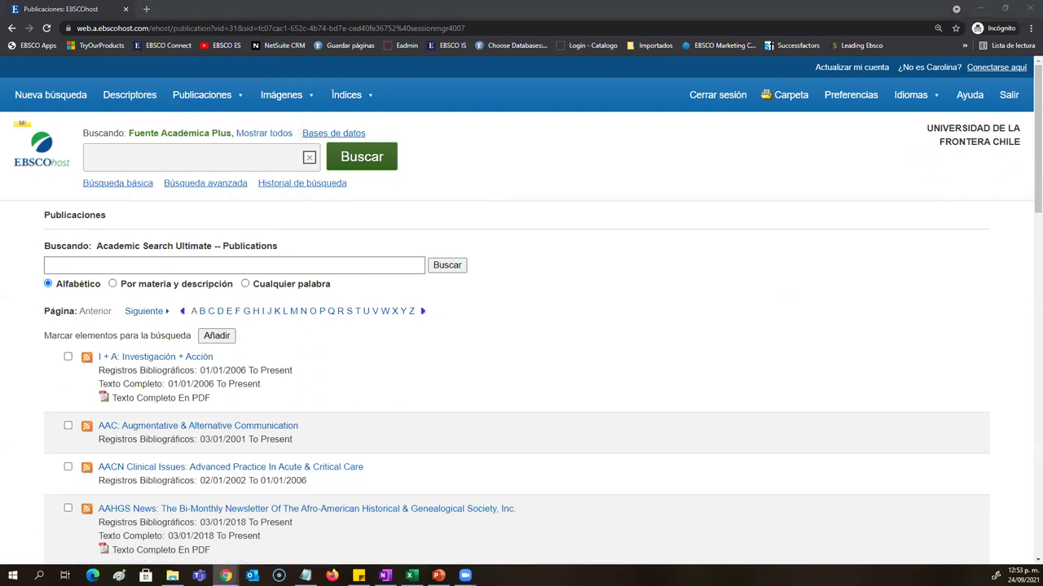
left_click(239, 265)
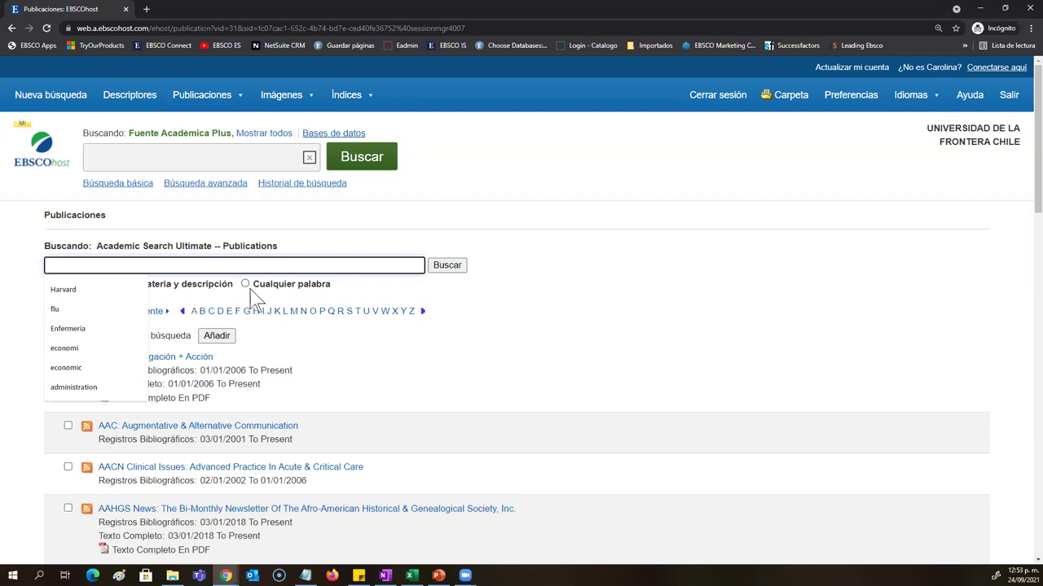
left_click(246, 285)
left_click(112, 285)
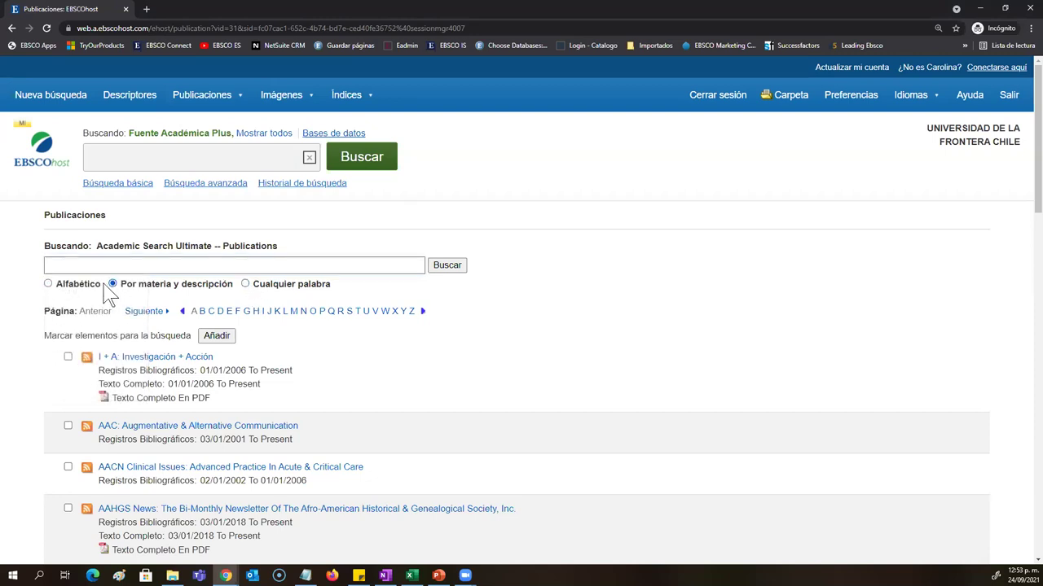
left_click(48, 283)
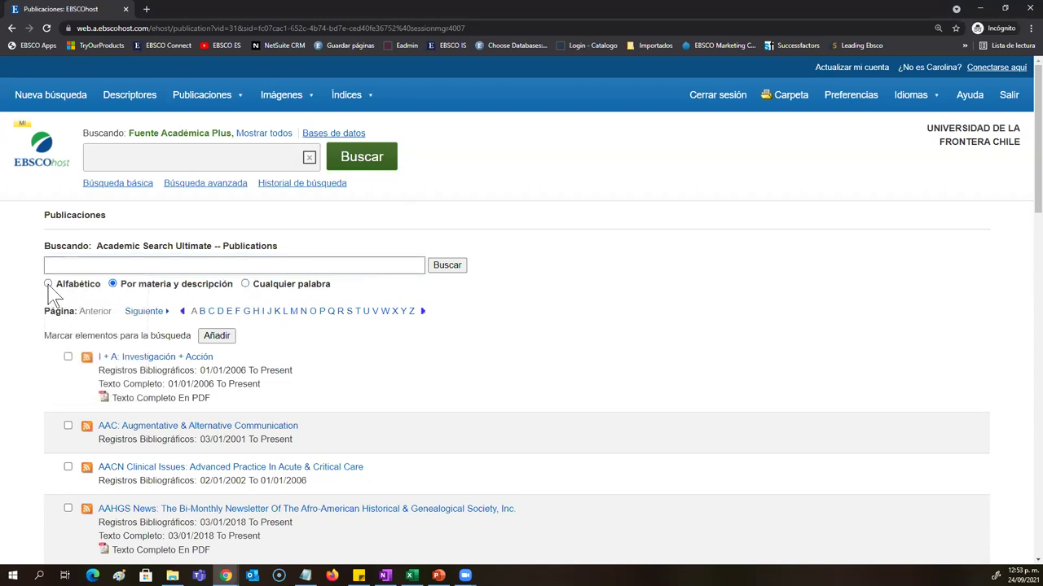
left_click(277, 313)
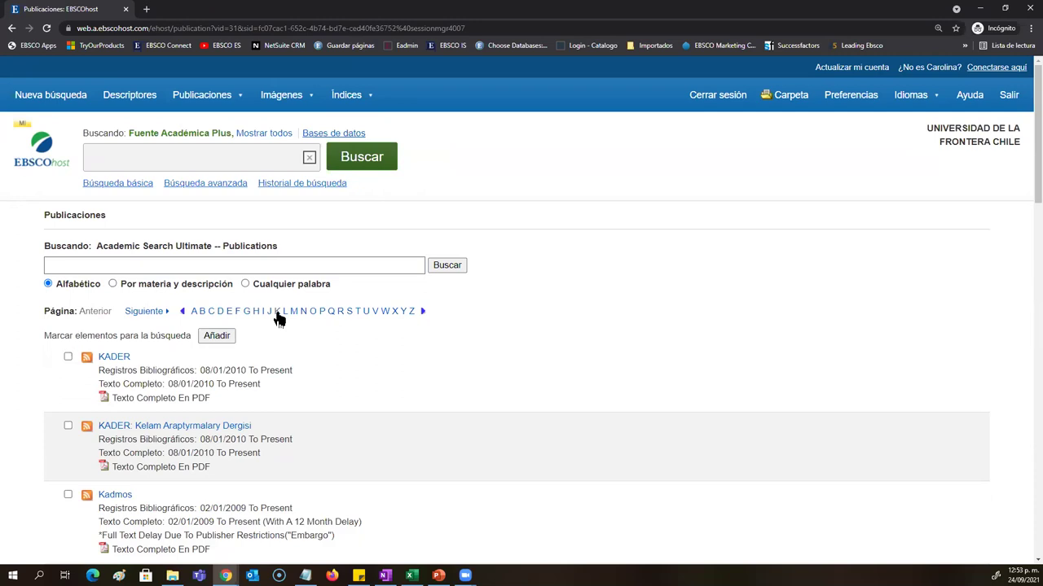
Step: List B publications and highlight Bachelor's Degrees Conferred's coverage dates and PDF availability
left_click(202, 314)
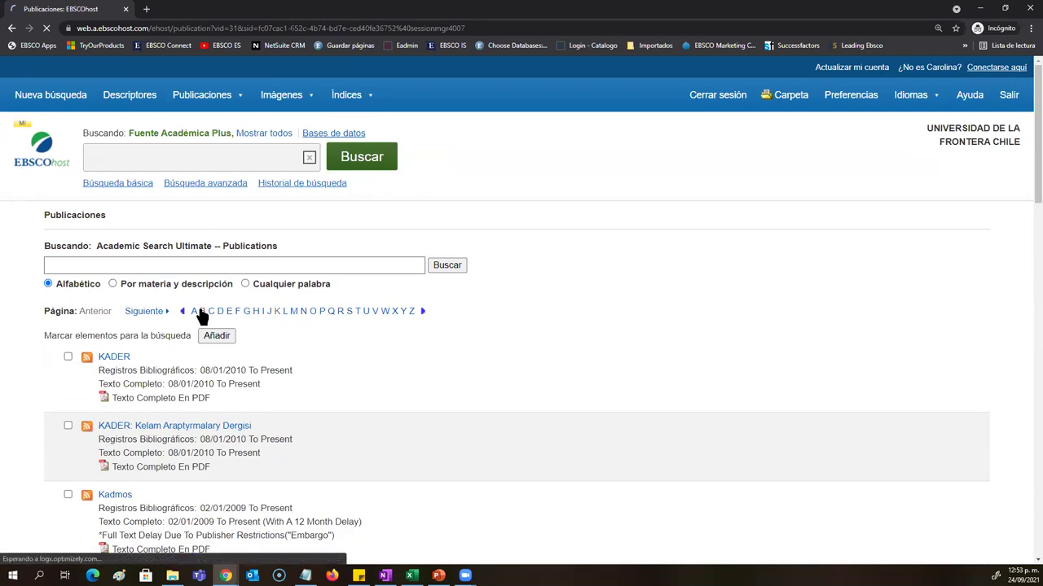
scroll(204, 321, "down", 3)
scroll(203, 318, "down", 3)
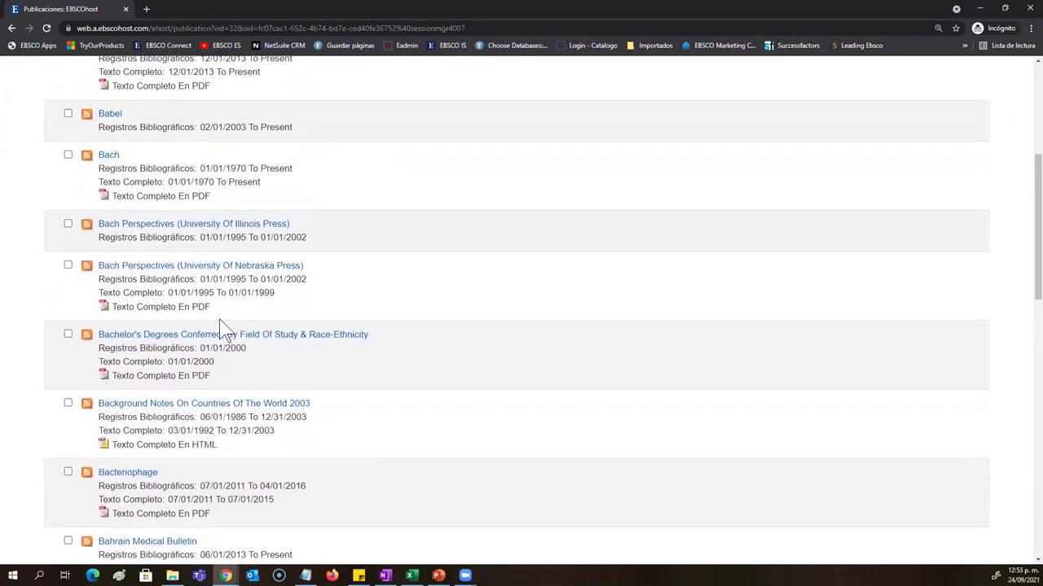
left_click_drag(371, 334, 98, 330)
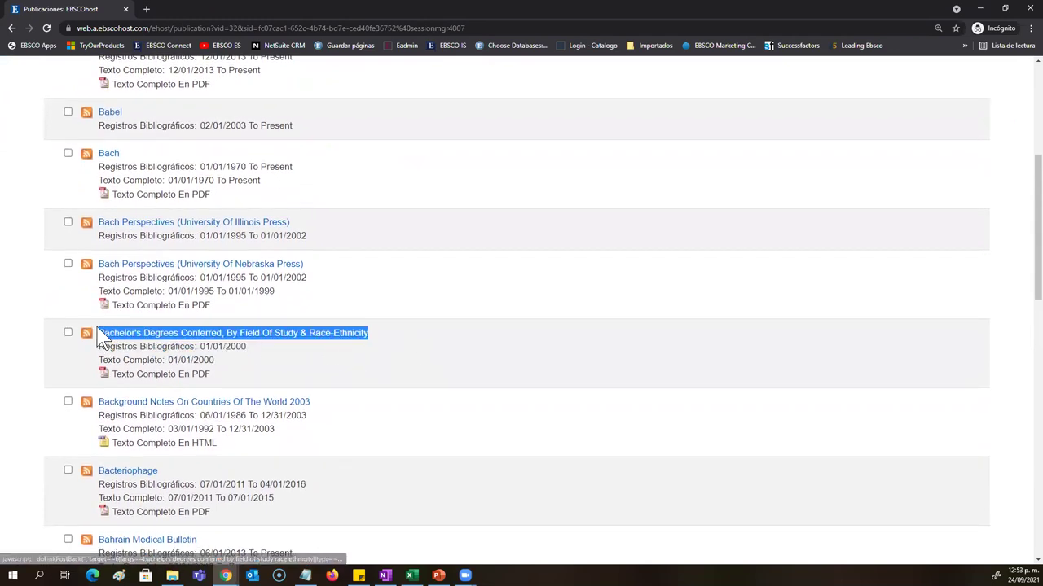
left_click_drag(250, 348, 99, 351)
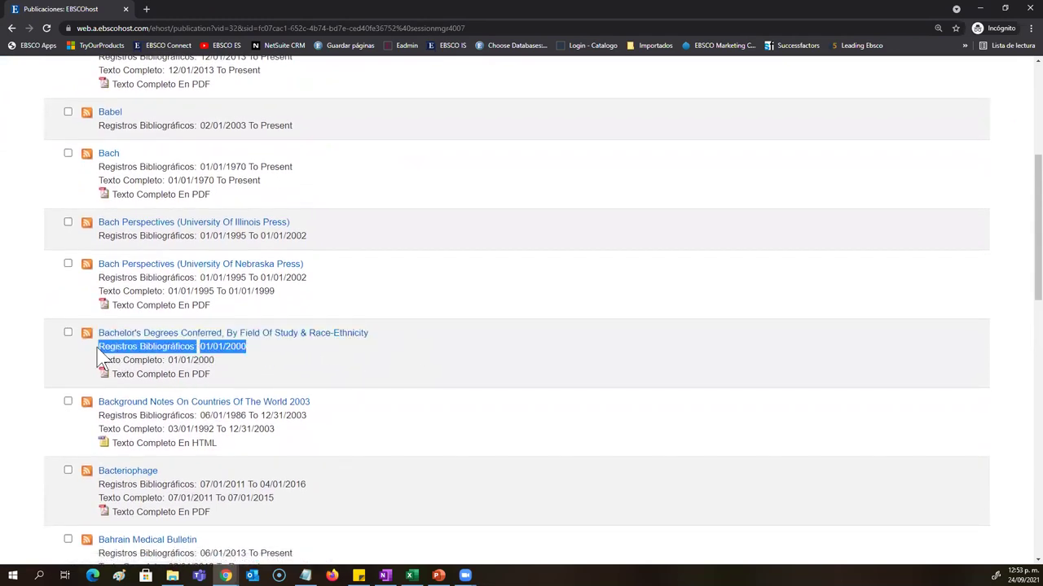
left_click_drag(215, 361, 98, 364)
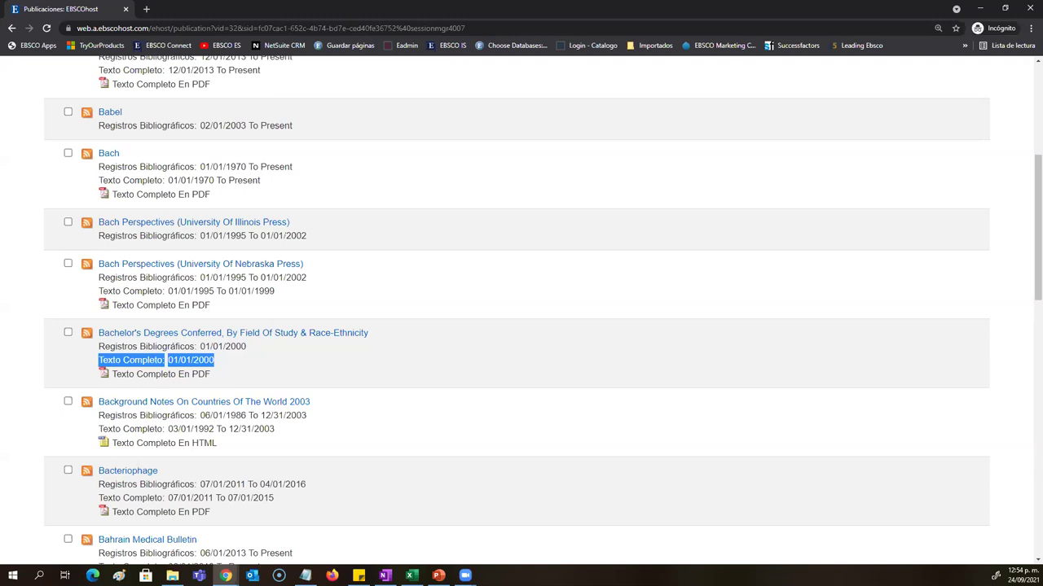
left_click_drag(215, 375, 106, 381)
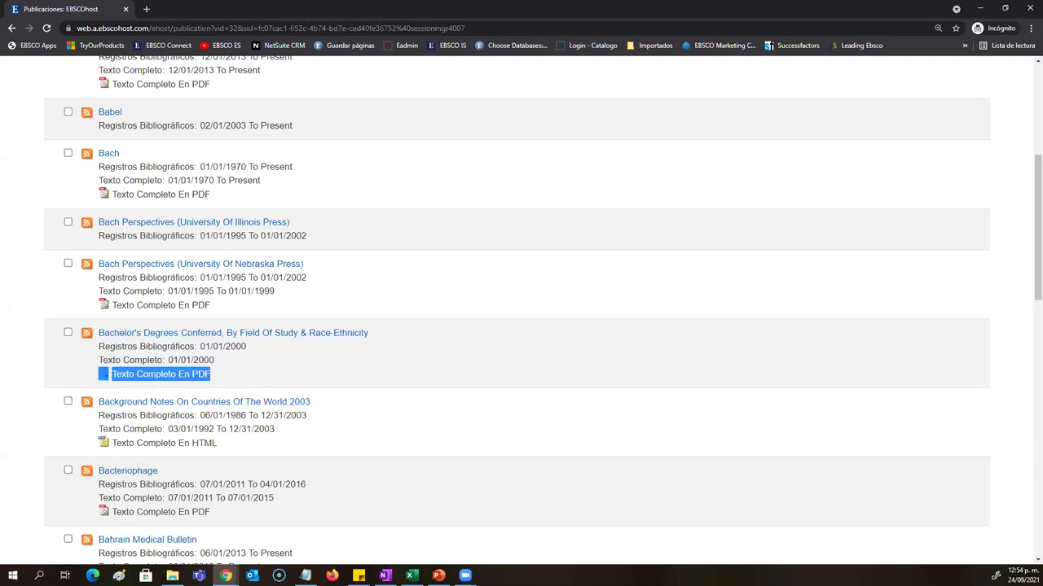
Step: Highlight the Balkan Journal Of Medical Genetics full-text formats and coverage dates
scroll(236, 416, "down", 4)
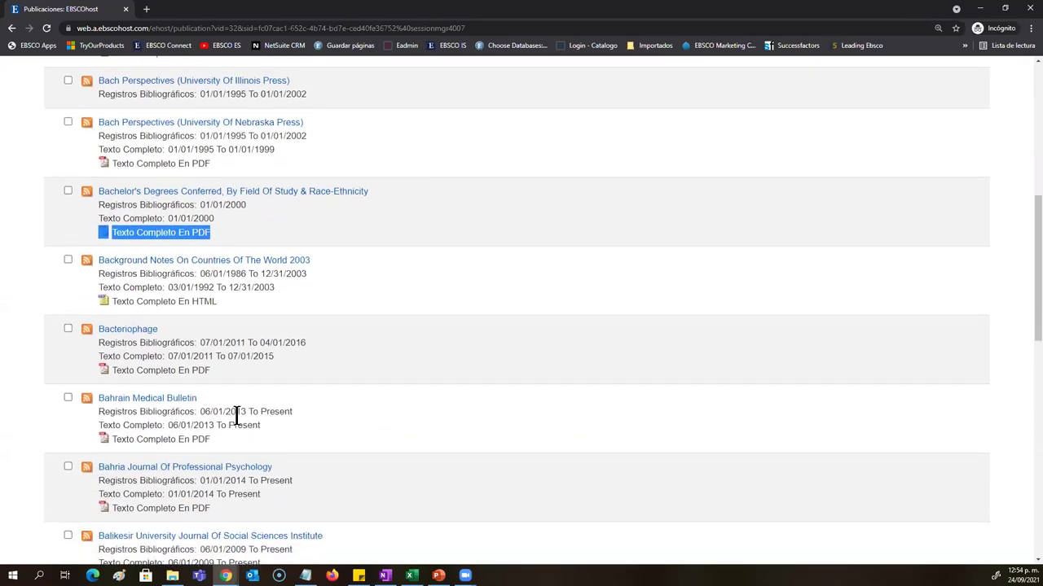
scroll(261, 448, "down", 2)
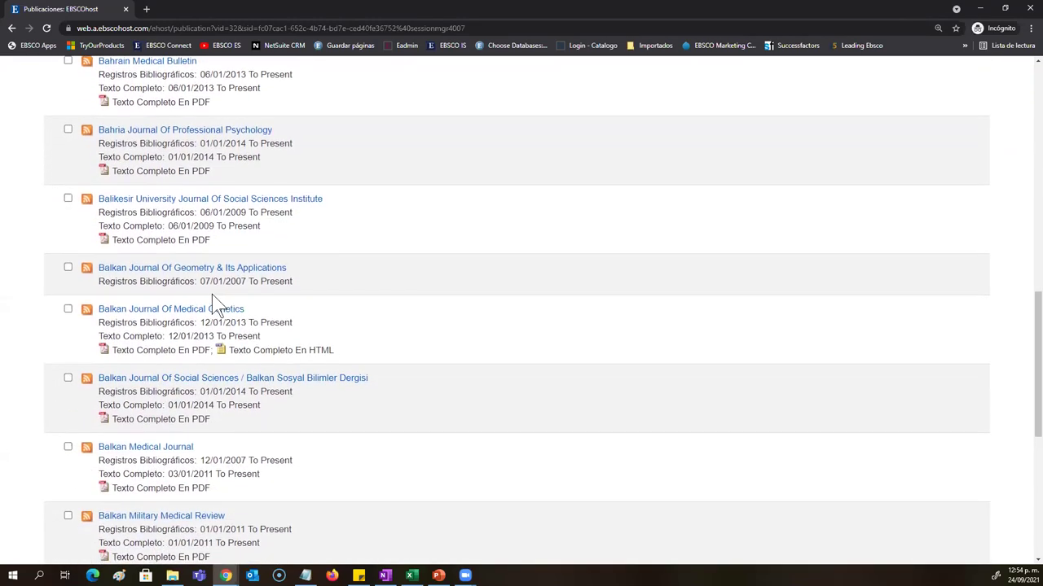
triple_click(298, 349)
left_click_drag(279, 349, 161, 335)
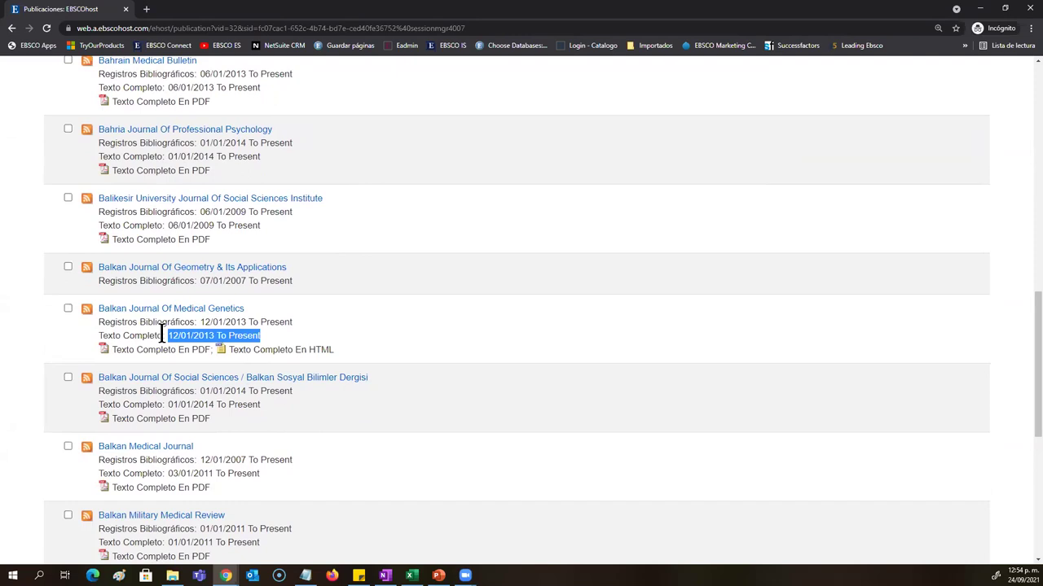
Step: Review the Balkan Journal Of Medical Genetics record, then open its Vol. 21 Issue 2, Dec2018 articles
left_click(174, 313)
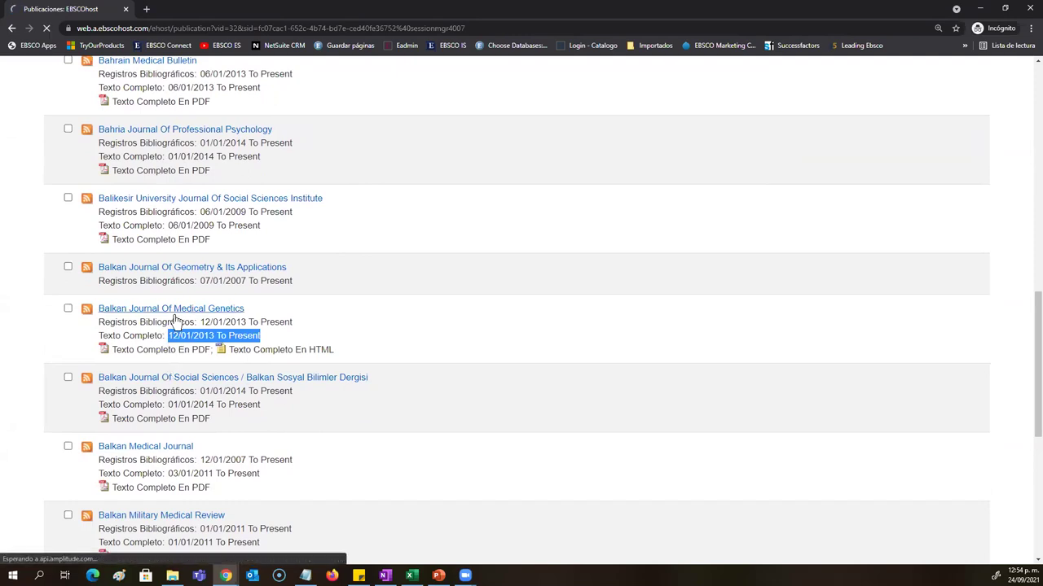
scroll(171, 321, "down", 2)
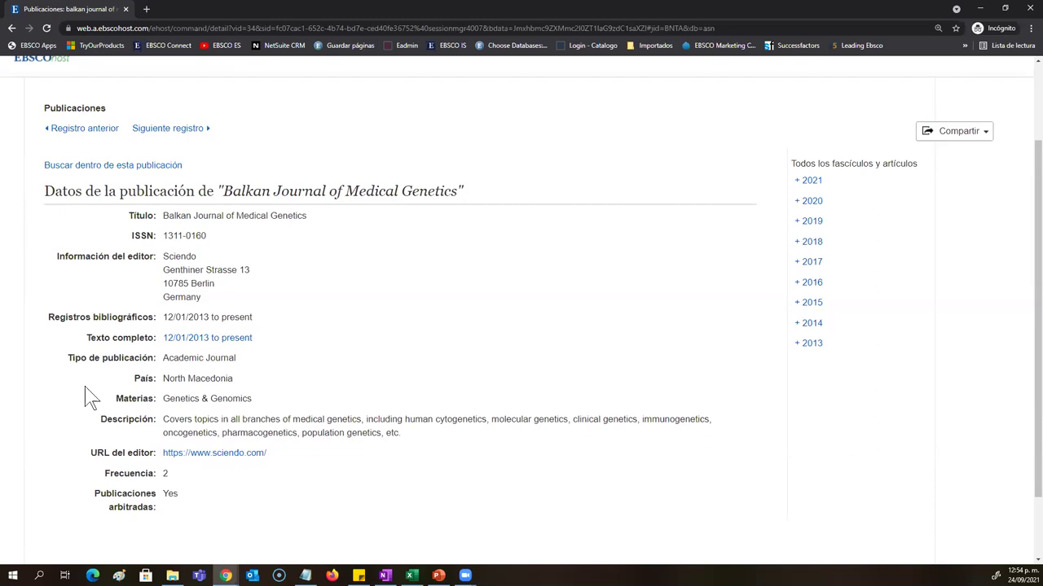
left_click_drag(431, 440, 166, 420)
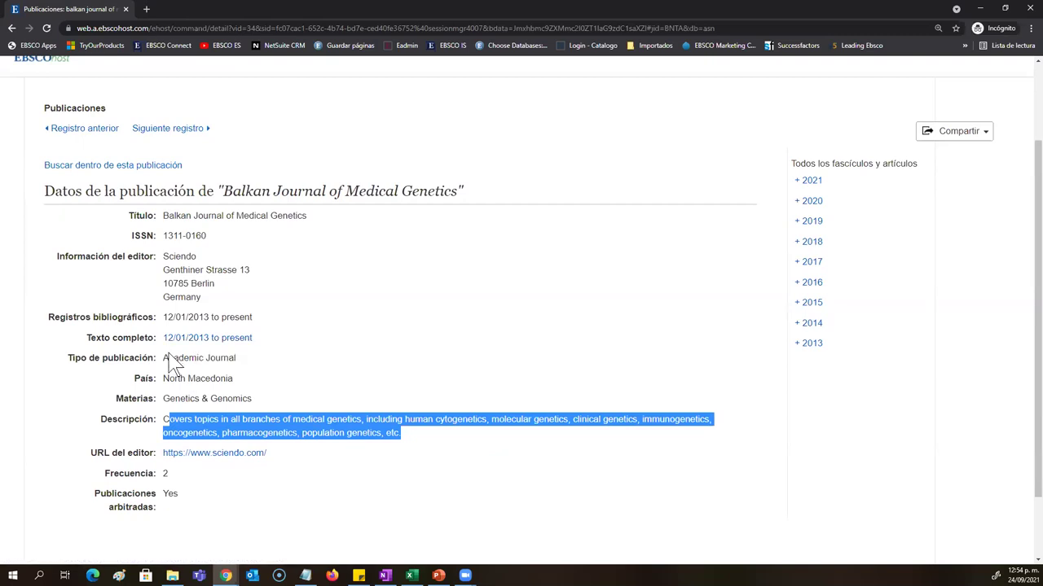
left_click(324, 540)
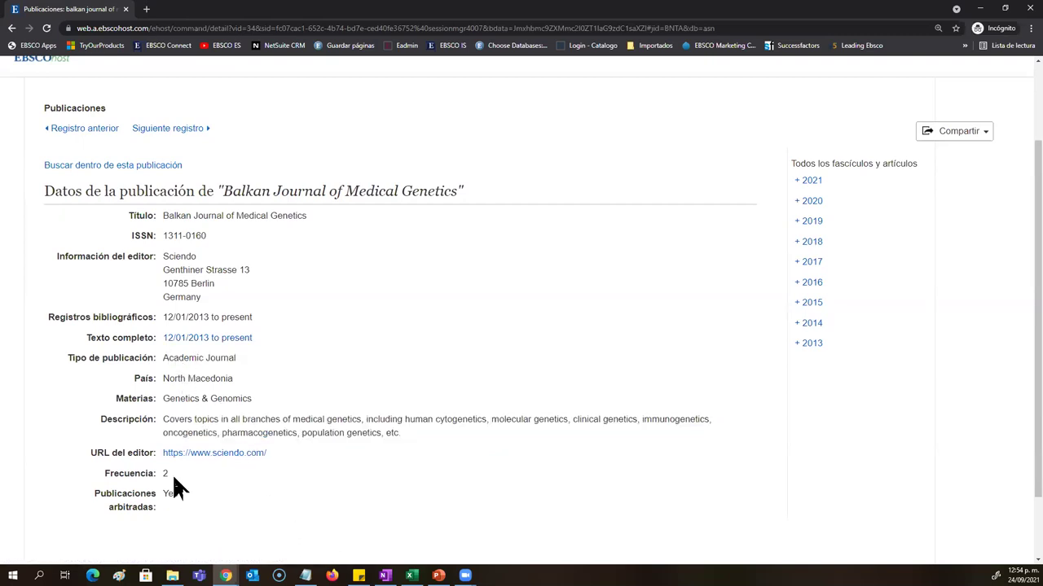
left_click_drag(178, 494, 165, 493)
left_click(546, 504)
left_click(803, 244)
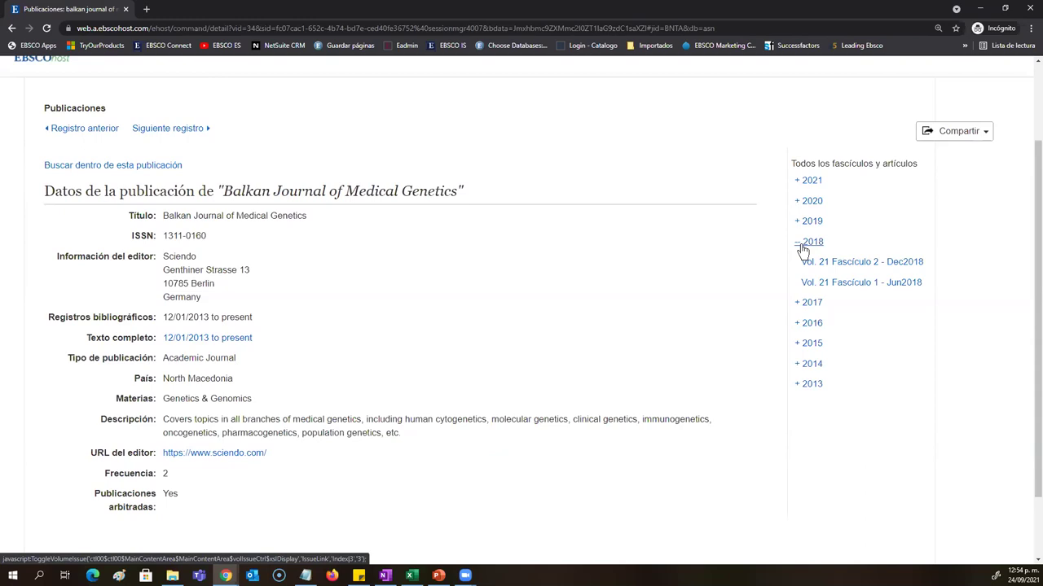
left_click(833, 268)
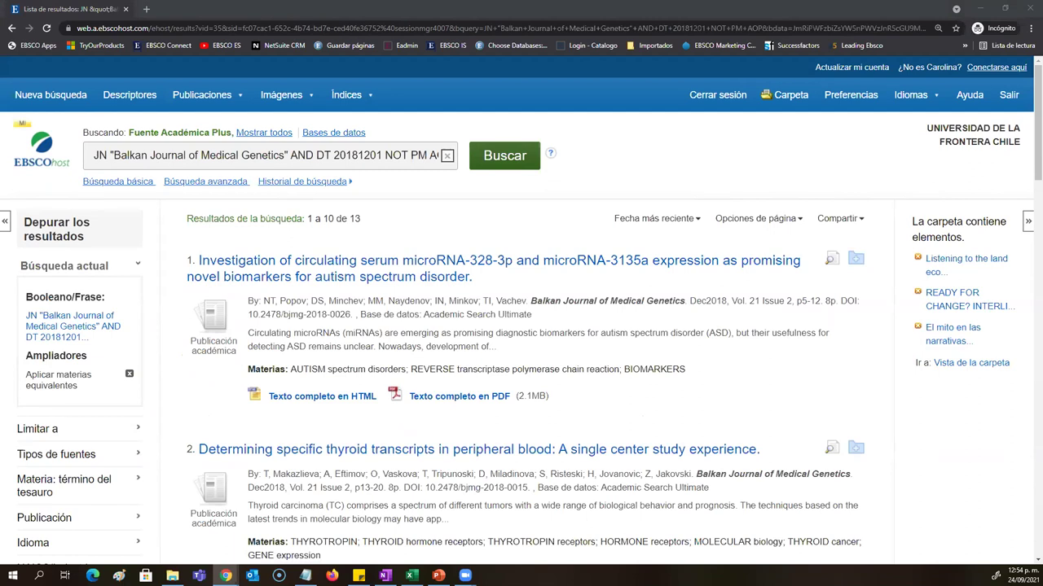
Step: Highlight the journal name Balkan Journal of Medical Genetics in the Dec2018 results
scroll(706, 326, "down", 3)
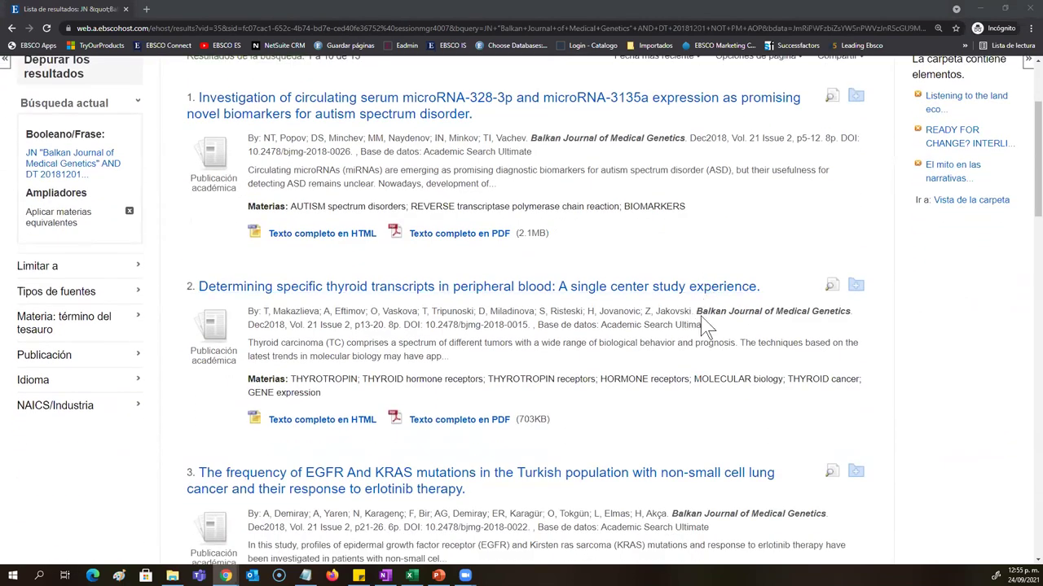
left_click_drag(696, 311, 862, 327)
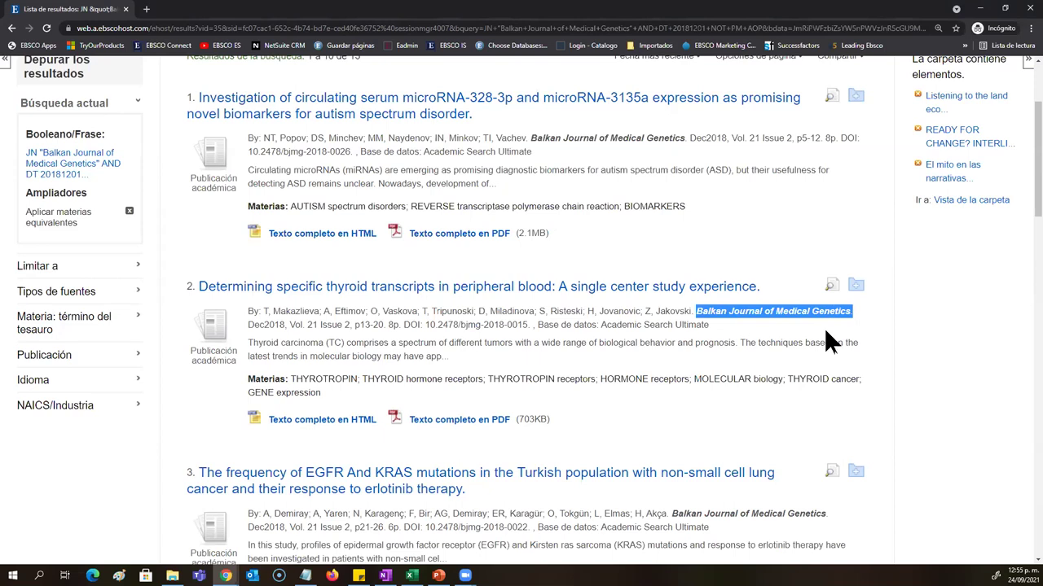
scroll(342, 464, "down", 2)
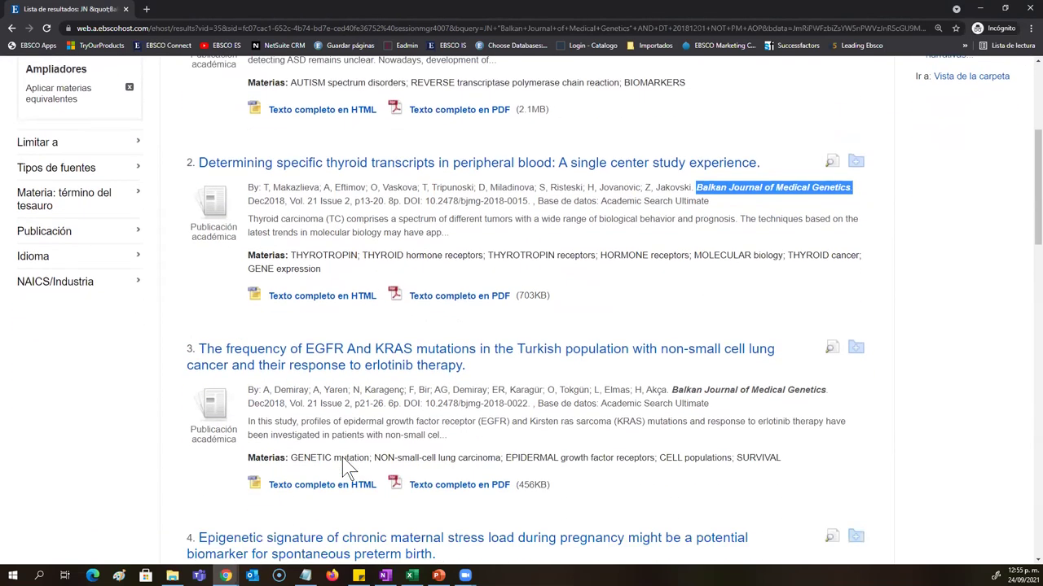
scroll(342, 462, "up", 5)
Step: Open the Academic Search Ultimate publications list and enter 'Nursing' as a title search
mouse_move(204, 98)
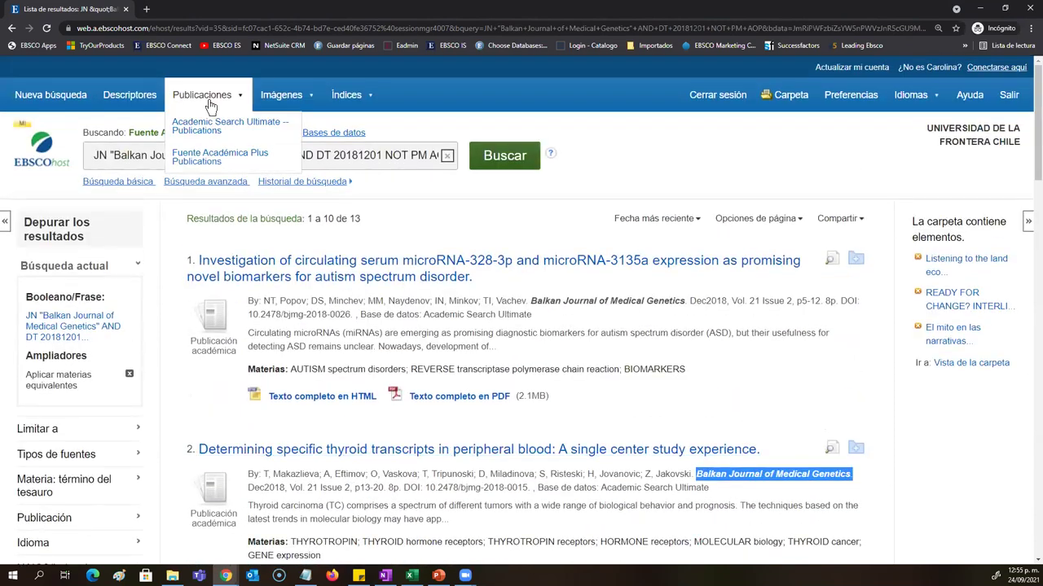
left_click(204, 126)
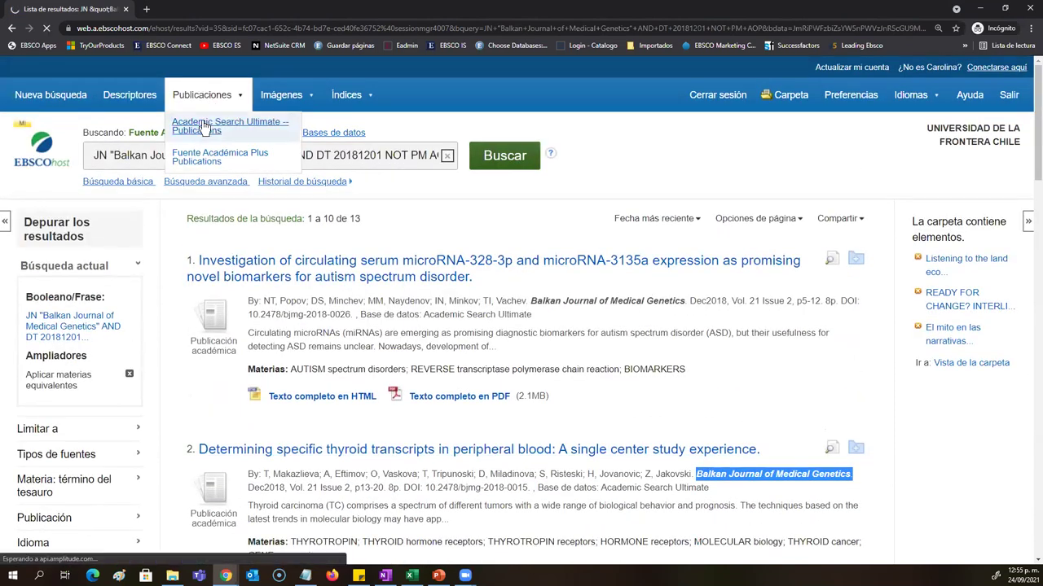
left_click(318, 265)
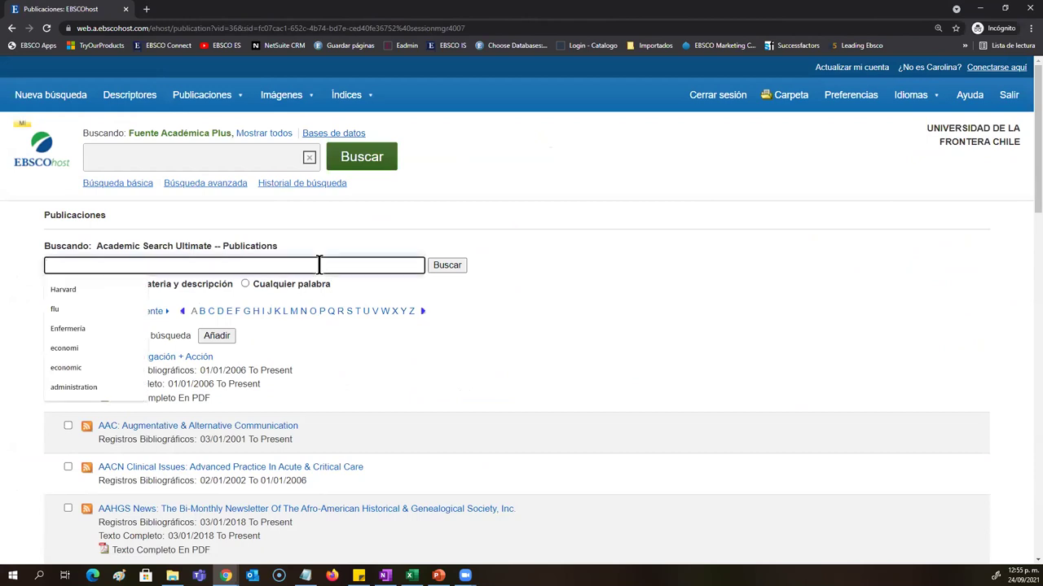
type("Nursing")
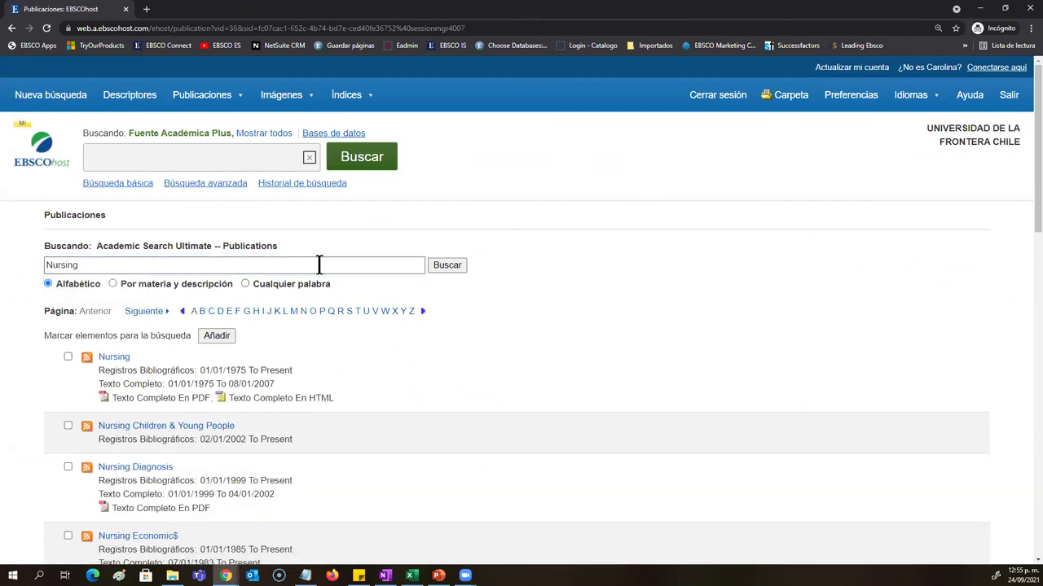
Step: Replace it with 'Enfermería', search, and open the Enfermería Global record
double_click(319, 265)
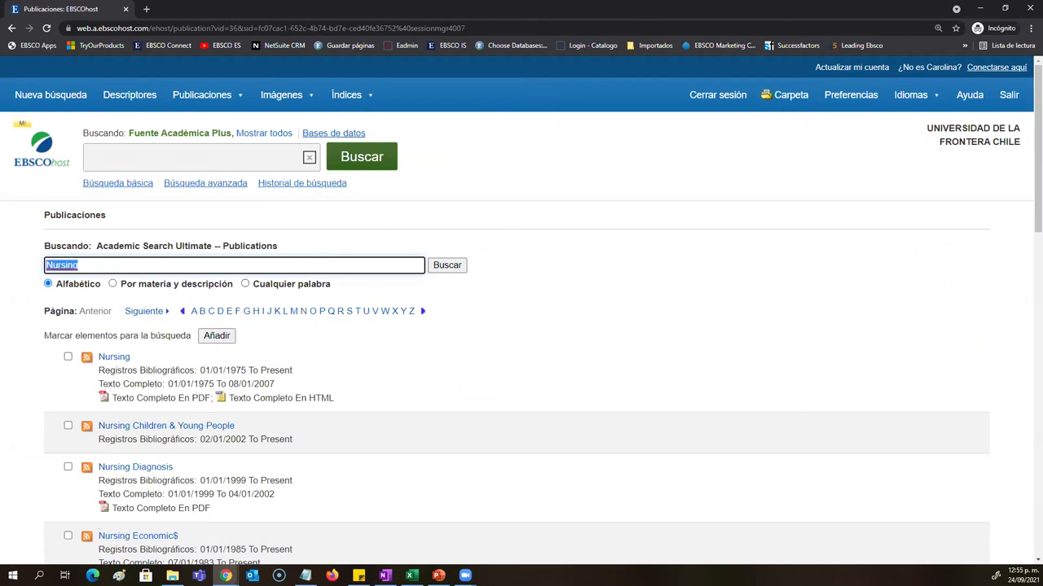
type("Enfermería")
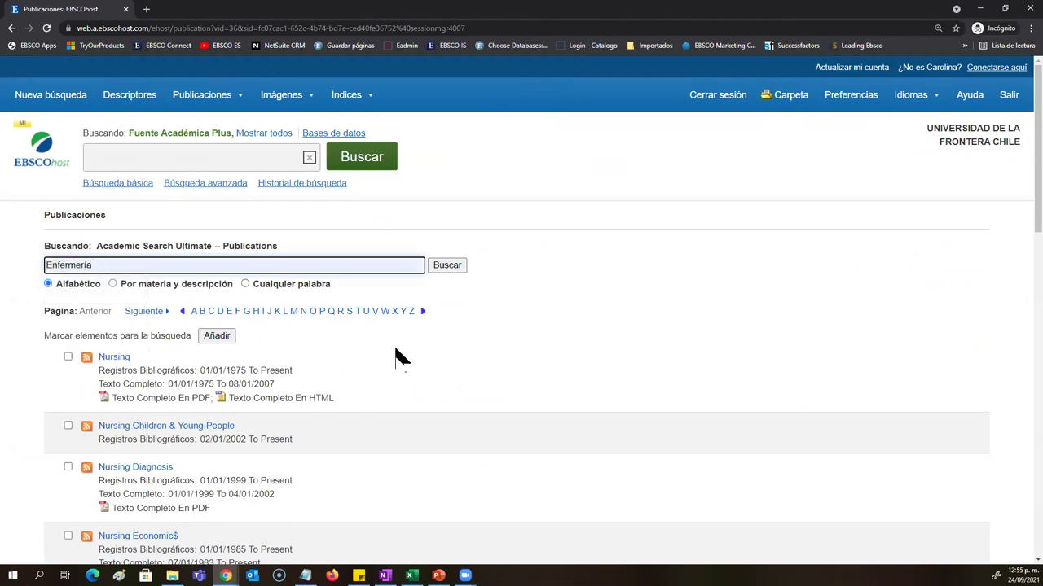
left_click(440, 271)
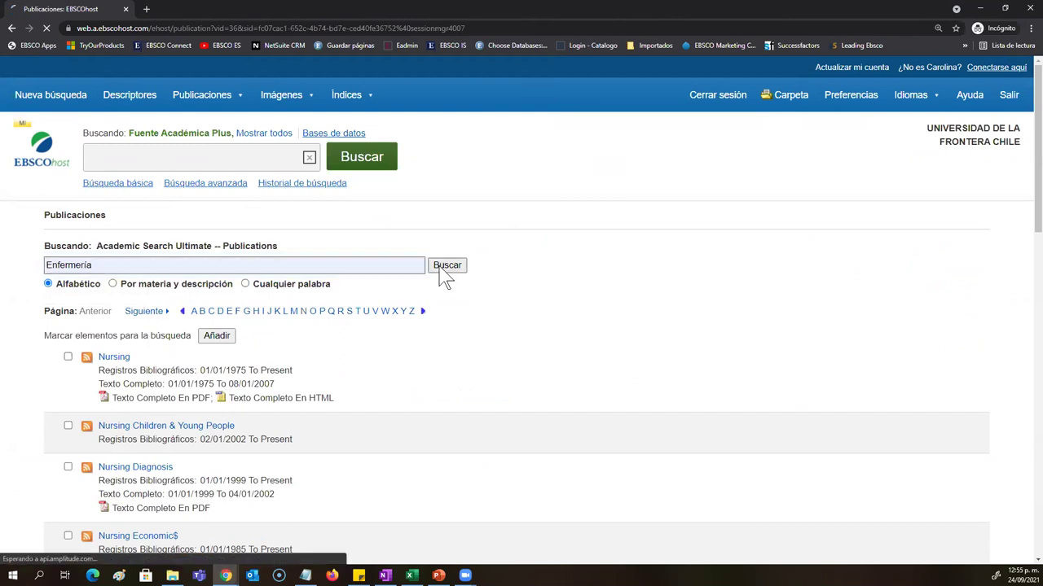
scroll(274, 334, "down", 2)
scroll(277, 338, "down", 3)
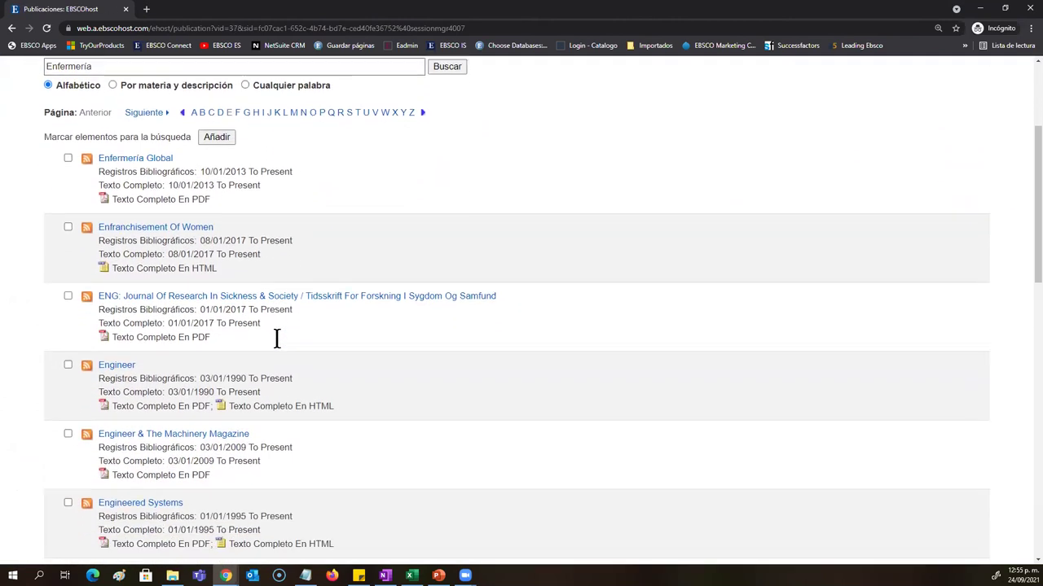
scroll(277, 338, "up", 3)
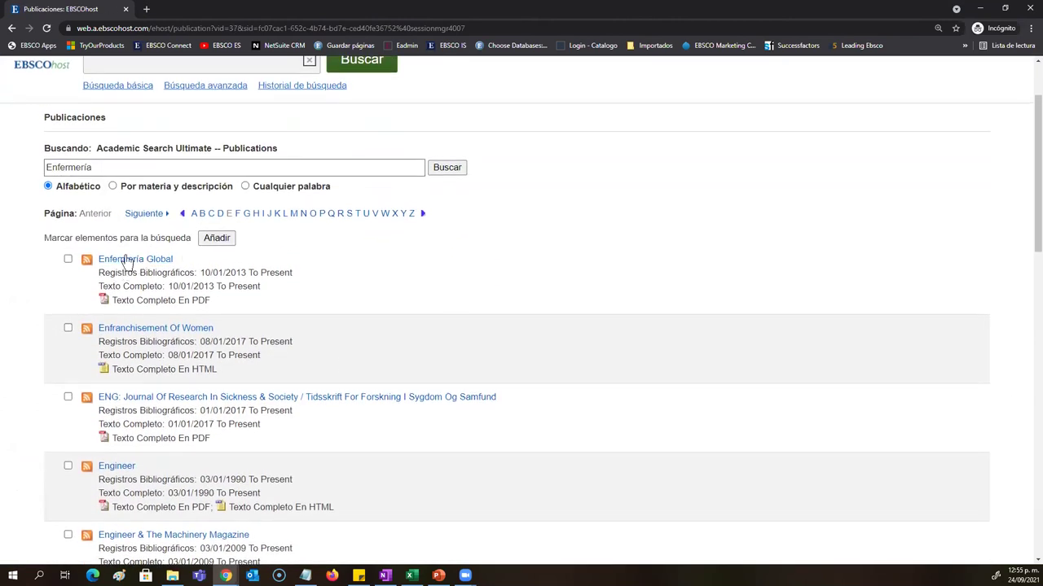
left_click(130, 260)
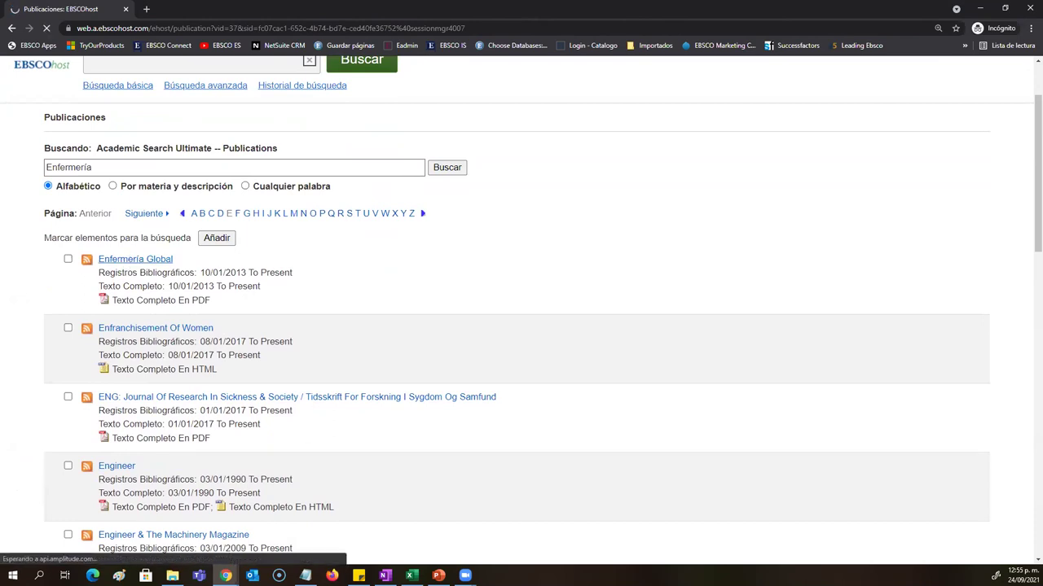
Step: Highlight Enfermería Global's publisher web address and description, then return to a new basic search
scroll(217, 294, "down", 1)
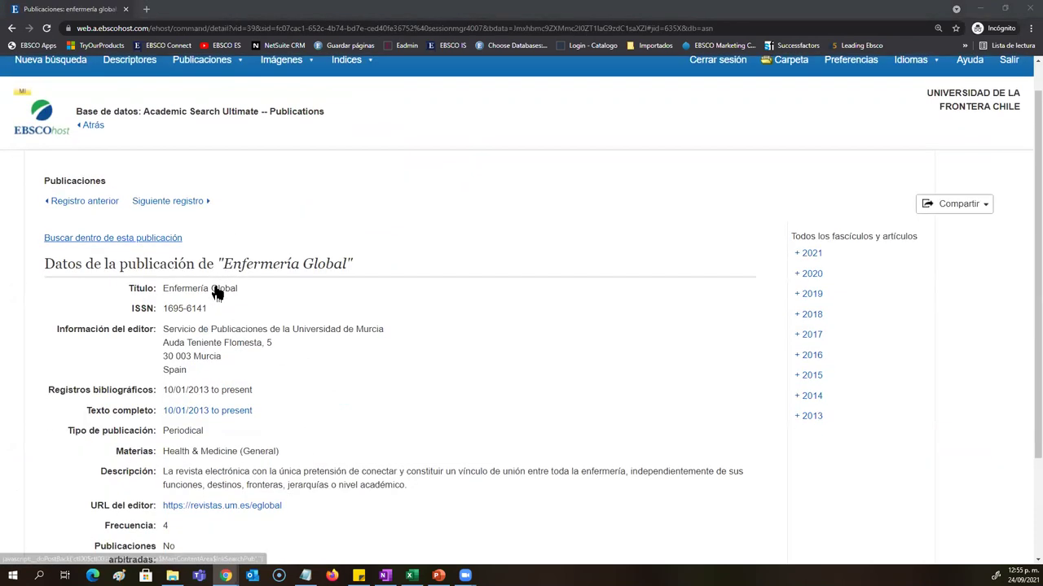
scroll(217, 294, "down", 2)
triple_click(440, 379)
left_click_drag(398, 359, 155, 338)
left_click(281, 472)
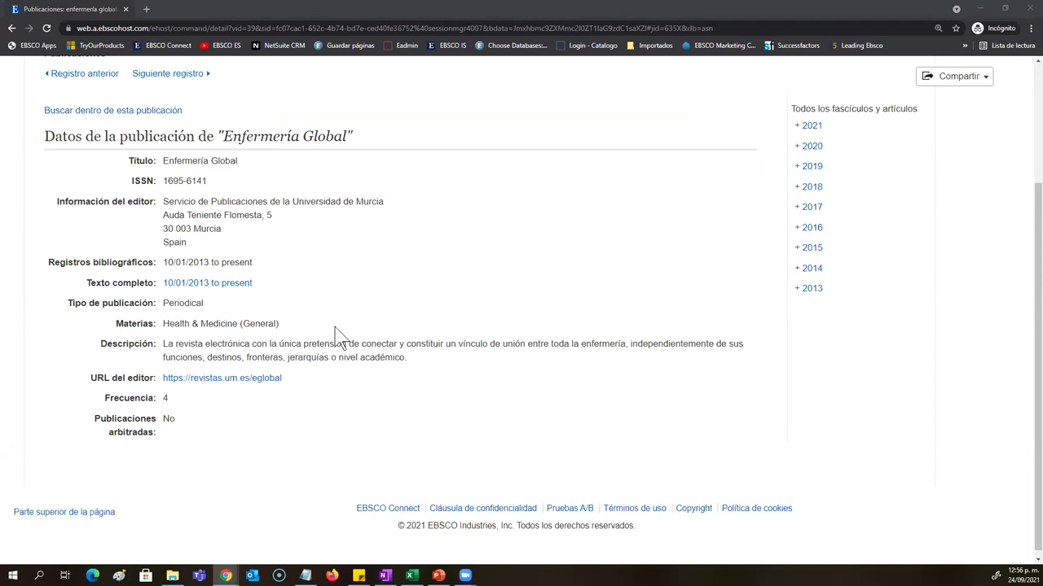
scroll(340, 338, "up", 2)
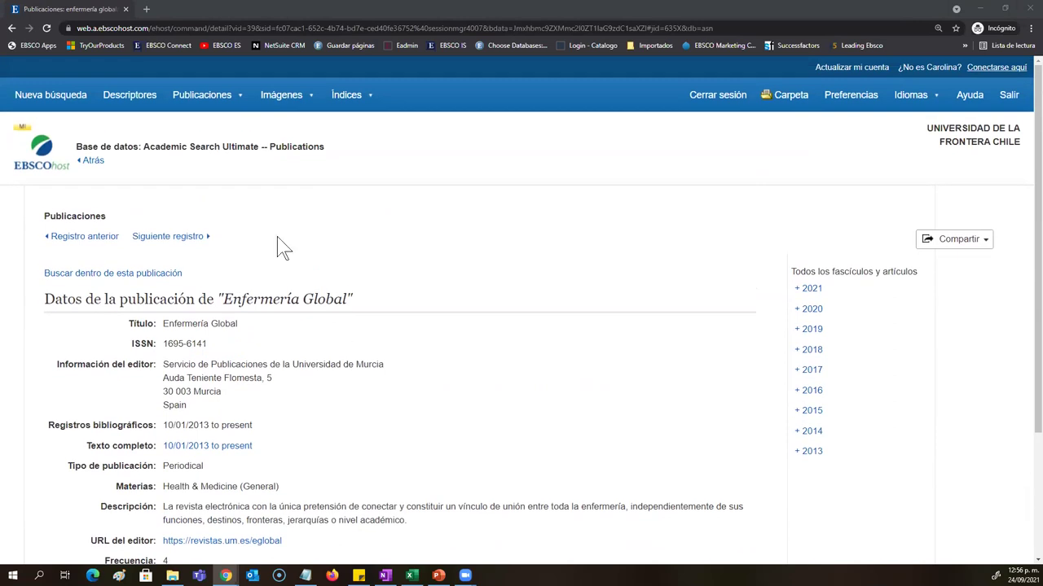
left_click(72, 97)
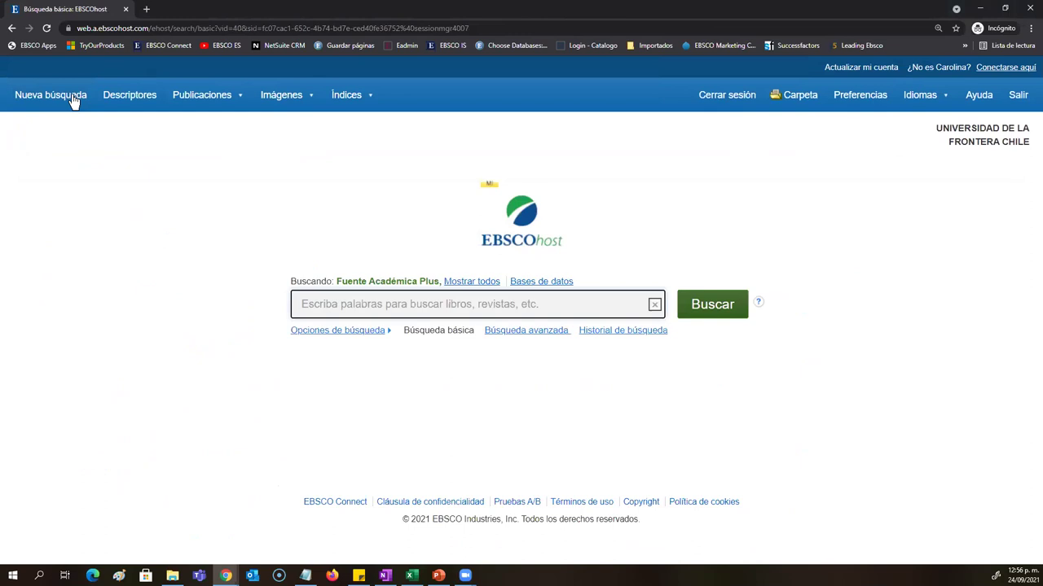
Step: Open the Descriptores thesaurus of Academic Search Ultimate subject terms
left_click(122, 106)
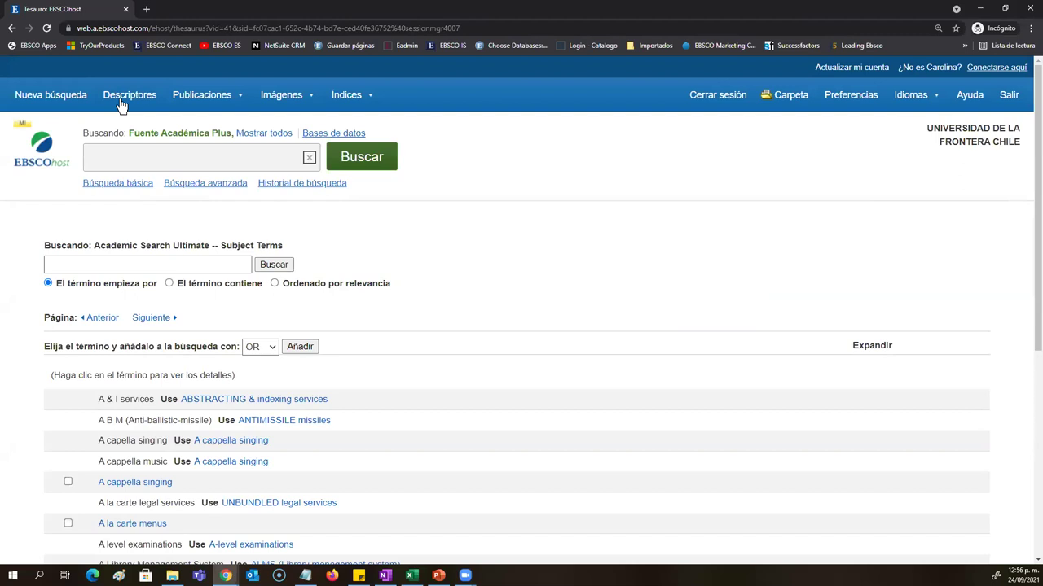
Step: Look up 'Marketing' in the thesaurus Subject Terms box
left_click(187, 264)
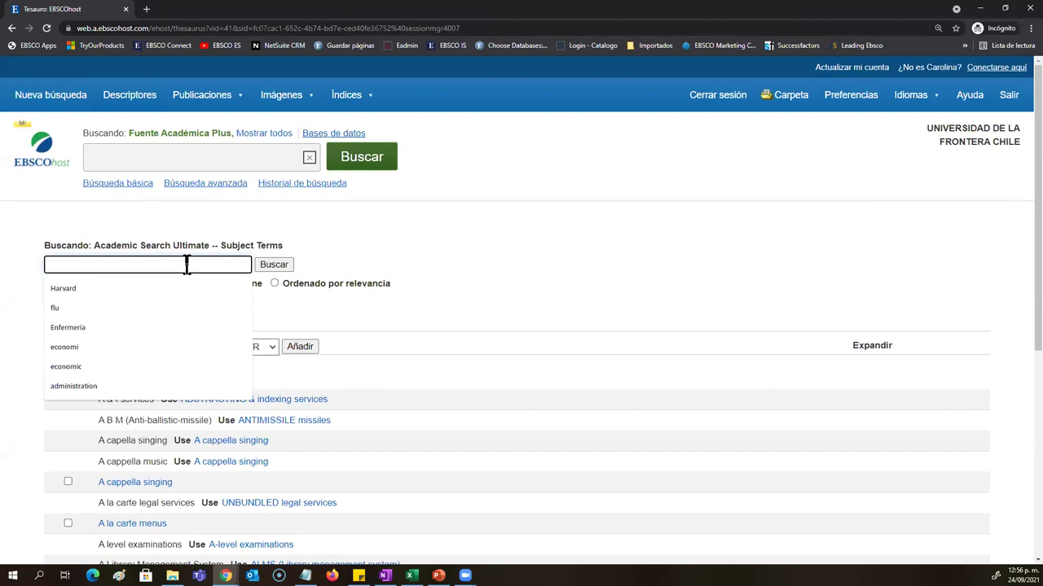
type("Marketing")
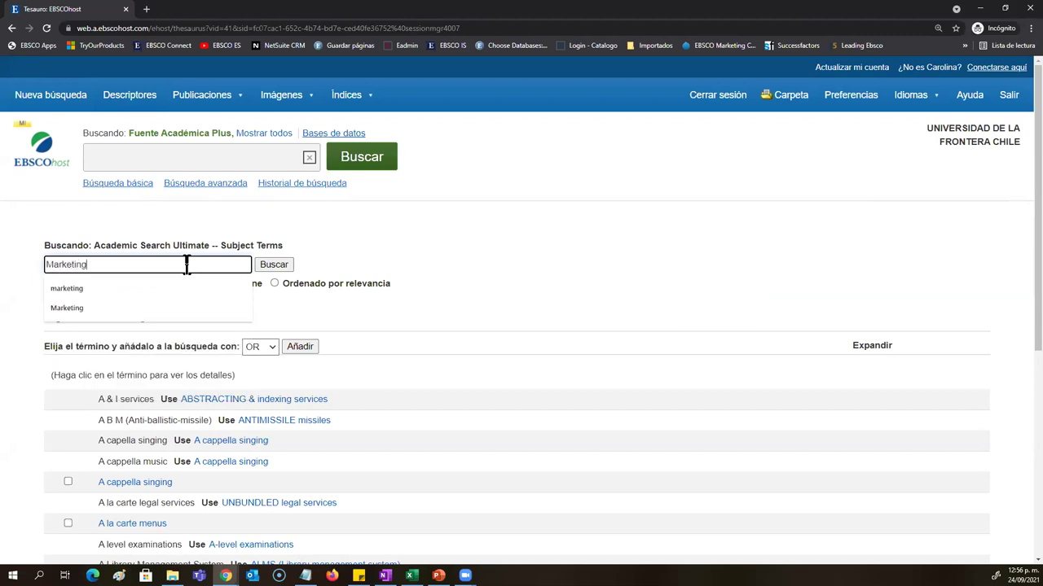
key("Return")
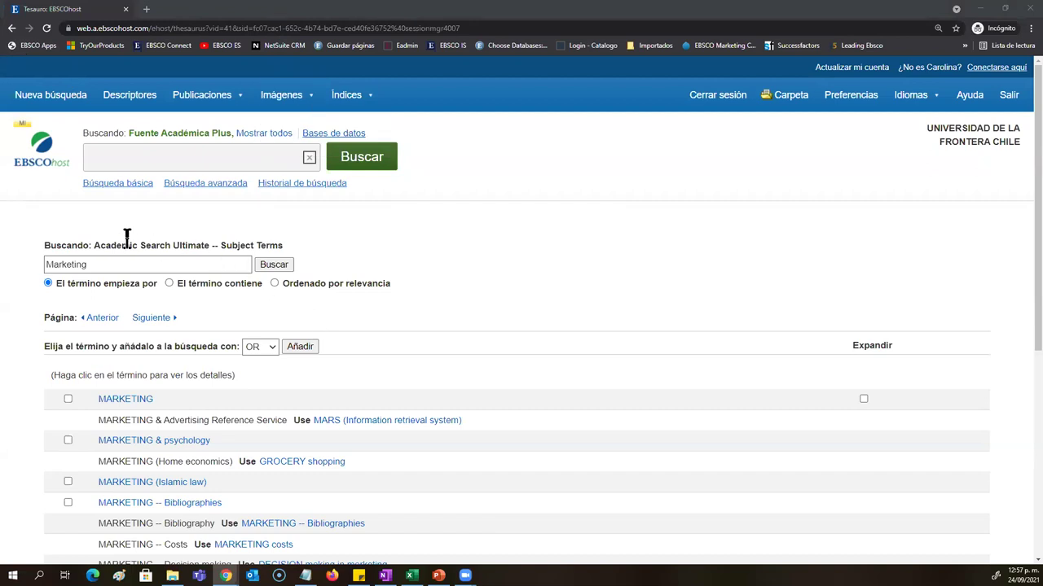
Step: Scan the Marketing term list and open the MARKETING term's details
left_click_drag(209, 245, 95, 245)
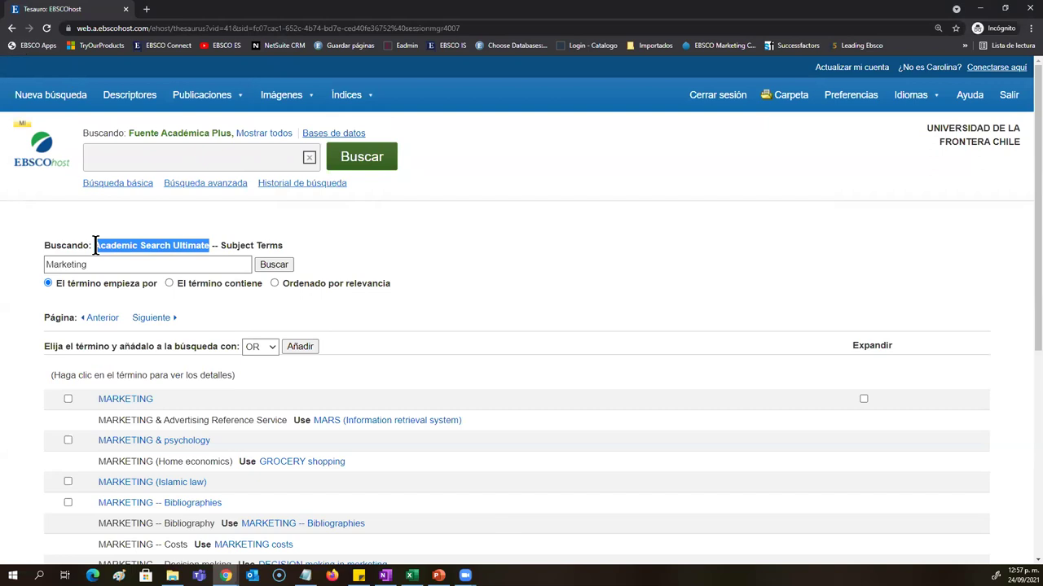
left_click(114, 245)
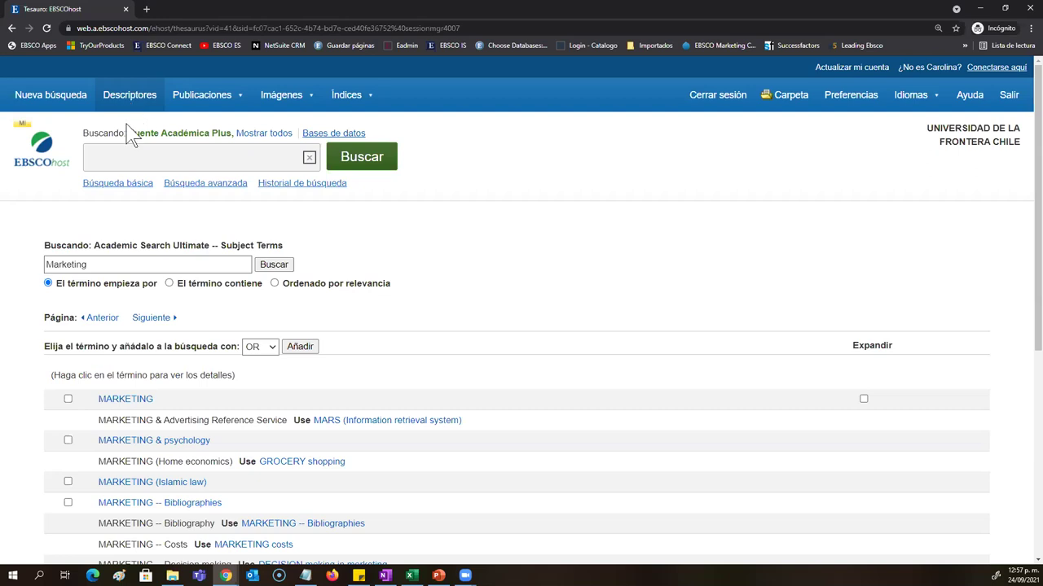
left_click_drag(102, 264, 49, 264)
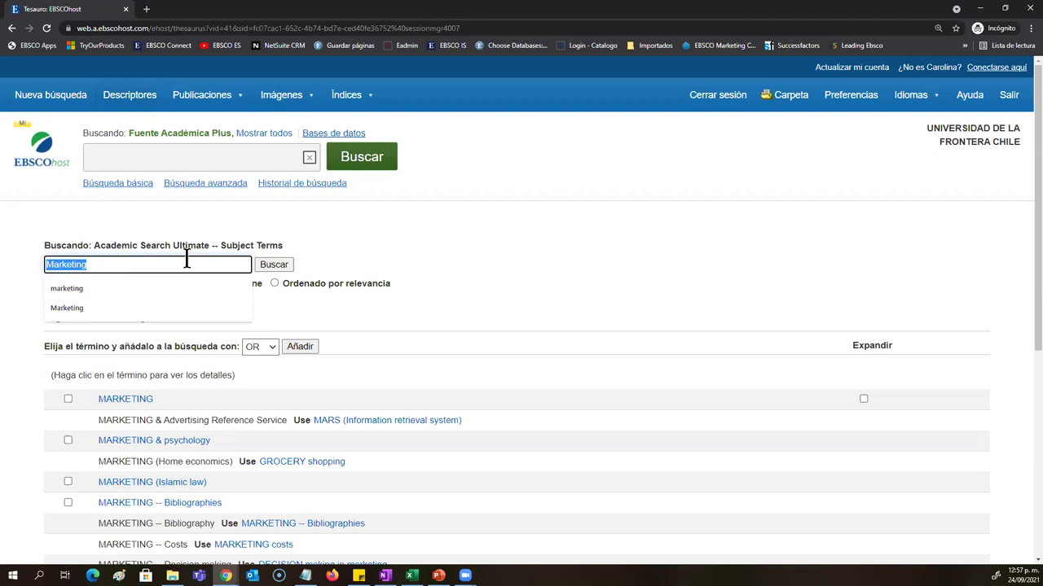
left_click(240, 241)
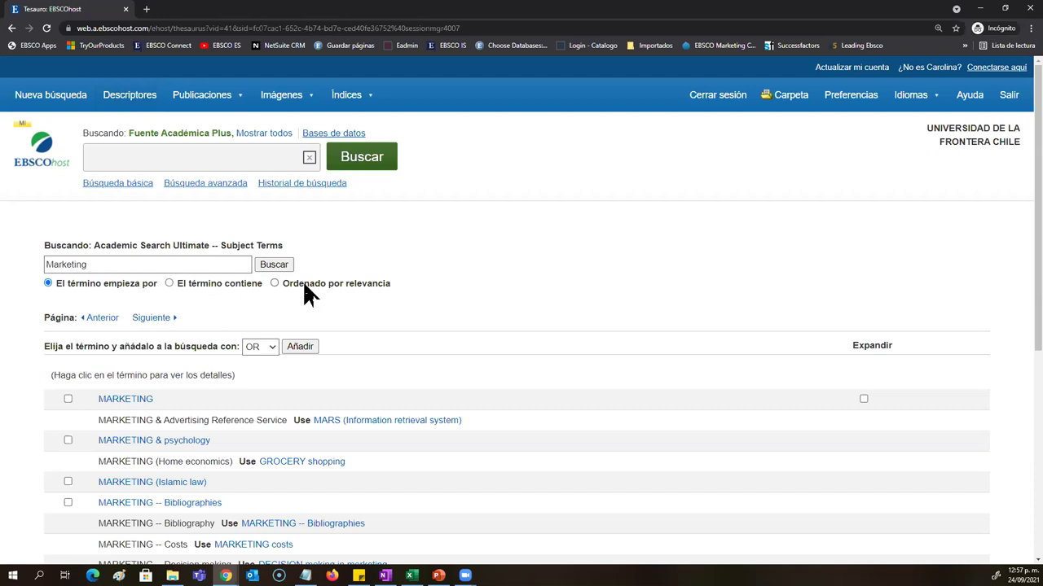
scroll(305, 293, "down", 4)
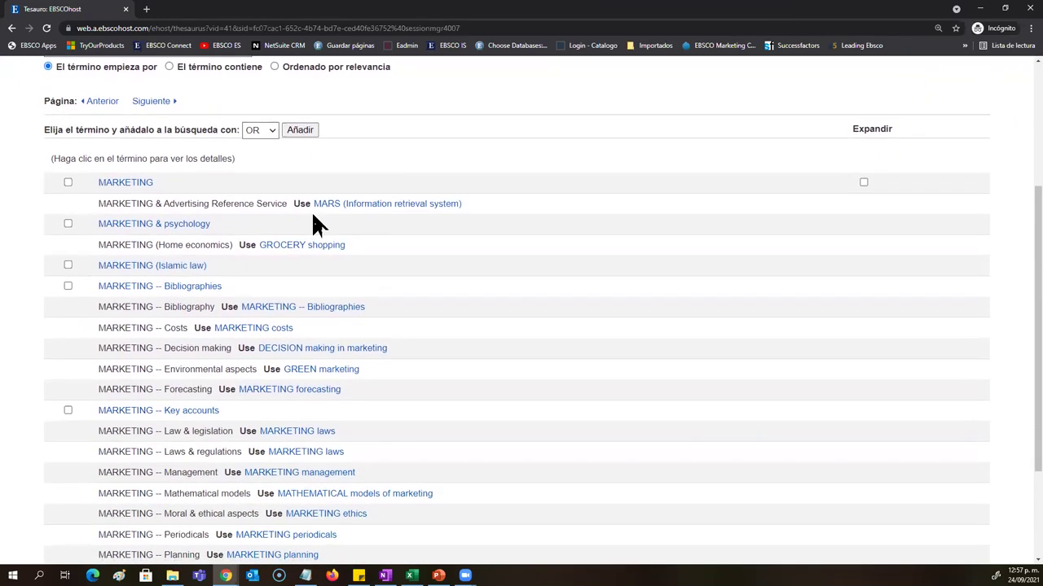
left_click_drag(310, 204, 98, 206)
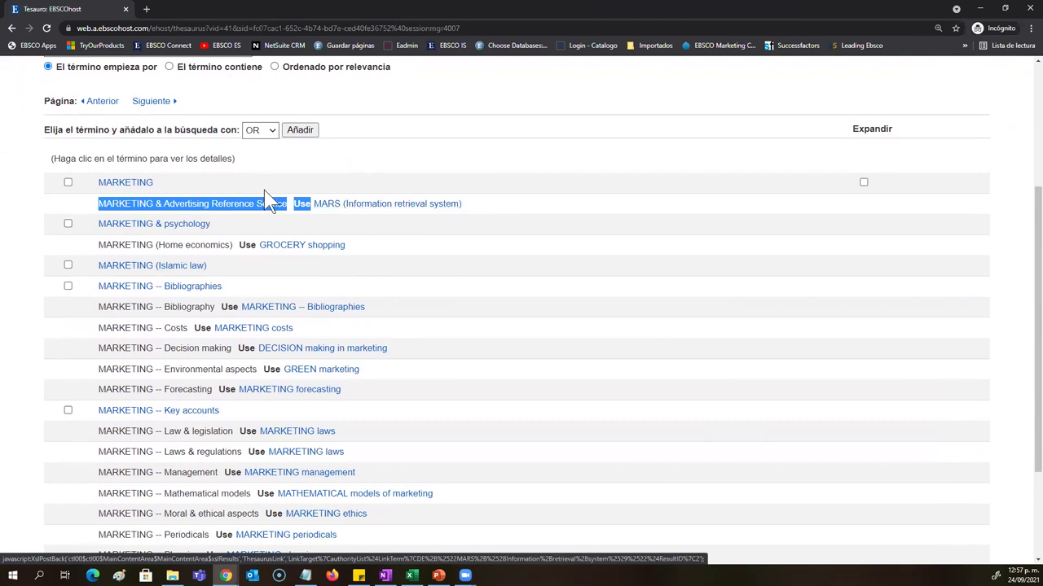
left_click(394, 186)
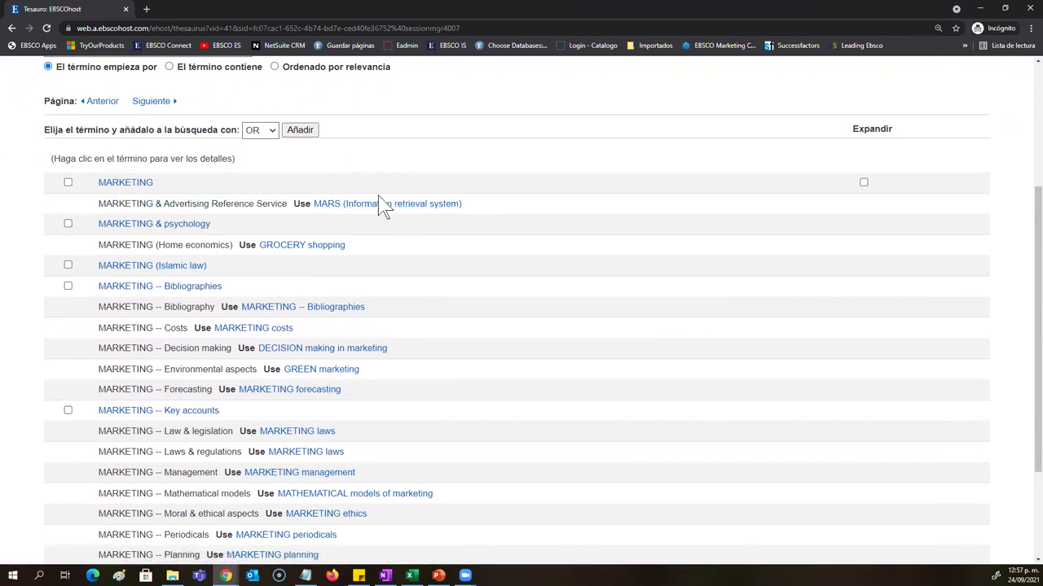
left_click(130, 184)
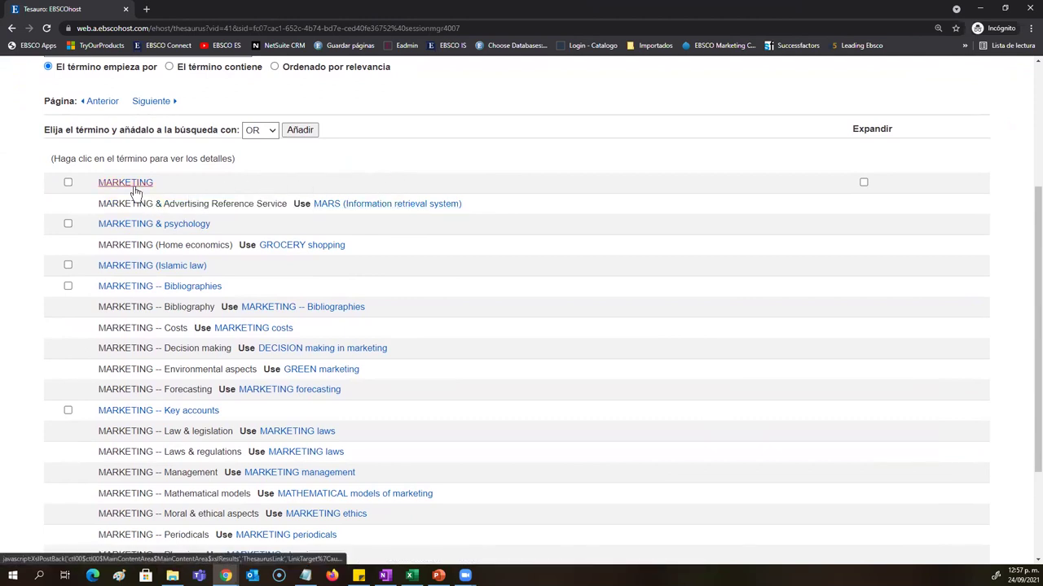
scroll(207, 289, "down", 5)
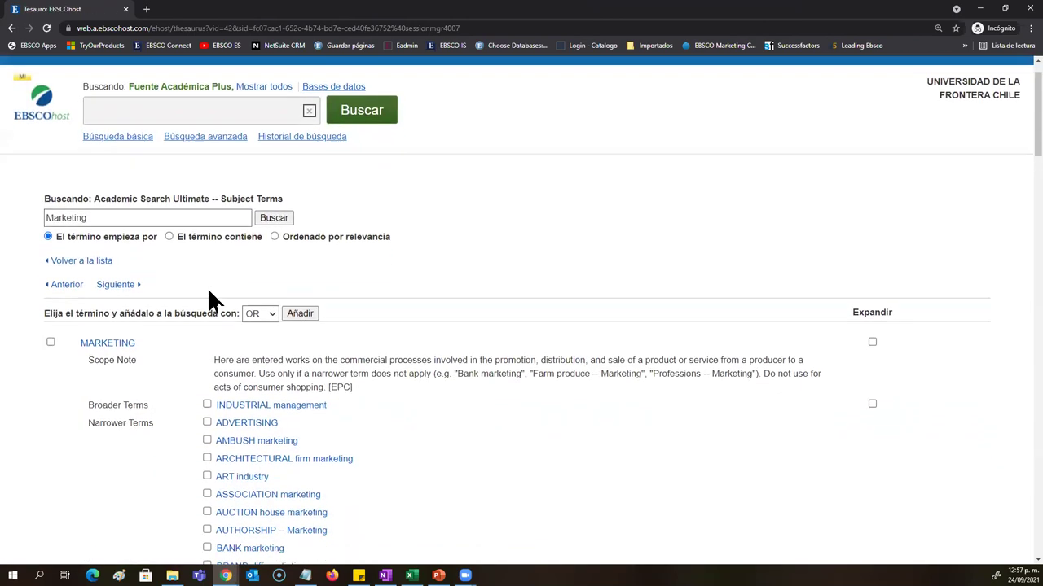
scroll(208, 293, "down", 1)
left_click_drag(214, 141, 364, 177)
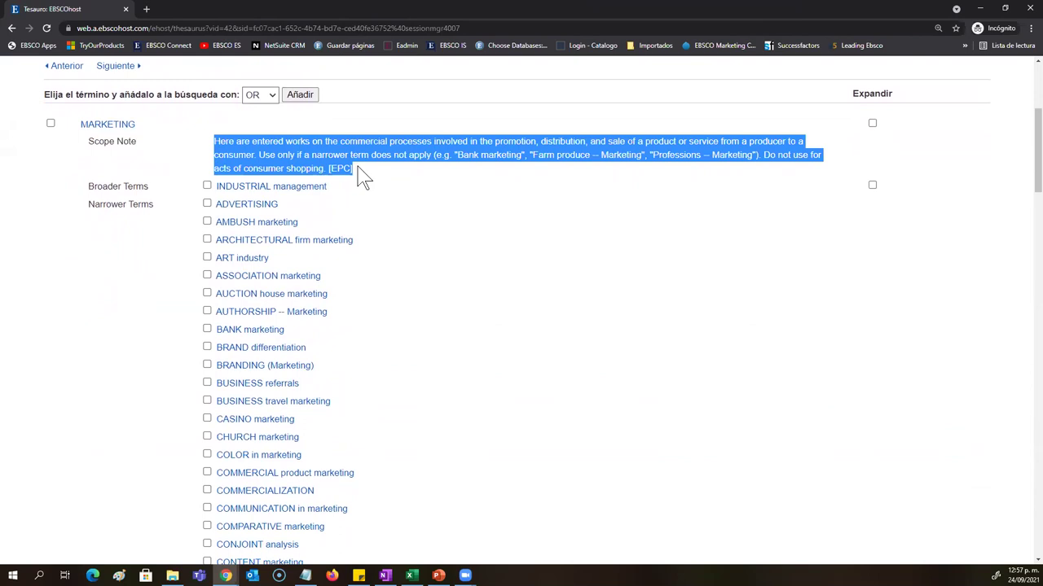
scroll(412, 252, "down", 2)
scroll(246, 238, "down", 3)
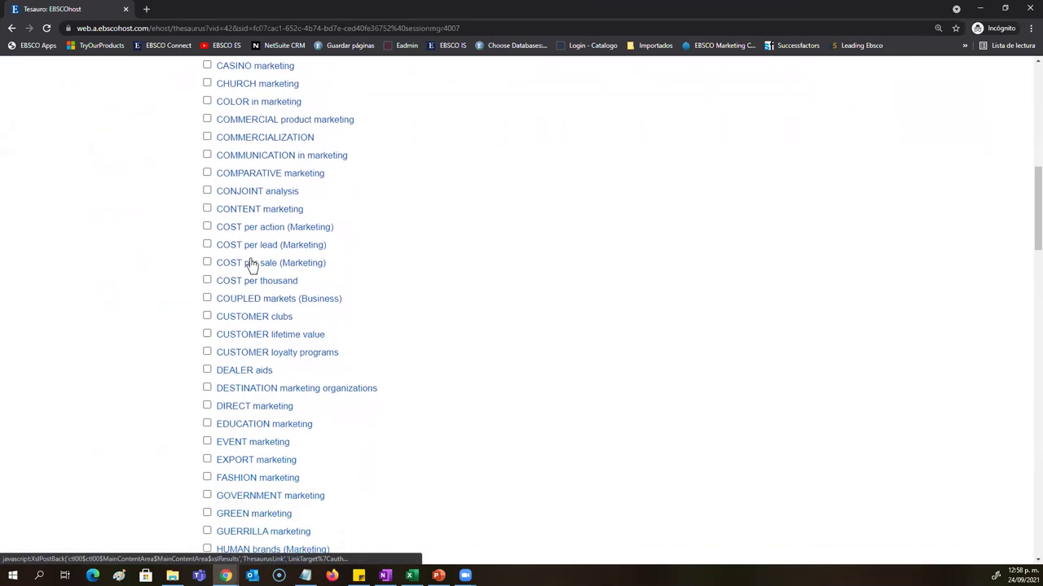
scroll(251, 265, "down", 5)
scroll(252, 265, "down", 5)
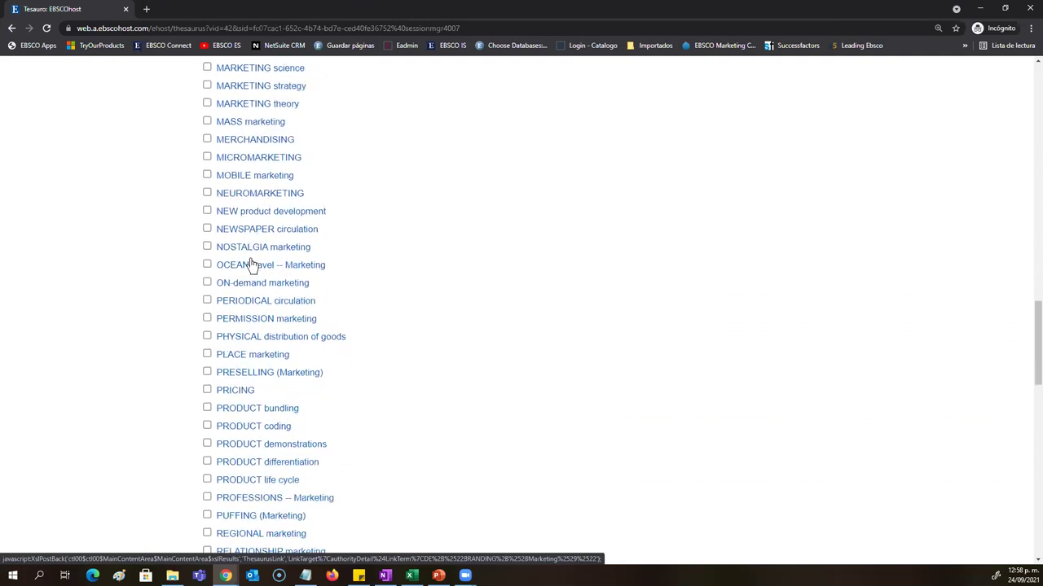
scroll(252, 265, "down", 5)
scroll(252, 265, "down", 3)
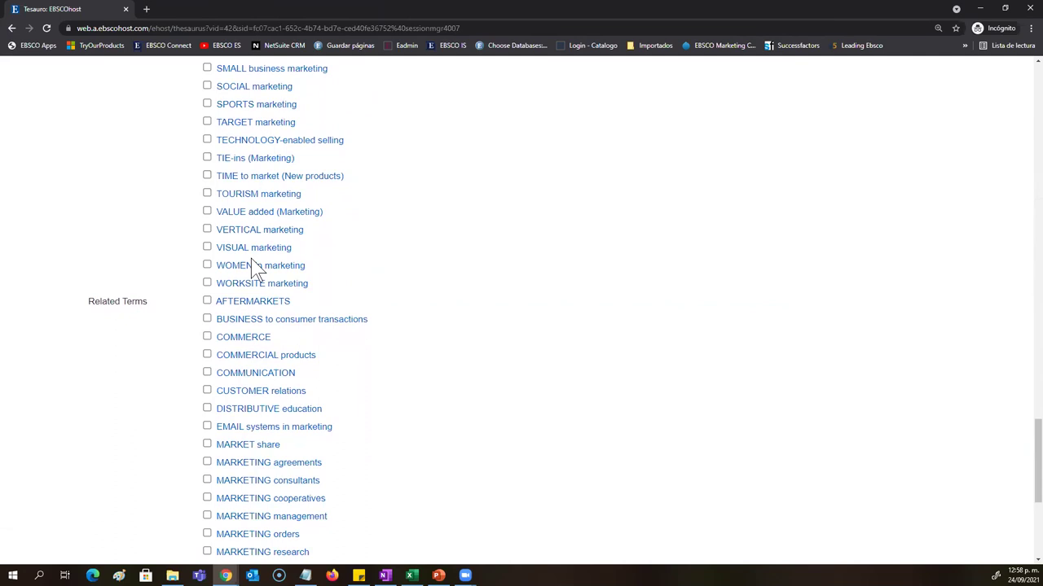
scroll(577, 414, "up", 8)
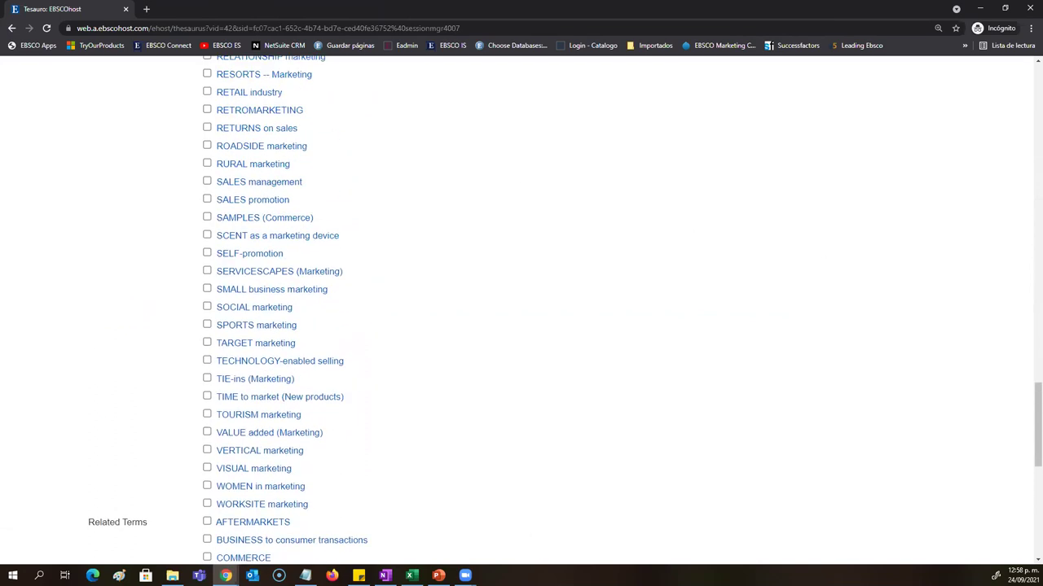
scroll(375, 387, "up", 20)
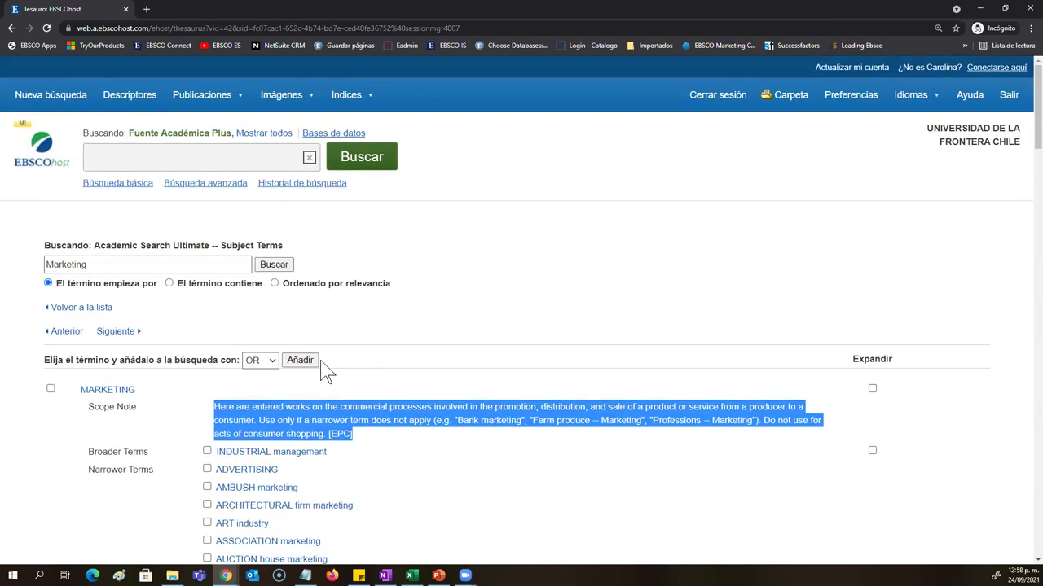
Step: Tick MARKETING and BANK marketing, combine them with AND, and add them to the query
scroll(282, 303, "down", 1)
left_click(143, 196)
left_click(51, 175)
left_click(207, 382)
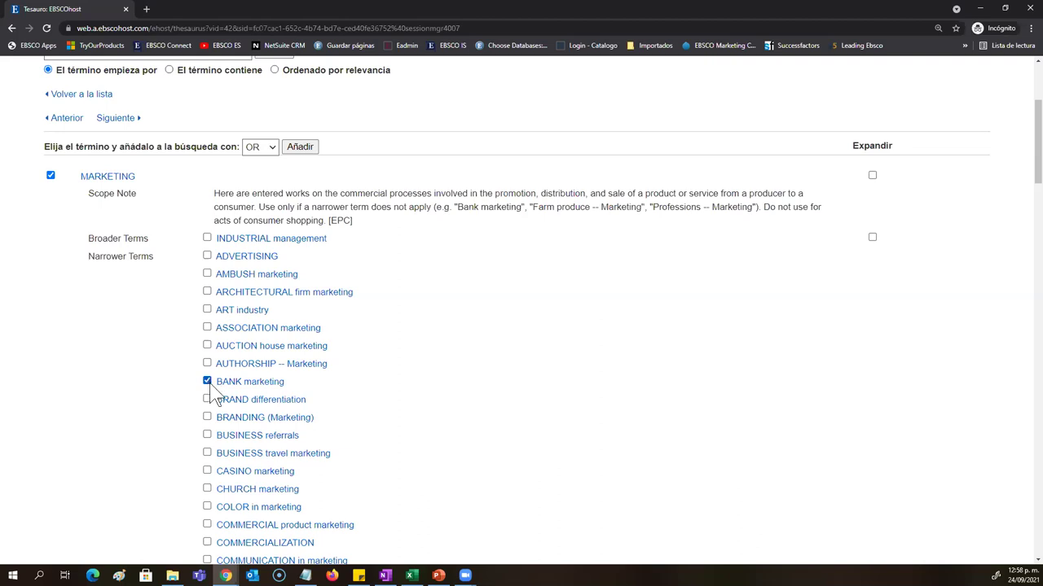
left_click(257, 149)
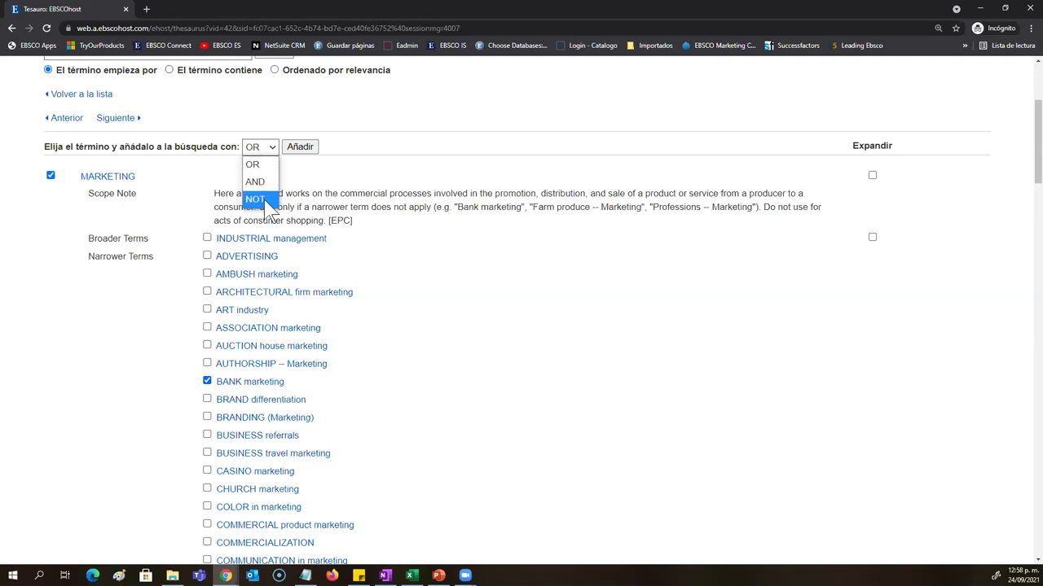
left_click(267, 186)
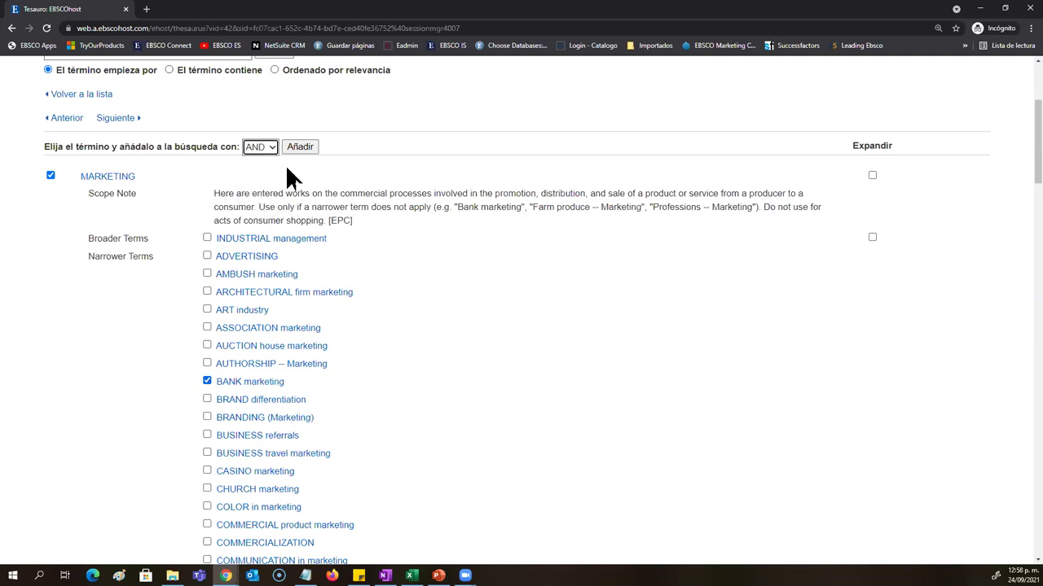
left_click(299, 148)
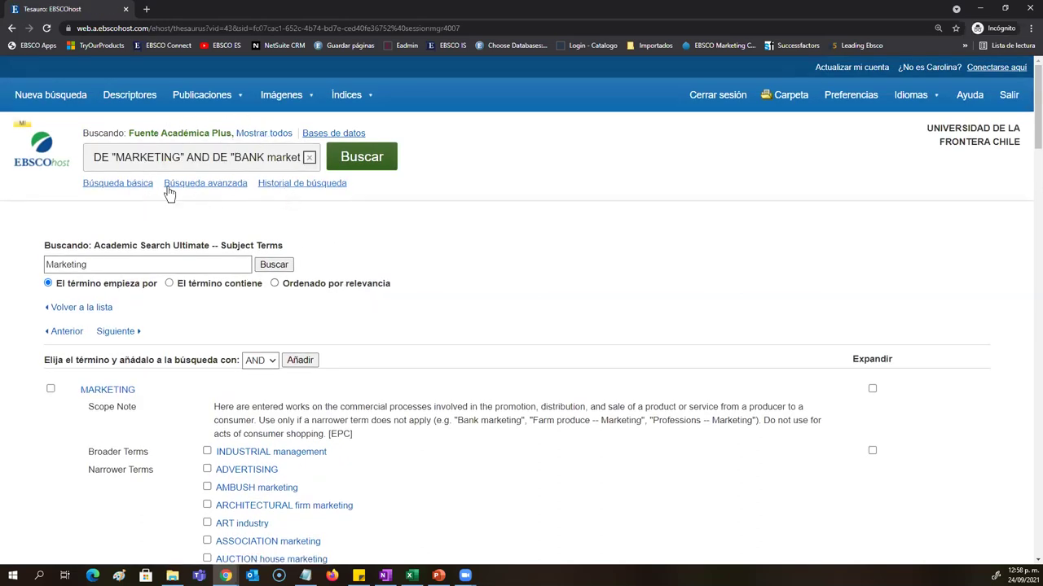
Step: Check the query DE "MARKETING" AND DE "BANK marketing" and run it, getting 17 results
left_click(108, 157)
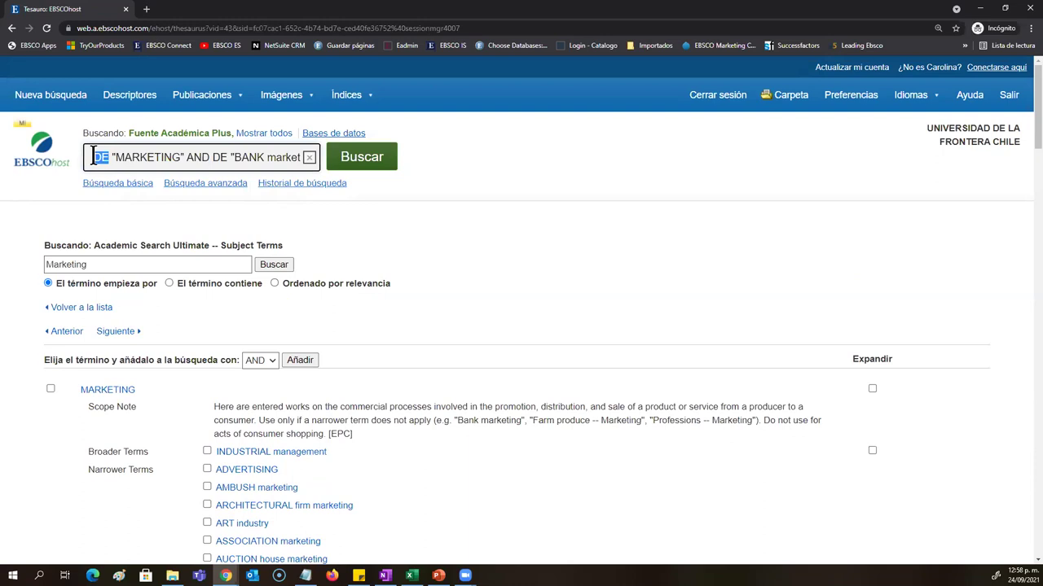
left_click_drag(115, 157, 333, 163)
left_click(181, 157)
left_click(212, 157)
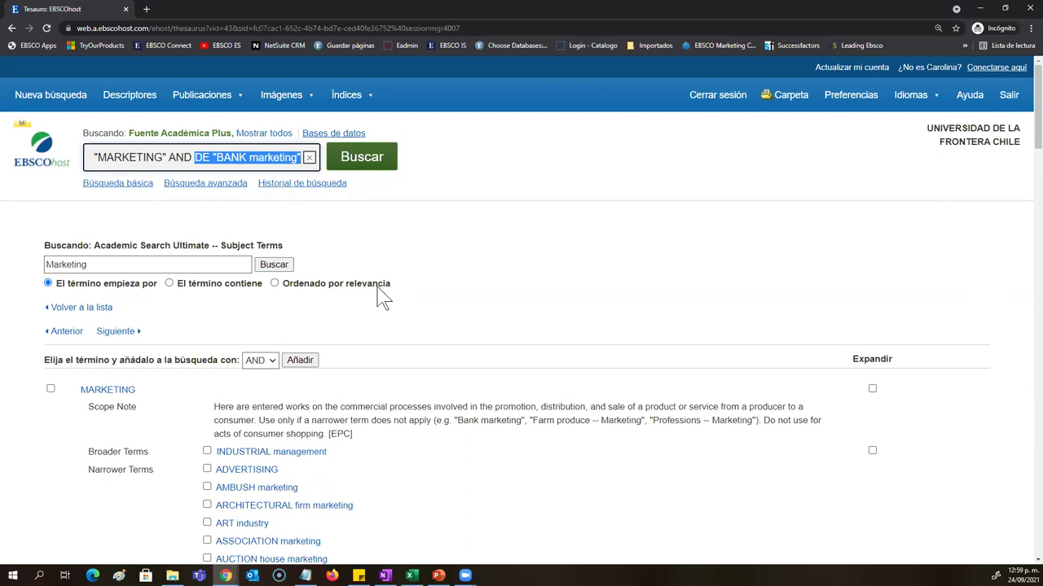
left_click(365, 172)
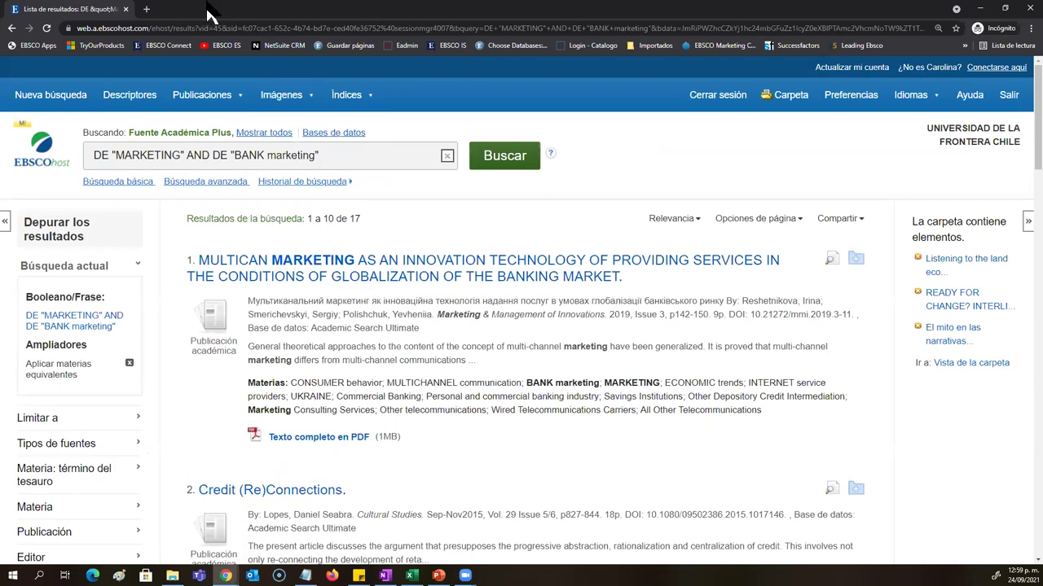
Step: Review the subject terms of the 17 results, then start a Nueva búsqueda
left_click_drag(762, 412, 250, 384)
scroll(250, 384, "down", 2)
left_click_drag(847, 418, 248, 327)
scroll(319, 391, "down", 4)
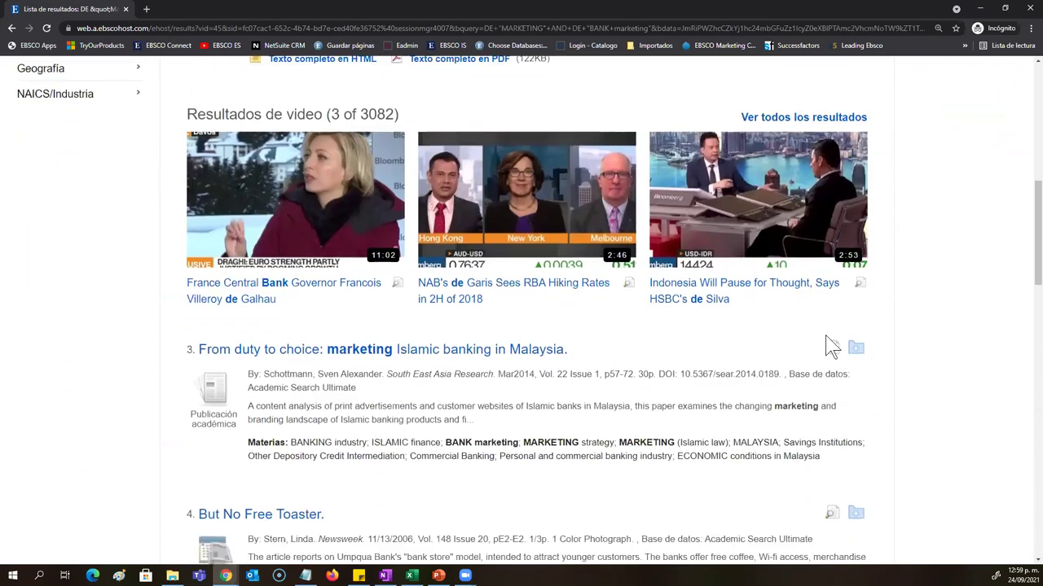
scroll(830, 346, "down", 1)
left_click_drag(821, 343, 247, 330)
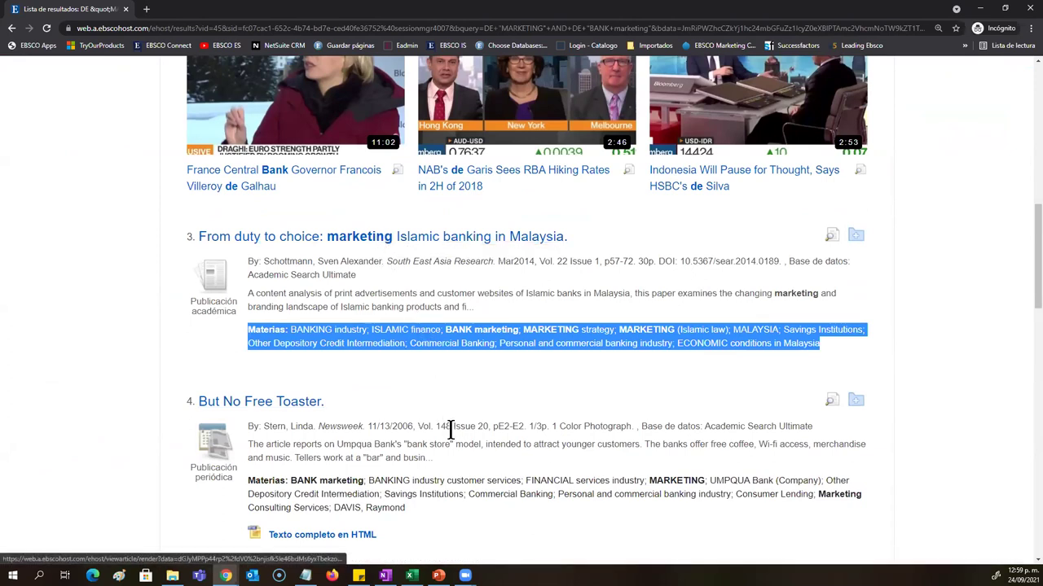
scroll(449, 426, "up", 1)
scroll(454, 435, "up", 6)
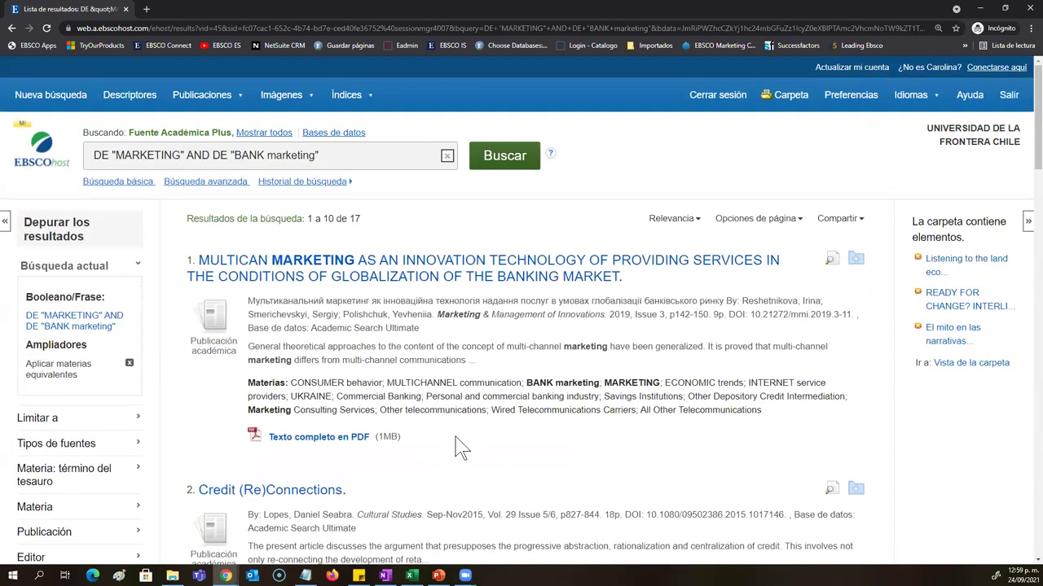
left_click(45, 96)
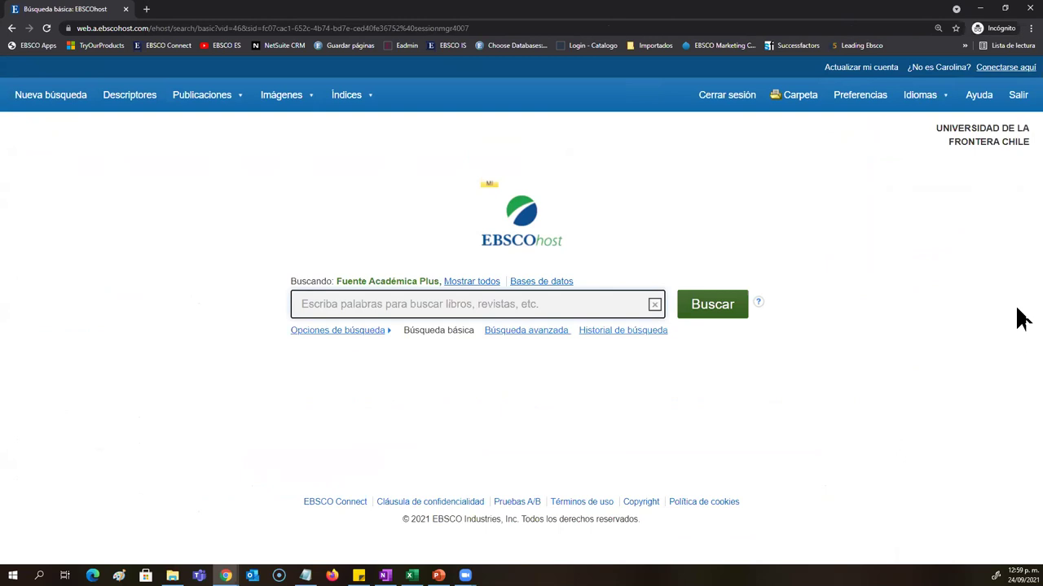
Step: Open the Carpeta folder and view its persistent search links, including SU global warming
left_click(800, 96)
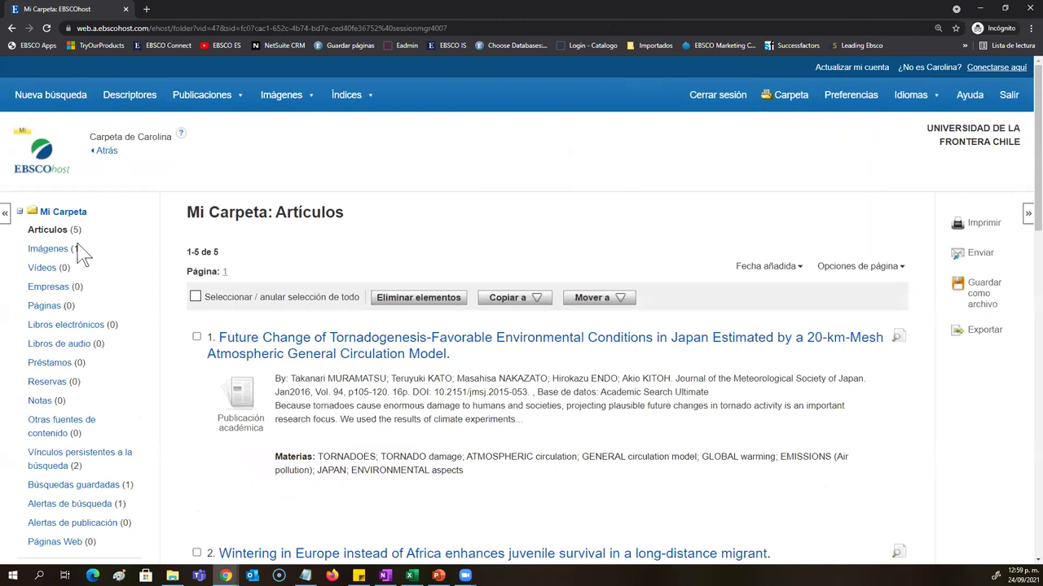
left_click(115, 460)
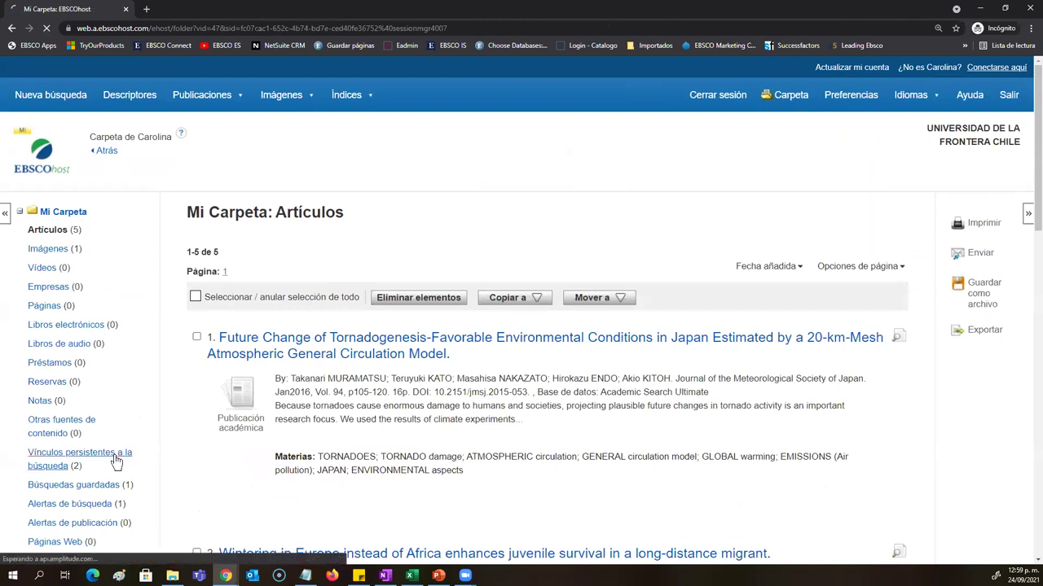
scroll(163, 469, "down", 3)
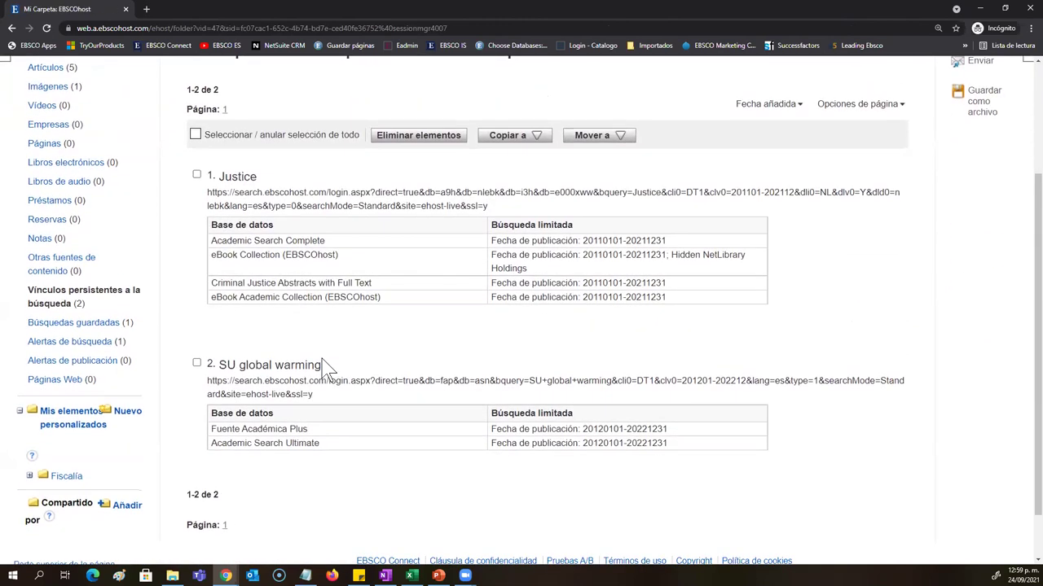
left_click_drag(312, 395, 210, 365)
Step: View the folder's Búsquedas guardadas and Alertas de búsqueda pages
left_click(100, 324)
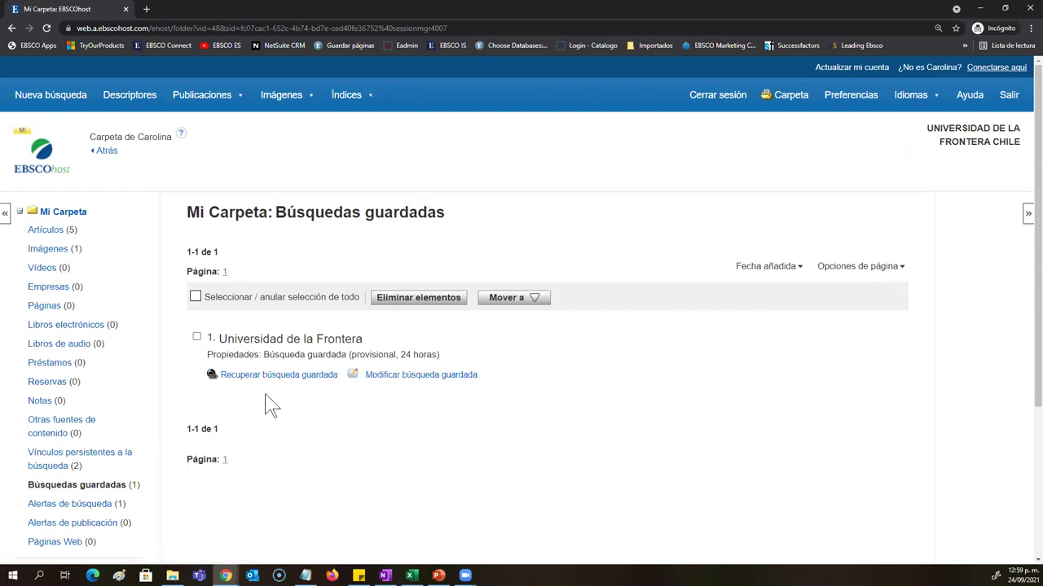
scroll(84, 330, "down", 2)
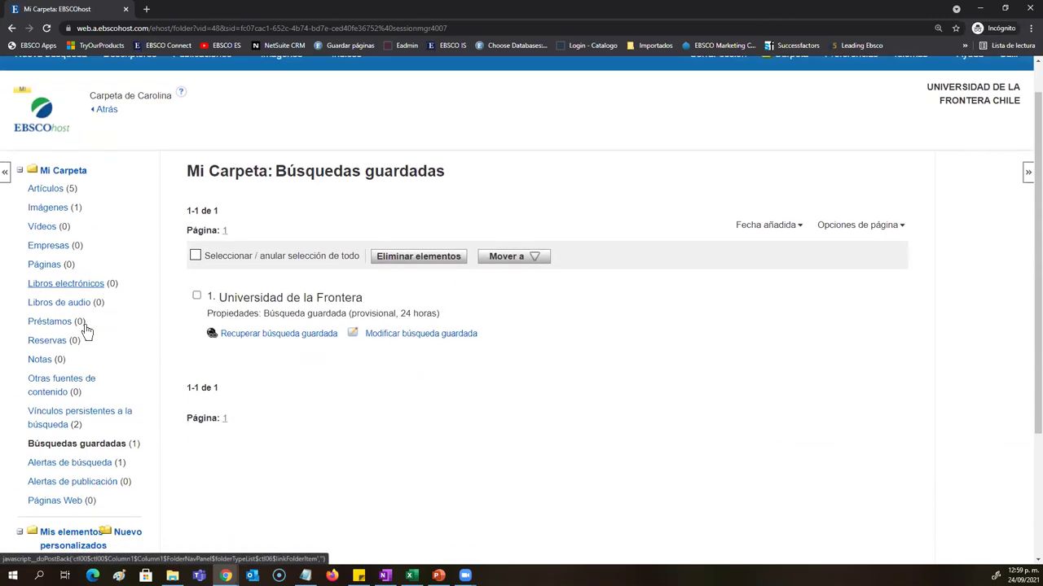
left_click(96, 348)
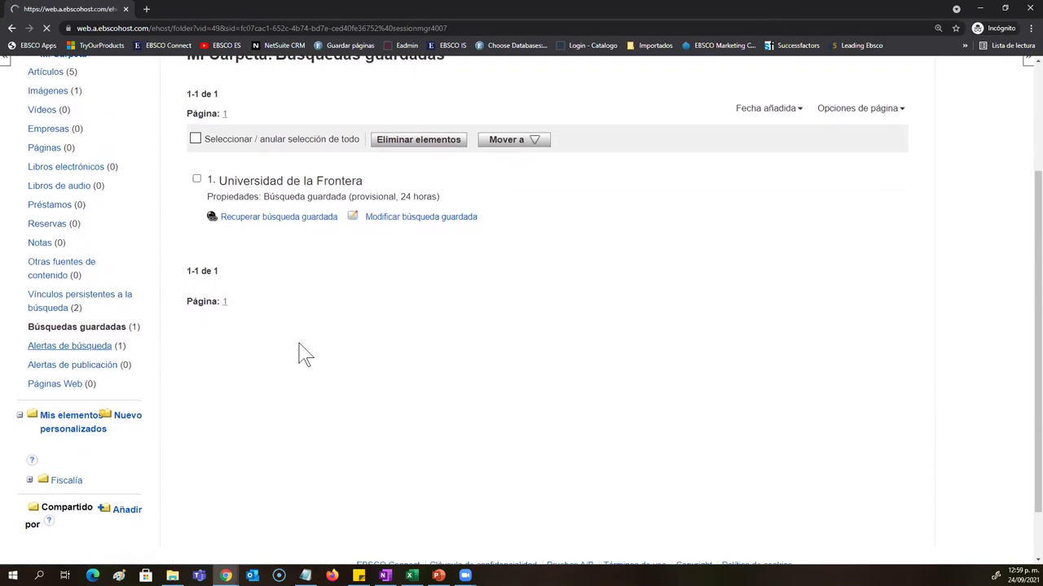